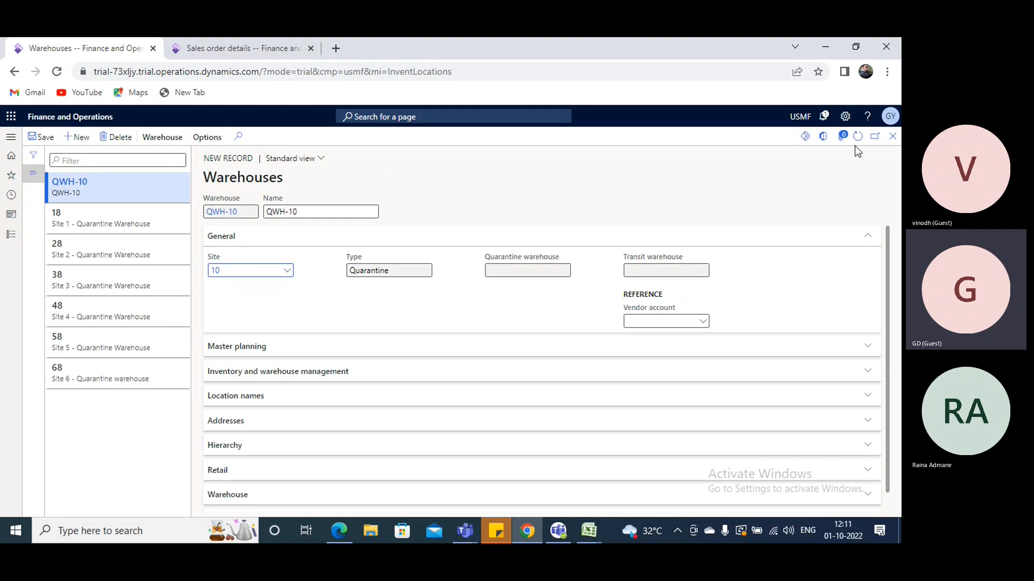
# Return to warehouse WH-10 and assign QWH-10 as its quarantine warehouse
pyautogui.click(893, 136)
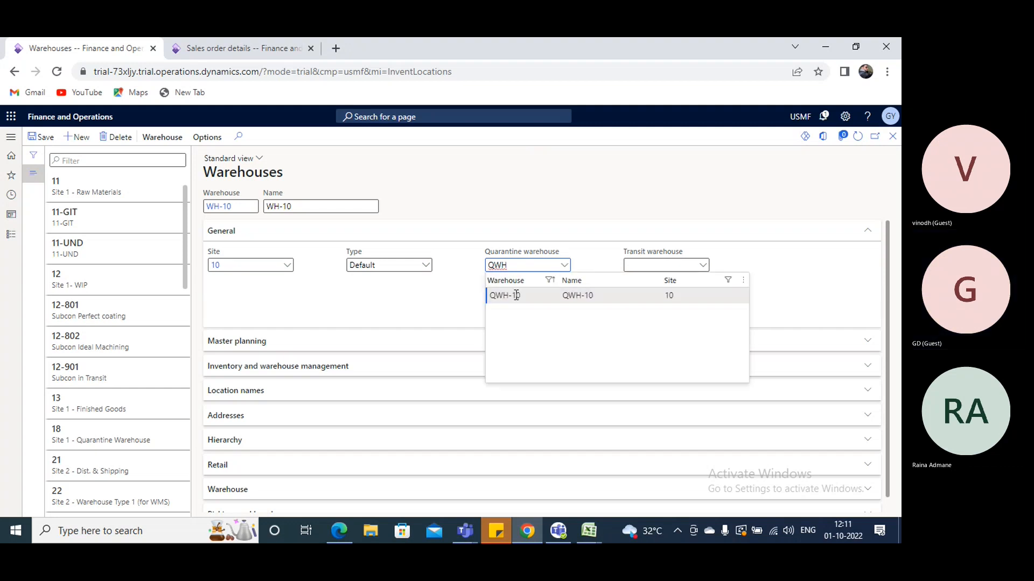
pyautogui.click(516, 295)
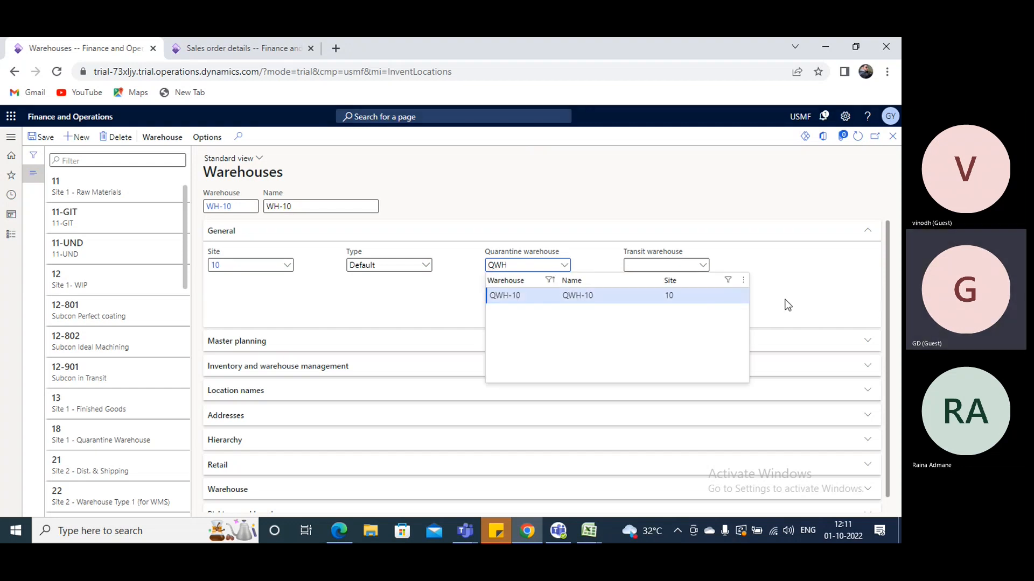
# Create a transit-type warehouse with ID and name TWH-10, assign it to site 10, save it and close its form
pyautogui.rightClick(705, 265)
pyautogui.click(726, 321)
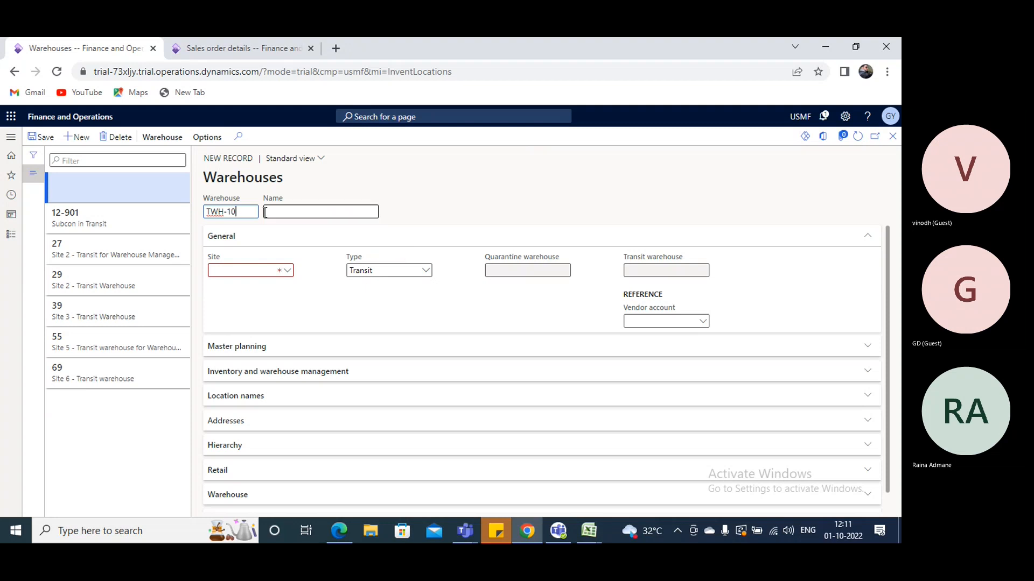
pyautogui.moveTo(237, 212); pyautogui.dragTo(180, 221)
pyautogui.hotkey('ctrl', 'c')
pyautogui.click(333, 210)
pyautogui.hotkey('ctrl', 'v')
pyautogui.click(285, 270)
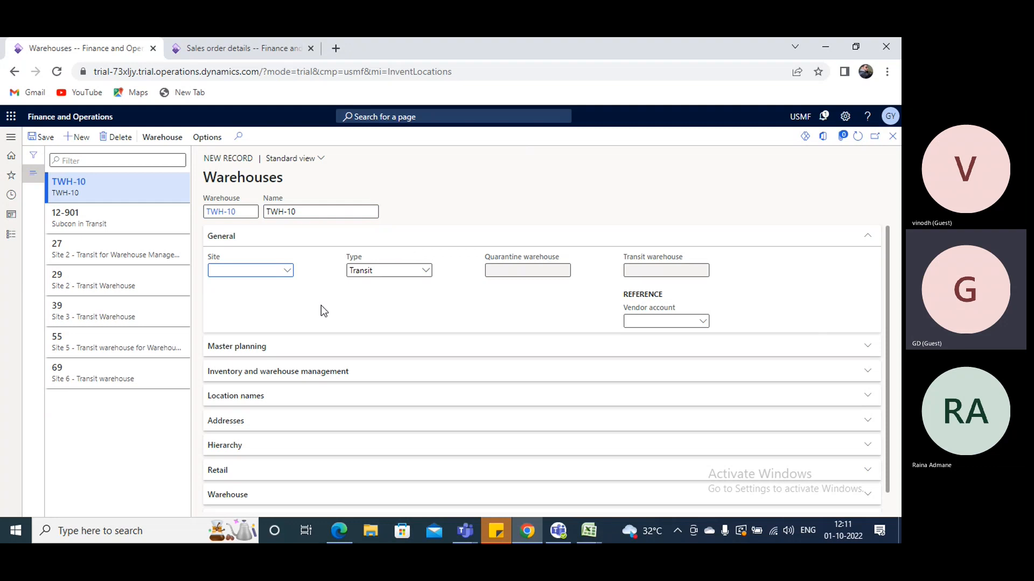
pyautogui.click(287, 270)
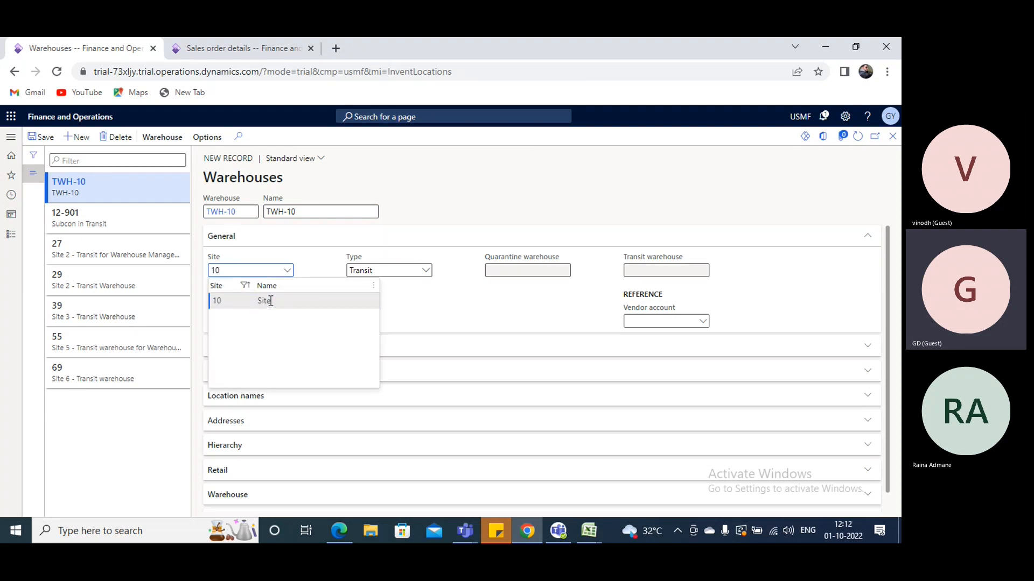
pyautogui.click(41, 137)
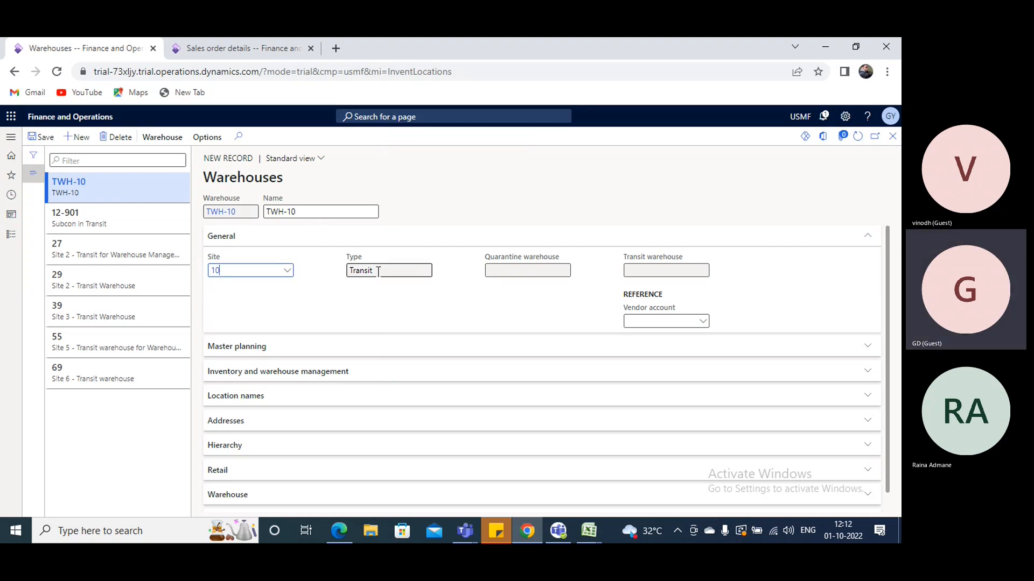
pyautogui.click(892, 136)
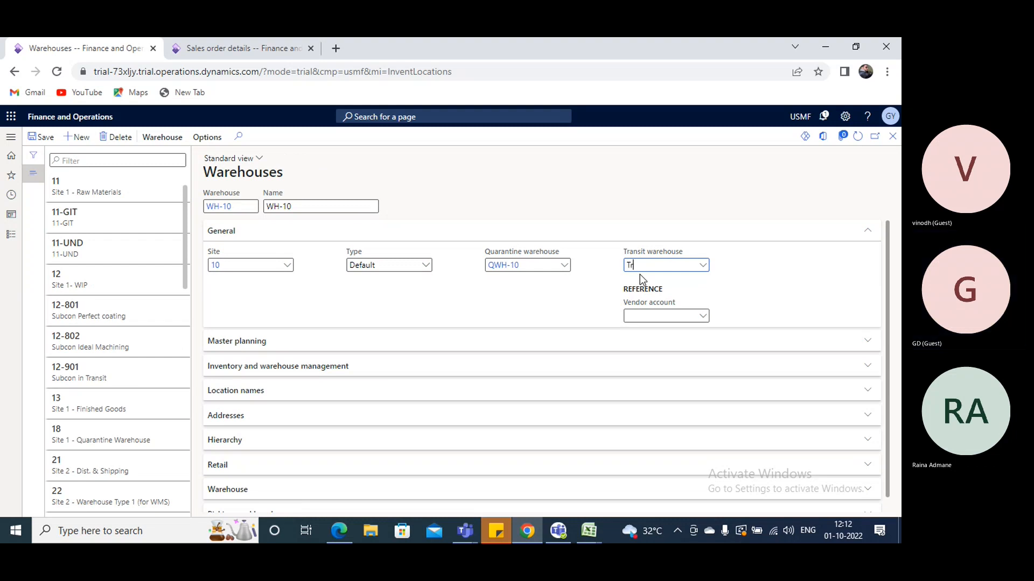
# Assign TWH-10 as the transit warehouse of WH-10
pyautogui.press('BackSpace')
pyautogui.write('WH')
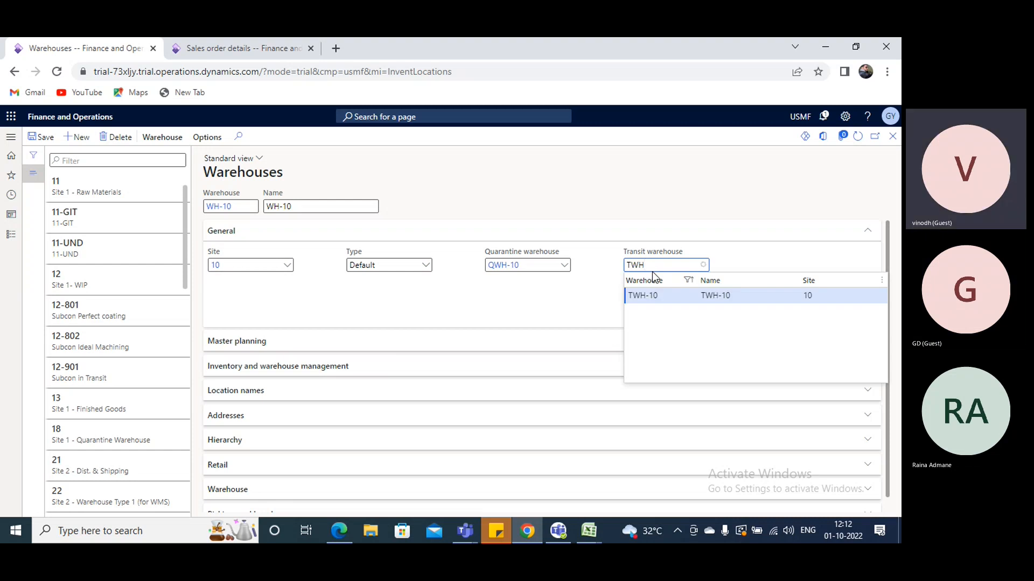
pyautogui.click(654, 294)
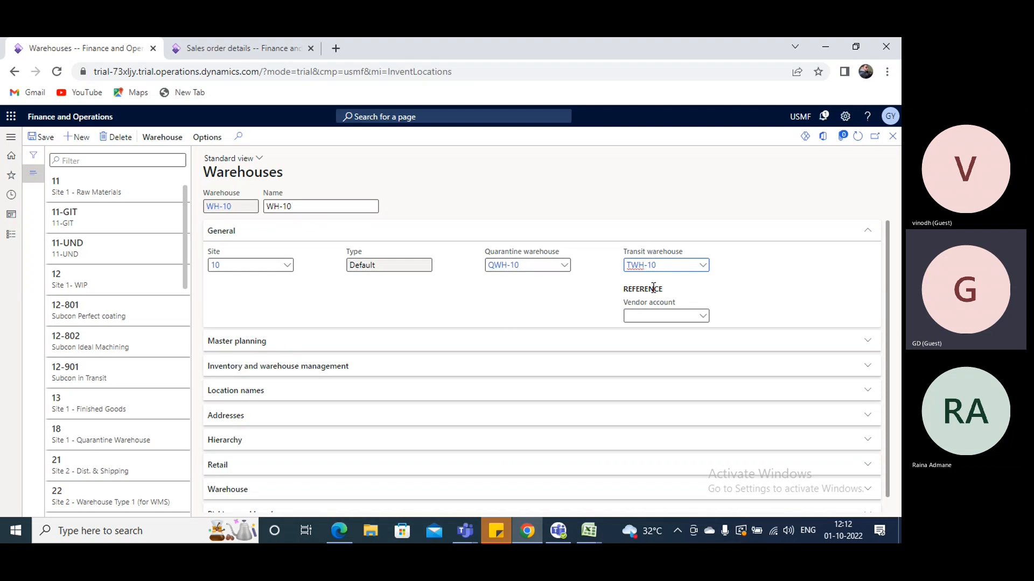
# Review the Inventory and warehouse management settings and the Warehouse settings of WH-10
pyautogui.click(241, 367)
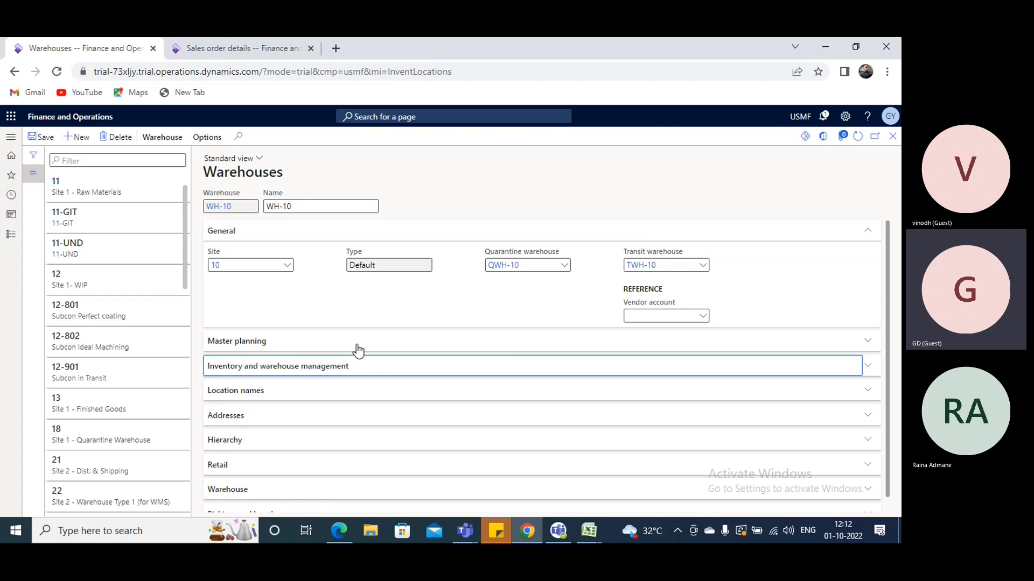
pyautogui.scroll(-2, 356, 347)
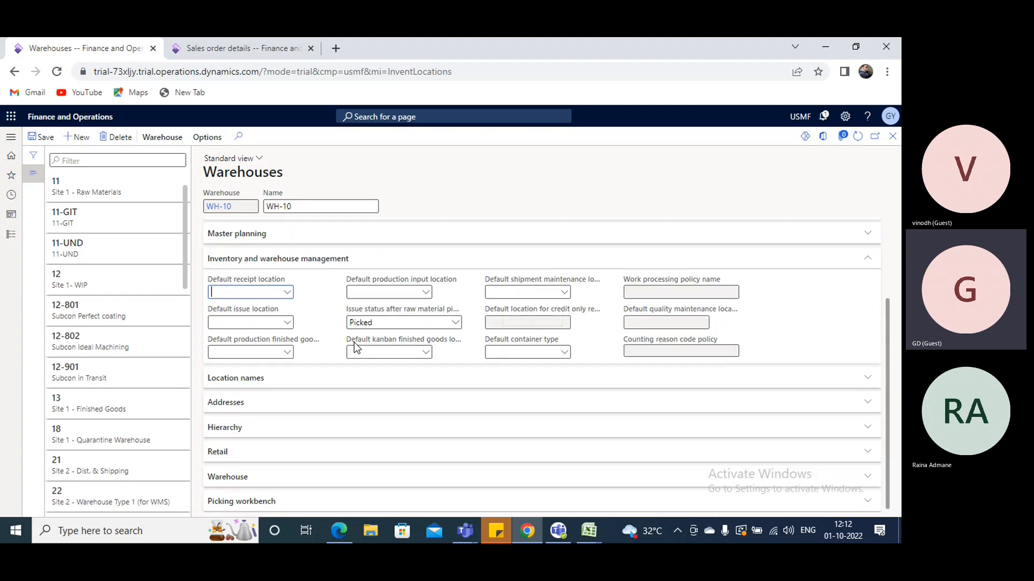
pyautogui.click(285, 293)
pyautogui.click(288, 294)
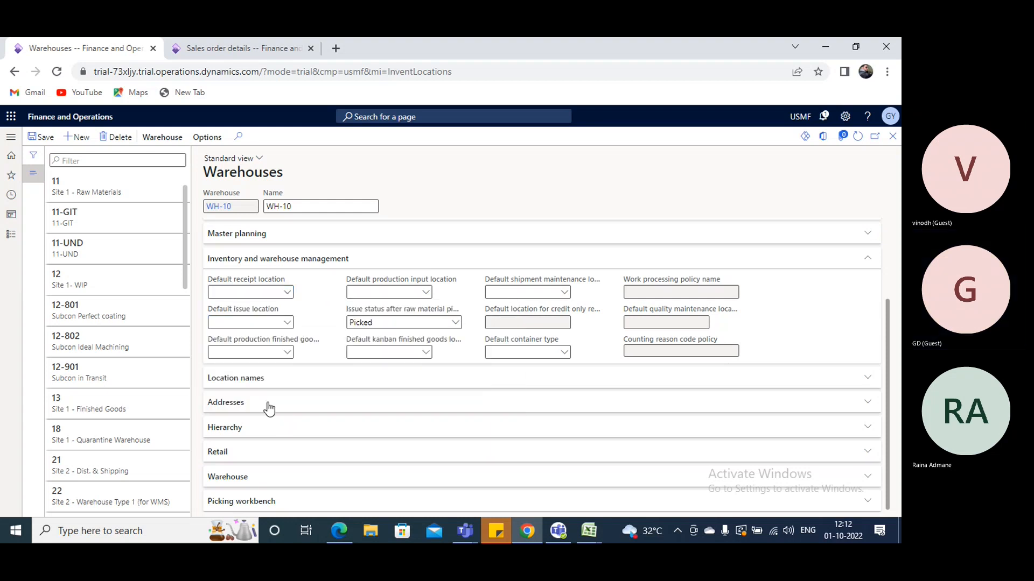
pyautogui.click(237, 479)
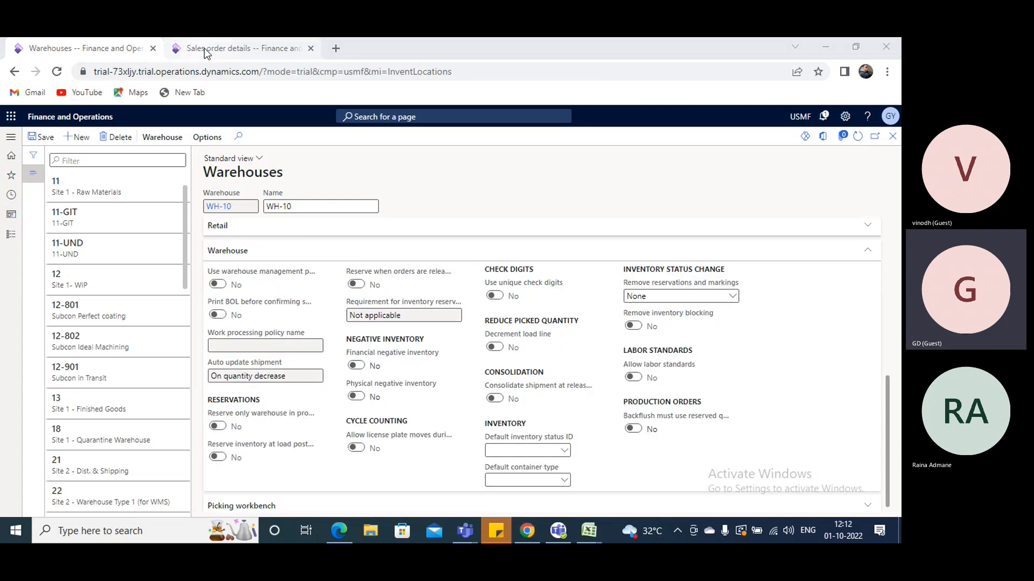
# In the second browser tab, open the Enable warehouse setup page from the Warehouse management module's setup
pyautogui.click(224, 47)
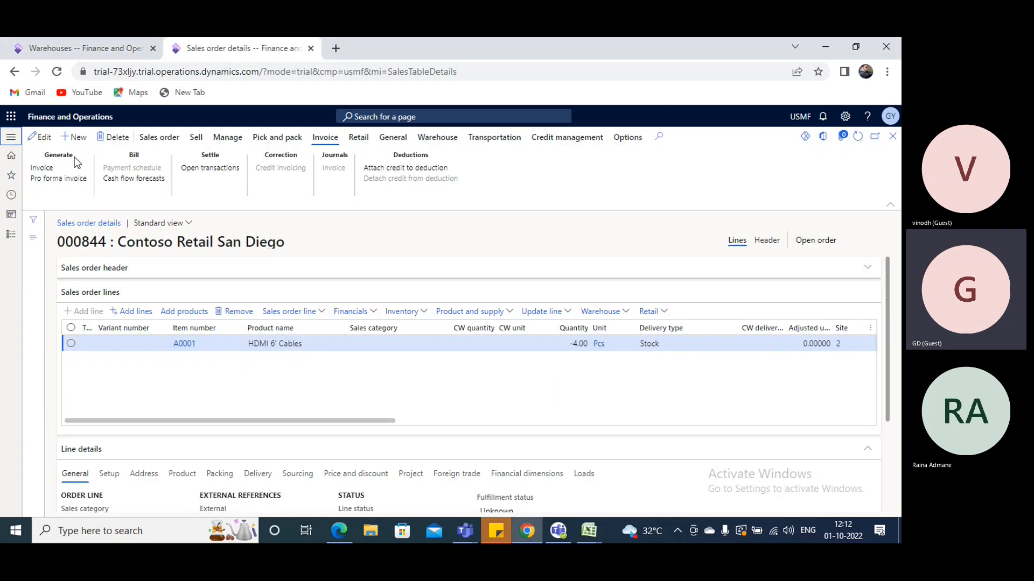
pyautogui.click(11, 234)
pyautogui.scroll(-7, 24, 331)
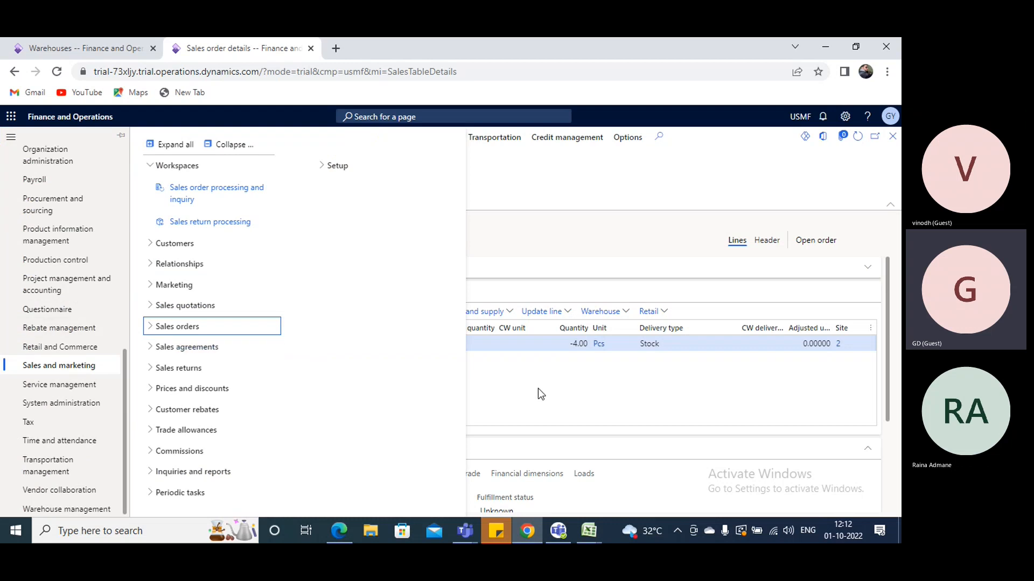
pyautogui.click(64, 509)
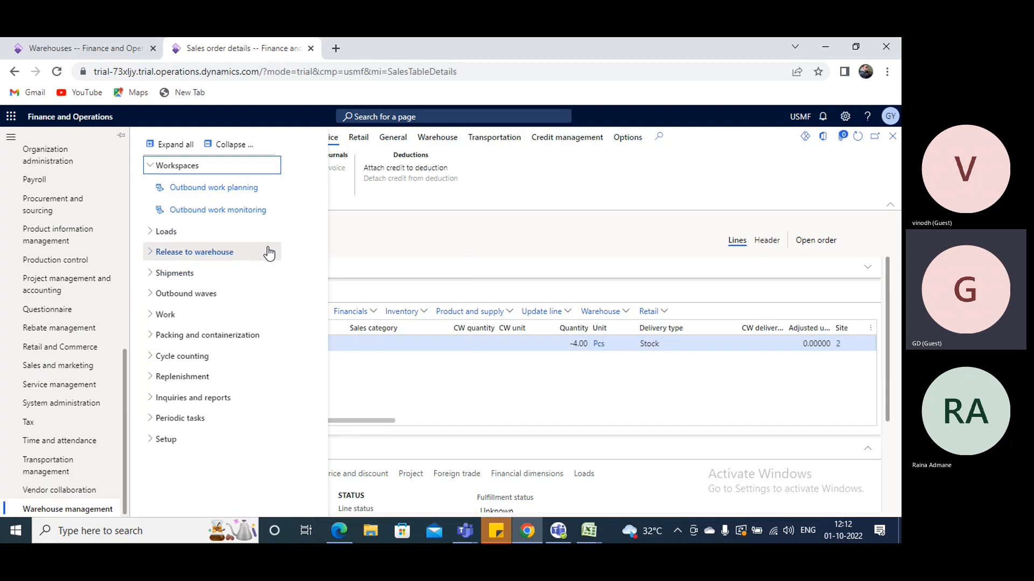
pyautogui.click(164, 439)
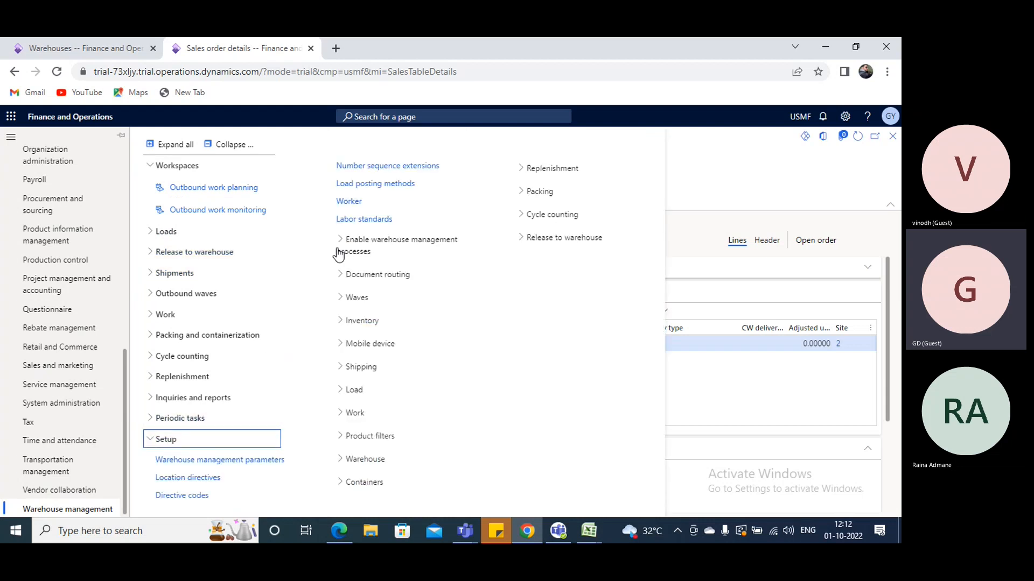
pyautogui.click(374, 239)
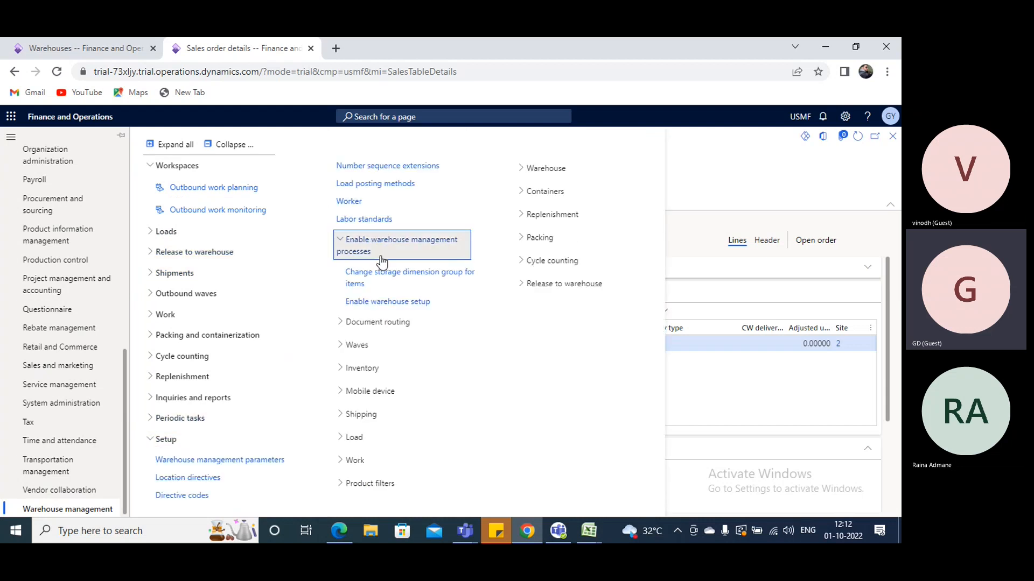
pyautogui.click(378, 304)
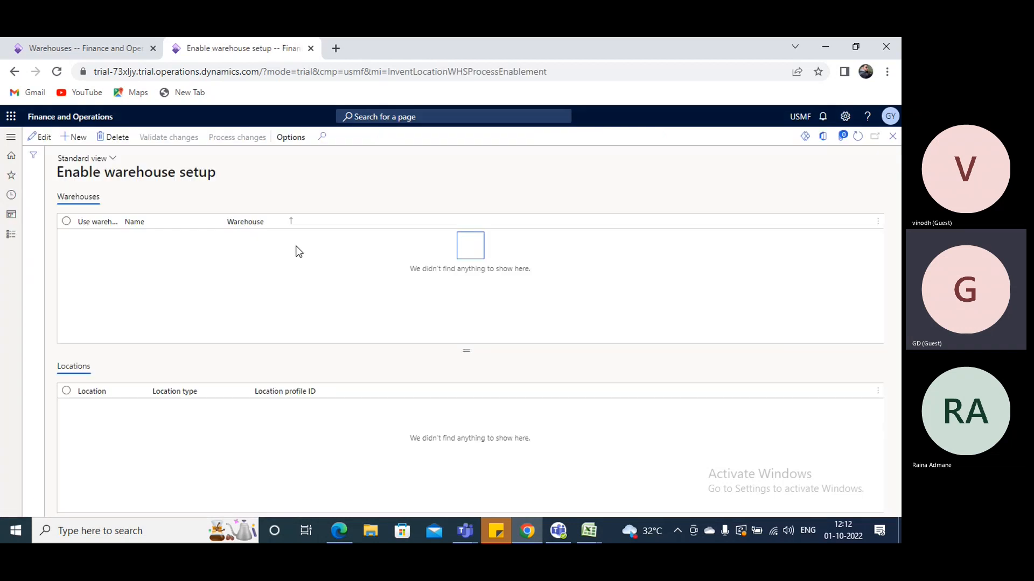
# Add WH-10 to the warehouses in the Enable warehouse setup and save the record
pyautogui.click(75, 136)
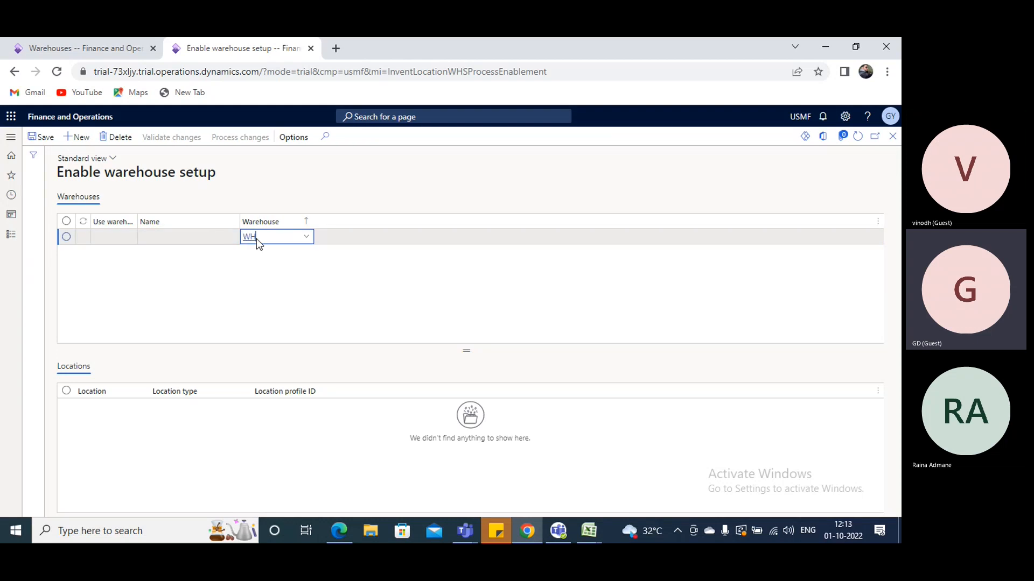
pyautogui.write('WH-10')
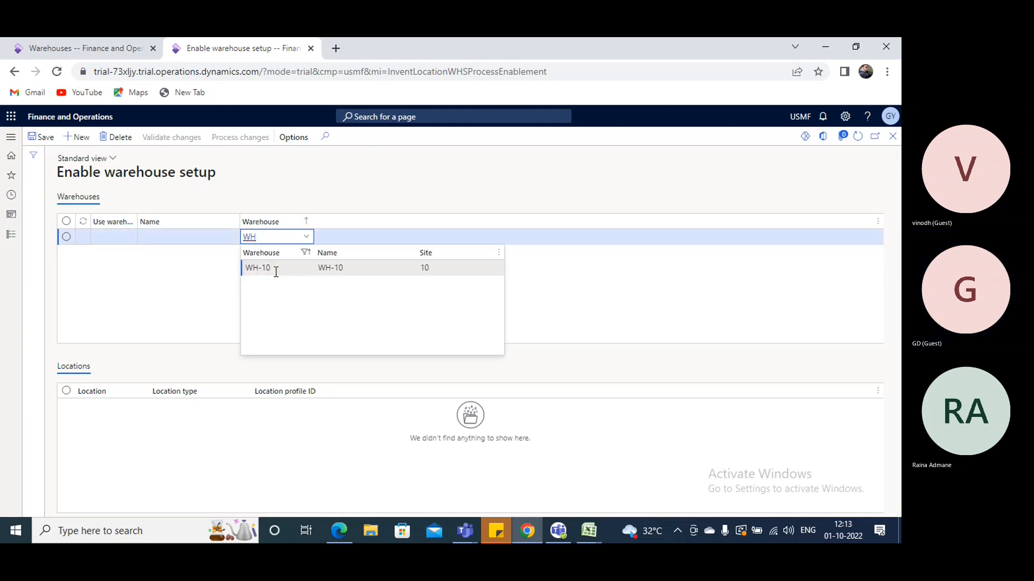
pyautogui.click(47, 141)
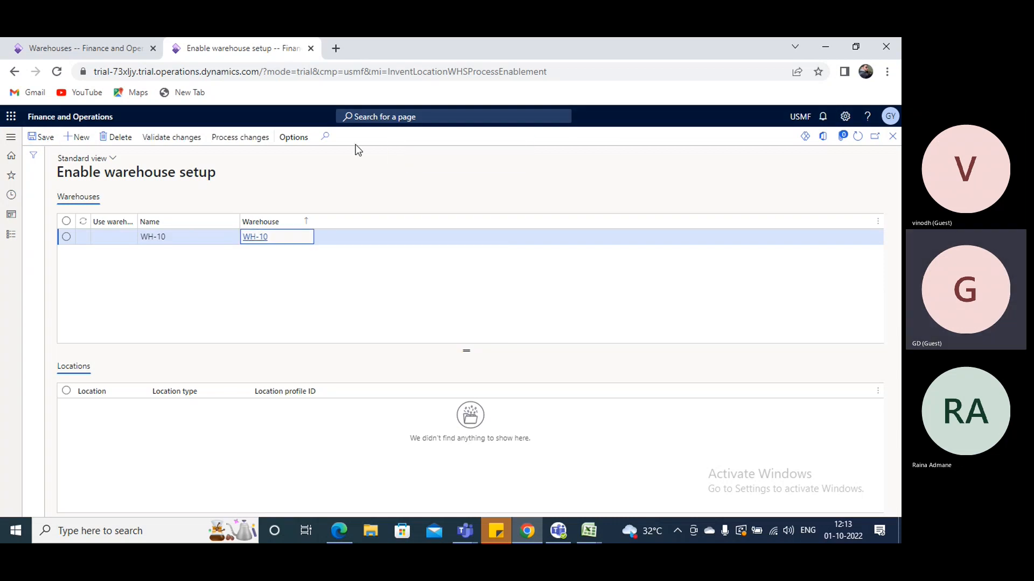
# Process the changes for WH-10 to enable warehouse management processes, and refresh the setup page
pyautogui.click(266, 144)
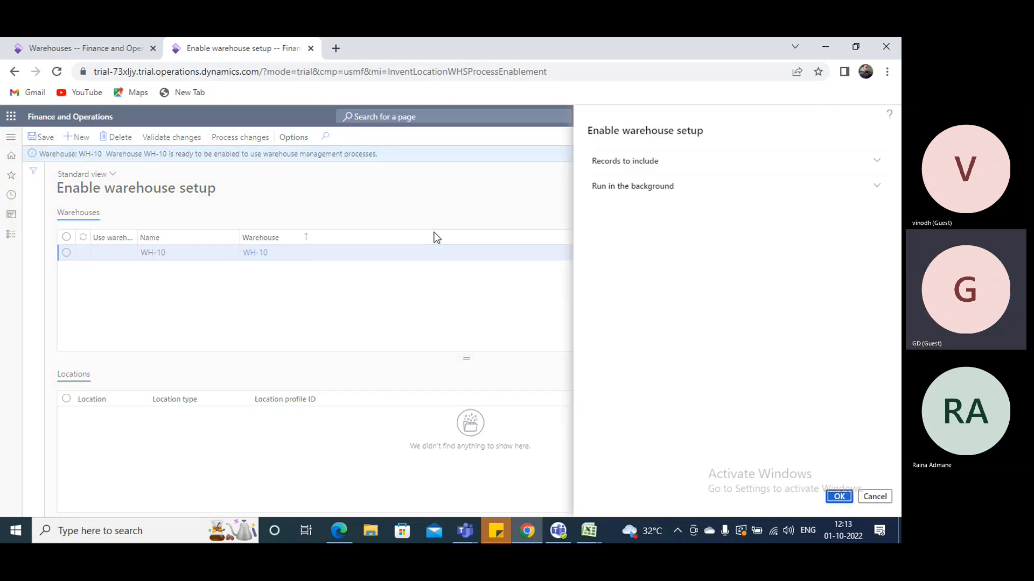
pyautogui.click(839, 497)
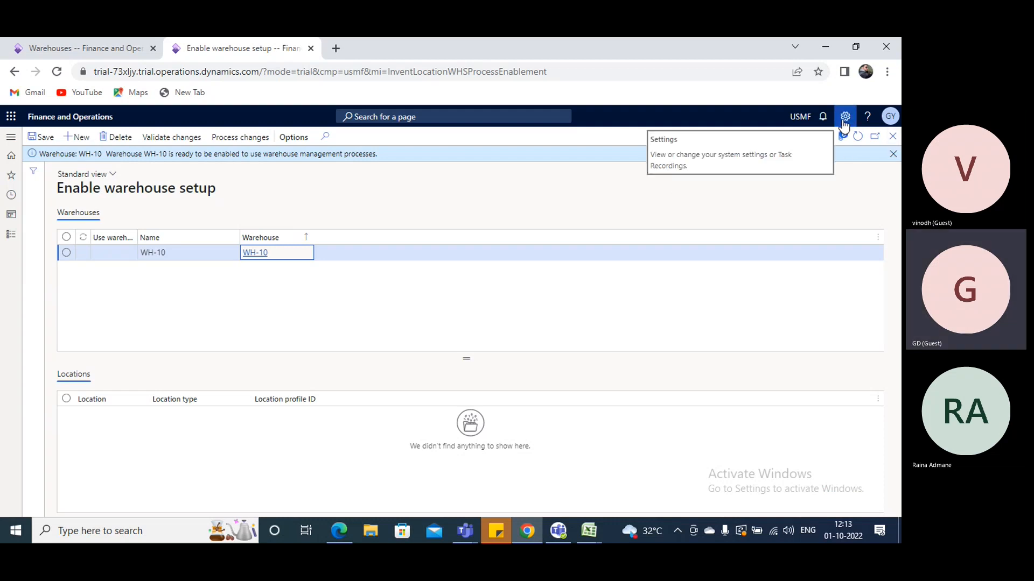
pyautogui.click(858, 137)
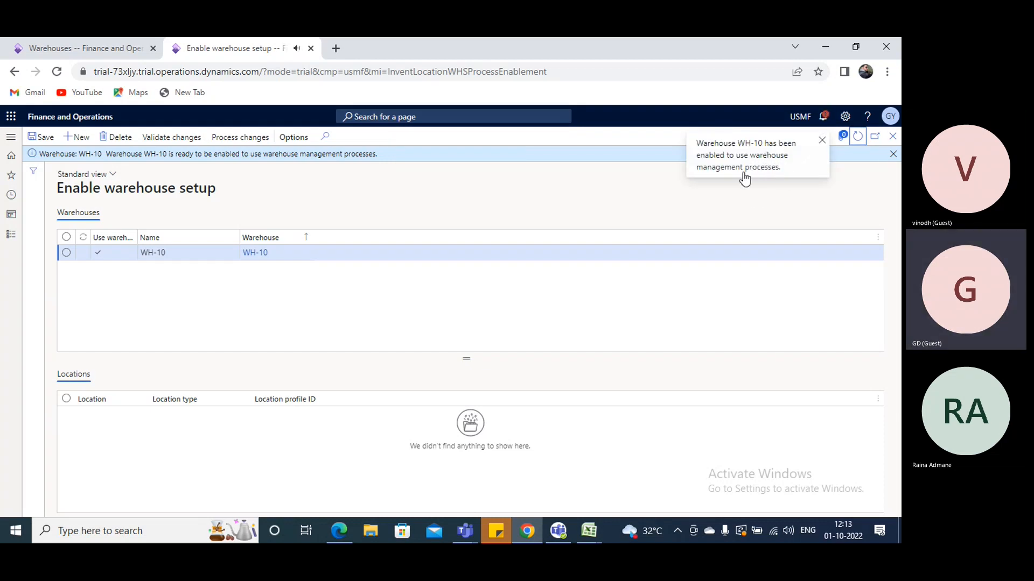
# Check the option to use warehouse management processes on WH-10 in the Warehouses tab, and reload that page
pyautogui.click(117, 48)
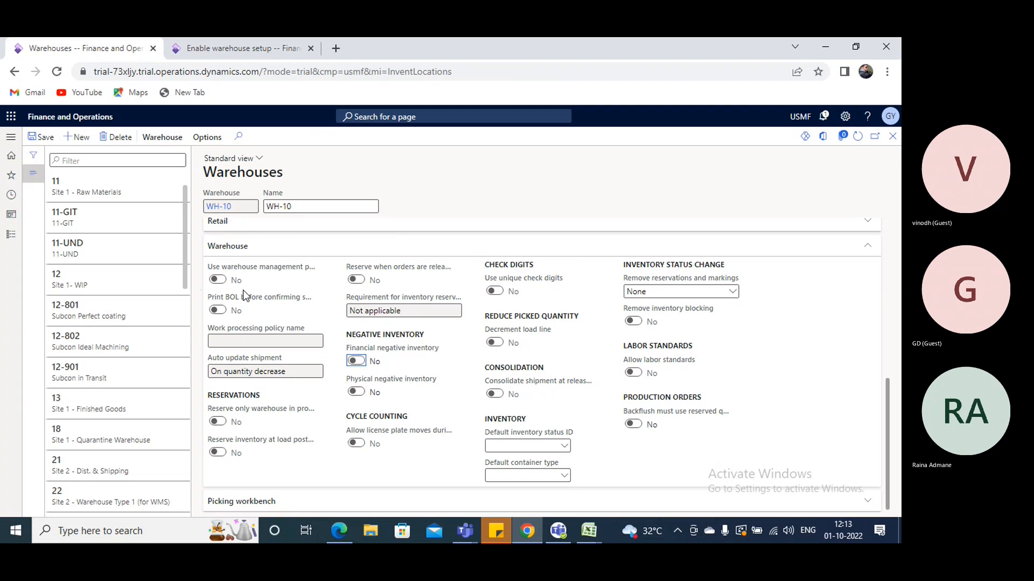
pyautogui.click(228, 275)
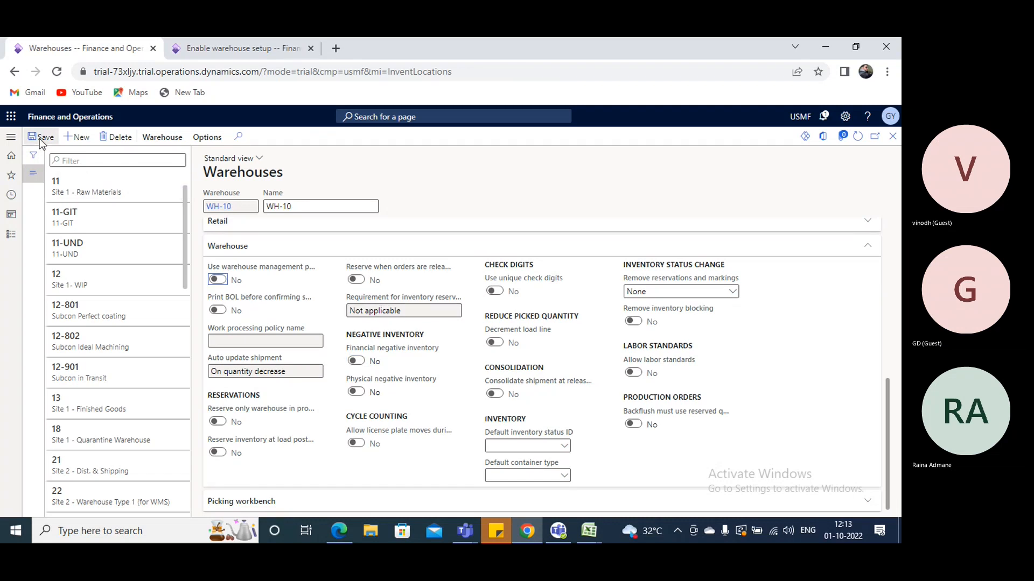
pyautogui.scroll(10, 419, 304)
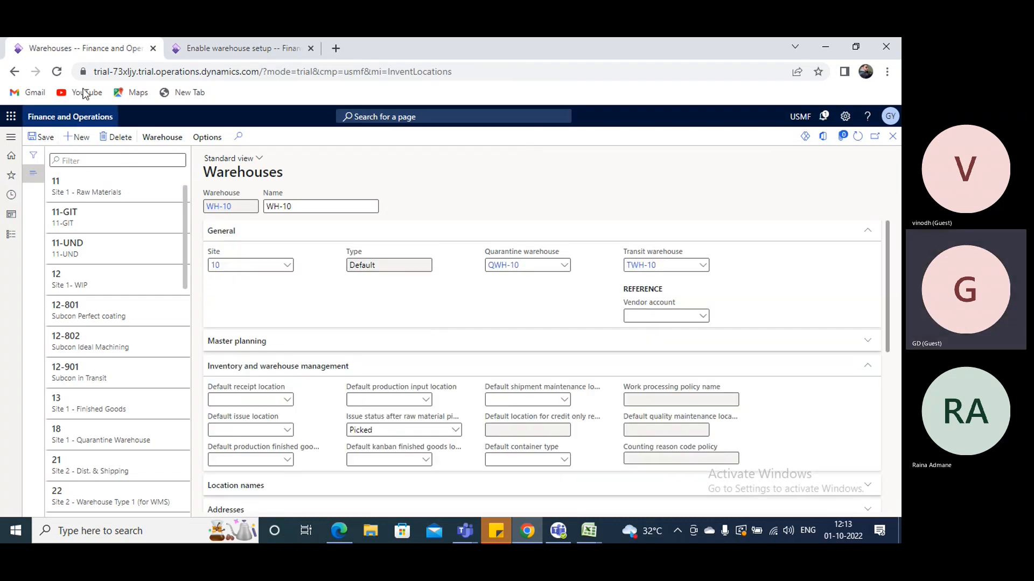
pyautogui.click(56, 71)
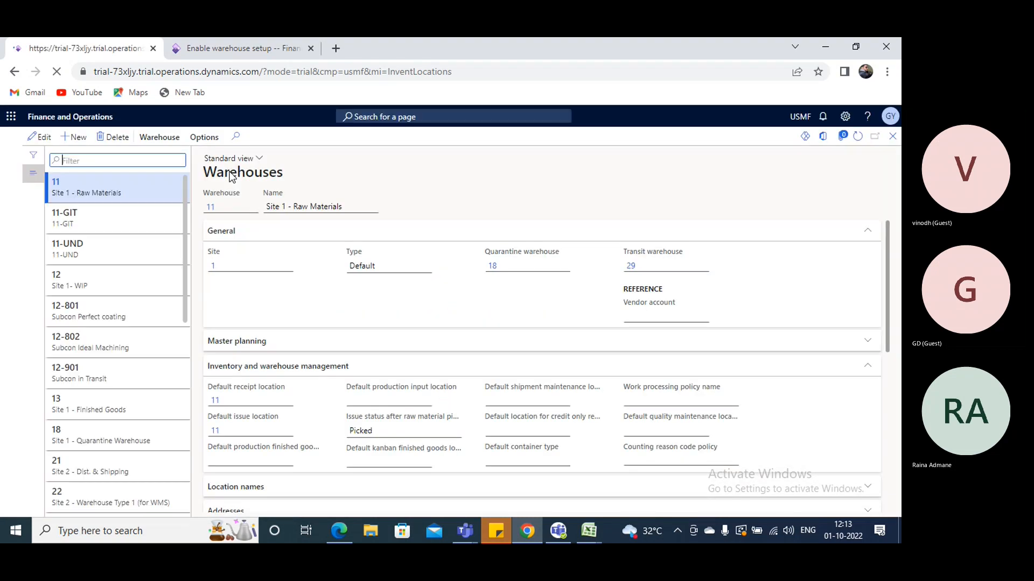
# Filter the warehouse list by "wh" to find WH-10 and check whether it uses warehouse management processes
pyautogui.scroll(-1, 226, 227)
pyautogui.scroll(-1, 86, 288)
pyautogui.scroll(-6, 80, 377)
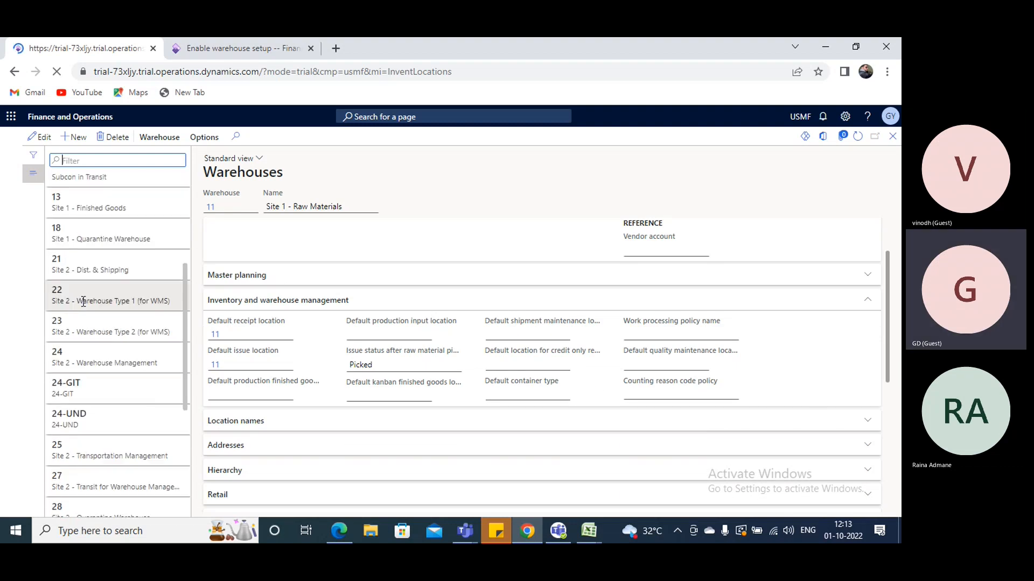
pyautogui.scroll(3, 96, 368)
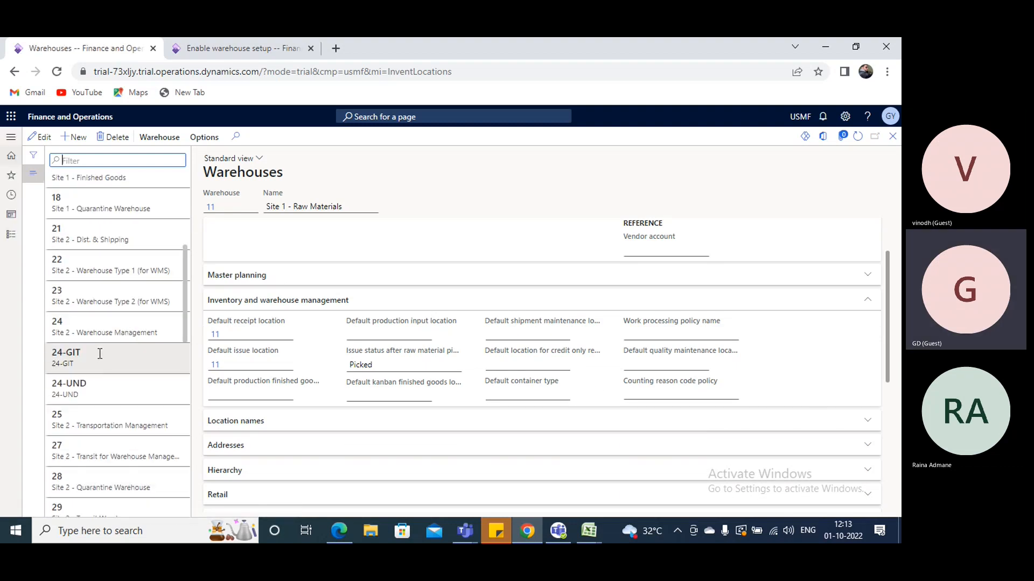
pyautogui.scroll(4, 97, 361)
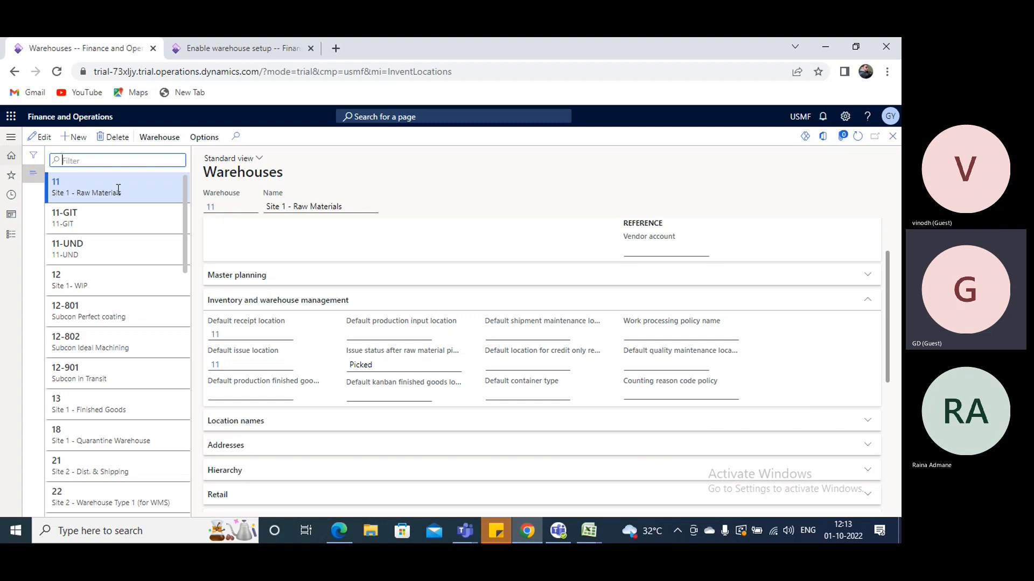
pyautogui.write('h')
pyautogui.click(95, 177)
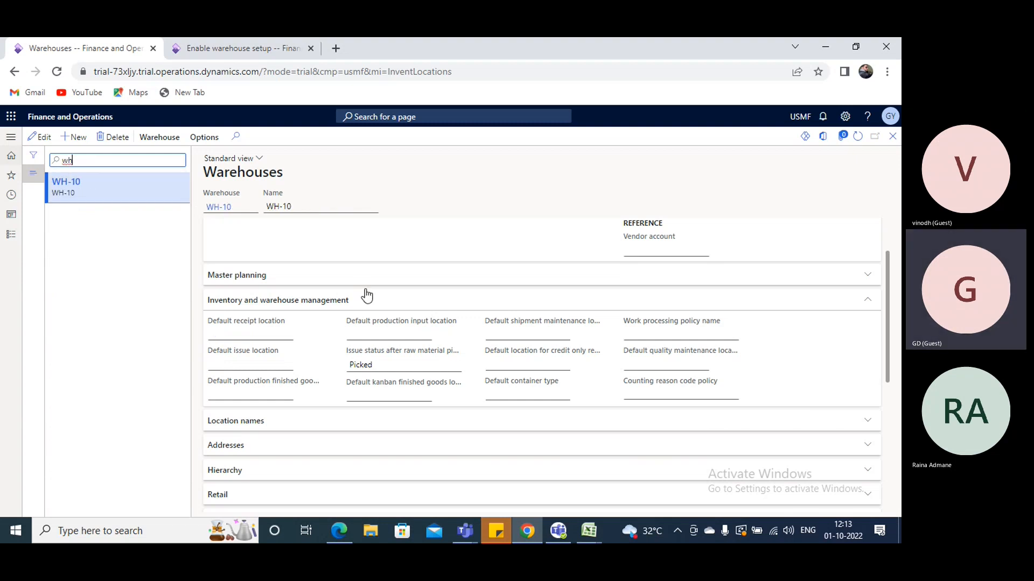
pyautogui.scroll(-5, 361, 301)
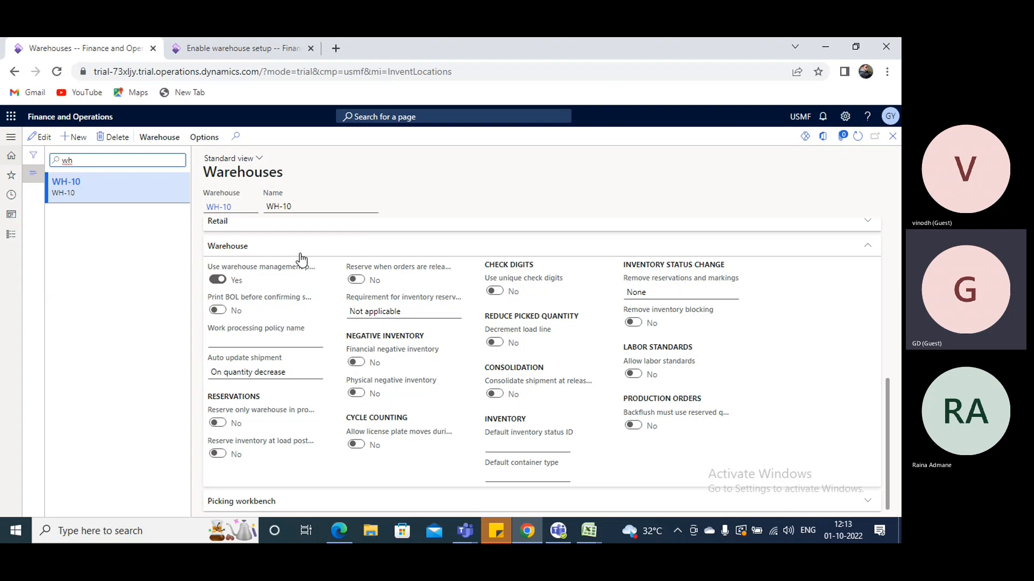
pyautogui.scroll(10, 377, 304)
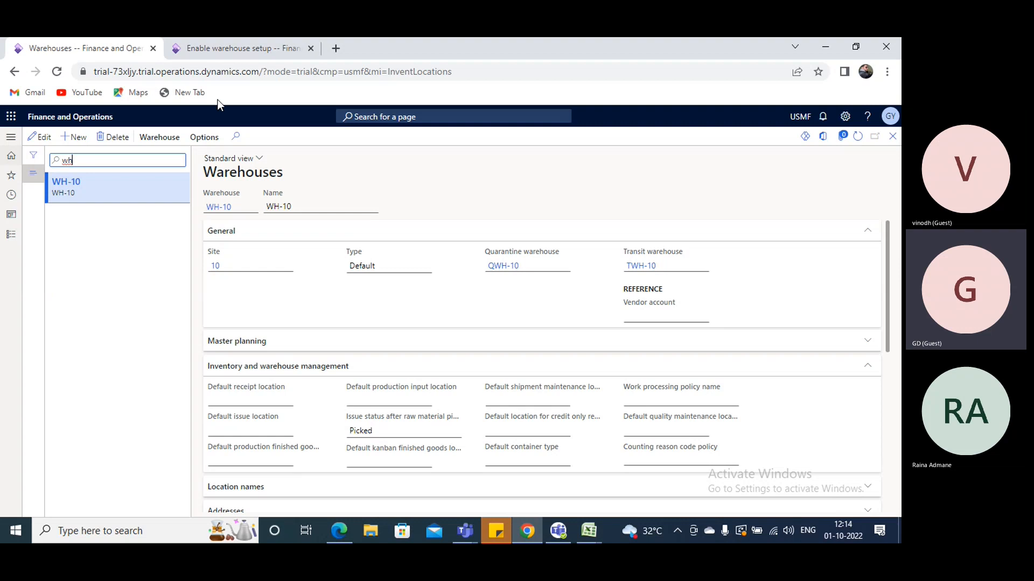
# Open the Transfer order page under the inbound orders of Inventory management from the Enable warehouse setup page
pyautogui.click(232, 47)
pyautogui.click(12, 138)
pyautogui.scroll(-5, 33, 355)
pyautogui.click(62, 286)
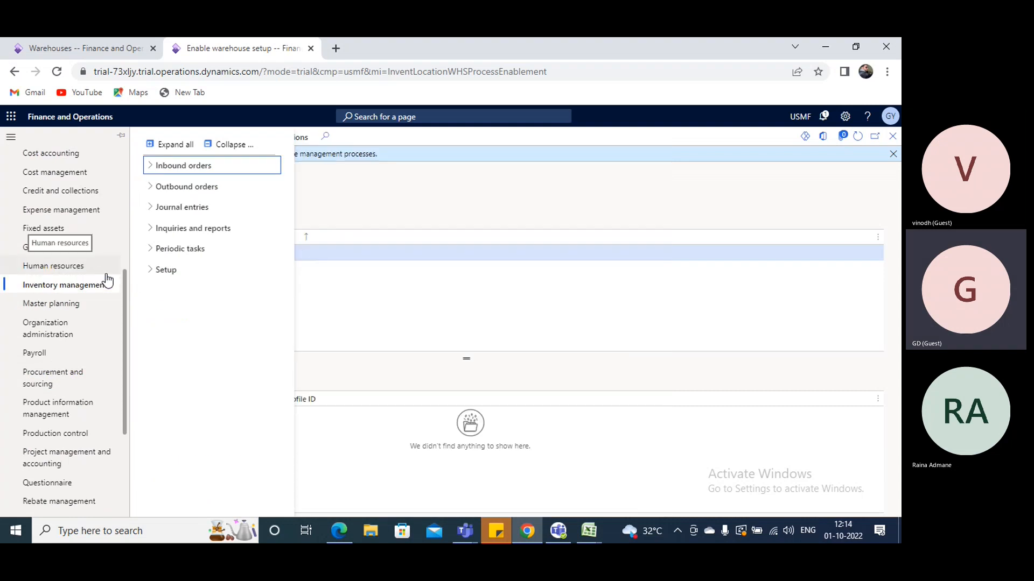
pyautogui.click(162, 166)
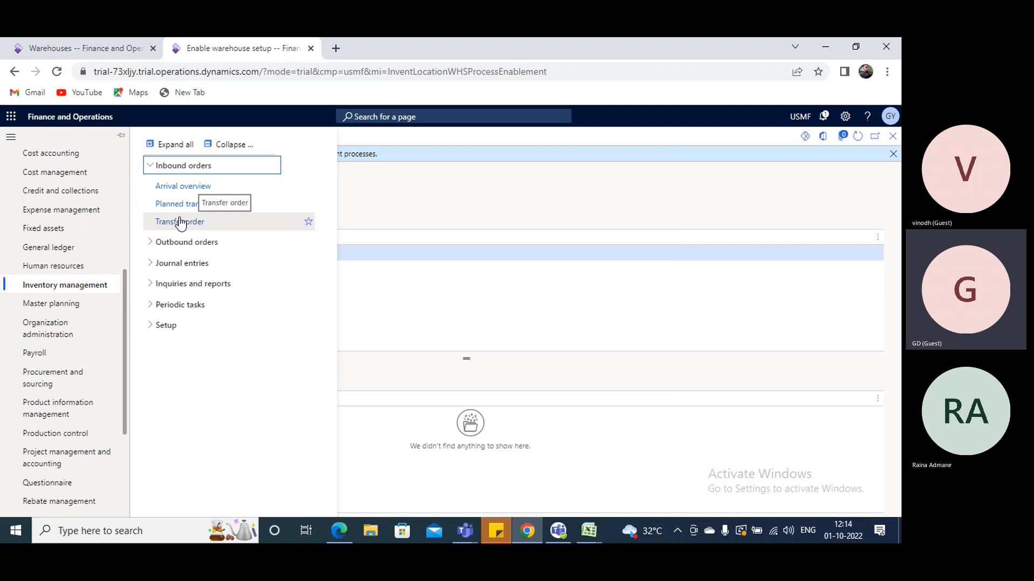
pyautogui.click(519, 272)
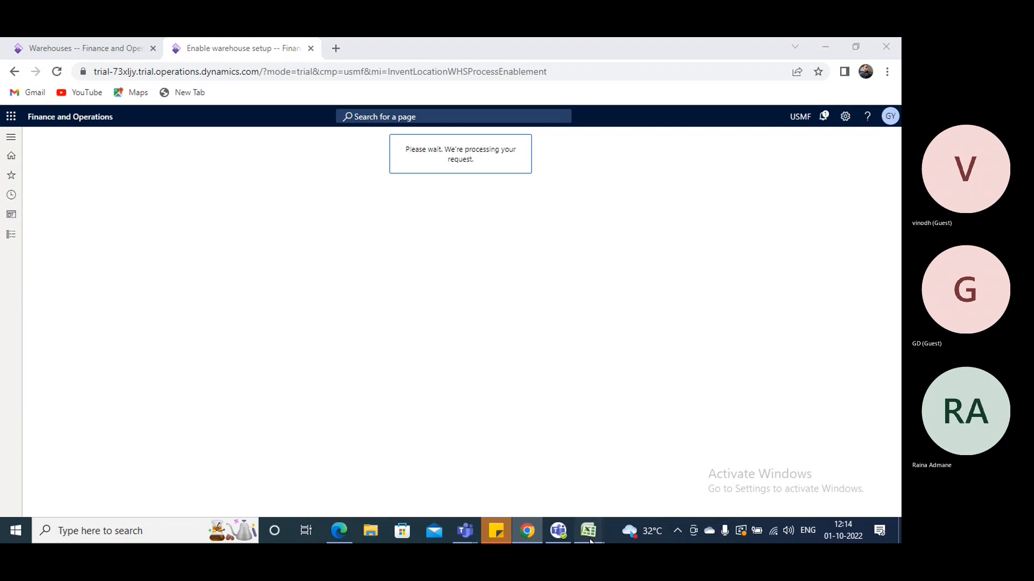
# Switch to the Book1 workbook in Excel and enter "Transfer Order" in cell I14
pyautogui.moveTo(599, 531)
pyautogui.click(456, 452)
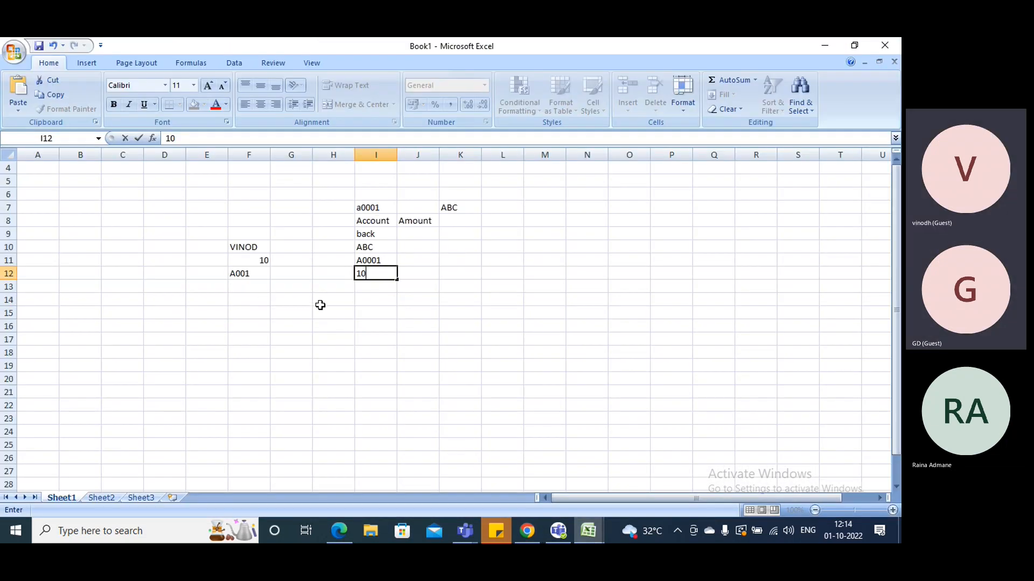
pyautogui.scroll(-2, 326, 307)
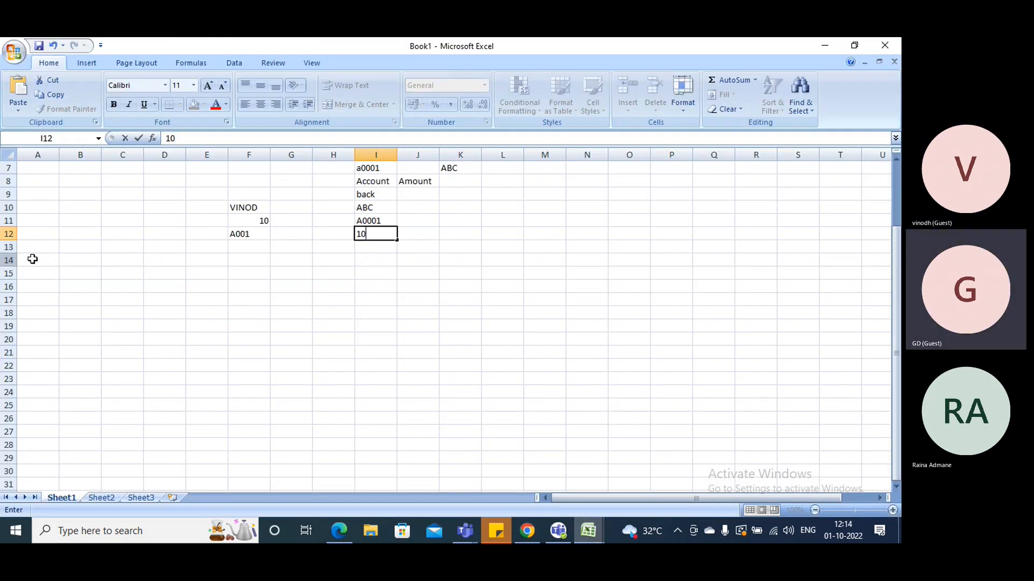
pyautogui.click(367, 259)
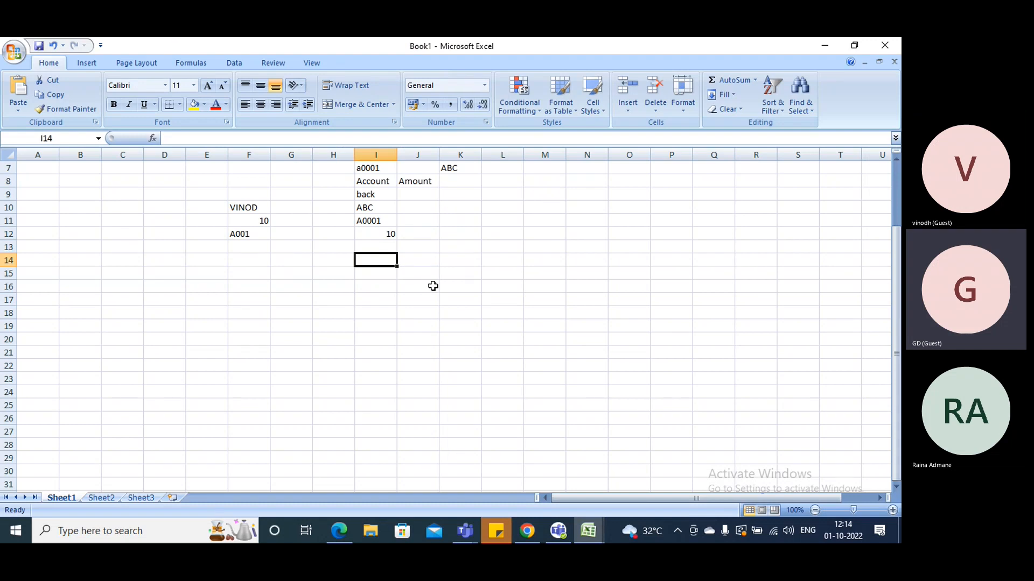
pyautogui.write('Tran')
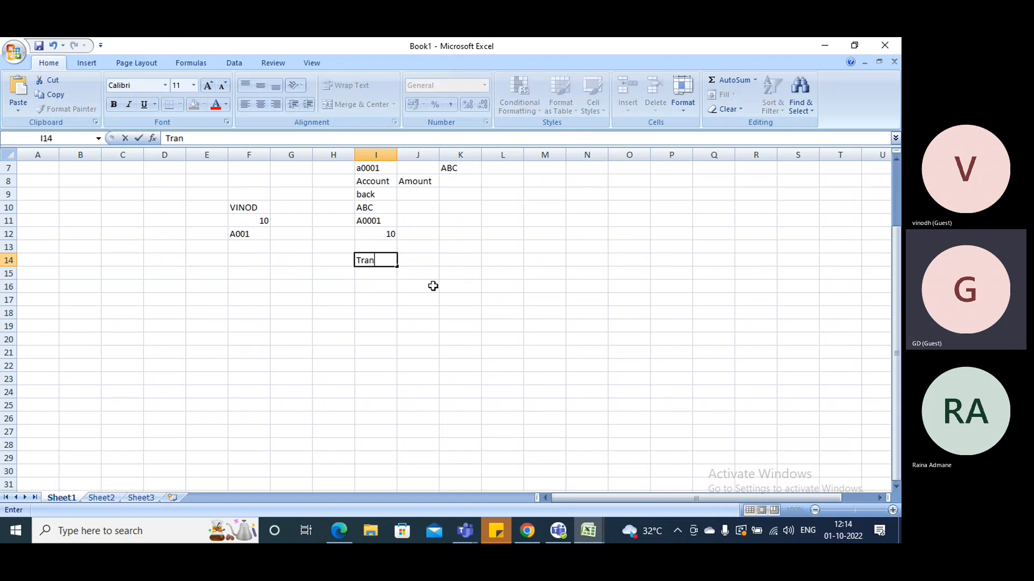
pyautogui.write('sfer acc')
pyautogui.press('BackSpace')
pyautogui.press('BackSpace')
pyautogui.press('BackSpace')
pyautogui.write('Order')
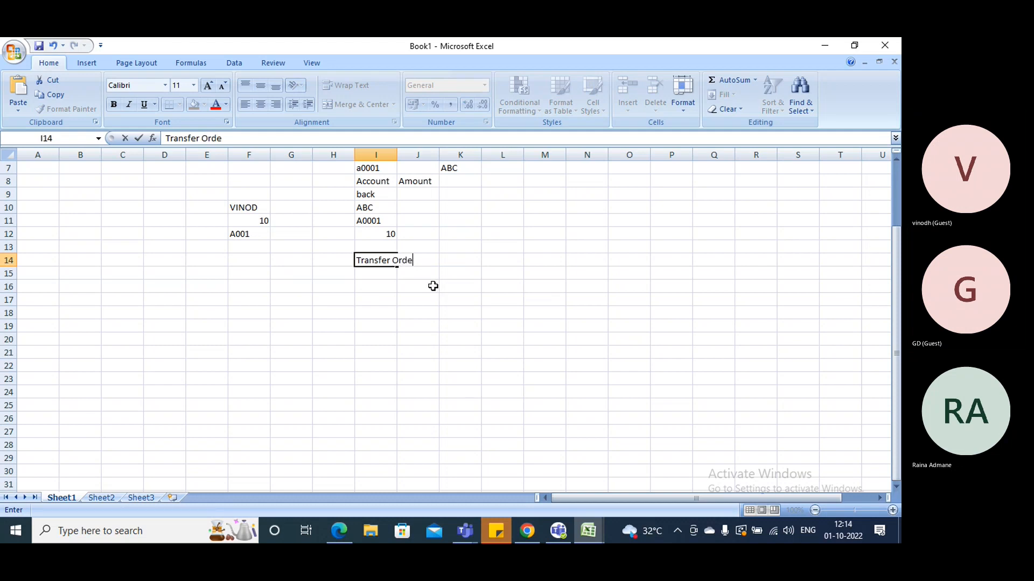
# Fit column I to its contents and fill the Transfer Order cell with yellow
pyautogui.doubleClick(396, 155)
pyautogui.click(372, 267)
pyautogui.click(194, 104)
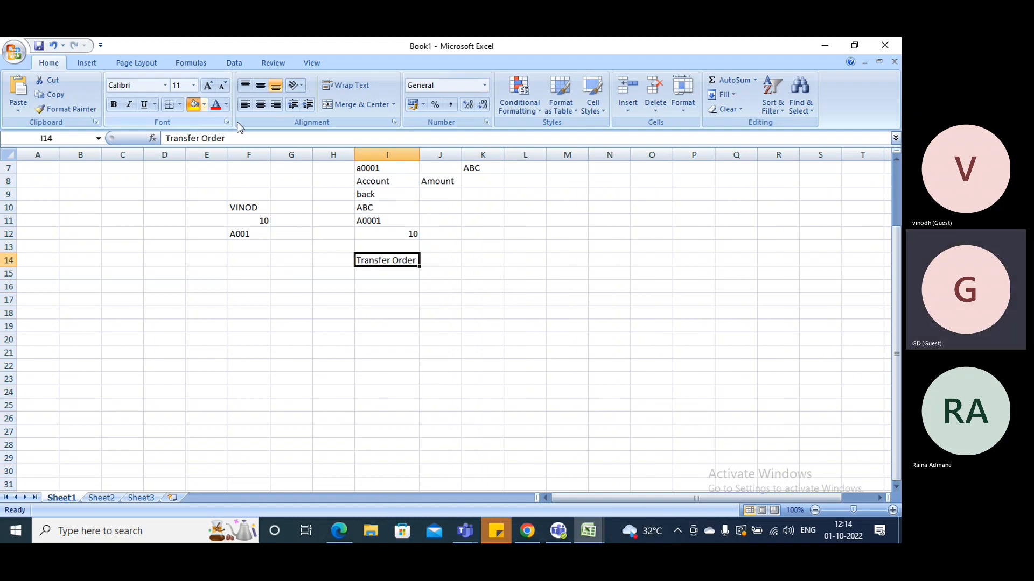
# Enter the value 10 in cell E16 and the label "Site" beside it in cell D16
pyautogui.click(212, 288)
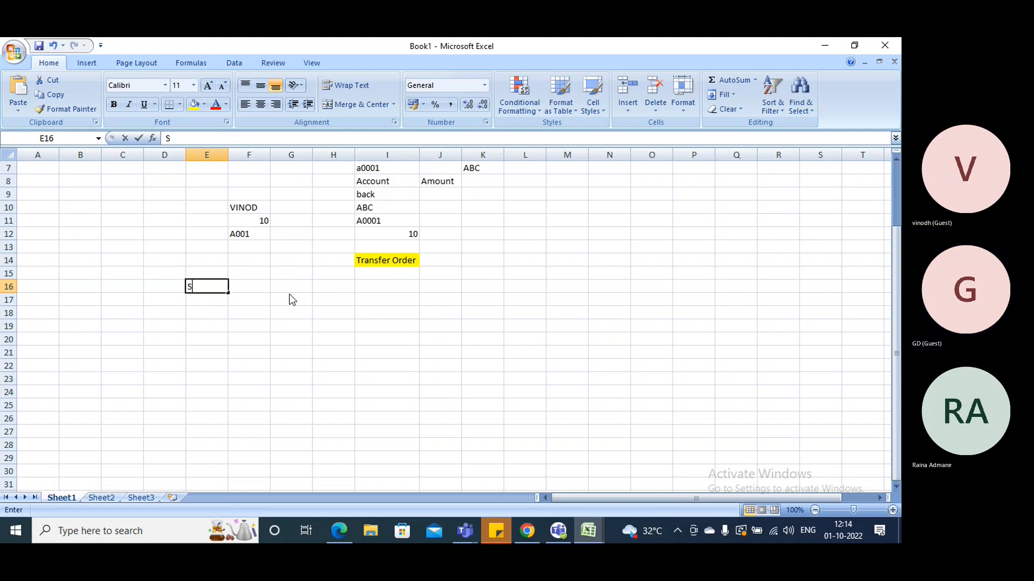
pyautogui.write('Si')
pyautogui.press('BackSpace')
pyautogui.press('BackSpace')
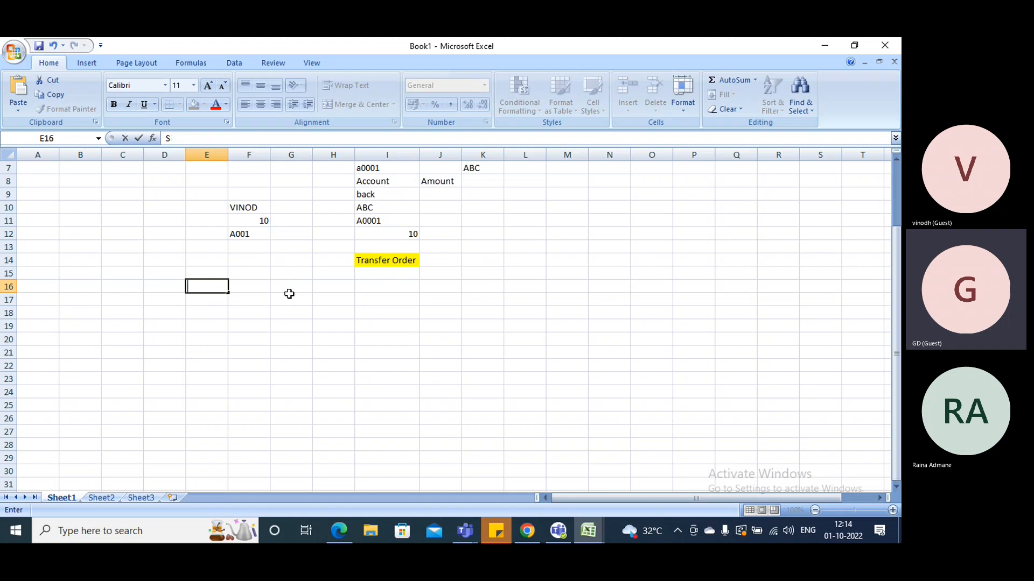
pyautogui.click(159, 283)
pyautogui.write('Si')
pyautogui.write('te4')
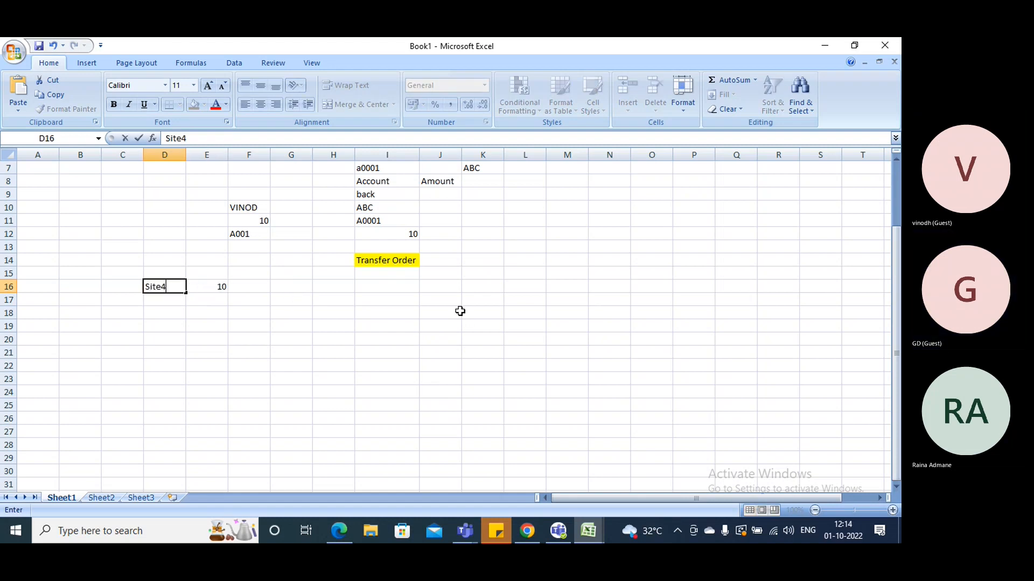
pyautogui.press('BackSpace')
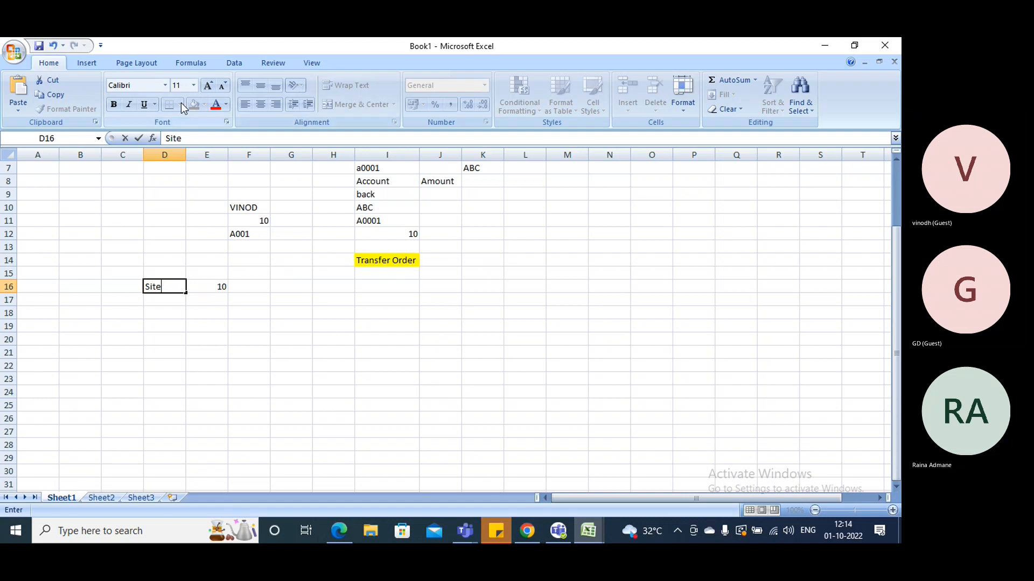
pyautogui.click(237, 260)
# Fill the Site label cell D16 with a light blue theme color
pyautogui.click(175, 286)
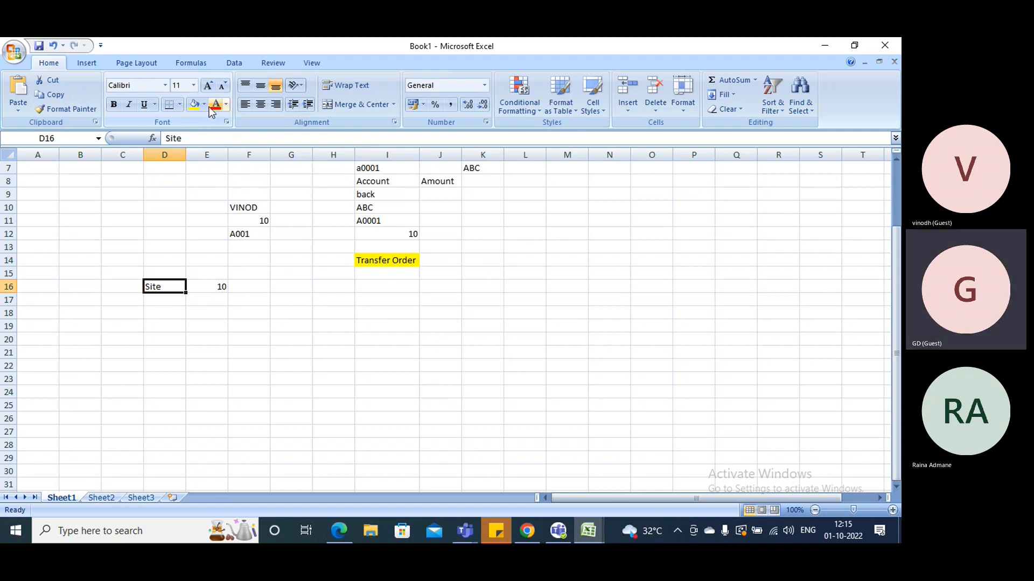
pyautogui.click(205, 105)
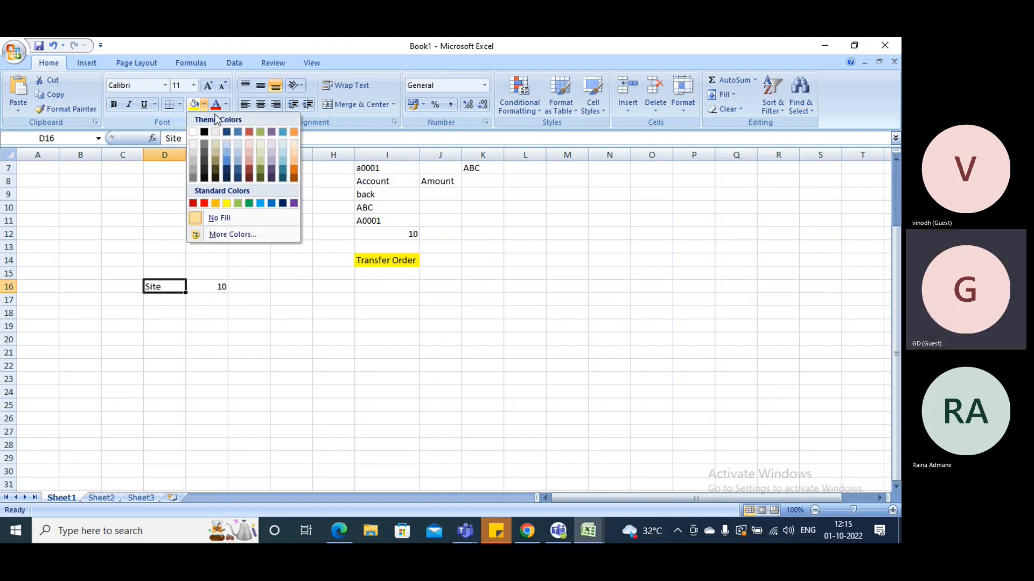
pyautogui.click(225, 143)
# Enter "WH-10" in the cell below the Site label and move it to cell E17
pyautogui.click(155, 300)
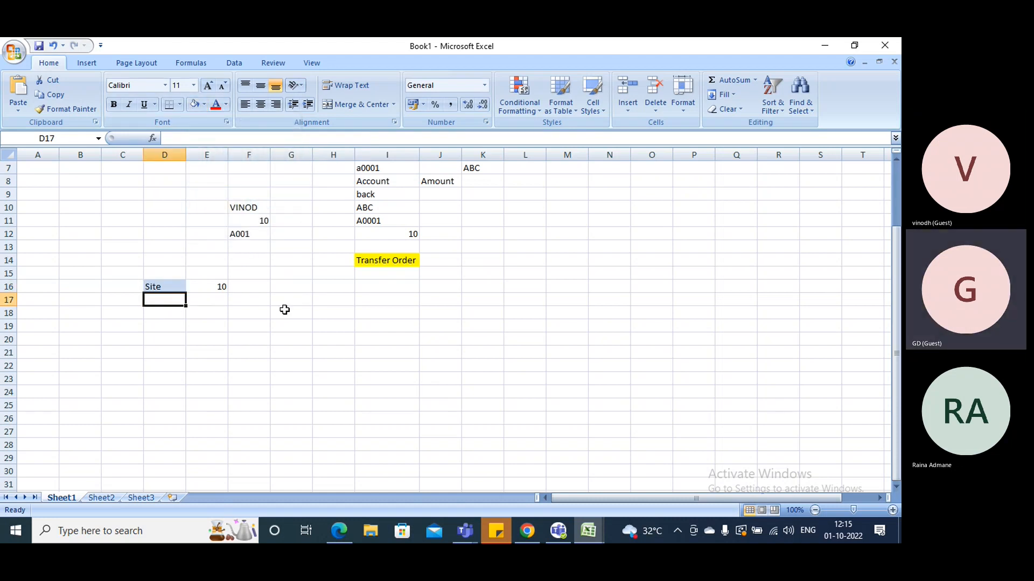
pyautogui.write('WH')
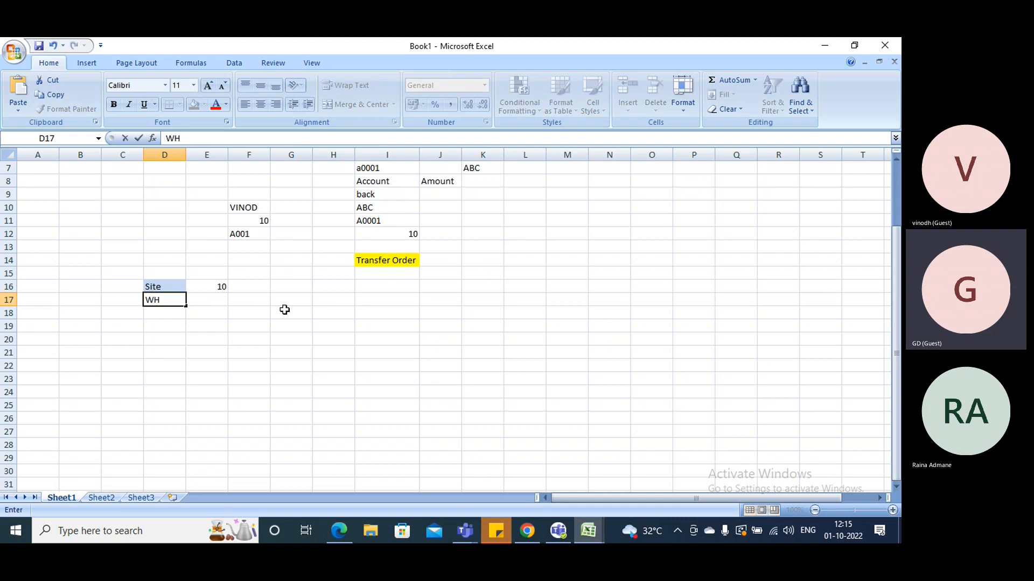
pyautogui.write('-10')
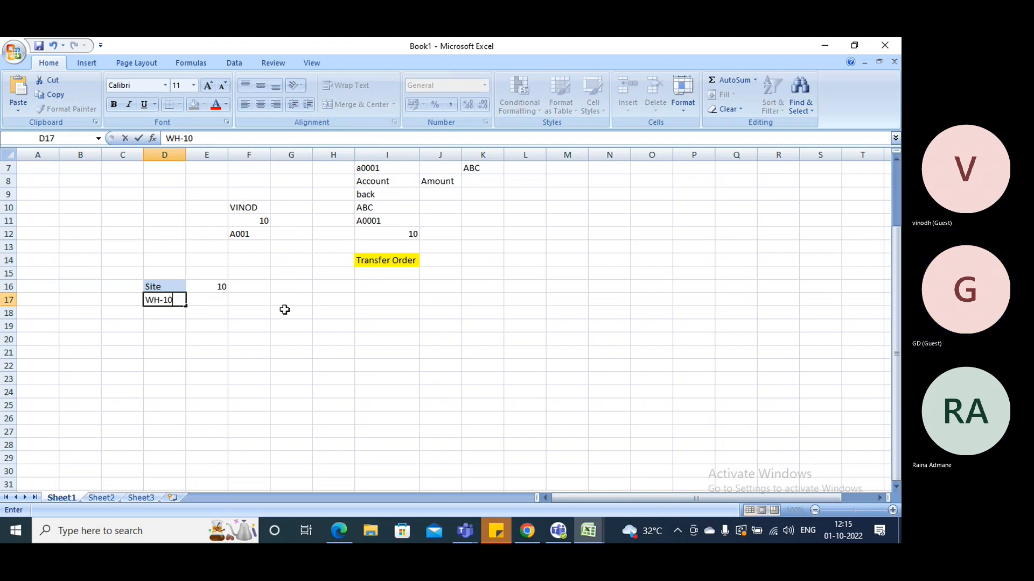
pyautogui.click(182, 337)
pyautogui.click(170, 303)
pyautogui.moveTo(185, 301); pyautogui.dragTo(223, 304)
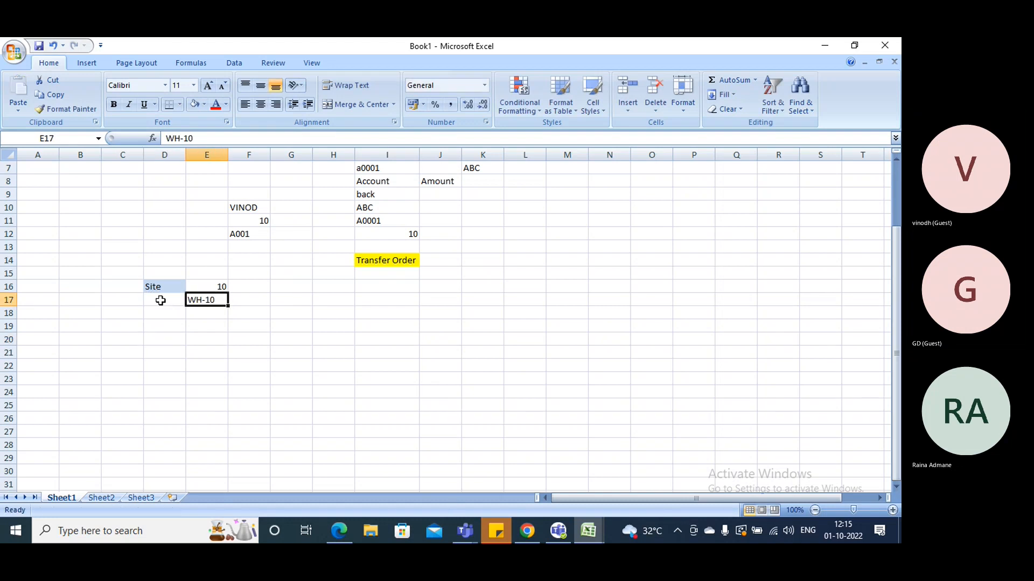
# Enter the label "Warehouse" in cell D17 and fit column D to its contents
pyautogui.click(161, 301)
pyautogui.write('Waehous')
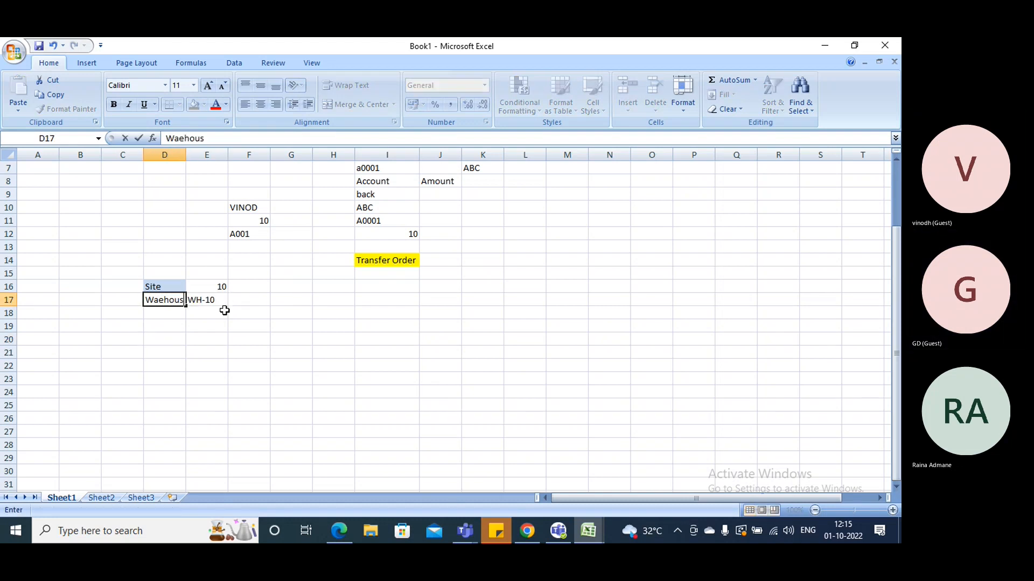
pyautogui.press('BackSpace')
pyautogui.press('BackSpace')
pyautogui.press('BackSpace')
pyautogui.press('BackSpace')
pyautogui.press('BackSpace')
pyautogui.write('rehous')
pyautogui.press('BackSpace')
pyautogui.press('BackSpace')
pyautogui.write('se')
pyautogui.click(240, 323)
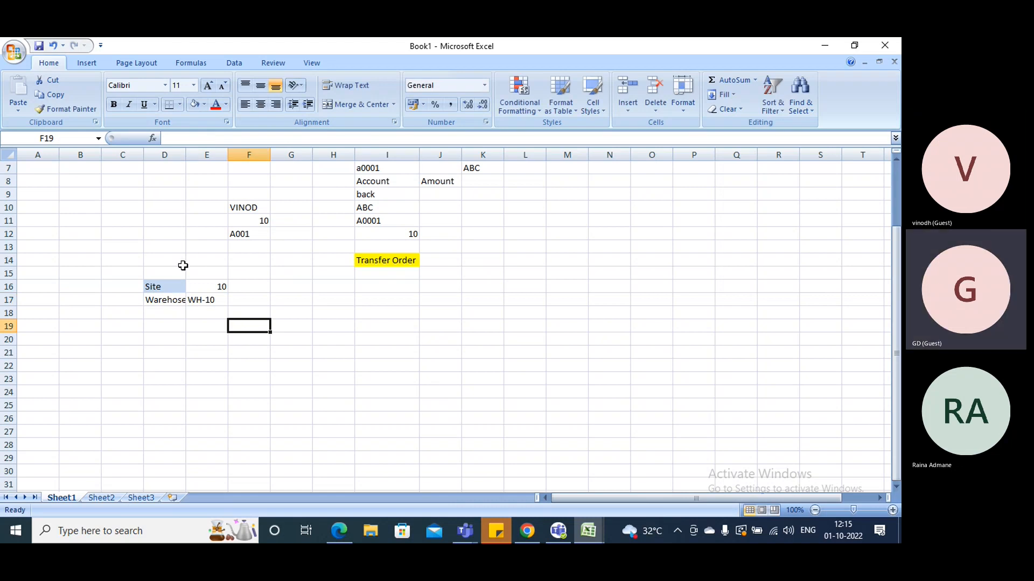
pyautogui.doubleClick(175, 300)
pyautogui.write('u')
pyautogui.doubleClick(186, 154)
pyautogui.click(321, 341)
# Fill the Warehouse label cell D17 with a light tan theme color
pyautogui.click(175, 299)
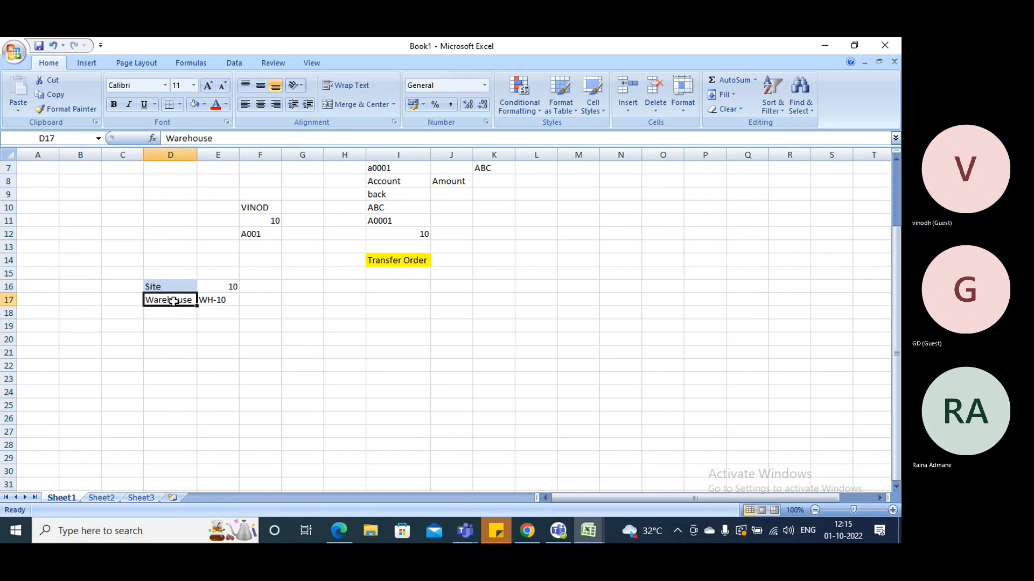
pyautogui.click(197, 105)
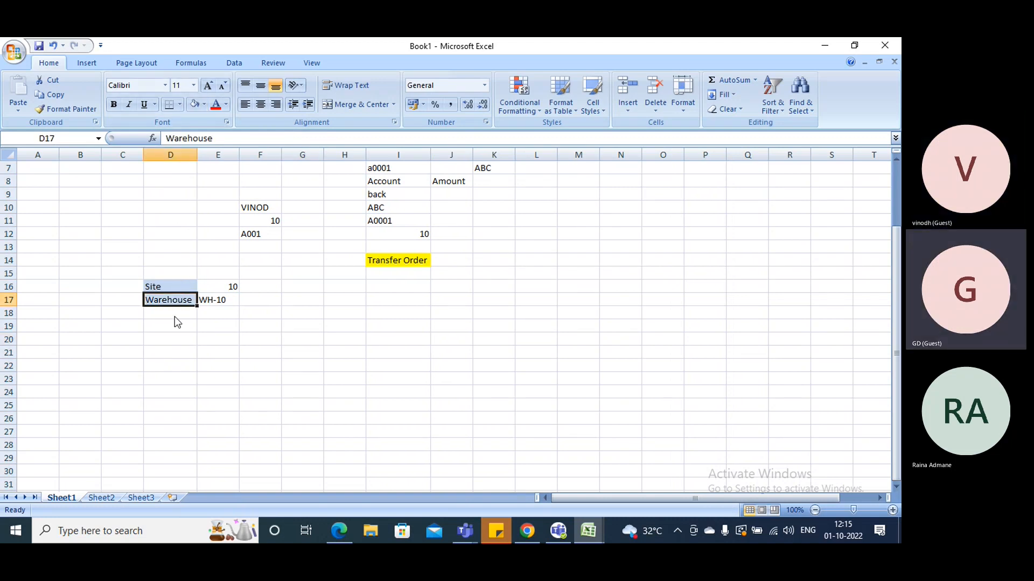
pyautogui.click(204, 105)
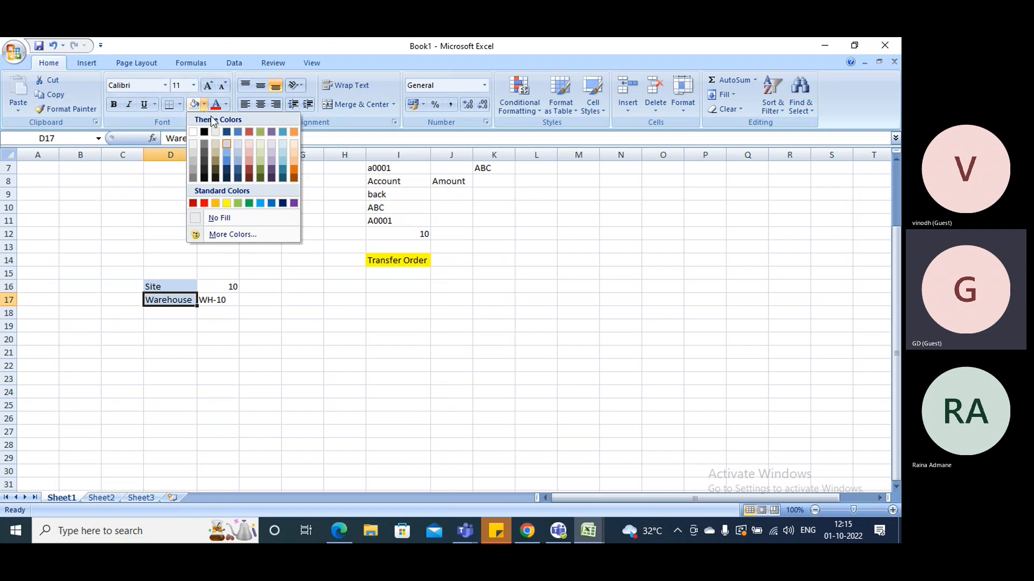
pyautogui.click(215, 143)
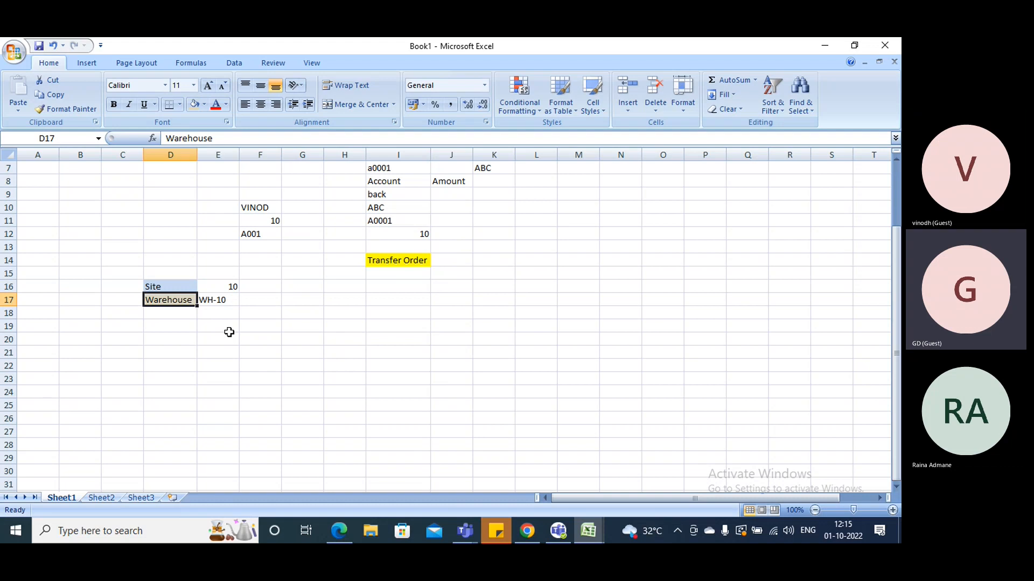
pyautogui.click(232, 299)
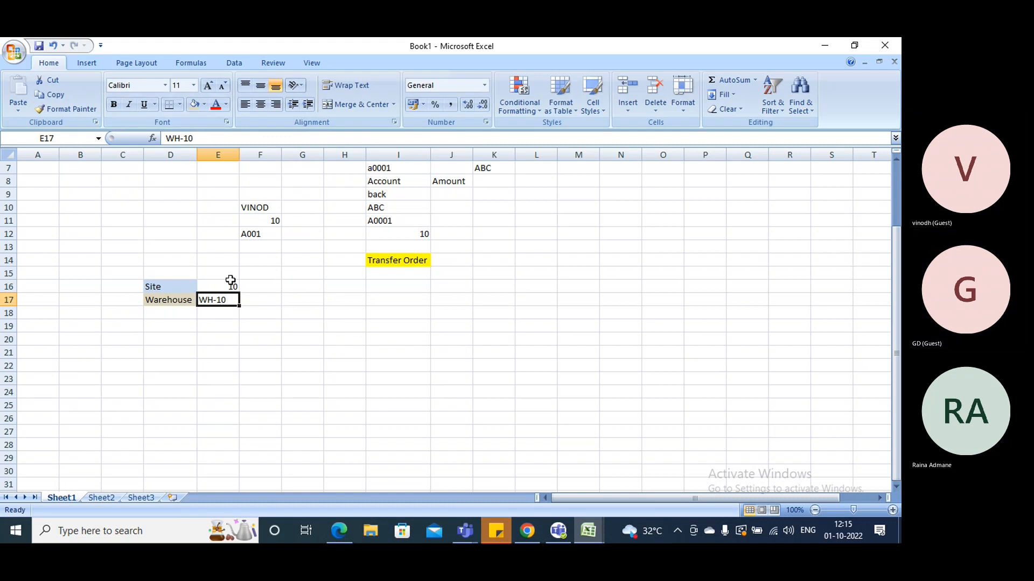
# Enter the heading "Tirupati" in cell D15 above the Site label
pyautogui.click(163, 270)
pyautogui.write('T')
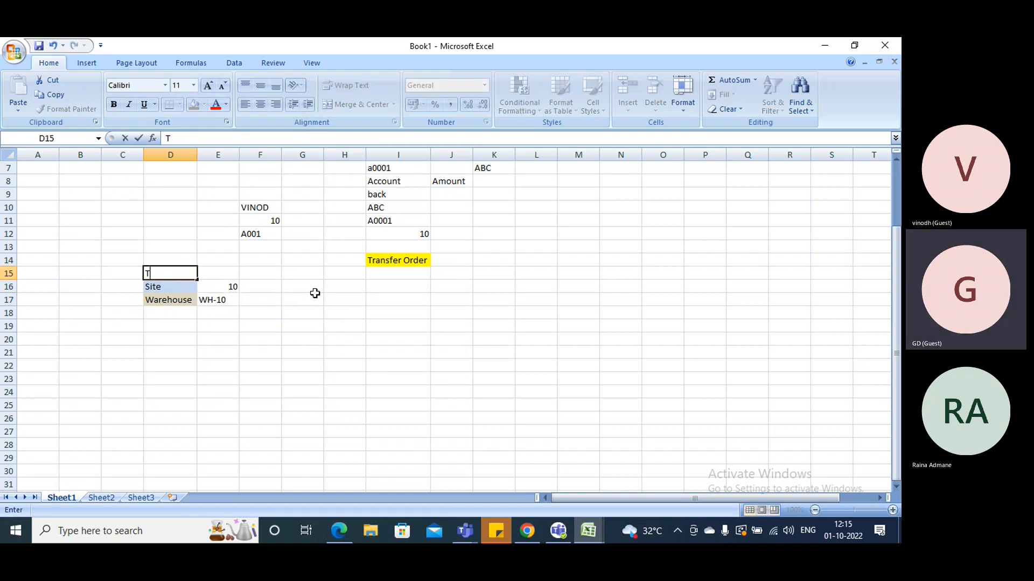
pyautogui.write('irupati')
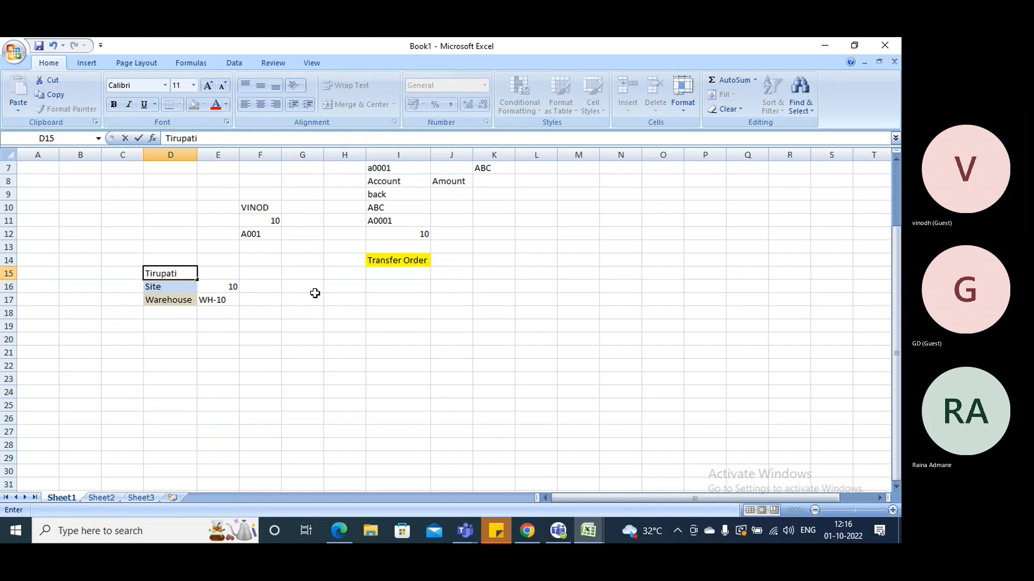
pyautogui.click(344, 339)
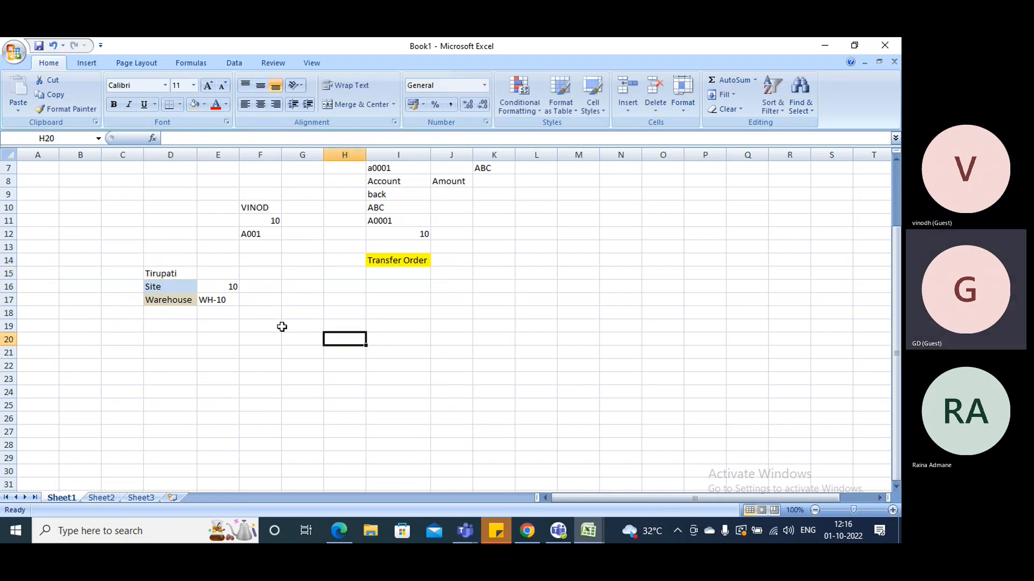
# Fill the Tirupati heading cell D15 with a light red theme color
pyautogui.click(180, 270)
pyautogui.click(204, 104)
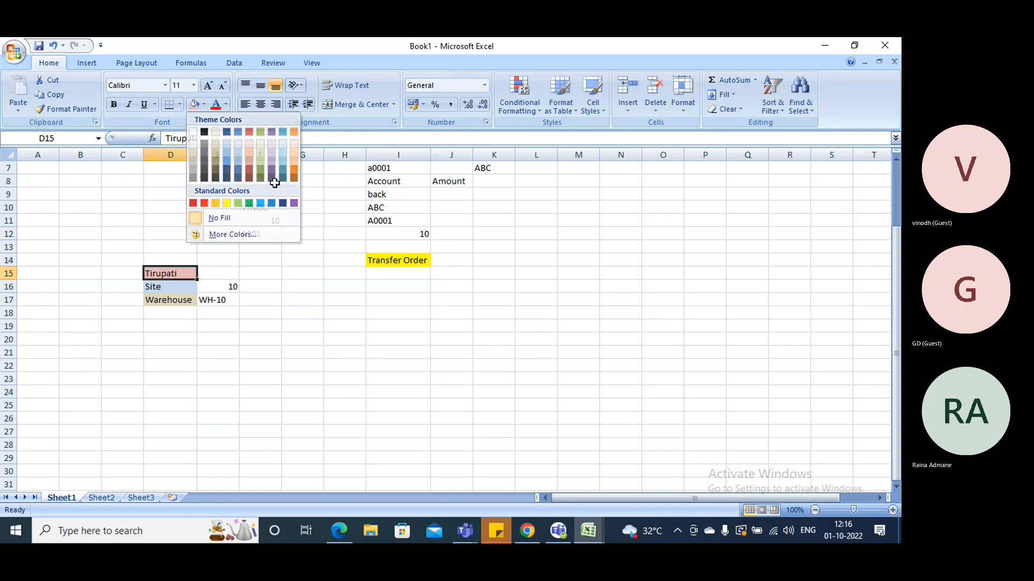
pyautogui.click(247, 153)
pyautogui.click(261, 325)
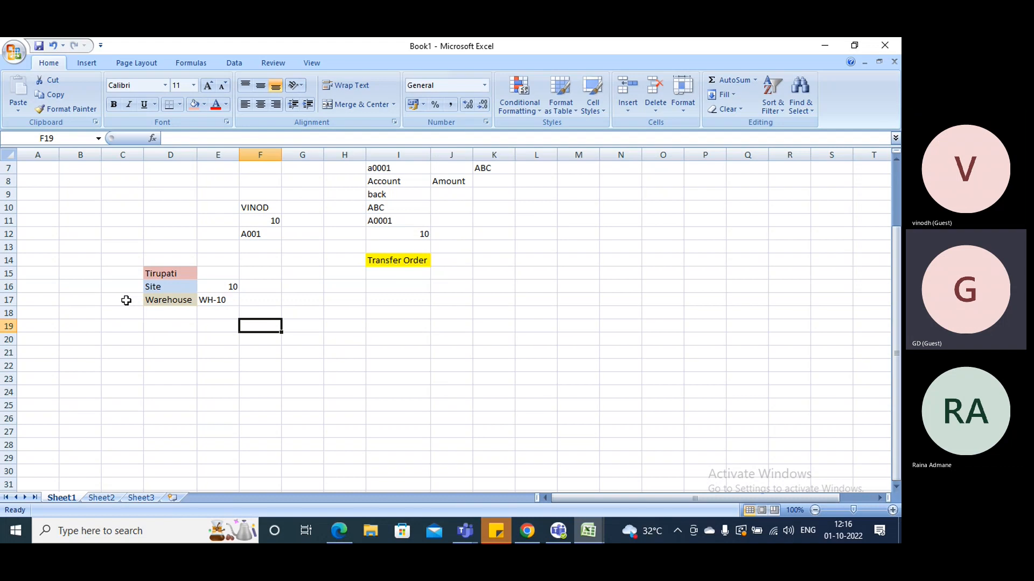
# Enter 10 in cell D18 below the Warehouse label and the item "Cycle" in the adjacent cell E18
pyautogui.click(154, 313)
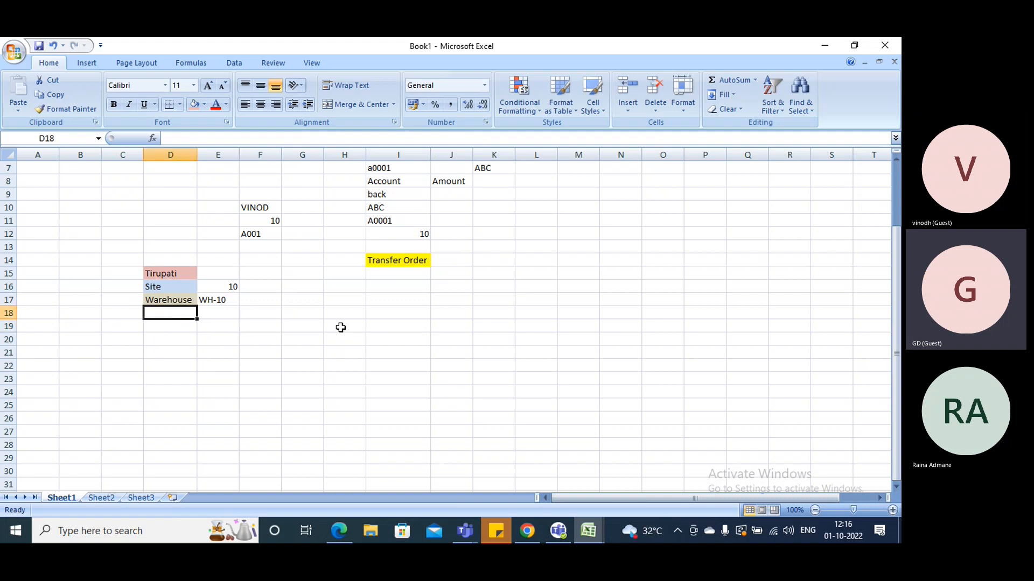
pyautogui.write('10')
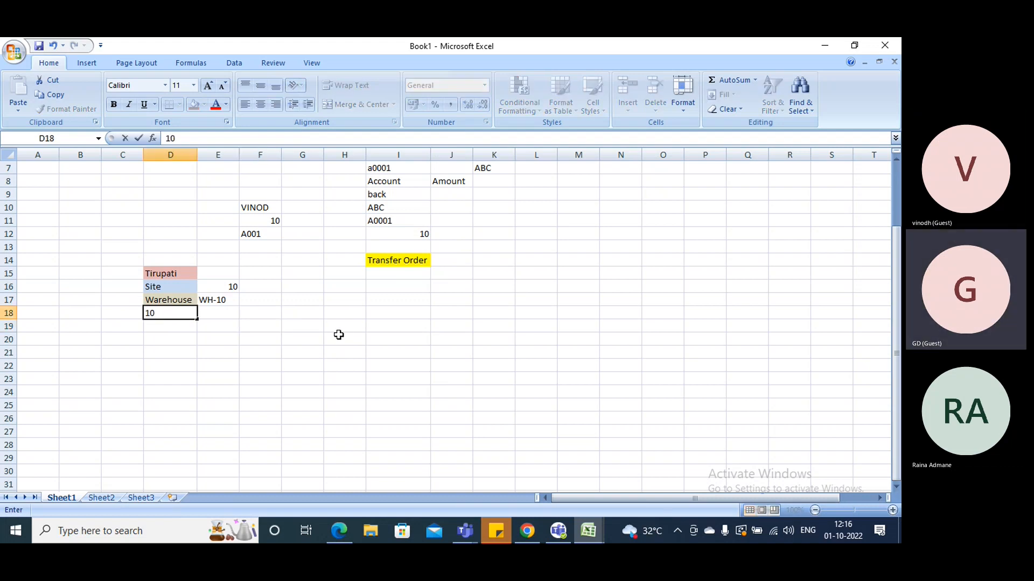
pyautogui.press('Tab')
pyautogui.write('Car')
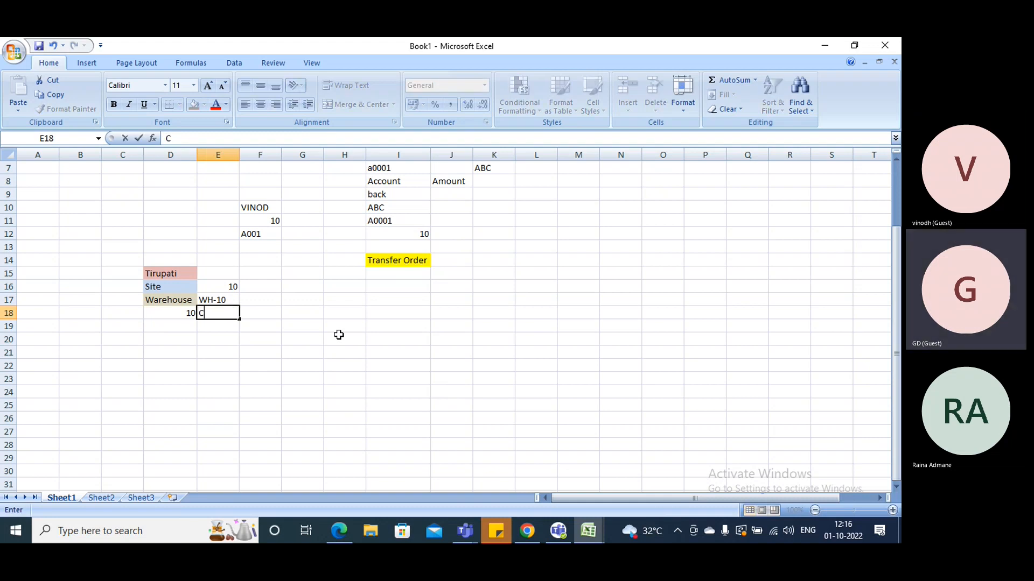
pyautogui.press('BackSpace')
pyautogui.press('BackSpace')
pyautogui.write('C')
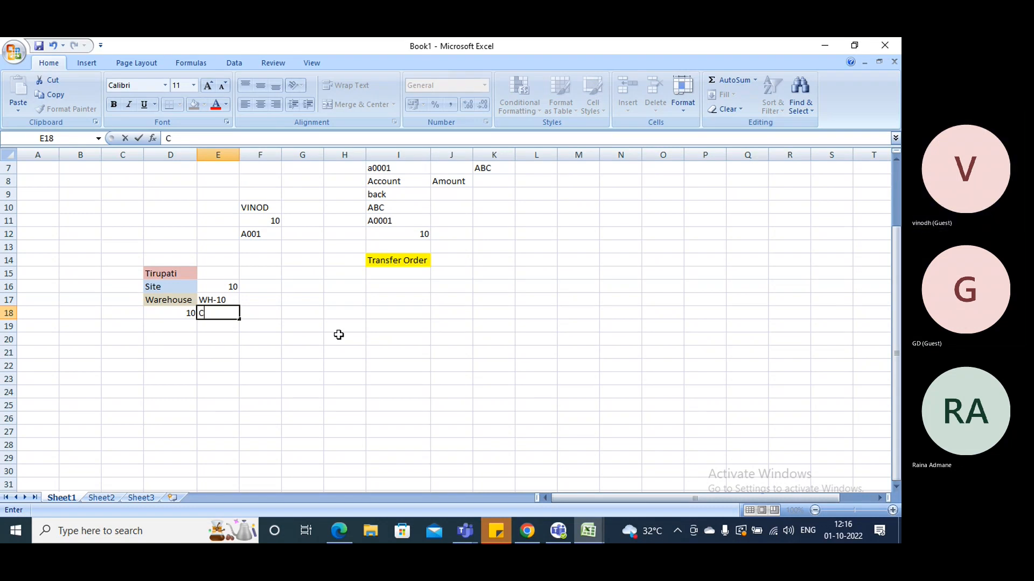
pyautogui.write('yclw\\]')
pyautogui.press('BackSpace')
pyautogui.press('BackSpace')
pyautogui.press('BackSpace')
pyautogui.write('w')
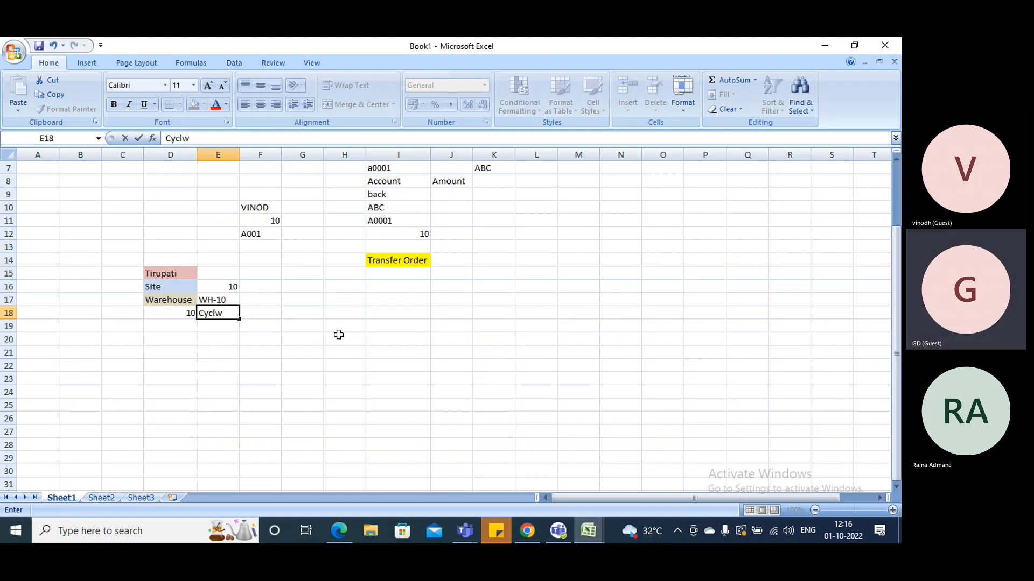
pyautogui.press('BackSpace')
pyautogui.write('e')
pyautogui.press('Tab')
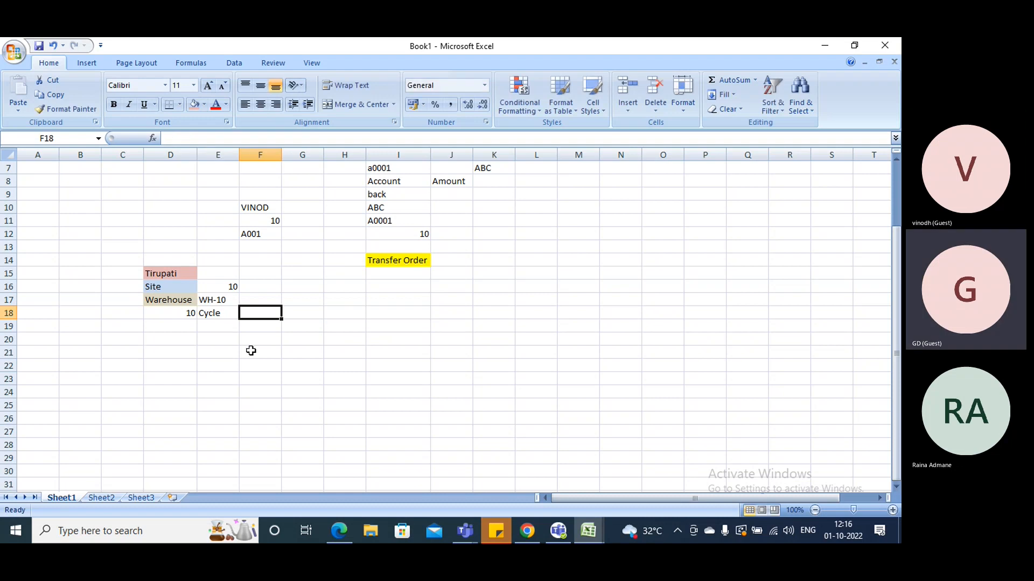
# Change the quantity beside Cycle in cell D18 to "10Q"
pyautogui.doubleClick(194, 313)
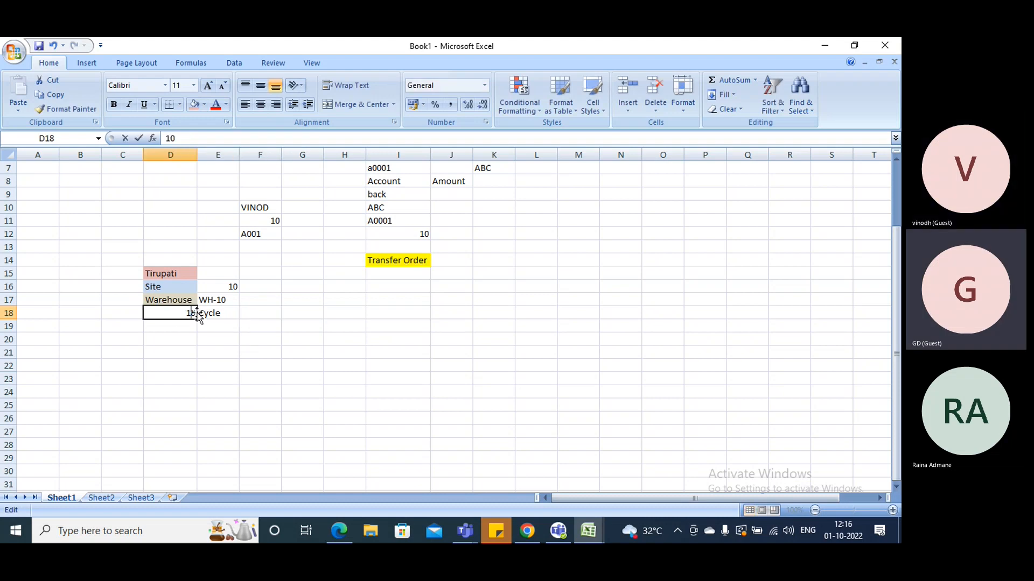
pyautogui.write('Q')
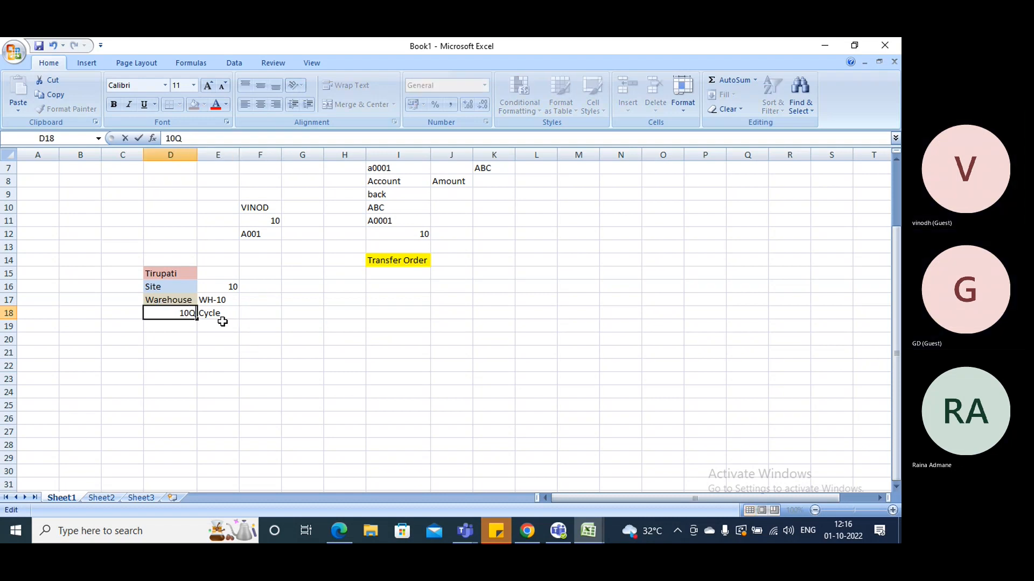
pyautogui.click(257, 323)
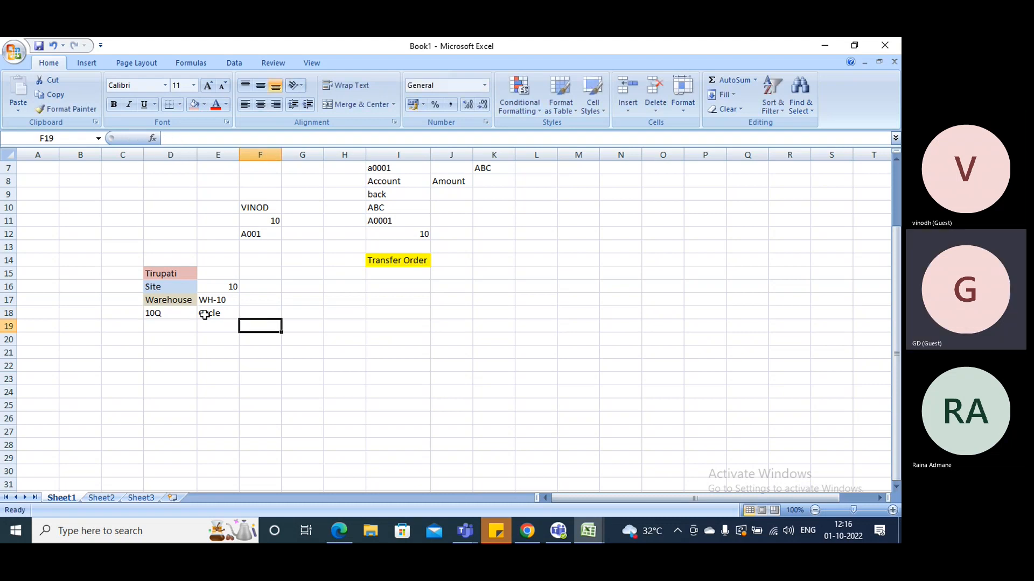
pyautogui.click(117, 313)
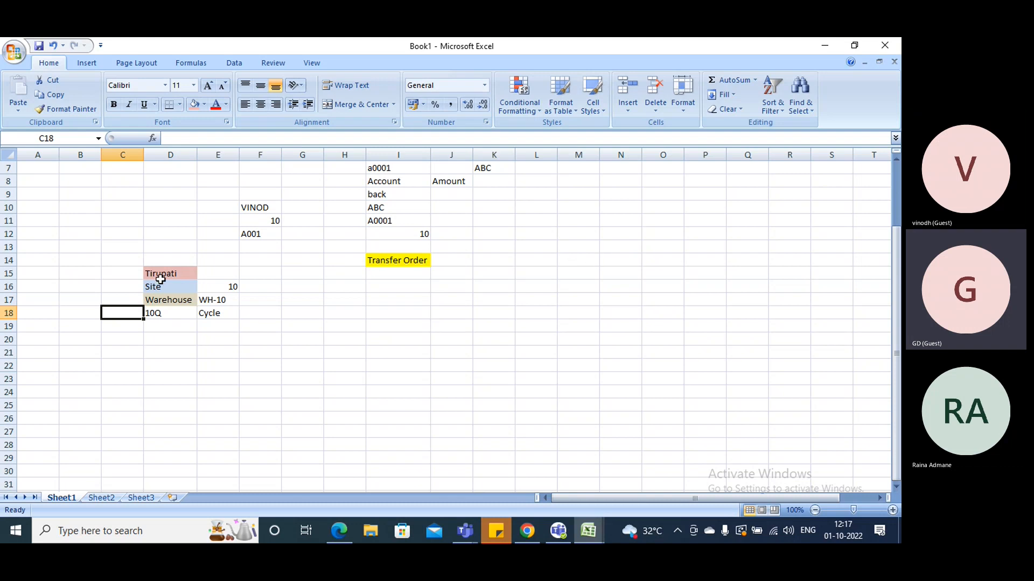
# Enter the heading "AP" in cell L15 and fill it with the same light red as the Tirupati heading
pyautogui.click(533, 273)
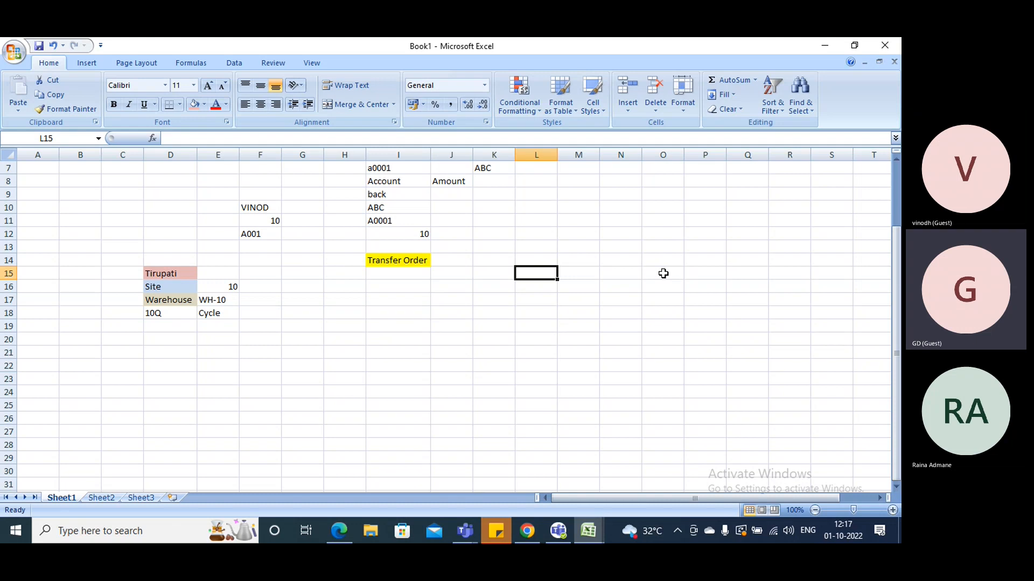
pyautogui.write('Mumbai')
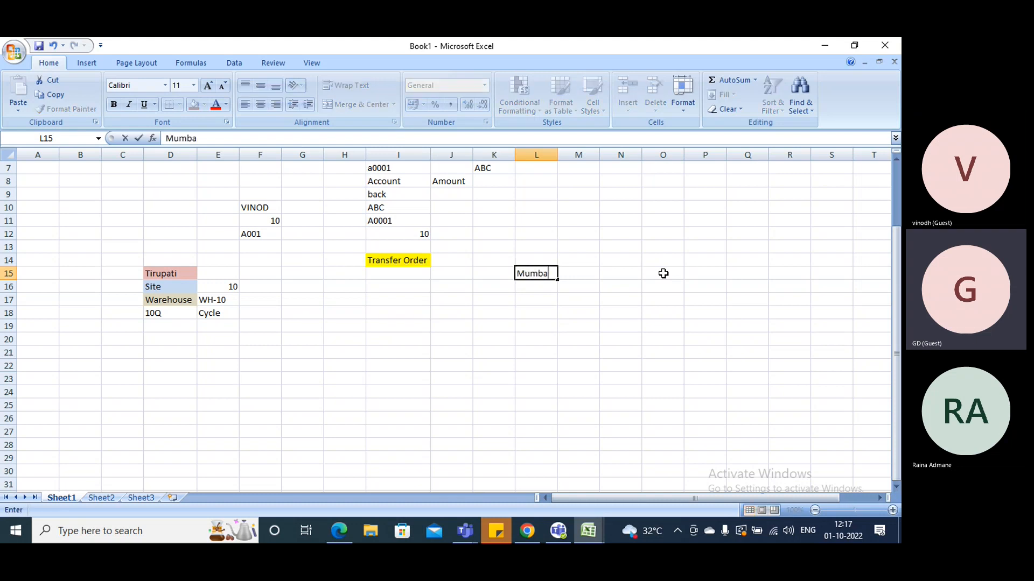
pyautogui.press('BackSpace')
pyautogui.press('BackSpace')
pyautogui.press('BackSpace')
pyautogui.press('BackSpace')
pyautogui.press('BackSpace')
pyautogui.press('BackSpace')
pyautogui.write('AP')
pyautogui.click(664, 274)
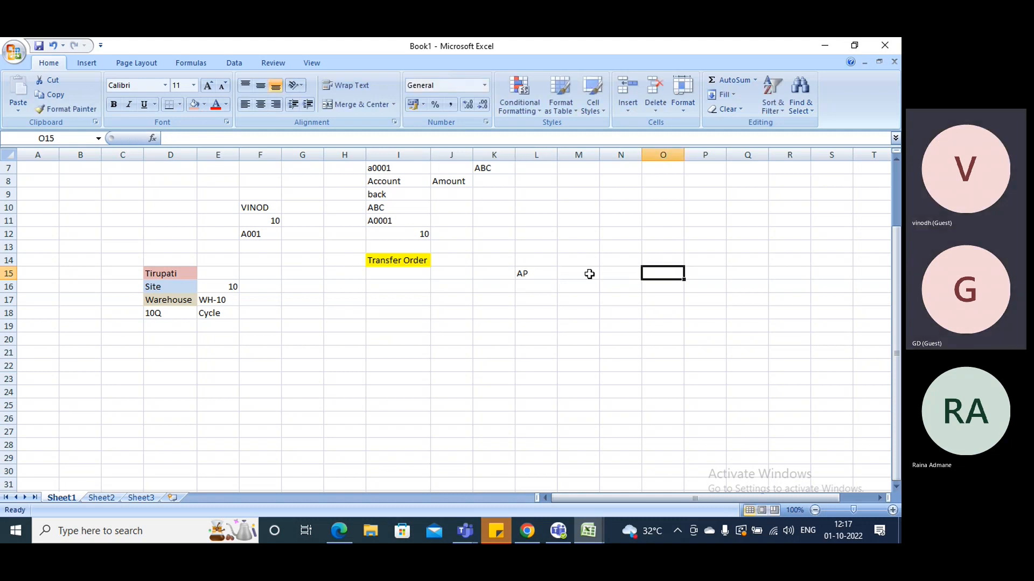
pyautogui.click(546, 274)
pyautogui.click(198, 105)
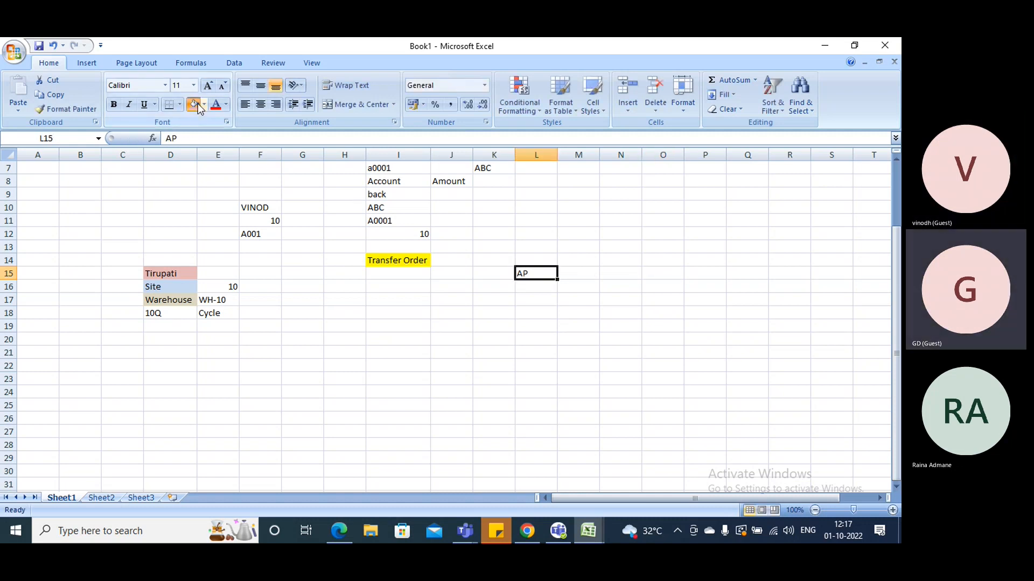
# Enter 2 in cell L16, 24 in L17 and "5Q" in L18 below the AP heading
pyautogui.click(533, 286)
pyautogui.write('S')
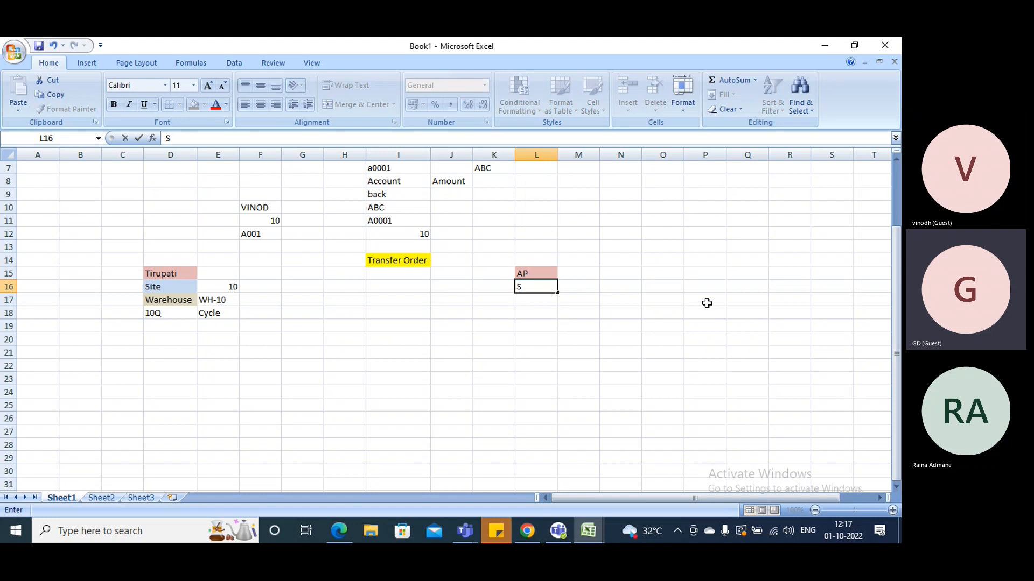
pyautogui.press('BackSpace')
pyautogui.press('Tab')
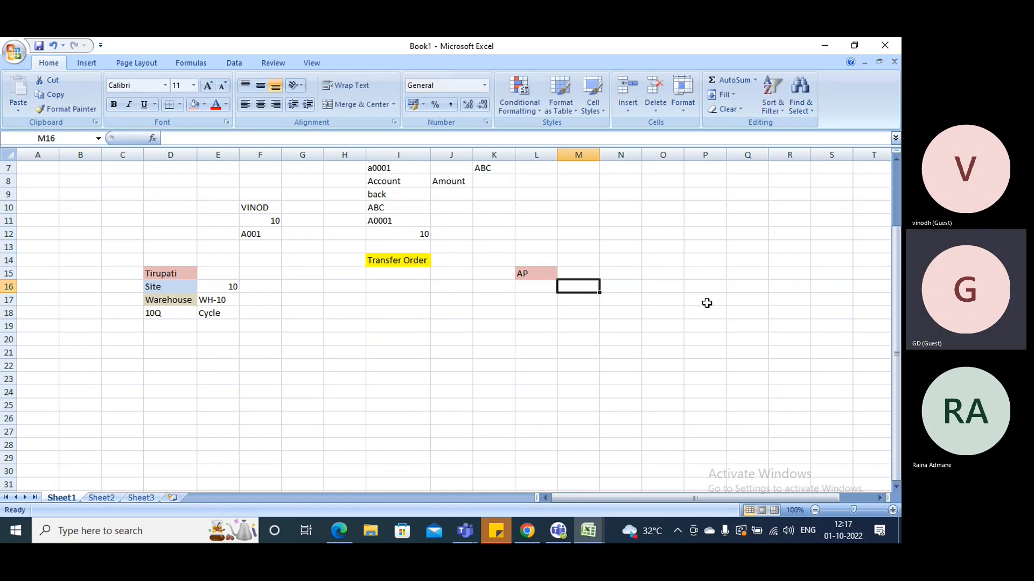
pyautogui.press('Left')
pyautogui.write('2')
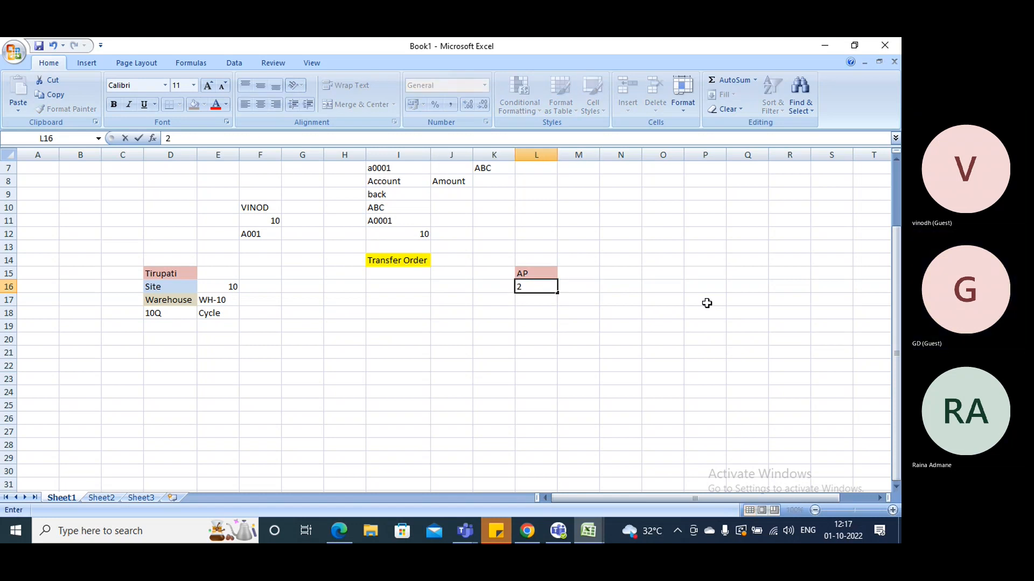
pyautogui.press('Return')
pyautogui.write('24')
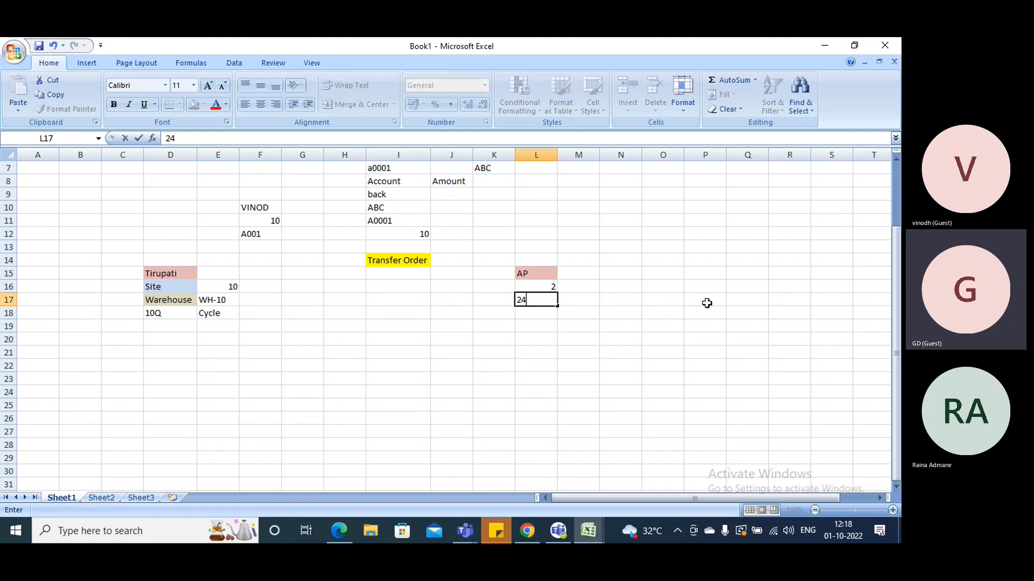
pyautogui.press('Return')
pyautogui.write('5Q')
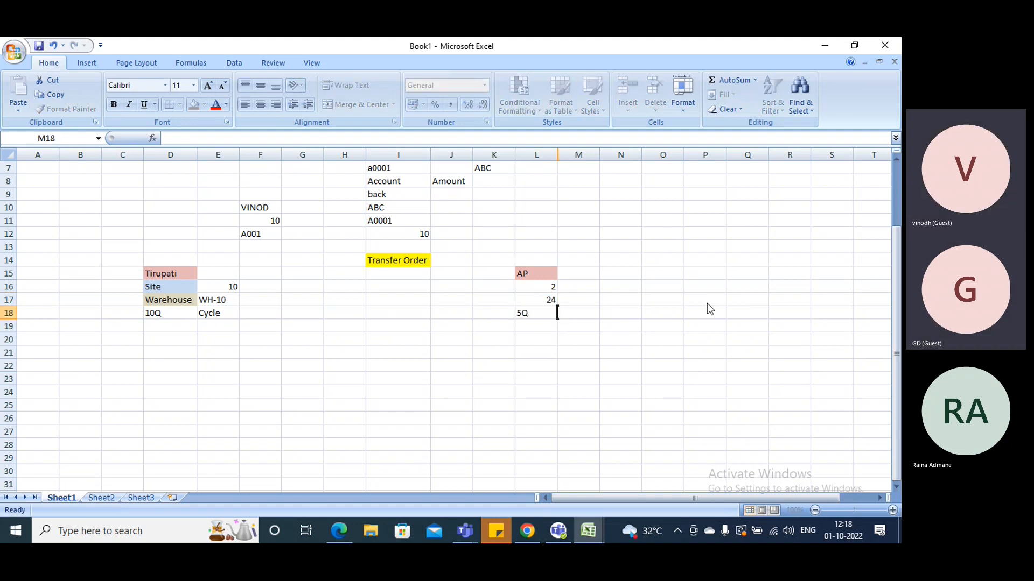
# Enter the item "cycle" in cell M18 beside the AP quantity
pyautogui.press('Tab')
pyautogui.write('bi')
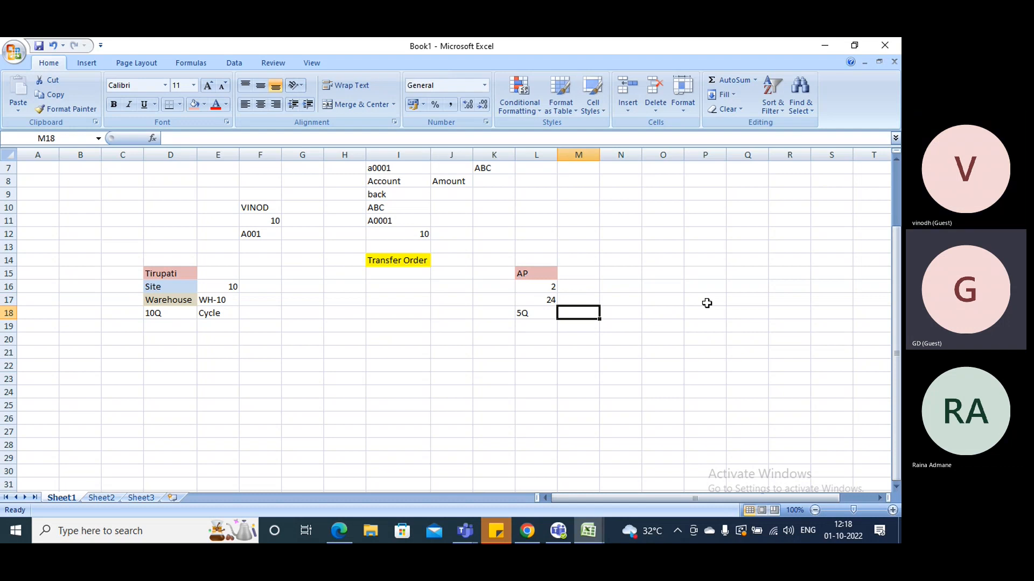
pyautogui.press('BackSpace')
pyautogui.press('BackSpace')
pyautogui.write('cyc')
pyautogui.write('lwe')
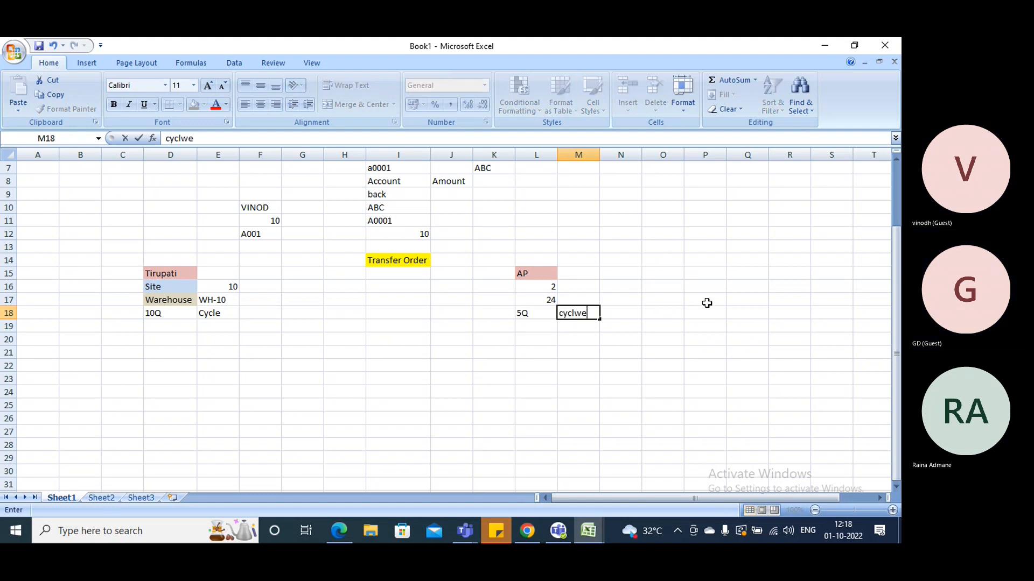
pyautogui.press('BackSpace')
pyautogui.press('BackSpace')
pyautogui.write('e')
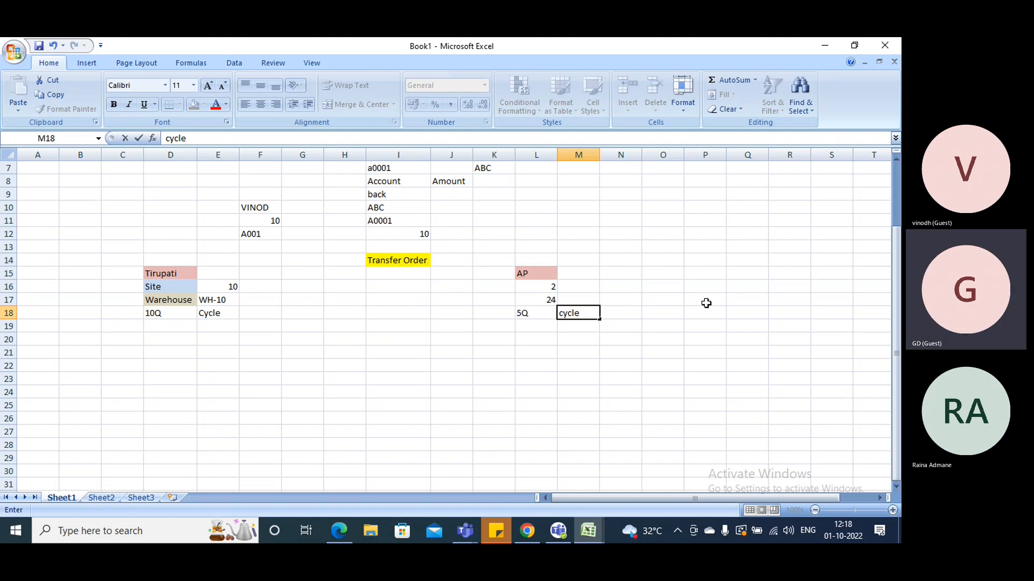
pyautogui.click(706, 312)
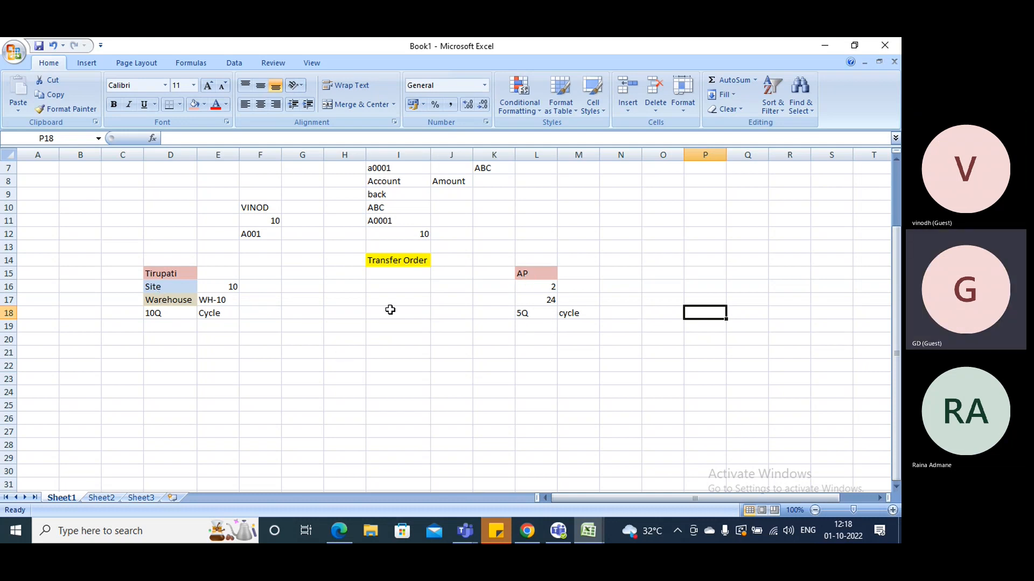
# Enter the transfer duration "3 Days" in cell I20 below the Transfer Order heading
pyautogui.click(386, 261)
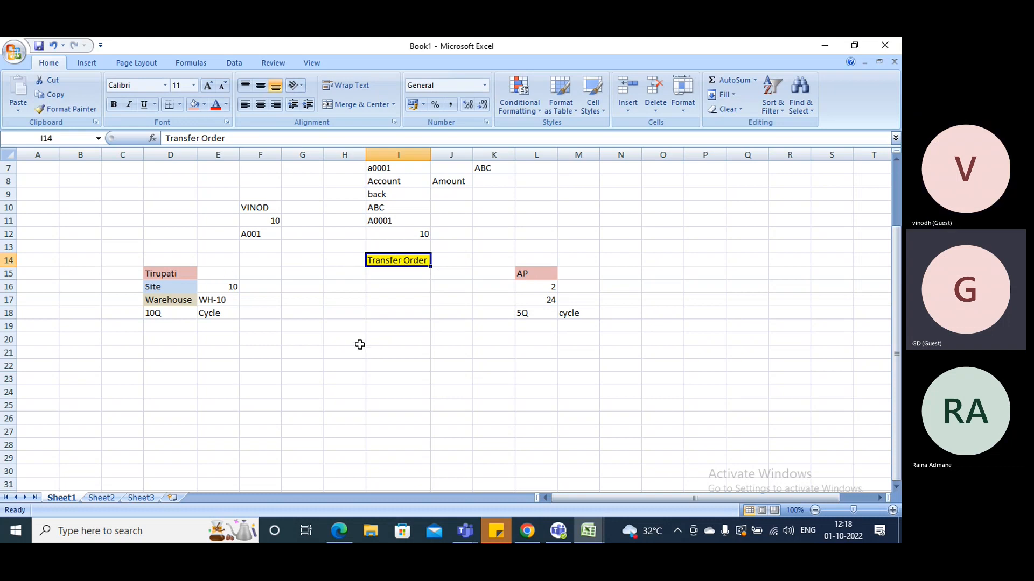
pyautogui.click(381, 341)
pyautogui.write('3')
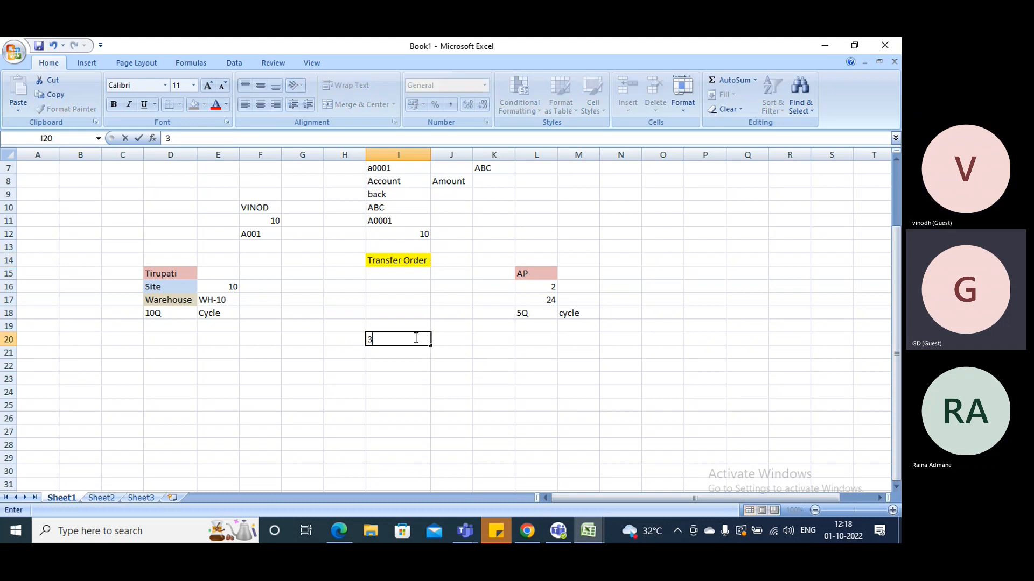
pyautogui.write(' Days')
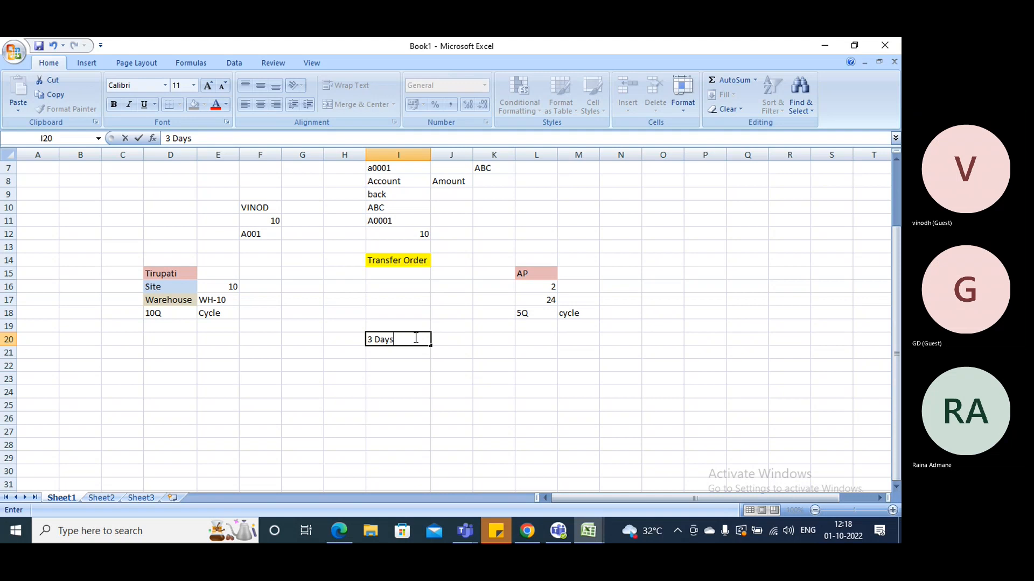
pyautogui.click(490, 352)
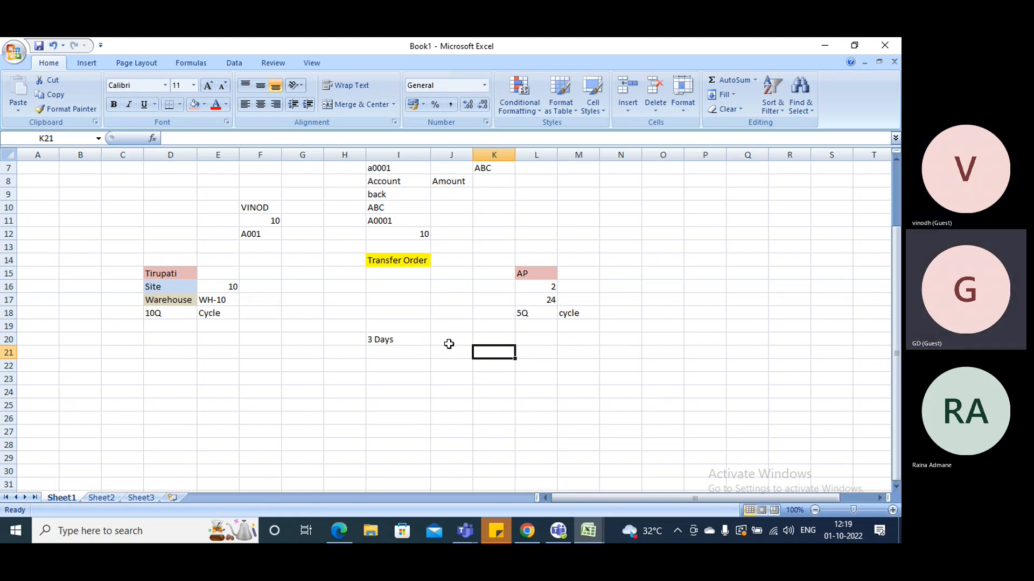
pyautogui.click(351, 421)
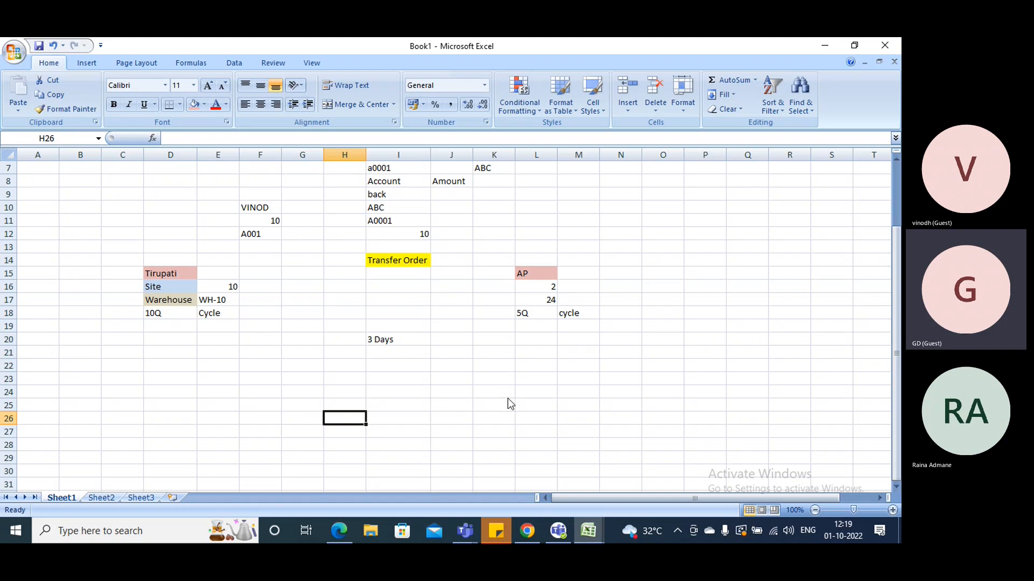
pyautogui.write('Kan')
pyautogui.write('ty')
pyautogui.press('BackSpace')
pyautogui.press('BackSpace')
pyautogui.write('yakumari')
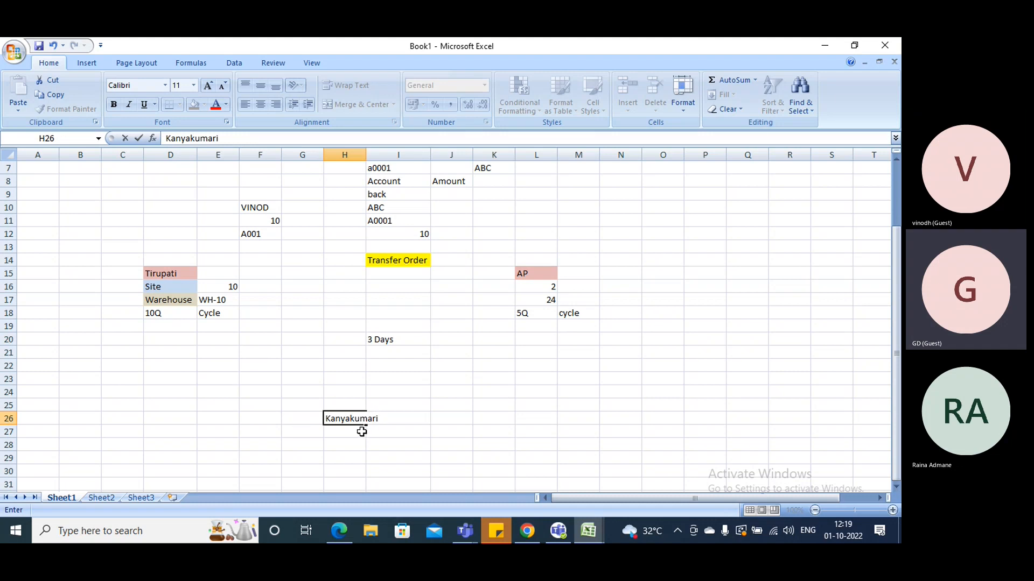
pyautogui.click(342, 431)
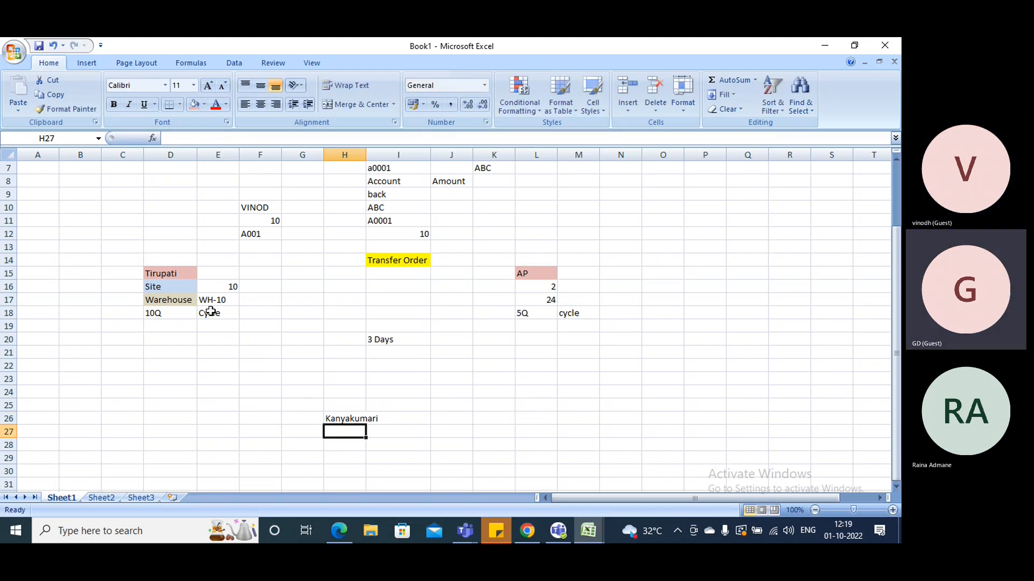
pyautogui.click(342, 418)
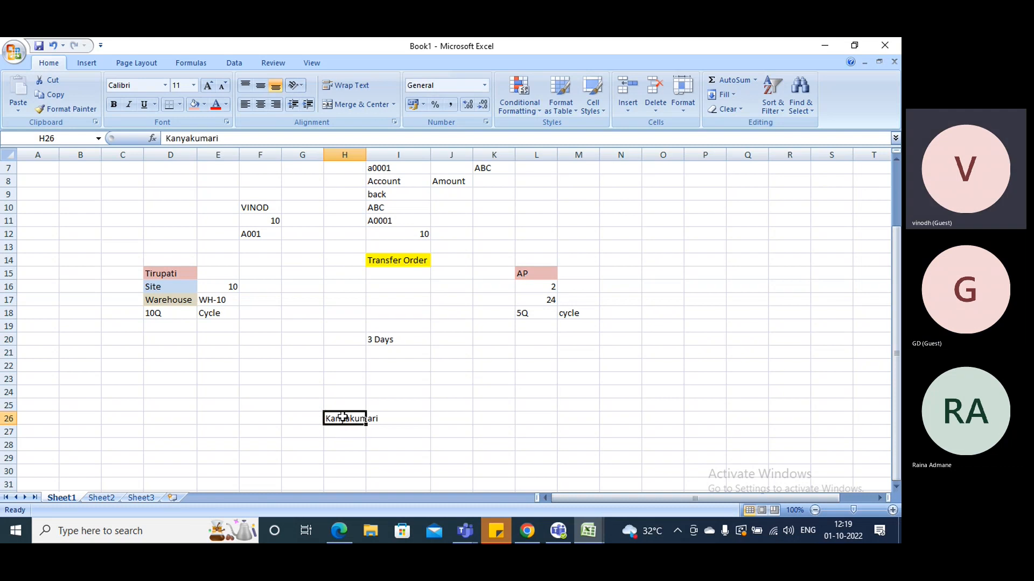
pyautogui.press('Delete')
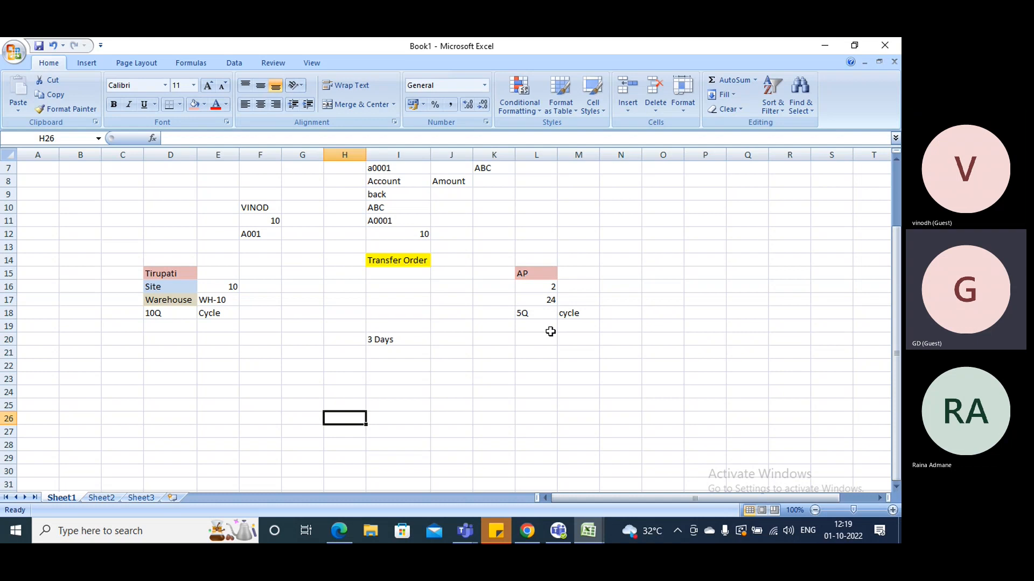
# Enter the location "Kanyakumari" in cell A16, to the side of the Tirupati site details
pyautogui.click(22, 290)
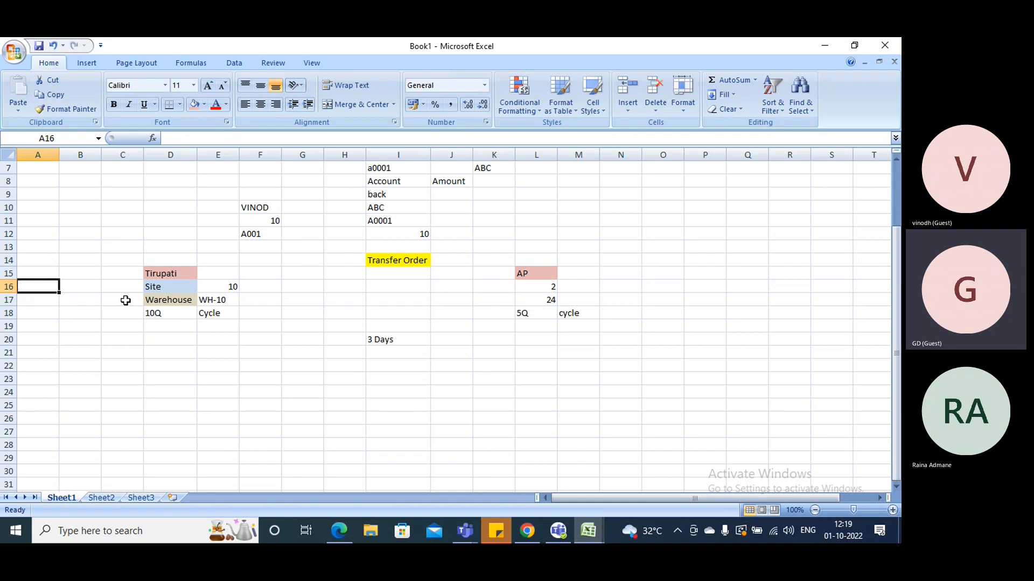
pyautogui.write('Kanya')
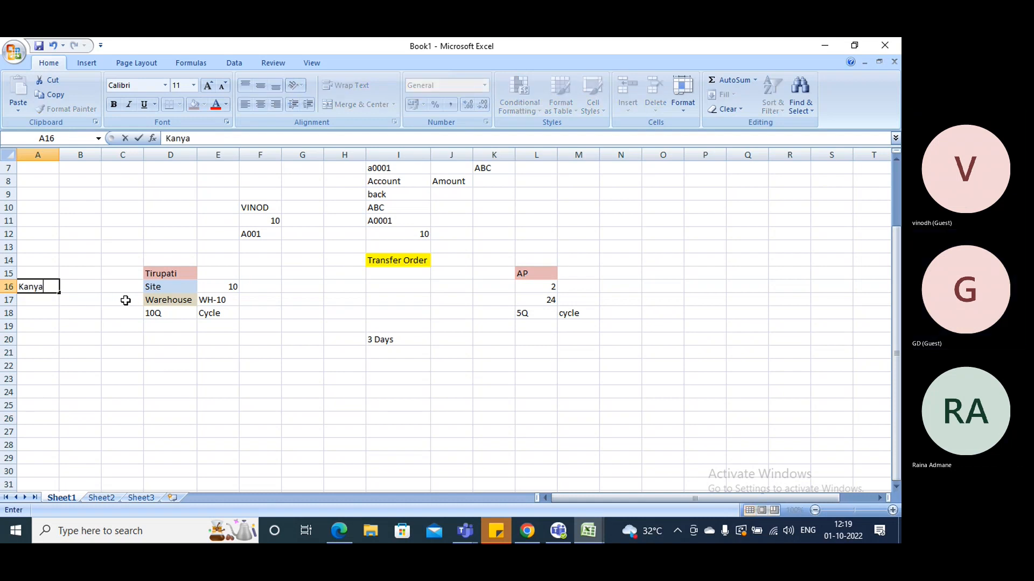
pyautogui.write('kumari')
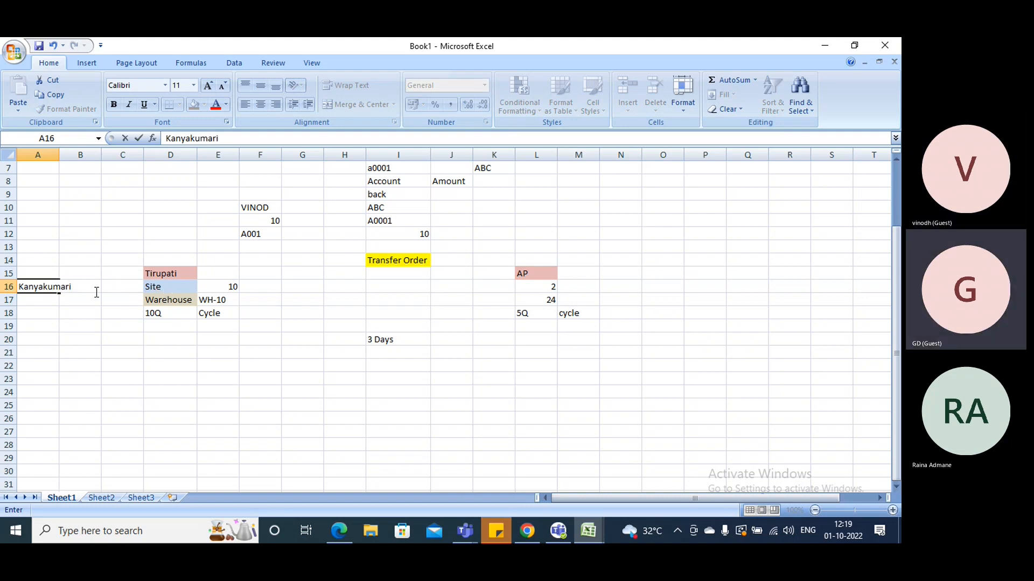
# Enter "Transit Warehouse" in cell I21, directly below the 3 Days duration
pyautogui.click(98, 341)
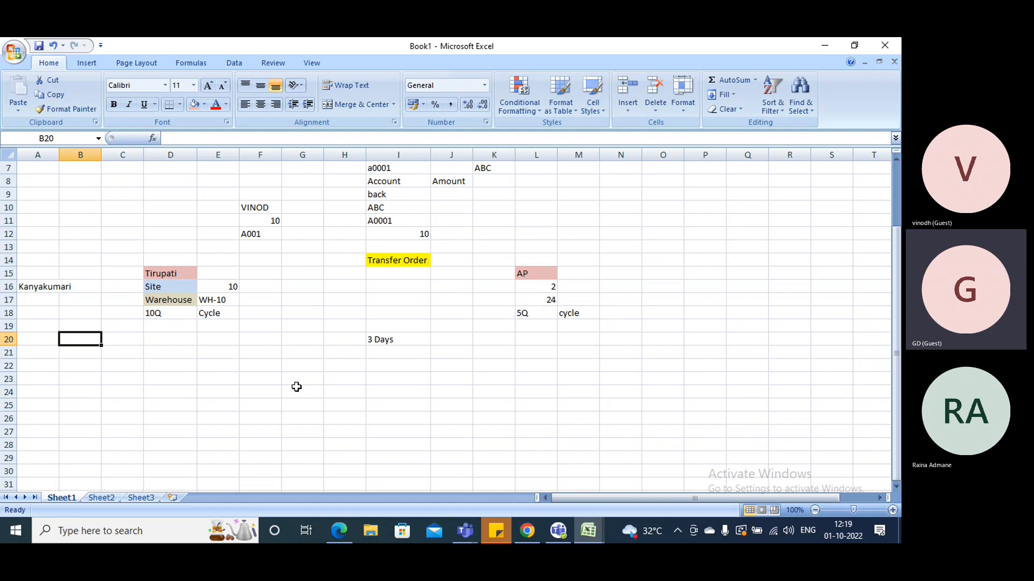
pyautogui.click(379, 351)
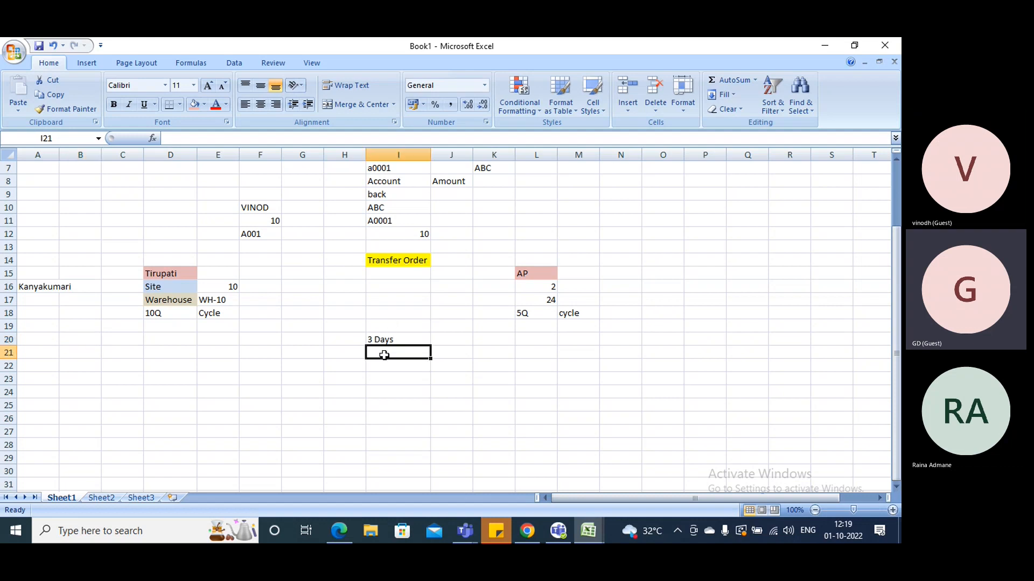
pyautogui.write('Tra')
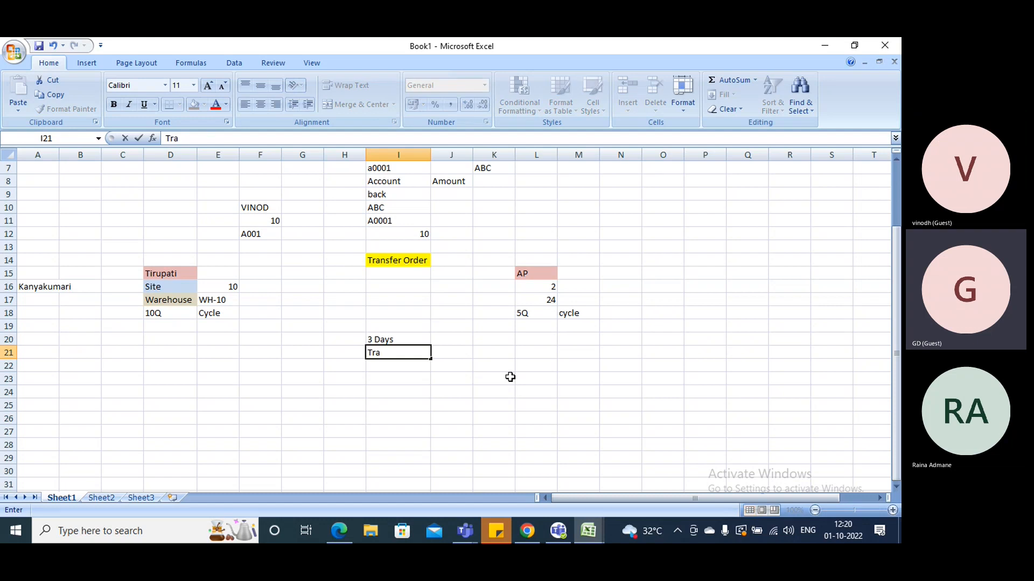
pyautogui.write('nsit Warehouse')
pyautogui.click(510, 377)
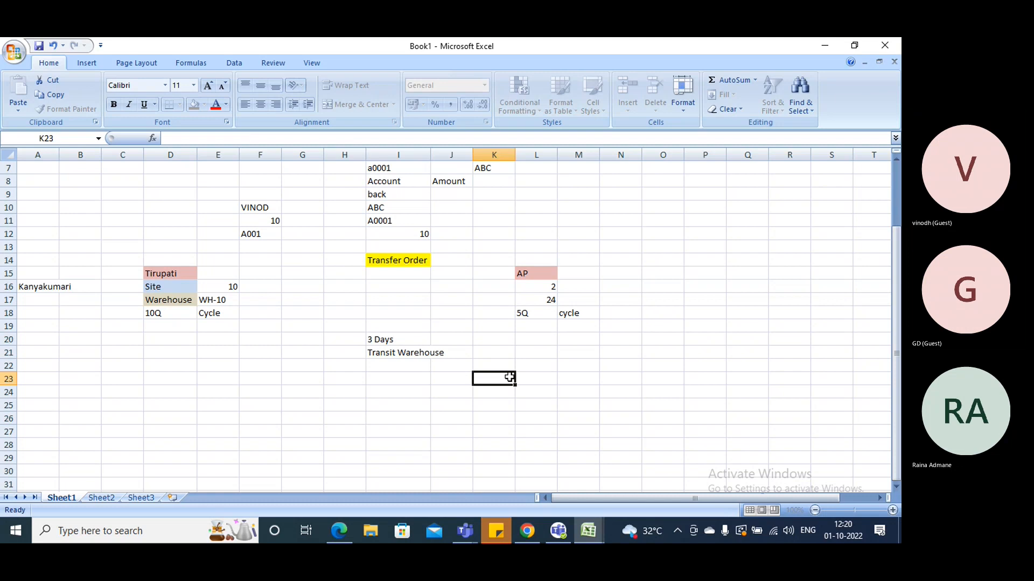
# Shade the Transit Warehouse cell light red and autofit column I to its contents
pyautogui.click(406, 353)
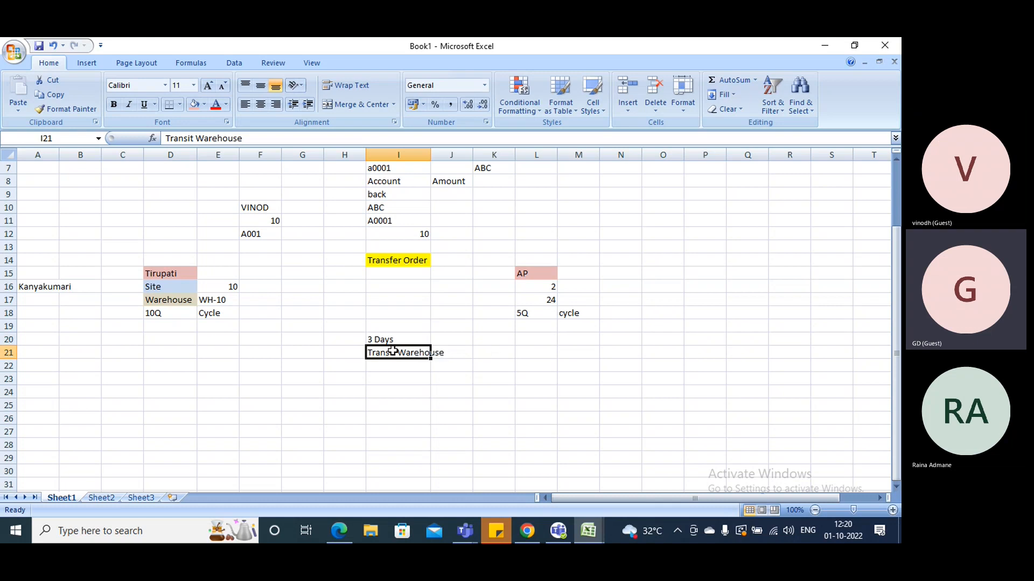
pyautogui.click(194, 105)
pyautogui.click(555, 354)
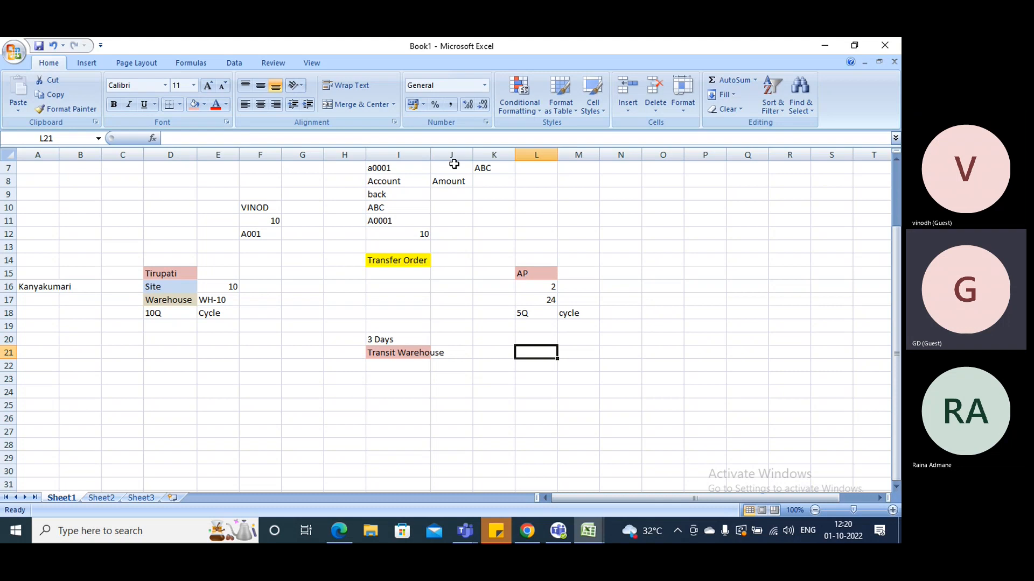
pyautogui.doubleClick(431, 155)
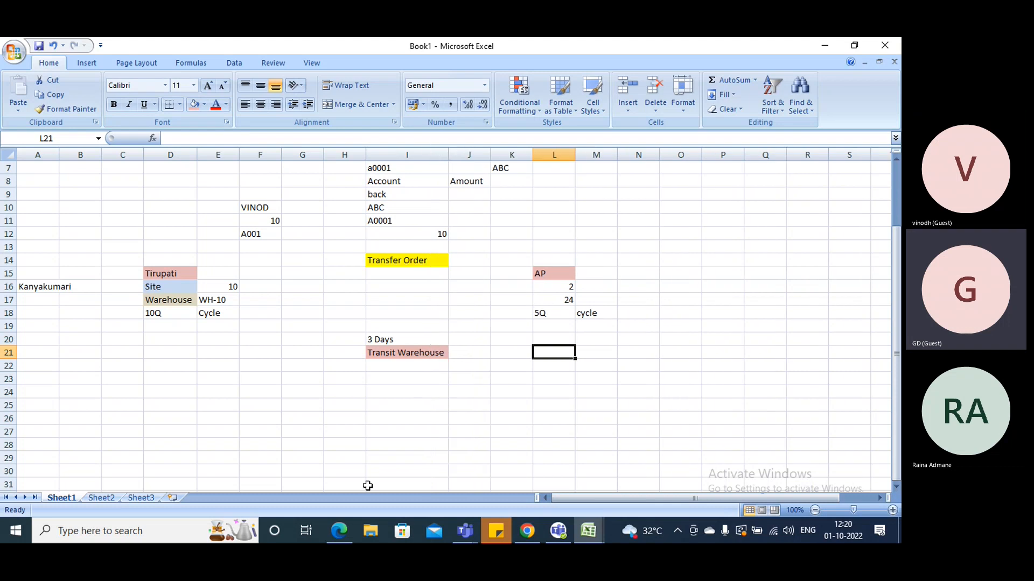
# Switch to Finance and Operations, review the WH-10 warehouse record, and compare the Transfer orders page with the outline in Excel
pyautogui.click(339, 531)
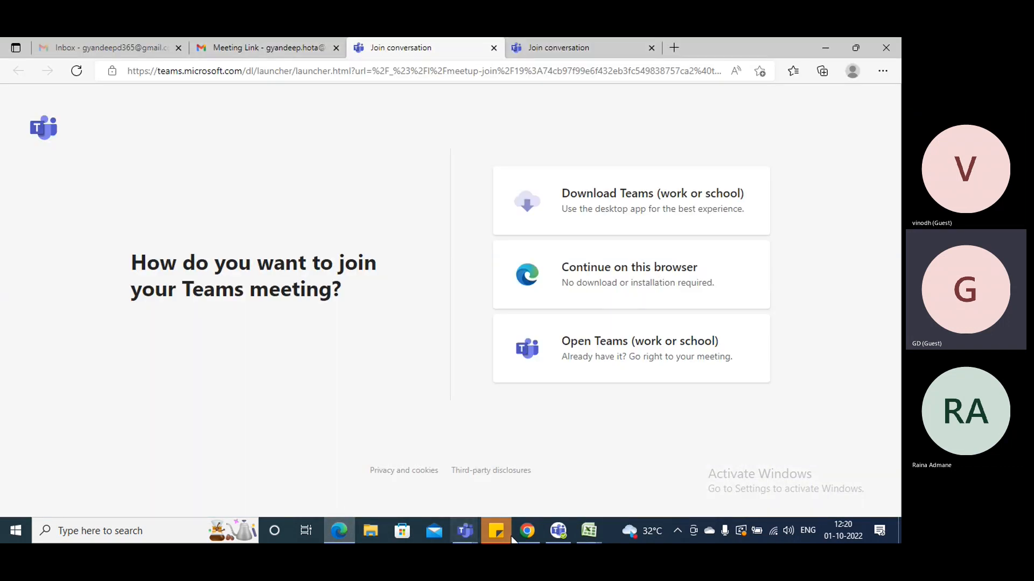
pyautogui.click(527, 531)
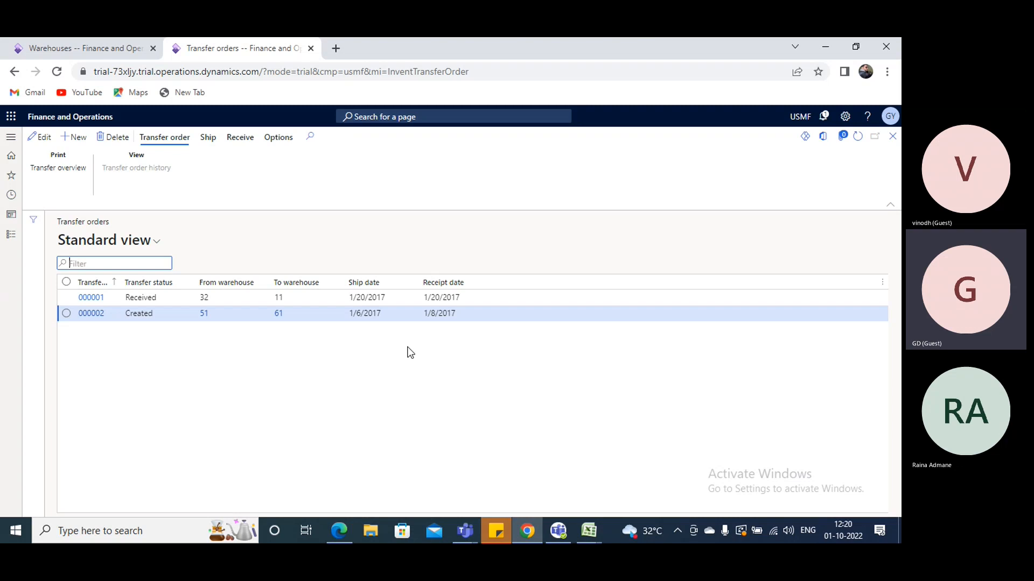
pyautogui.click(104, 47)
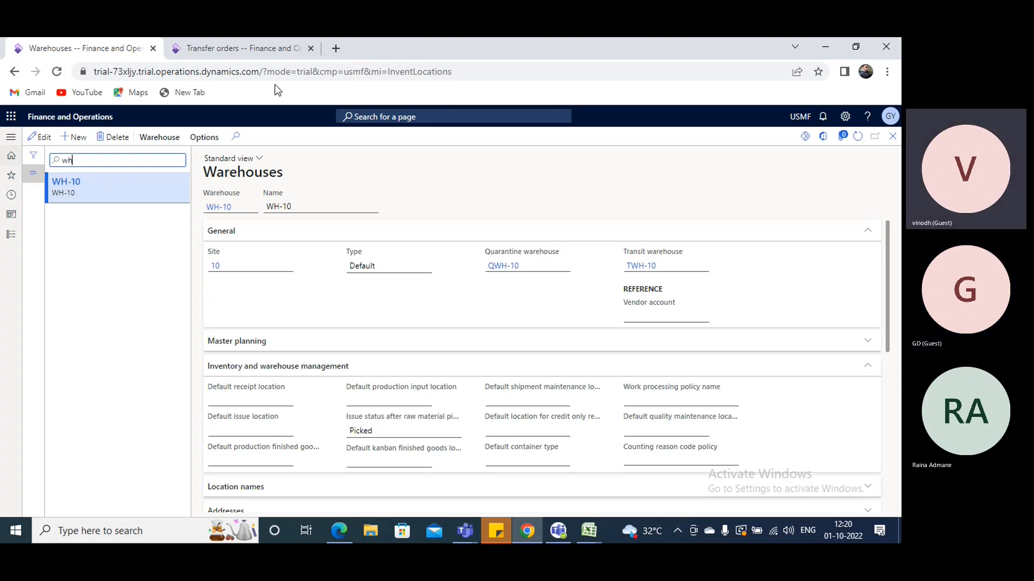
pyautogui.click(258, 48)
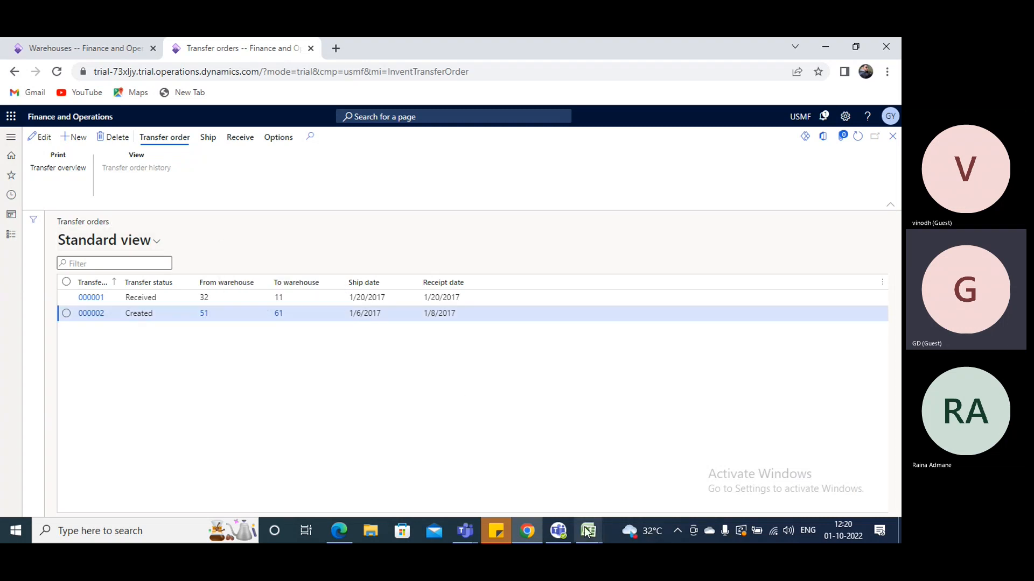
pyautogui.moveTo(585, 531)
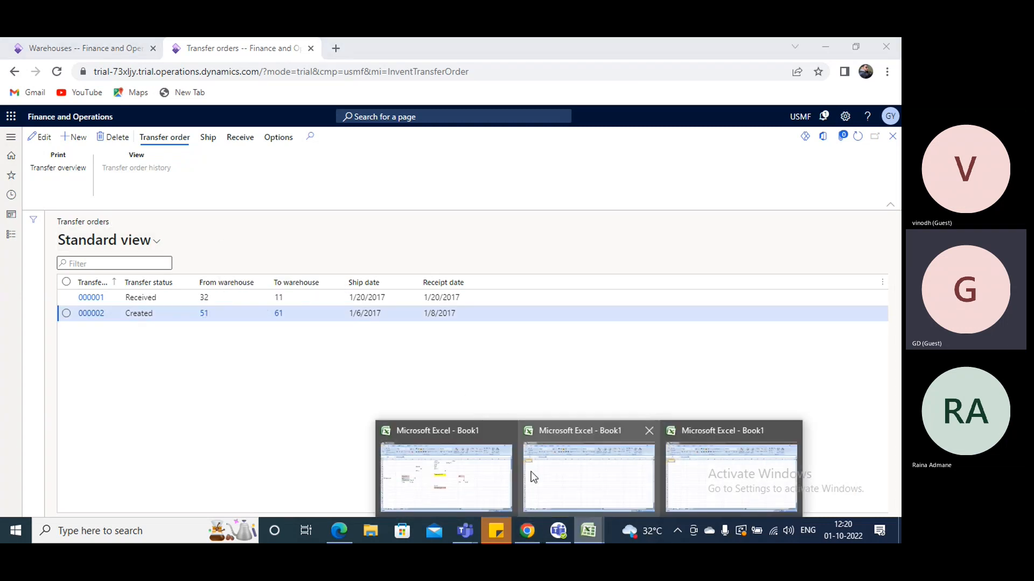
pyautogui.click(446, 477)
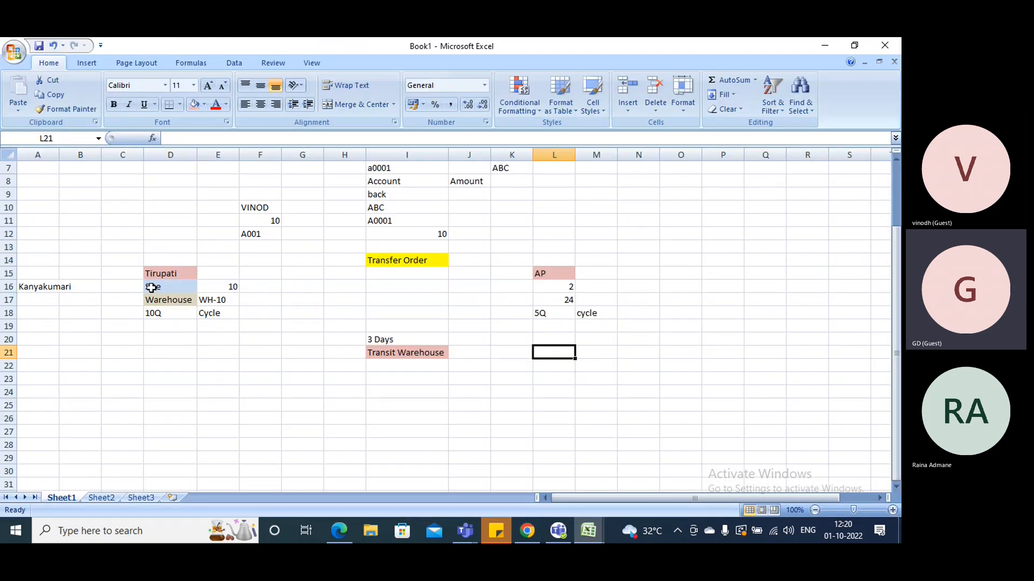
pyautogui.hotkey('alt', 'Tab')
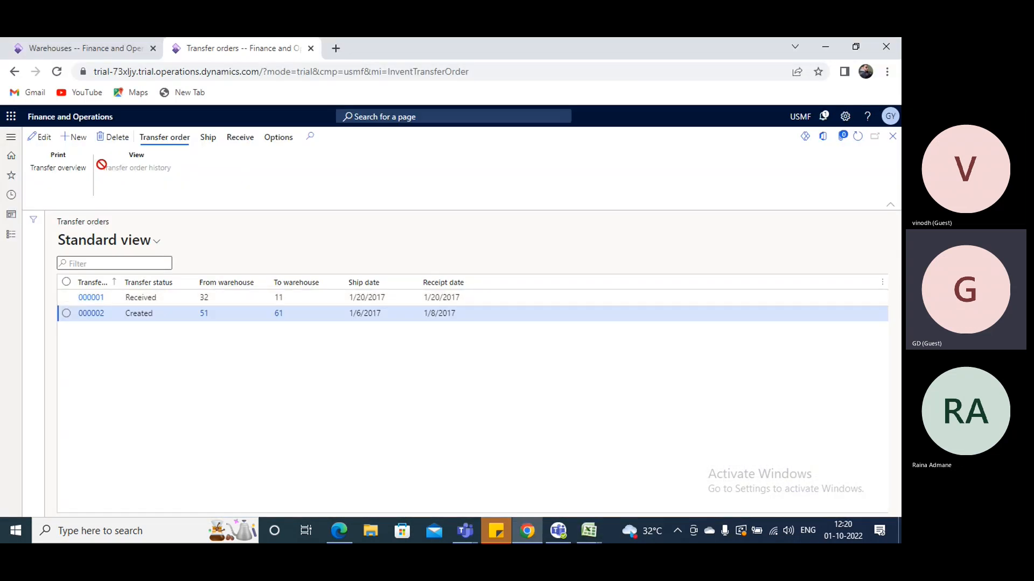
# Open the Transfer order page from the inbound orders of Inventory management
pyautogui.click(11, 136)
pyautogui.scroll(-5, 50, 379)
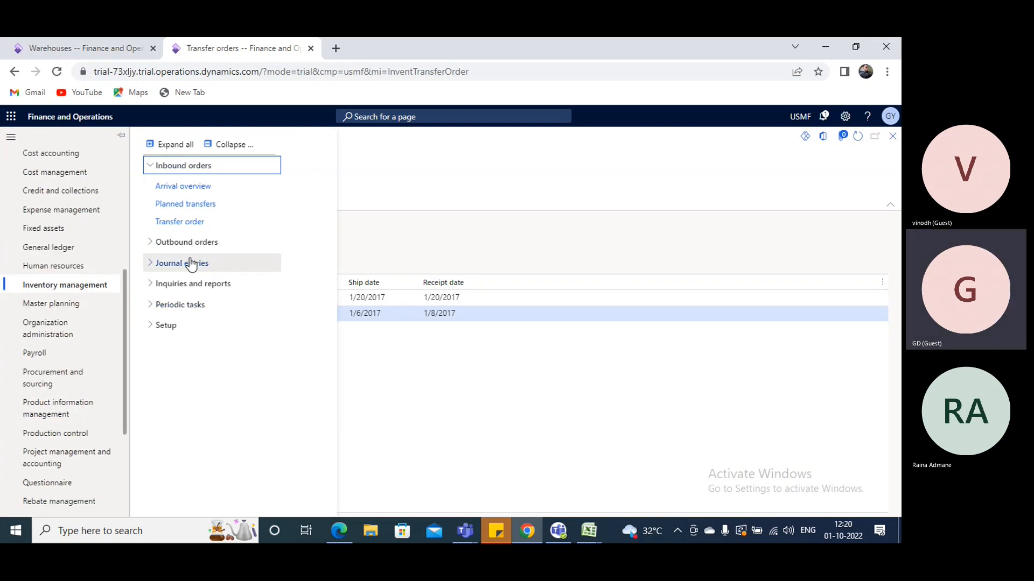
pyautogui.click(184, 263)
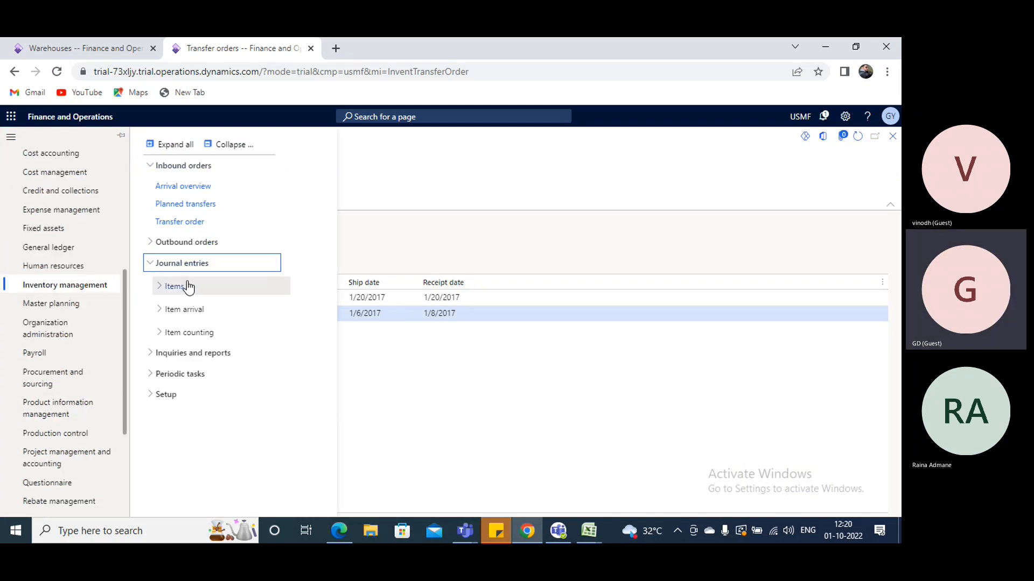
pyautogui.click(176, 290)
pyautogui.click(176, 289)
pyautogui.click(181, 263)
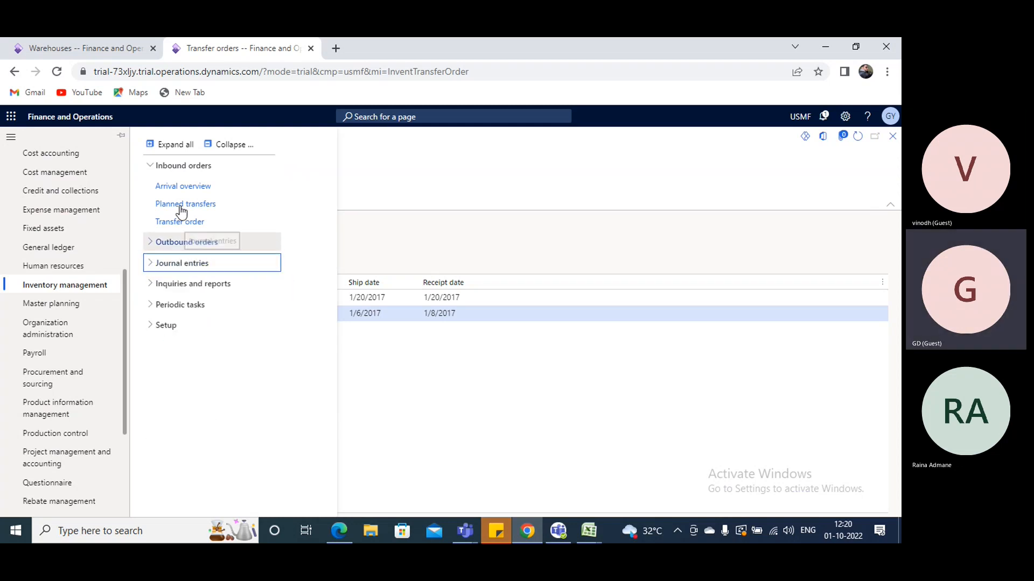
pyautogui.click(178, 223)
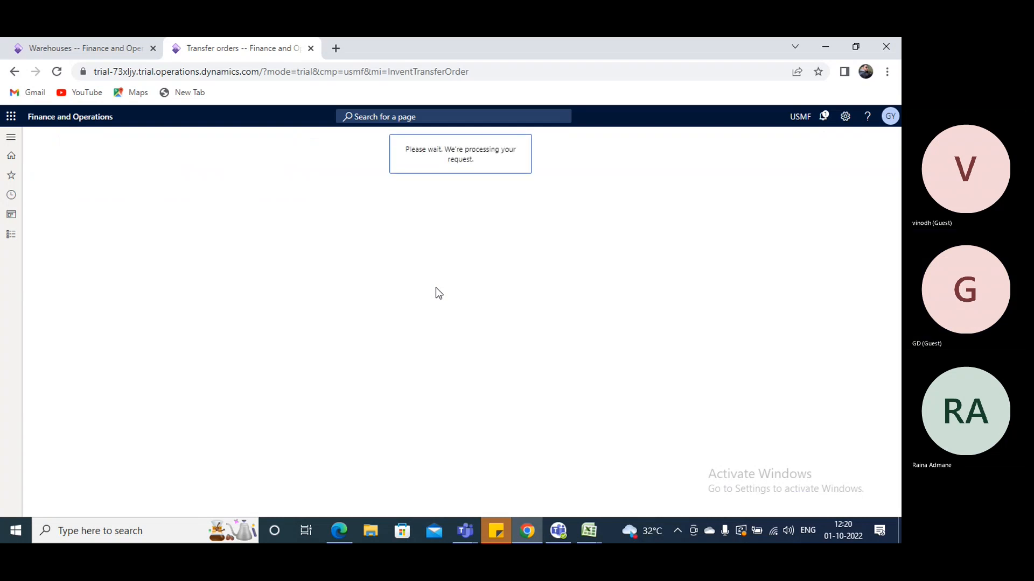
# Create a transfer order from warehouse WH-10 to warehouse 24, consulting the outline in Excel for the destination
pyautogui.click(76, 139)
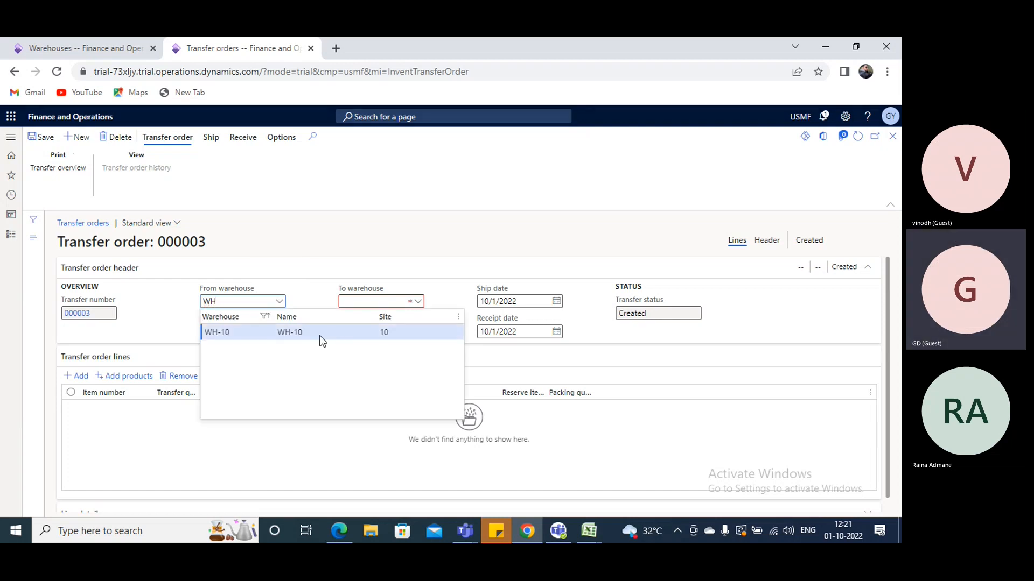
pyautogui.hotkey('alt', 'Tab')
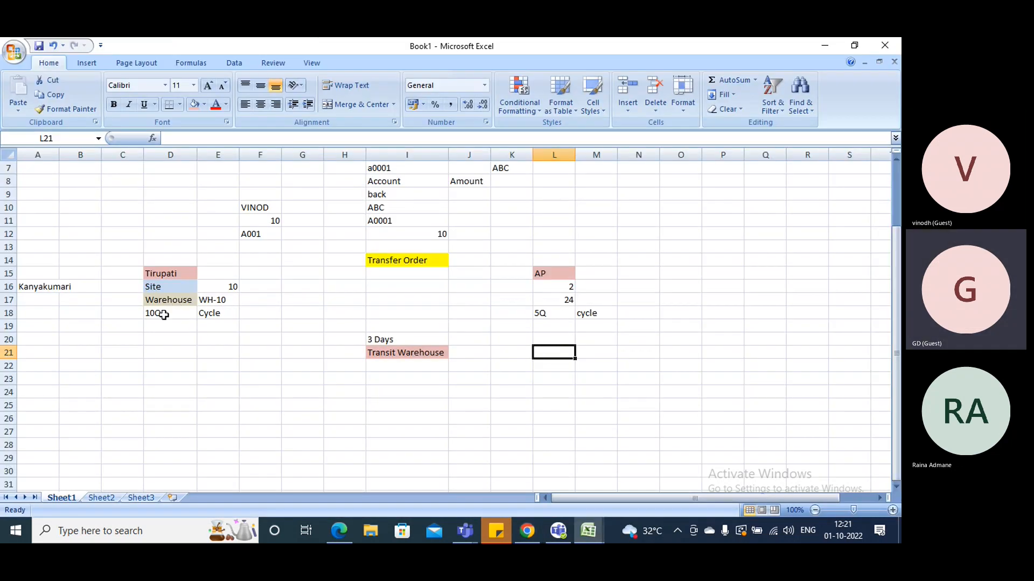
pyautogui.hotkey('alt', 'Tab')
pyautogui.click(384, 301)
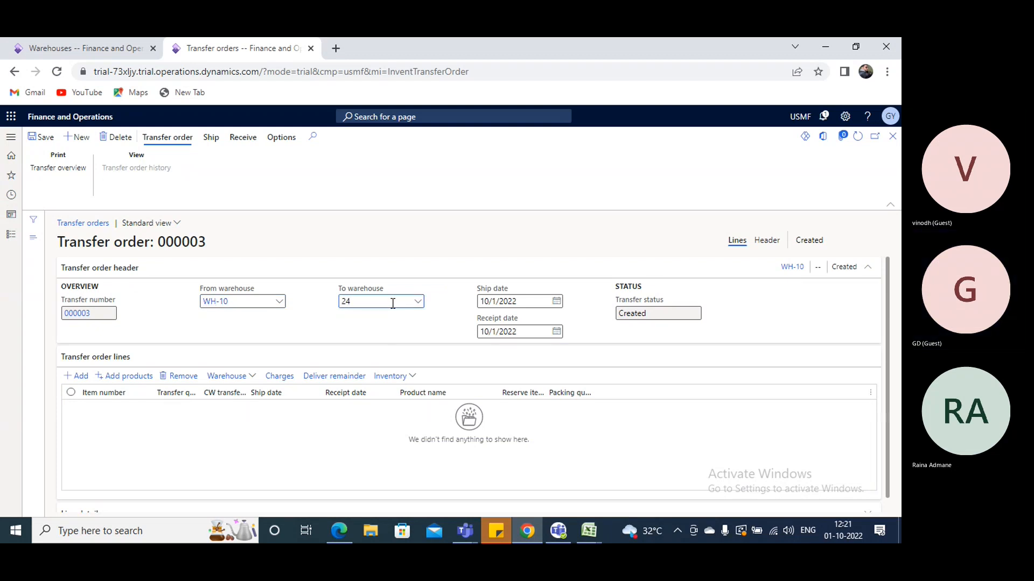
pyautogui.click(270, 395)
# Try item A0001 on the new transfer order line and clear the item number
pyautogui.scroll(-1, 264, 380)
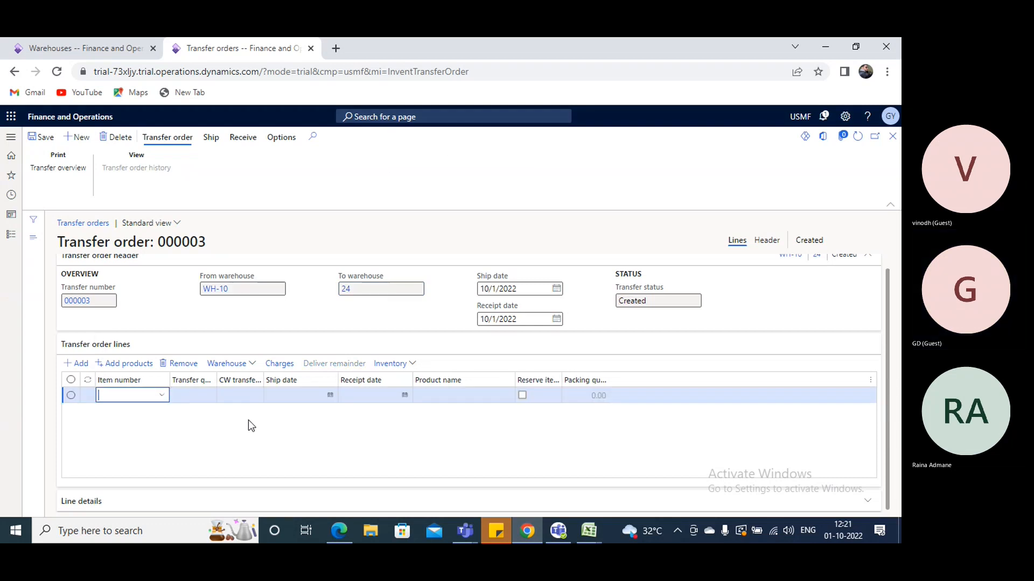
pyautogui.write('a')
pyautogui.write('001')
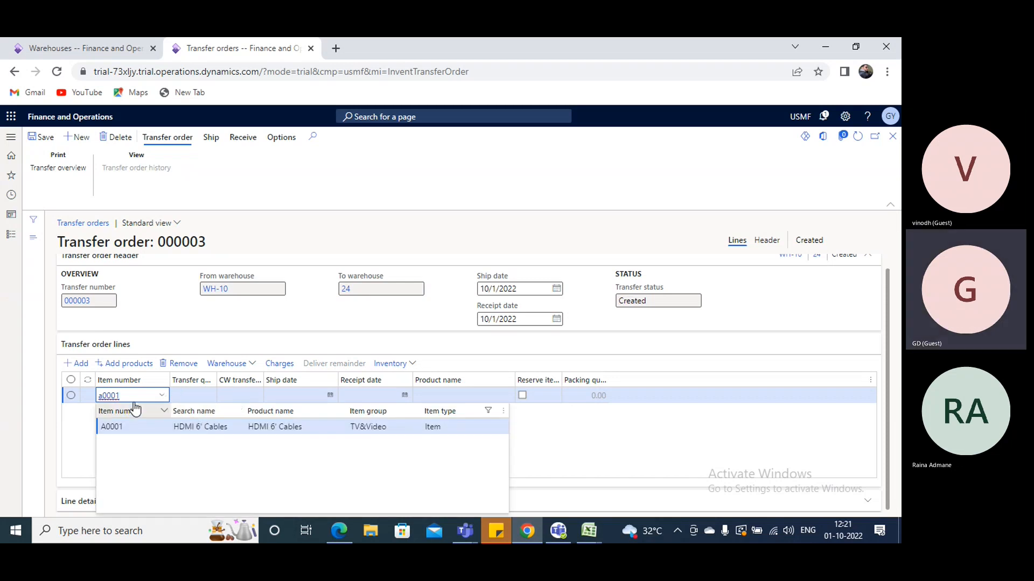
pyautogui.moveTo(132, 395); pyautogui.dragTo(87, 396)
pyautogui.press('BackSpace')
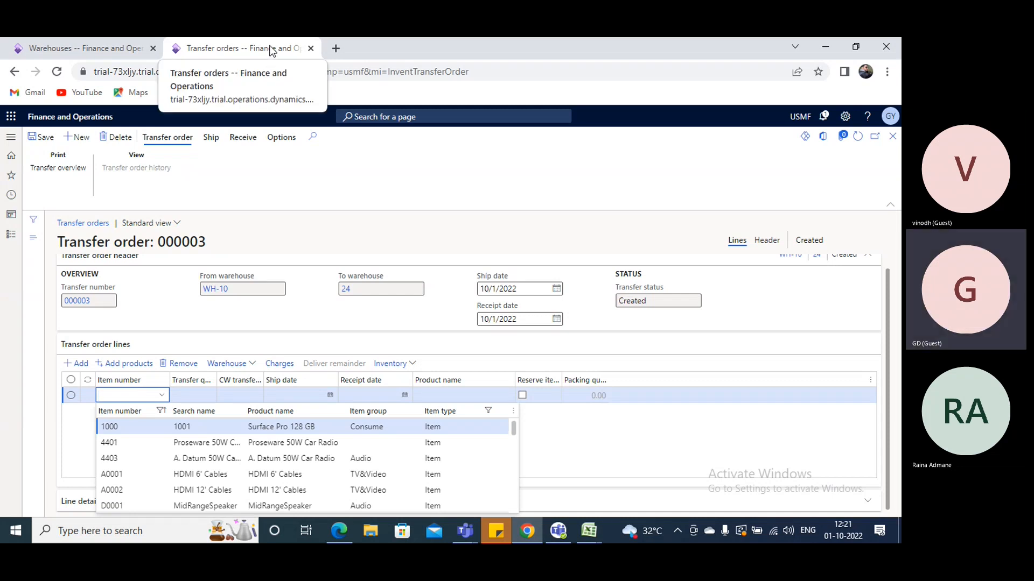
# Duplicate the Transfer orders browser tab, look over the order's empty line in the original, and return to the duplicate
pyautogui.rightClick(270, 47)
pyautogui.click(474, 155)
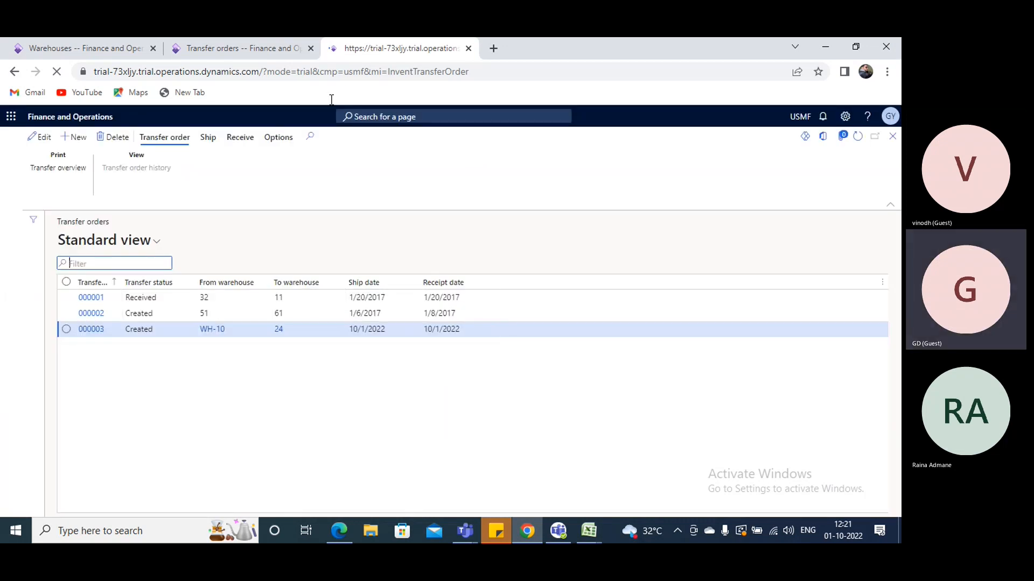
pyautogui.click(207, 49)
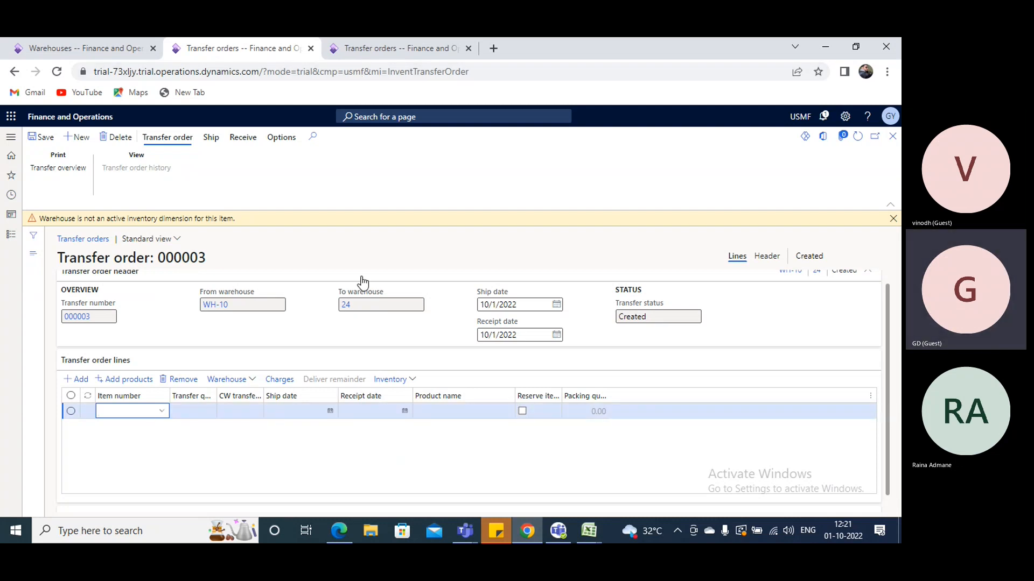
pyautogui.scroll(-1, 362, 286)
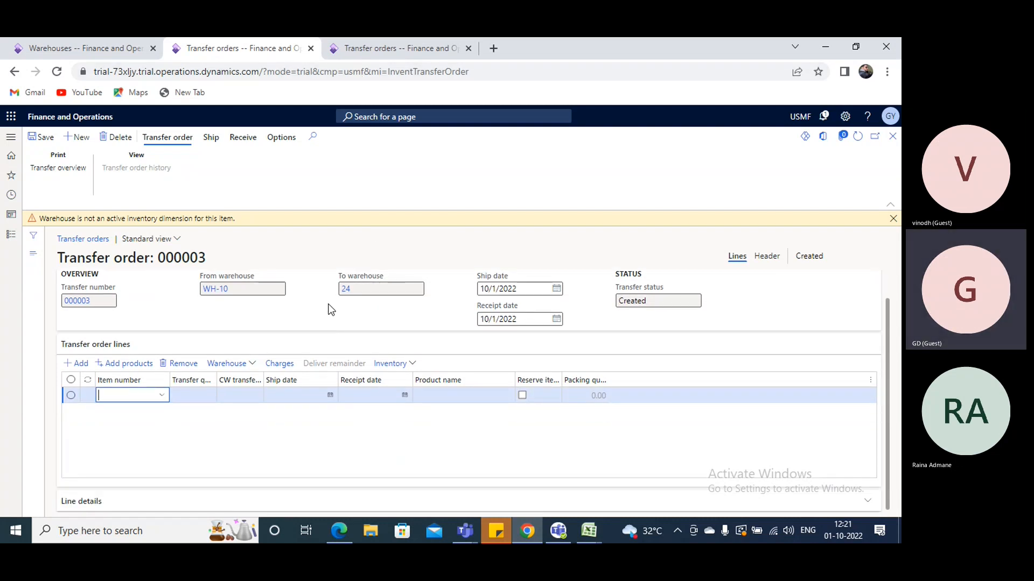
pyautogui.click(406, 50)
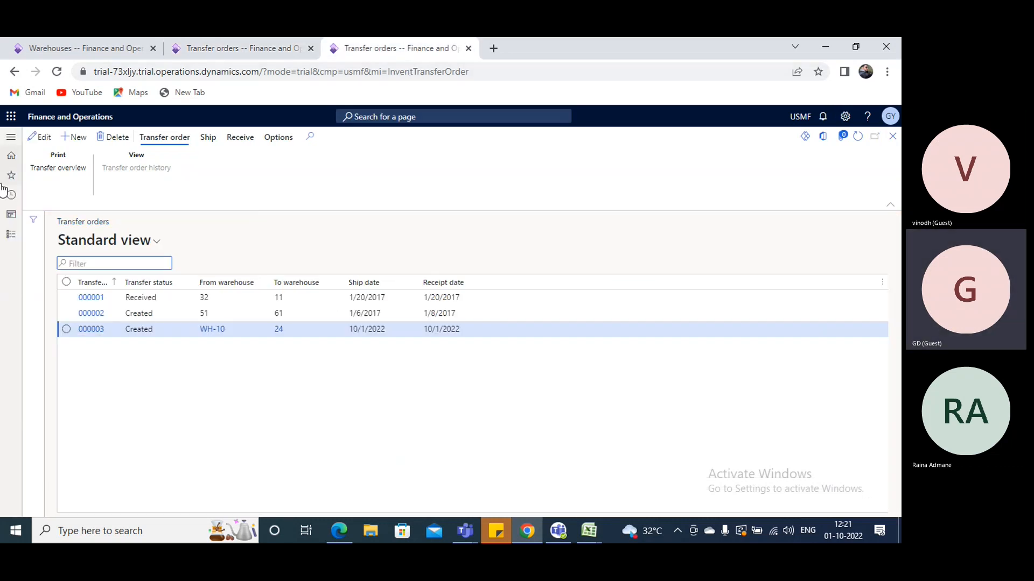
# Open the released products list under Product information management in the duplicated tab
pyautogui.click(11, 235)
pyautogui.scroll(-3, 26, 415)
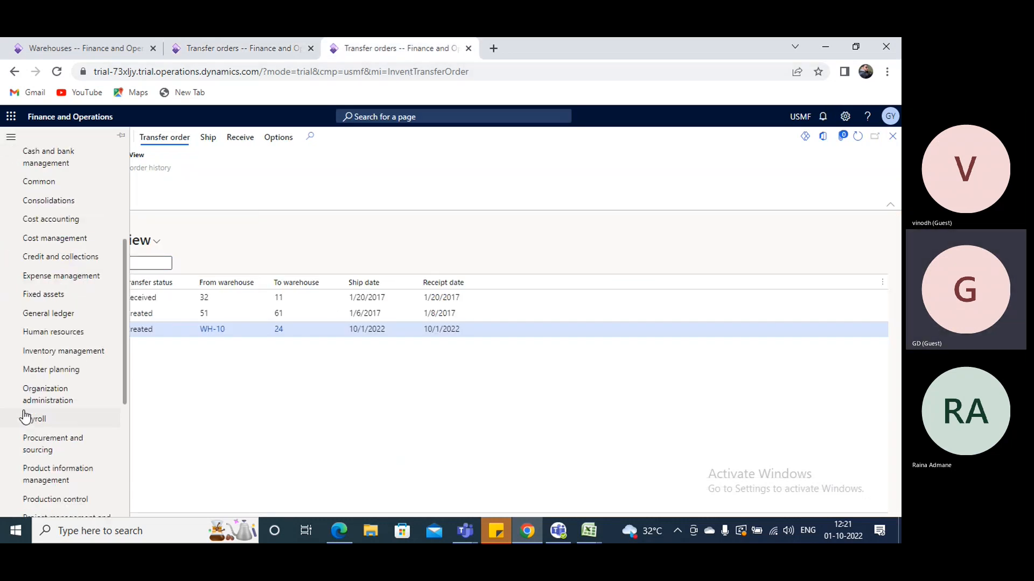
pyautogui.scroll(-3, 55, 393)
pyautogui.scroll(1, 73, 317)
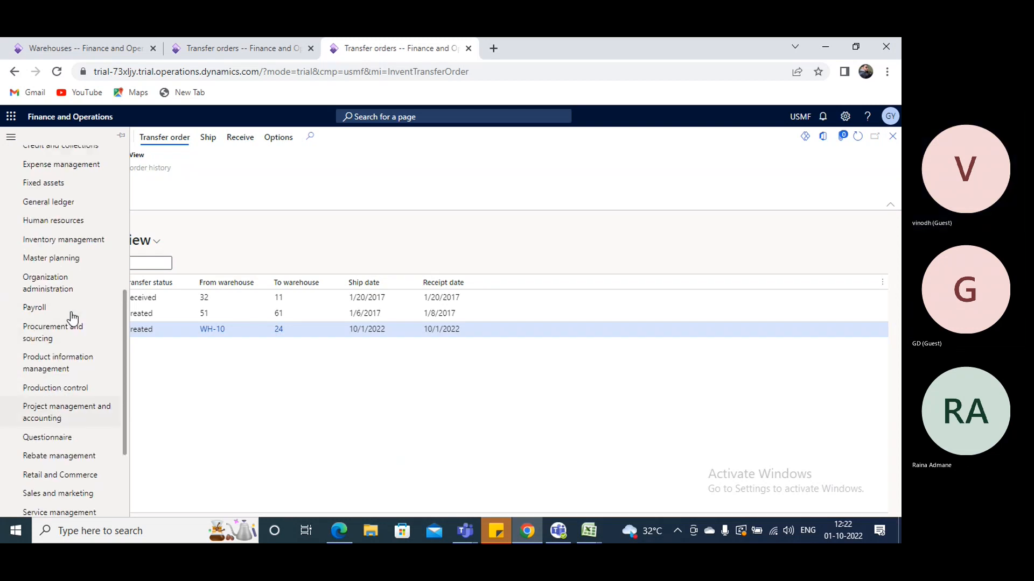
pyautogui.scroll(1, 73, 319)
pyautogui.click(51, 380)
pyautogui.click(41, 410)
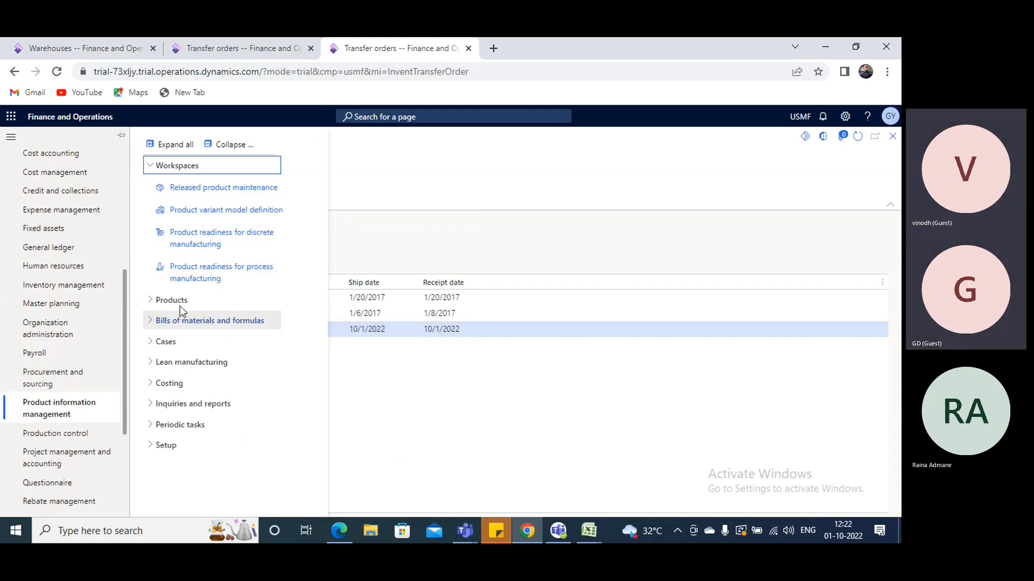
pyautogui.click(178, 303)
pyautogui.click(413, 400)
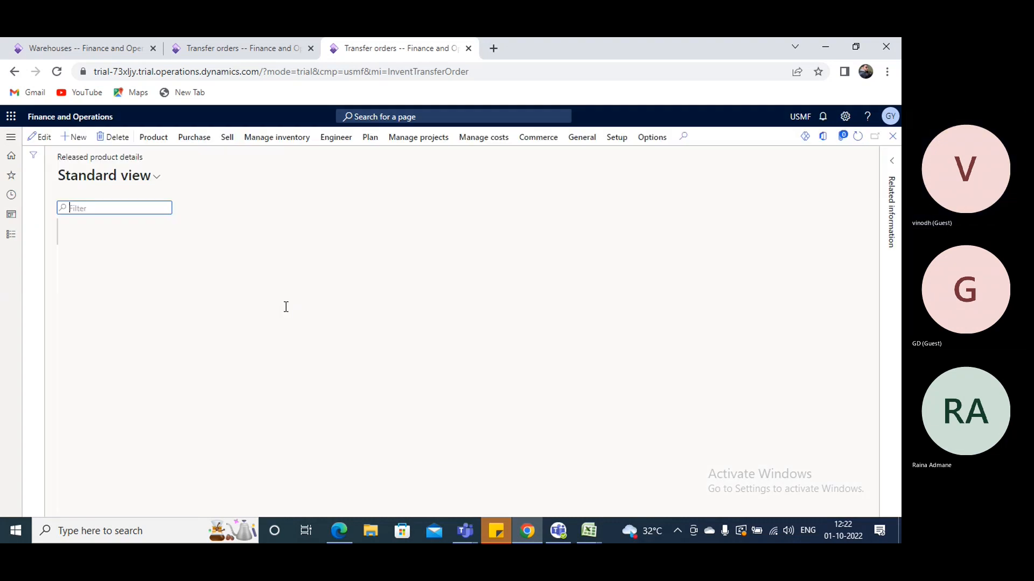
# Start a new released product and enter GPro1 as its product number, product name and search name
pyautogui.click(76, 138)
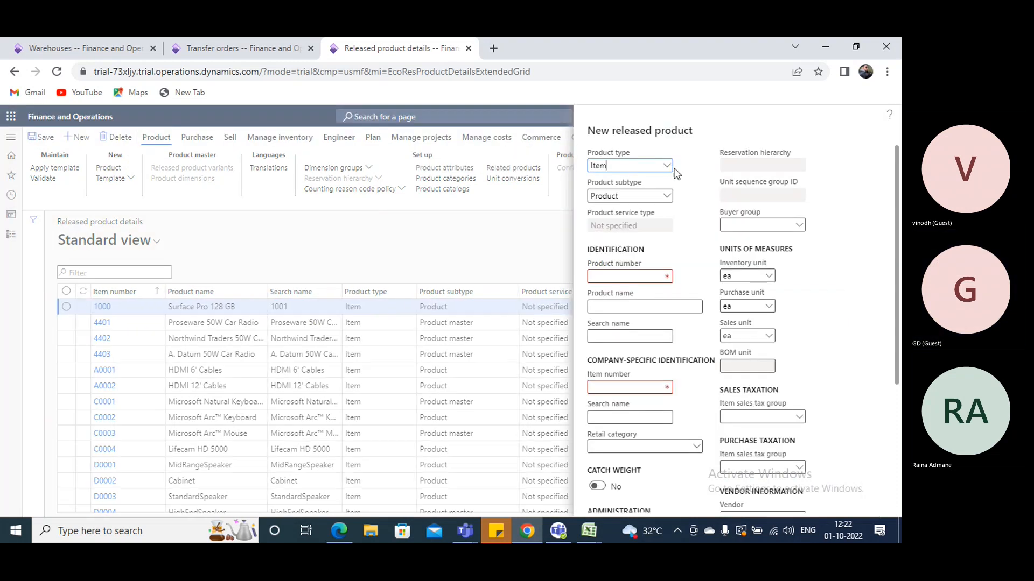
pyautogui.click(616, 275)
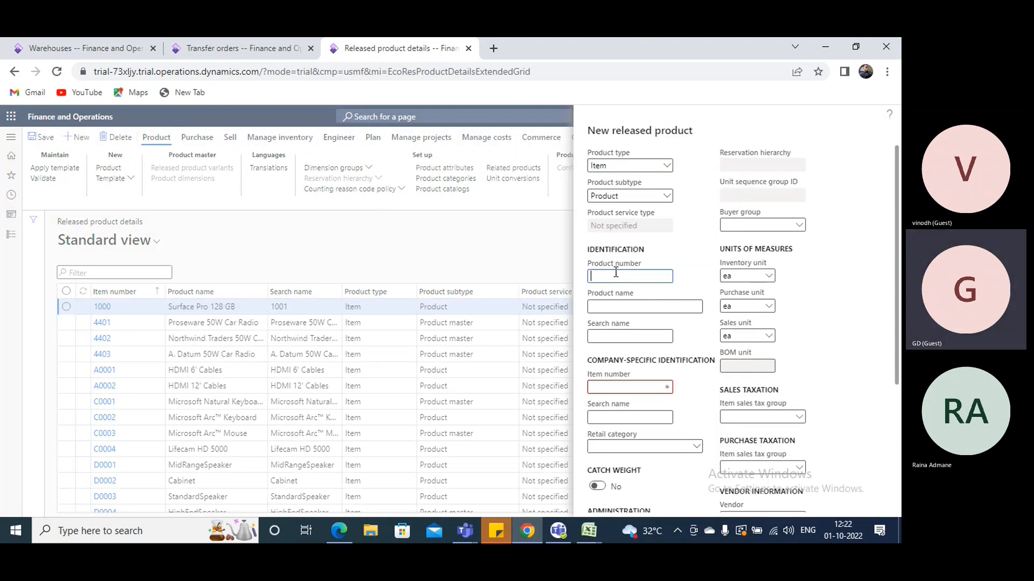
pyautogui.write('GPro1')
pyautogui.doubleClick(616, 275)
pyautogui.hotkey('ctrl', 'c')
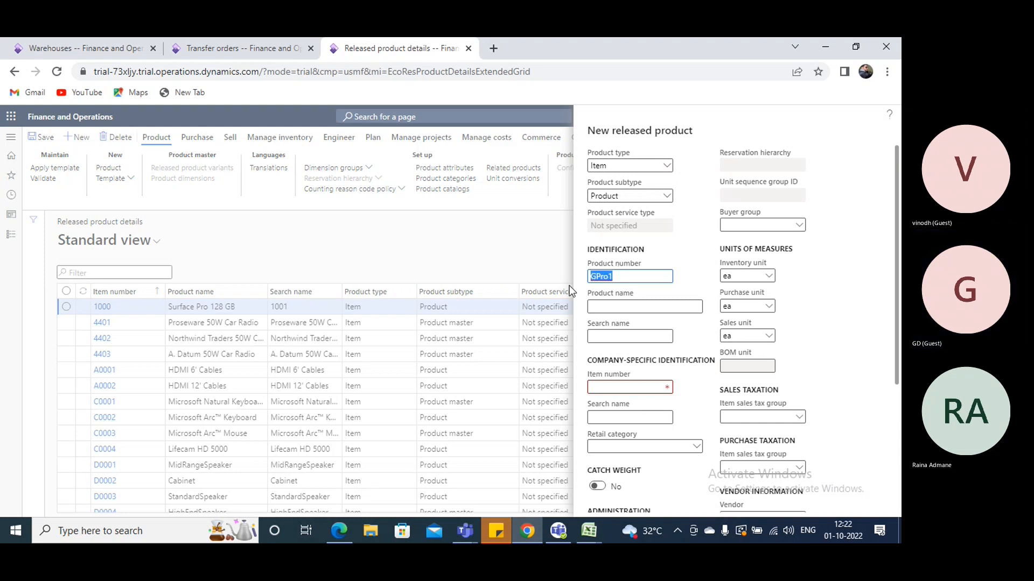
pyautogui.click(645, 306)
pyautogui.hotkey('ctrl', 'v')
pyautogui.click(622, 336)
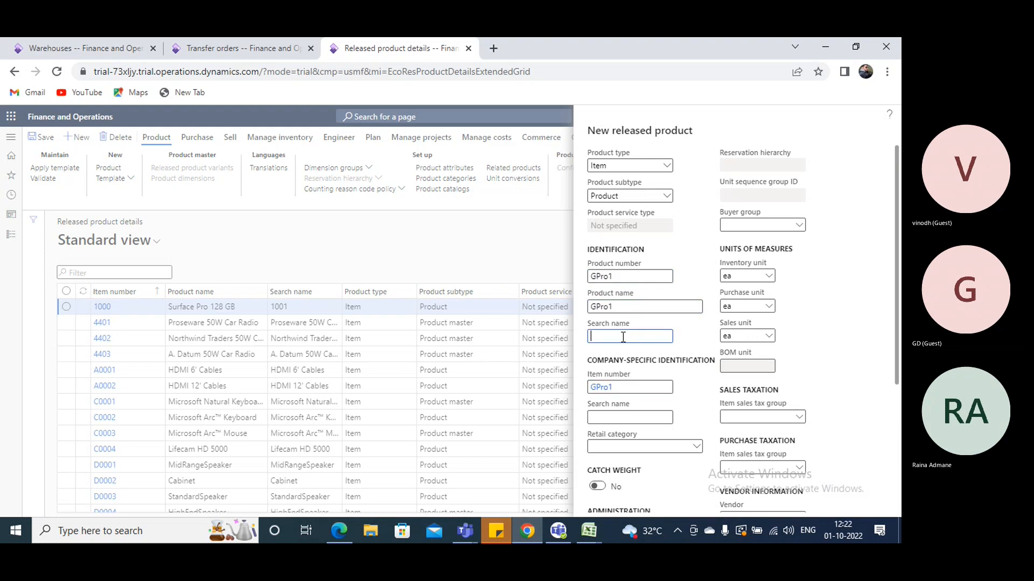
pyautogui.hotkey('ctrl', 'v')
# Set the new product's item model group to FIFO, item group to Audio, storage dimension group to SiteWH and tracking dimension group to None
pyautogui.scroll(-3, 623, 346)
pyautogui.scroll(-2, 622, 350)
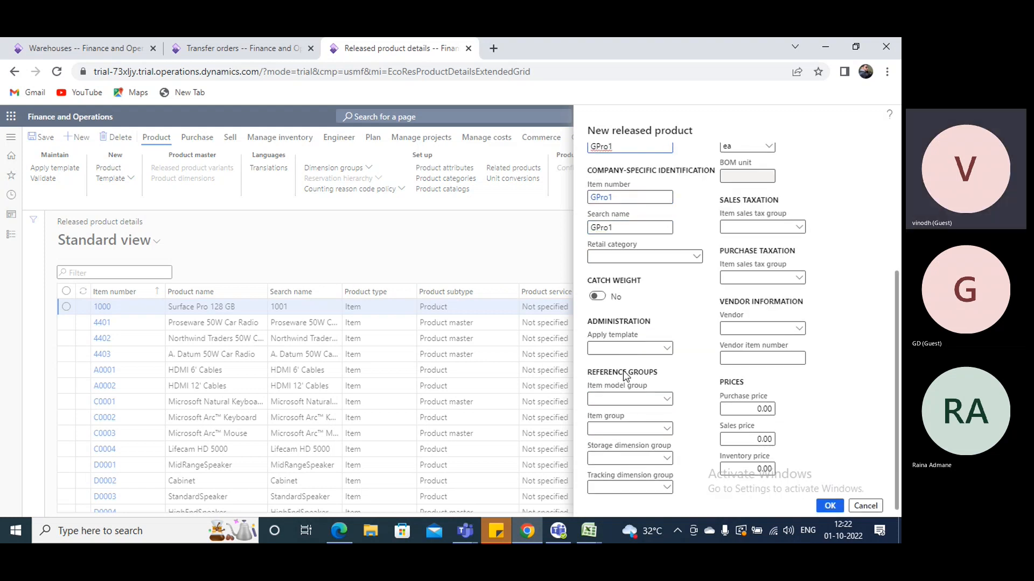
pyautogui.click(667, 399)
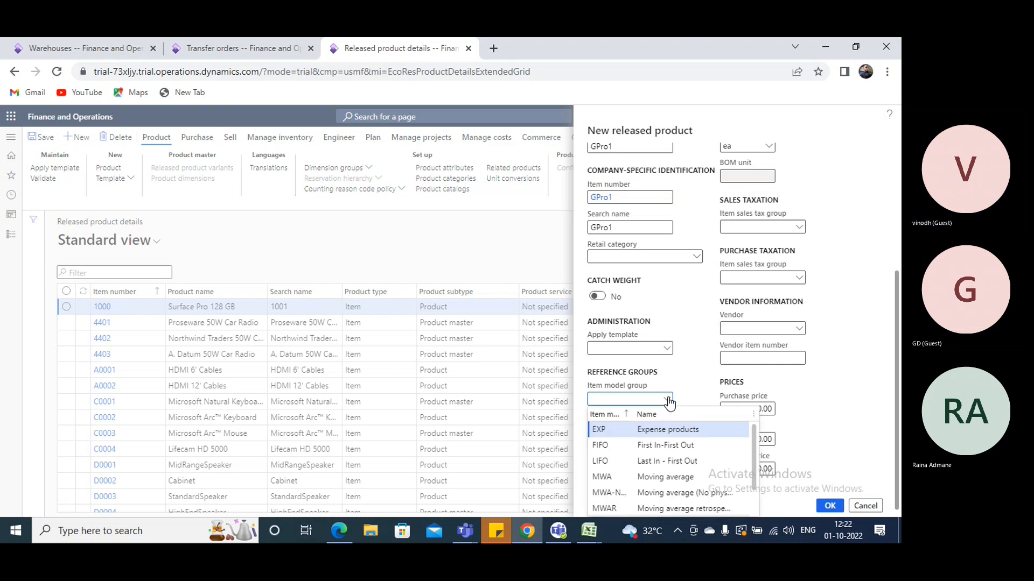
pyautogui.click(669, 446)
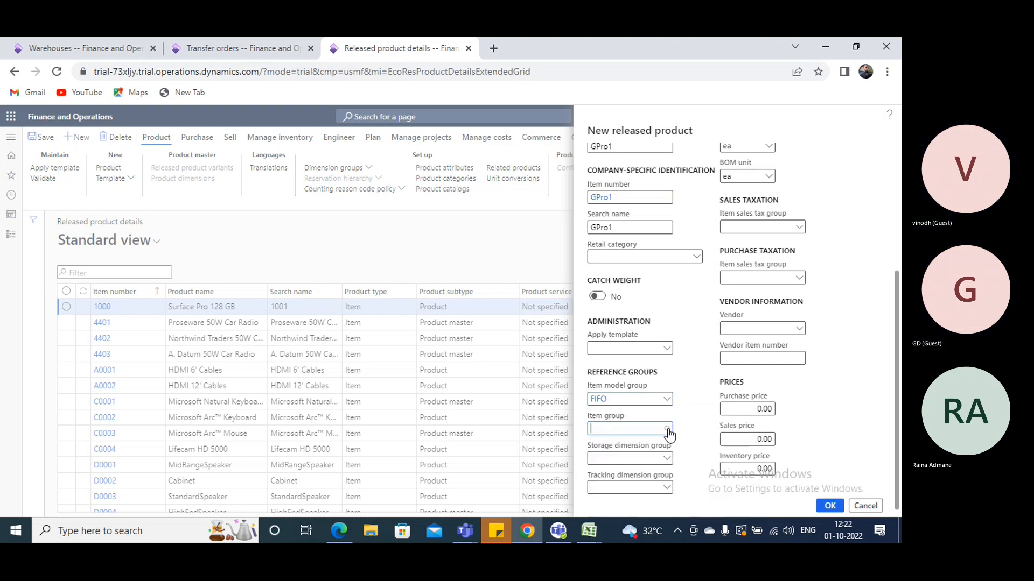
pyautogui.click(667, 429)
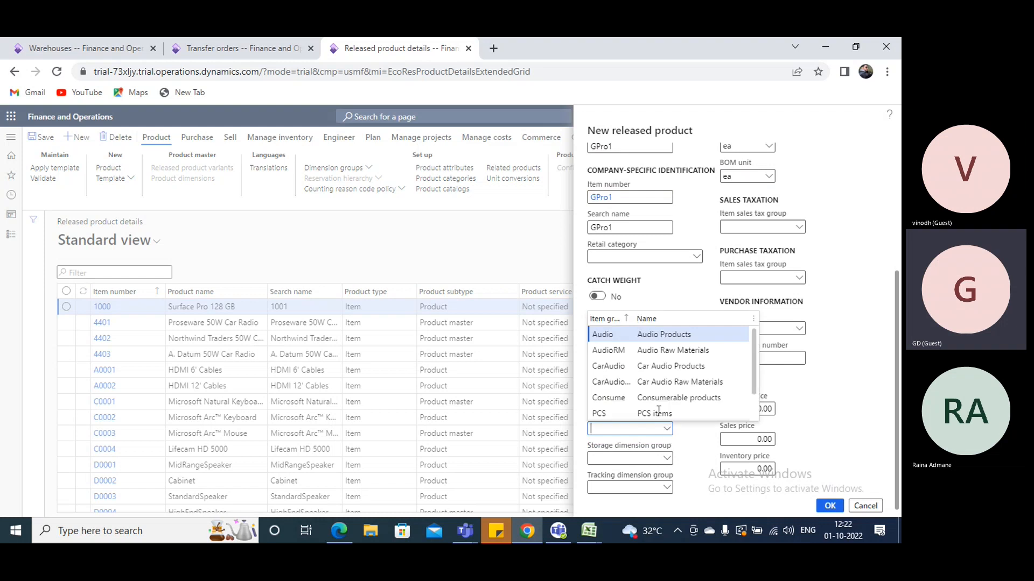
pyautogui.click(666, 462)
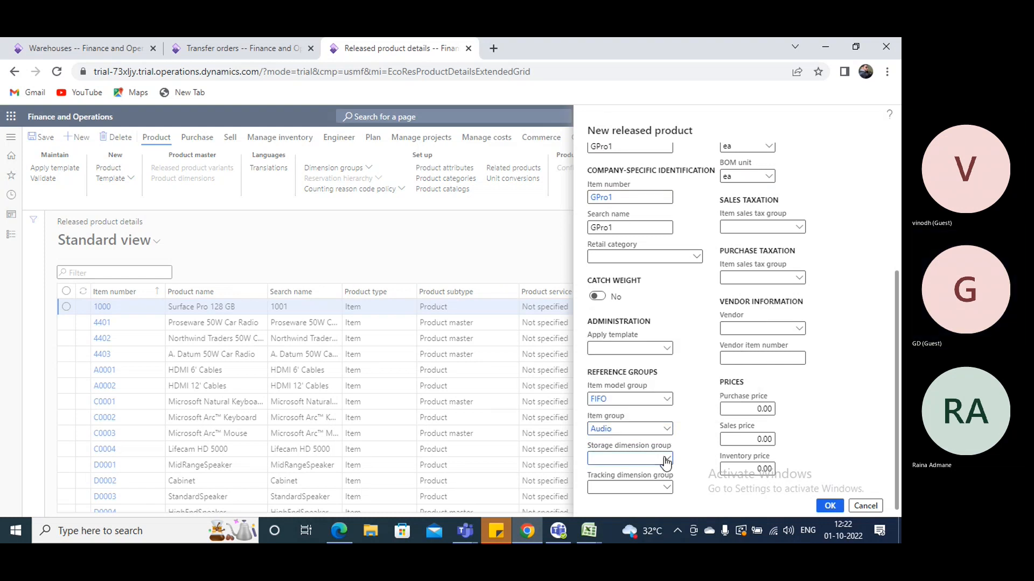
pyautogui.click(667, 459)
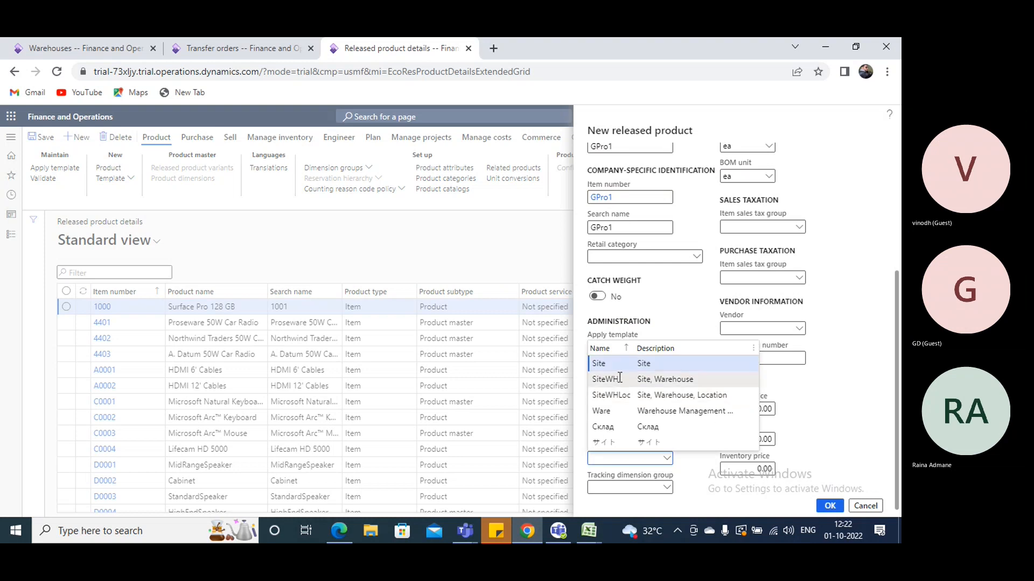
pyautogui.press('Down')
pyautogui.click(667, 488)
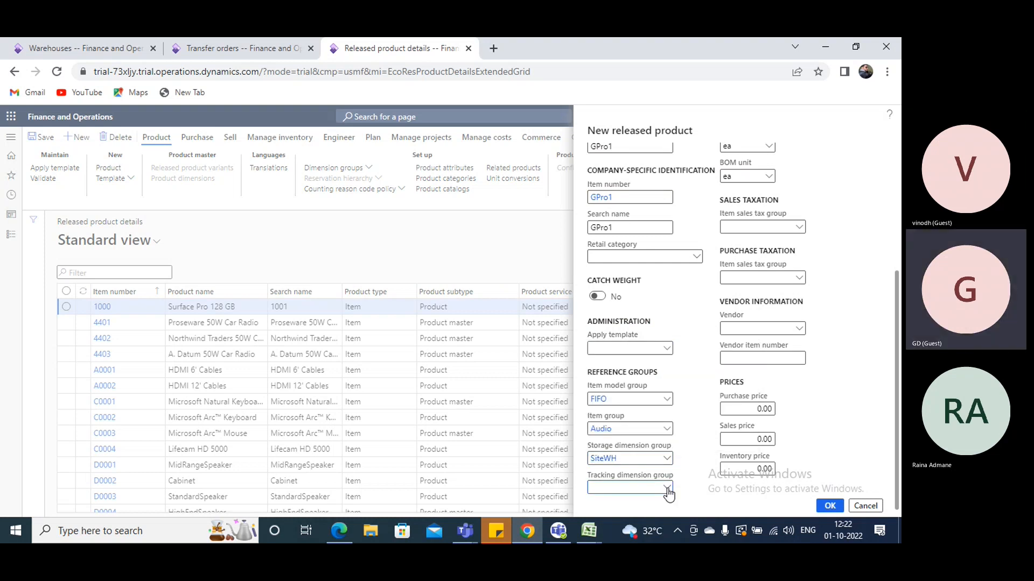
pyautogui.click(625, 442)
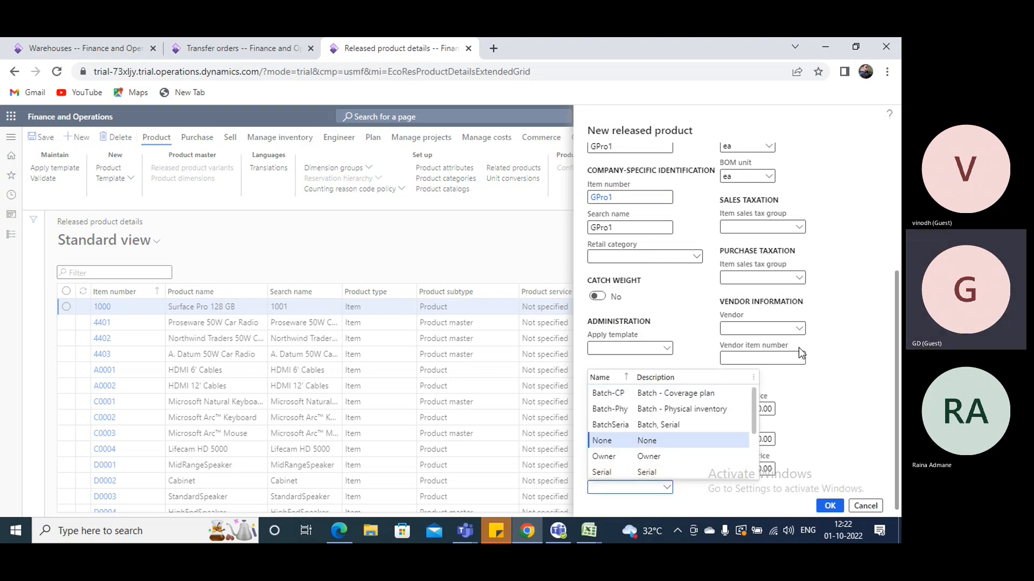
# Create the released product GPro1 and validate it
pyautogui.scroll(4, 799, 348)
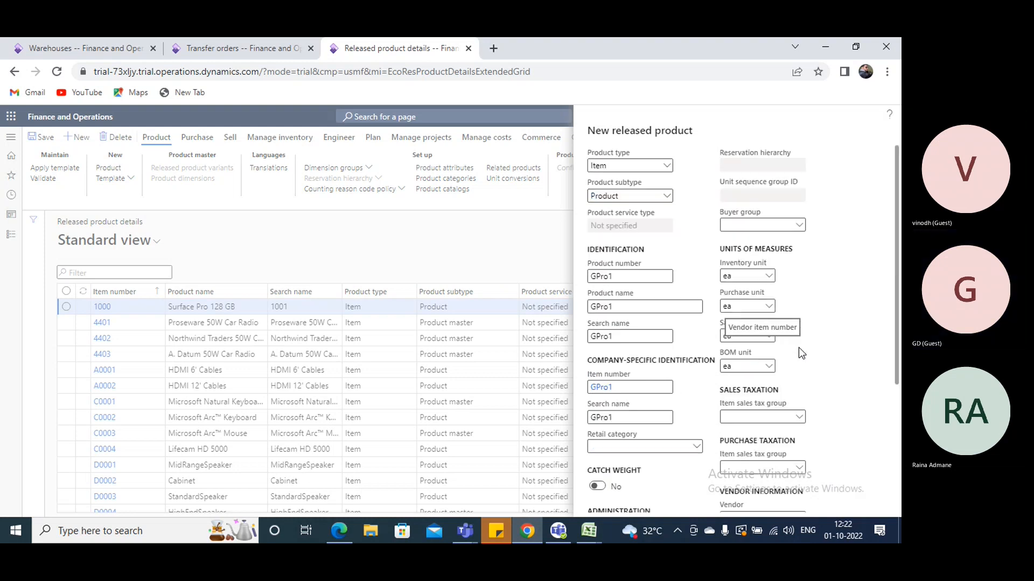
pyautogui.scroll(-4, 826, 381)
pyautogui.click(829, 506)
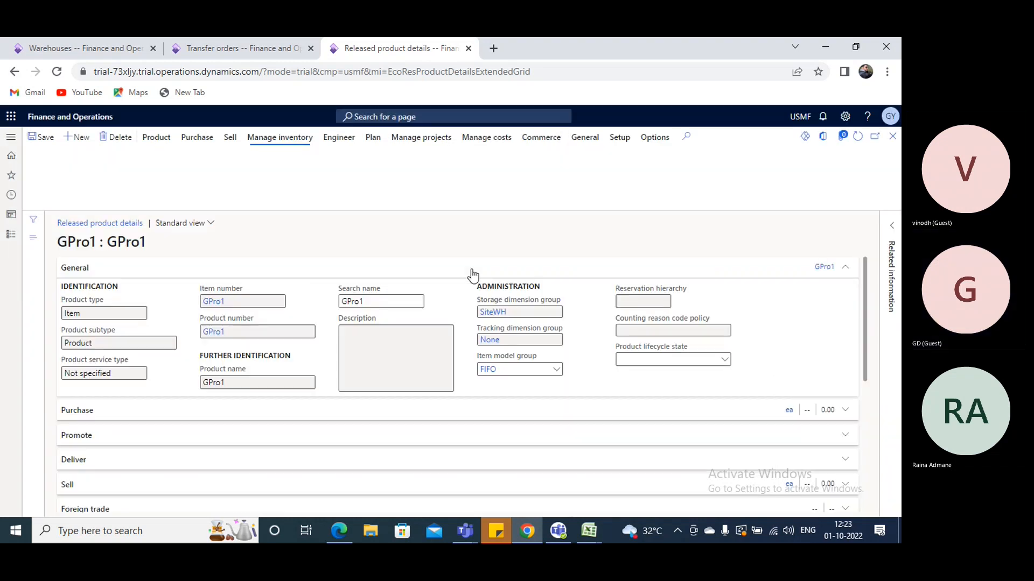
pyautogui.click(155, 137)
pyautogui.click(65, 182)
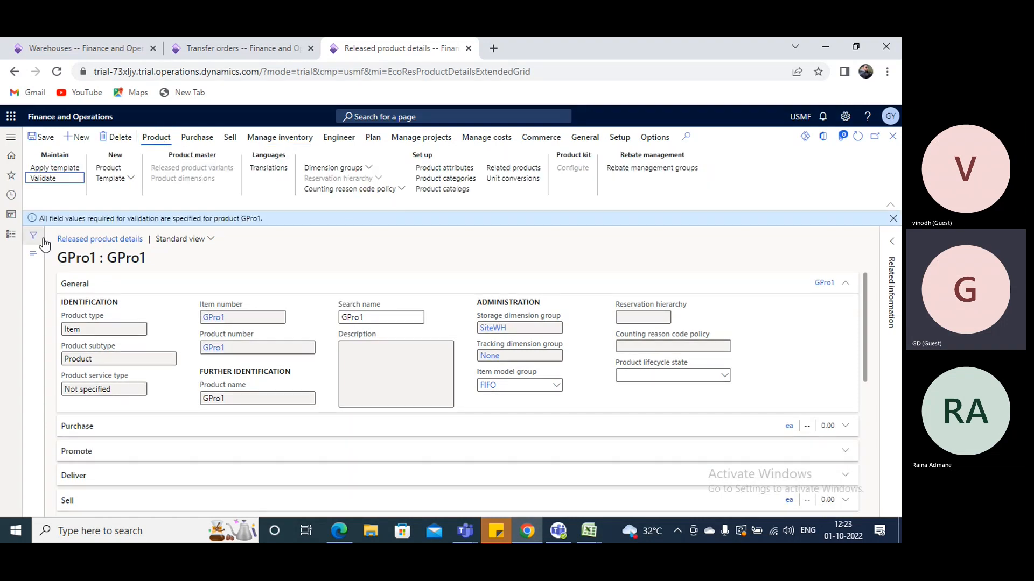
# Open the Locations list from the warehouse setup under Warehouse management
pyautogui.click(4, 236)
pyautogui.scroll(-3, 81, 392)
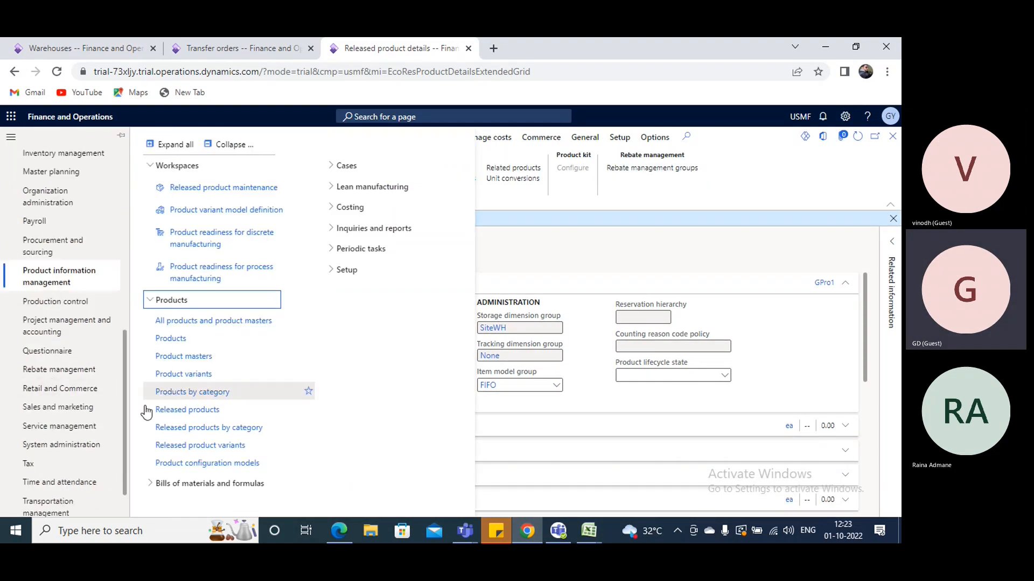
pyautogui.click(55, 508)
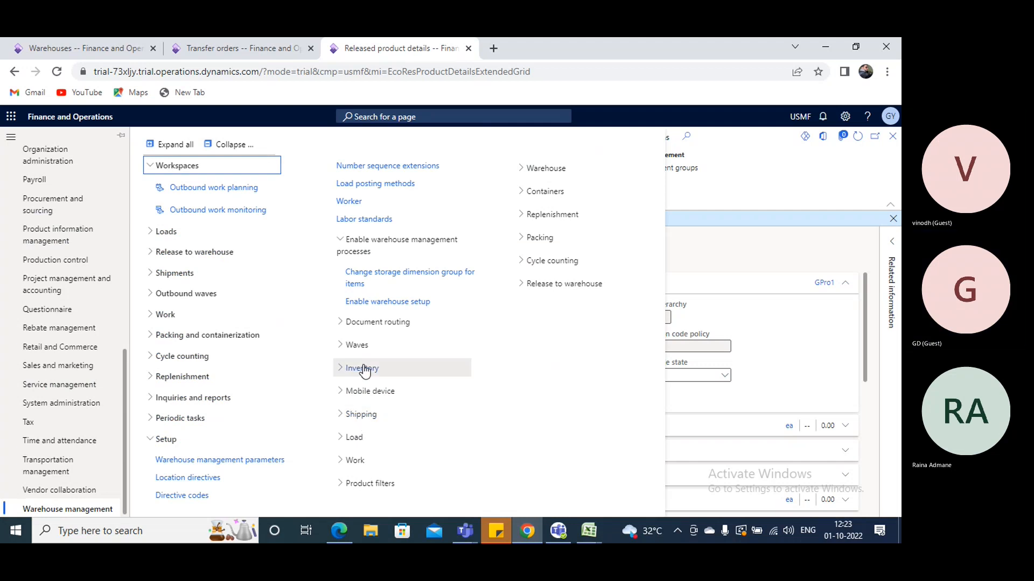
pyautogui.click(229, 144)
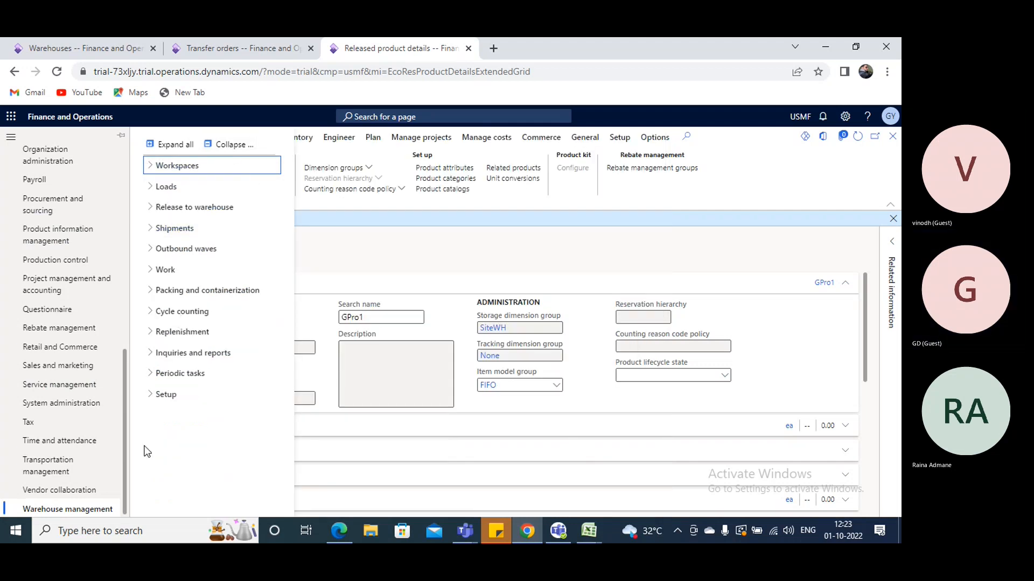
pyautogui.click(218, 393)
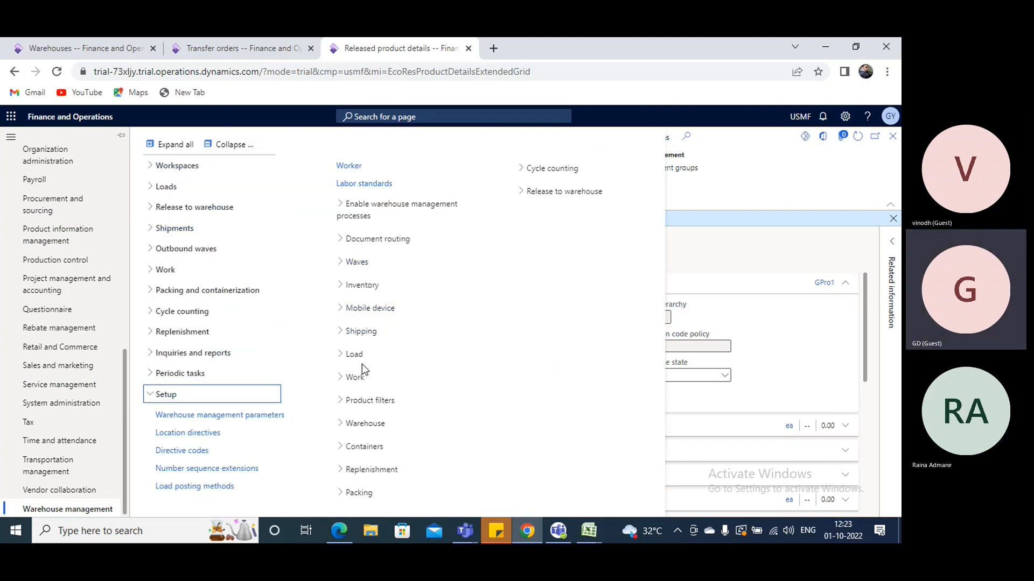
pyautogui.click(363, 426)
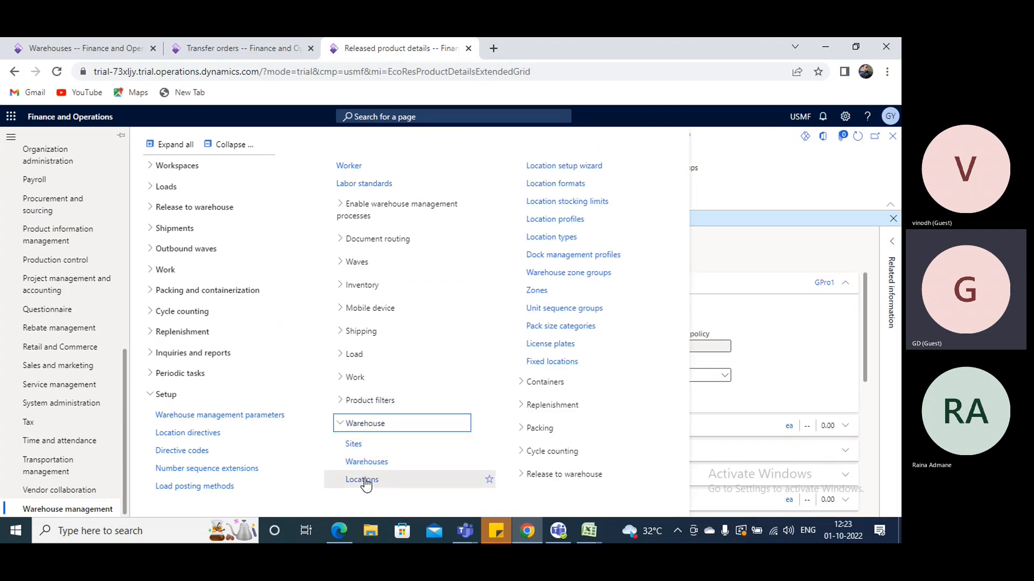
pyautogui.click(366, 482)
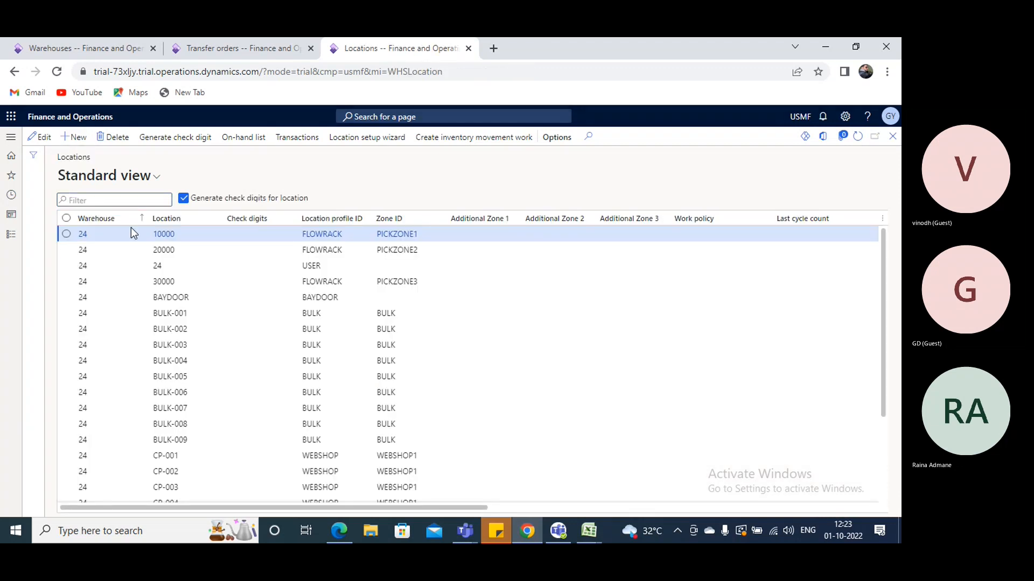
# Add location Gpick in warehouse 24 with location profile BULK
pyautogui.hotkey('alt', 'n')
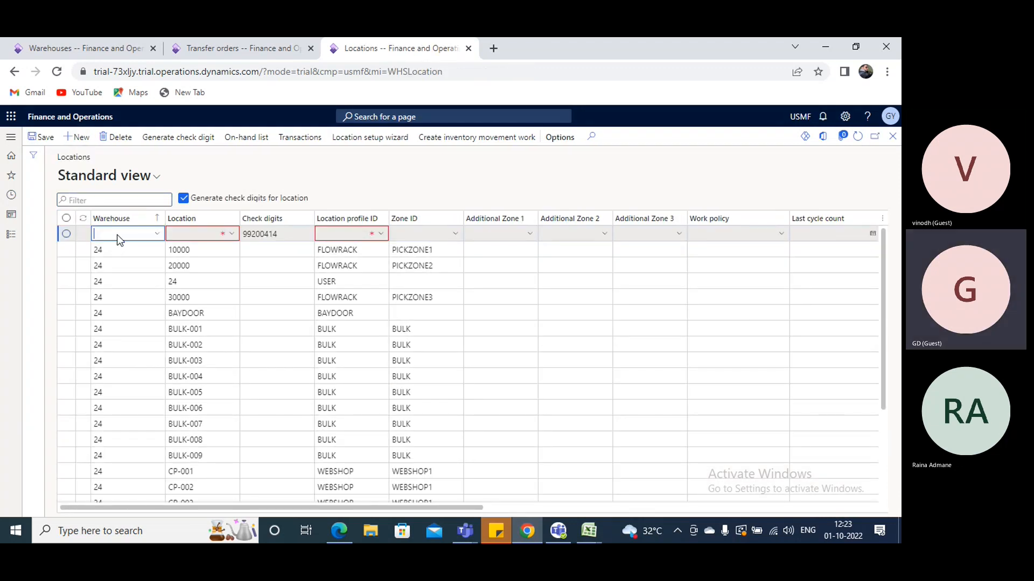
pyautogui.press('Tab')
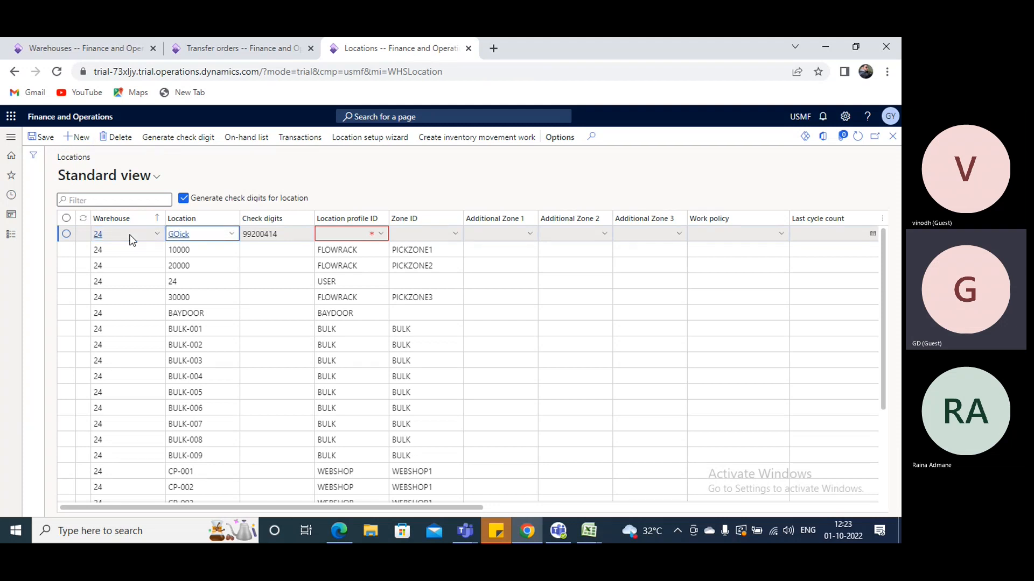
pyautogui.click(179, 233)
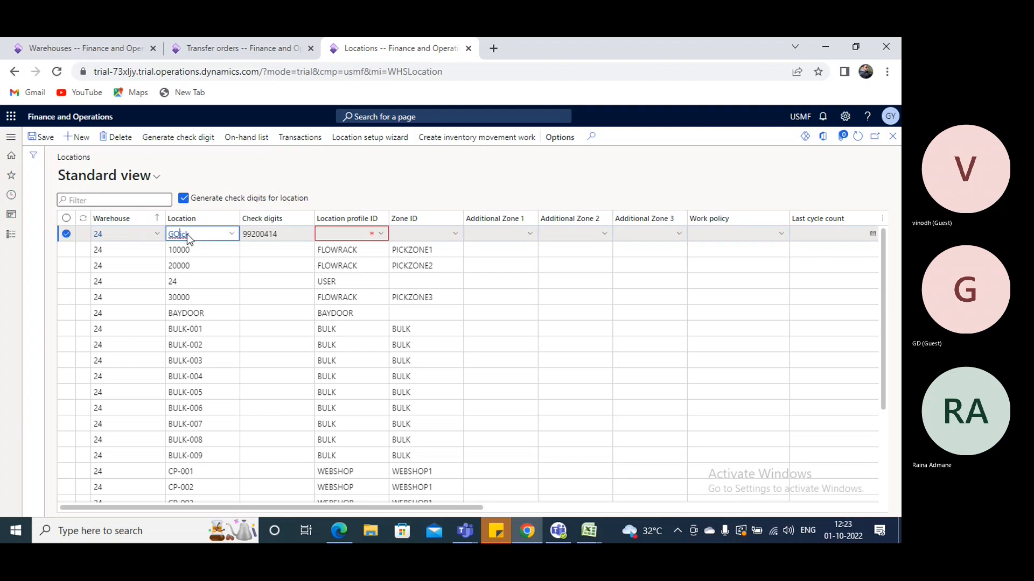
pyautogui.press('BackSpace')
pyautogui.write('pi')
pyautogui.rightClick(382, 234)
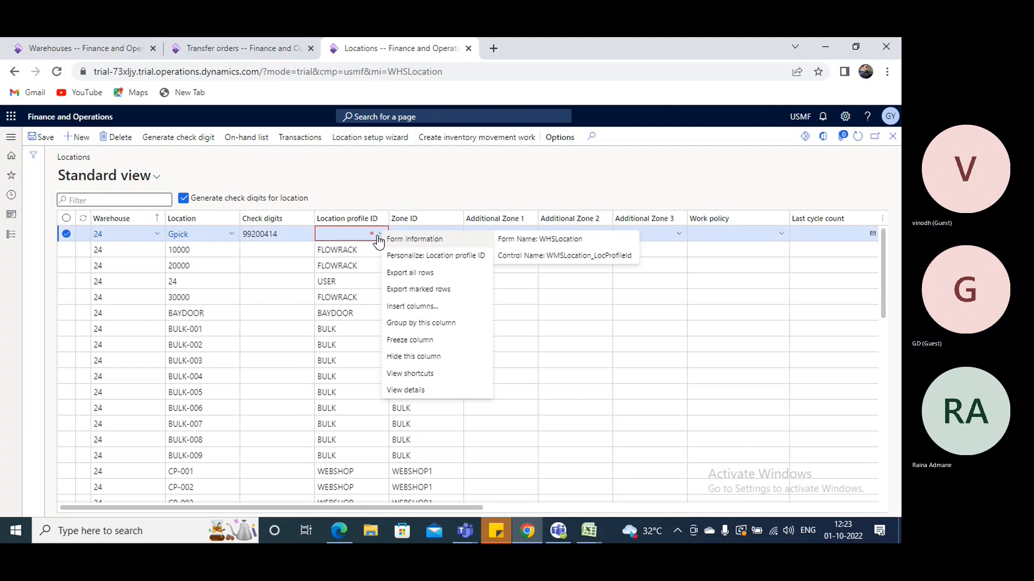
pyautogui.click(382, 237)
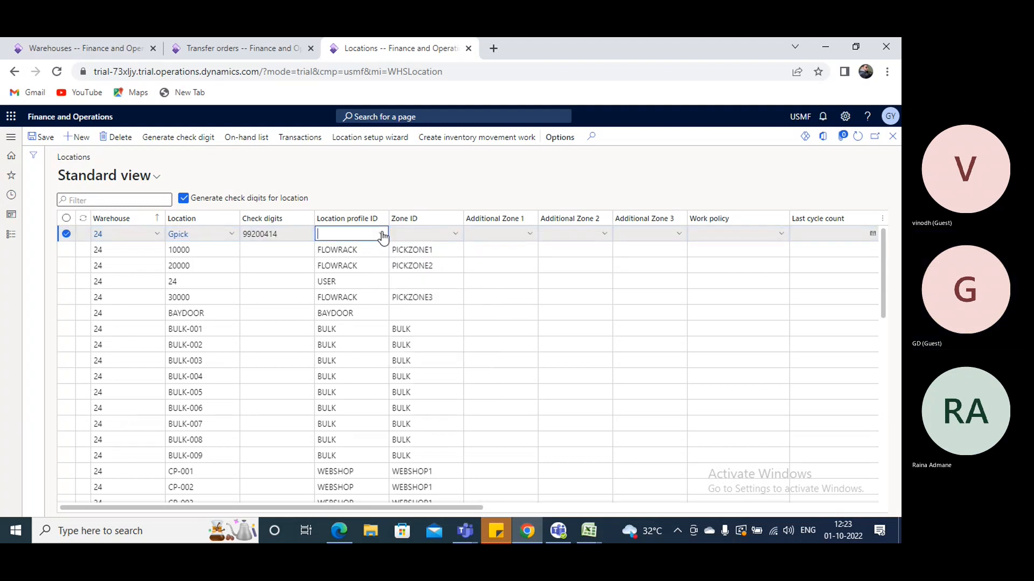
pyautogui.click(383, 235)
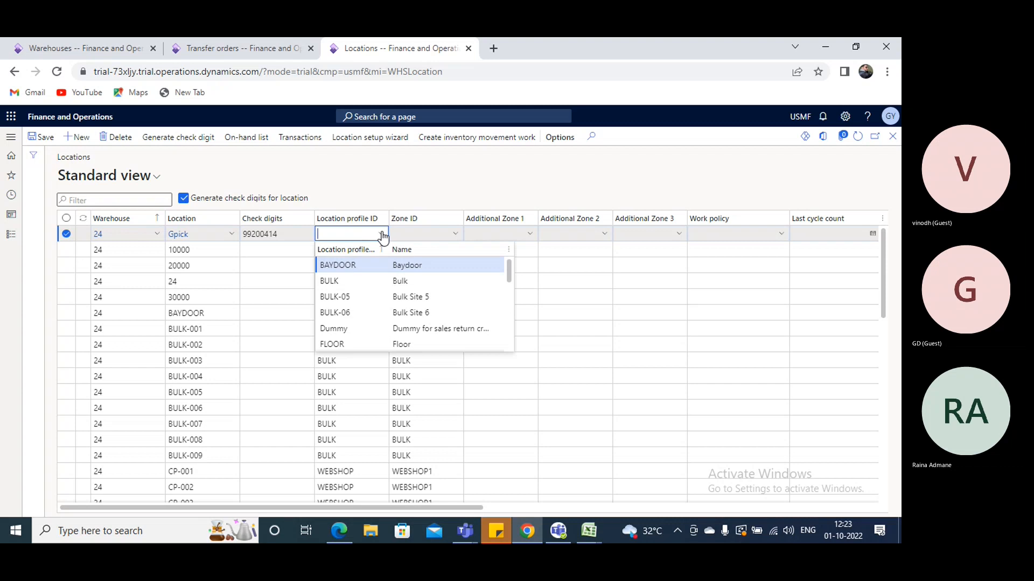
pyautogui.click(501, 280)
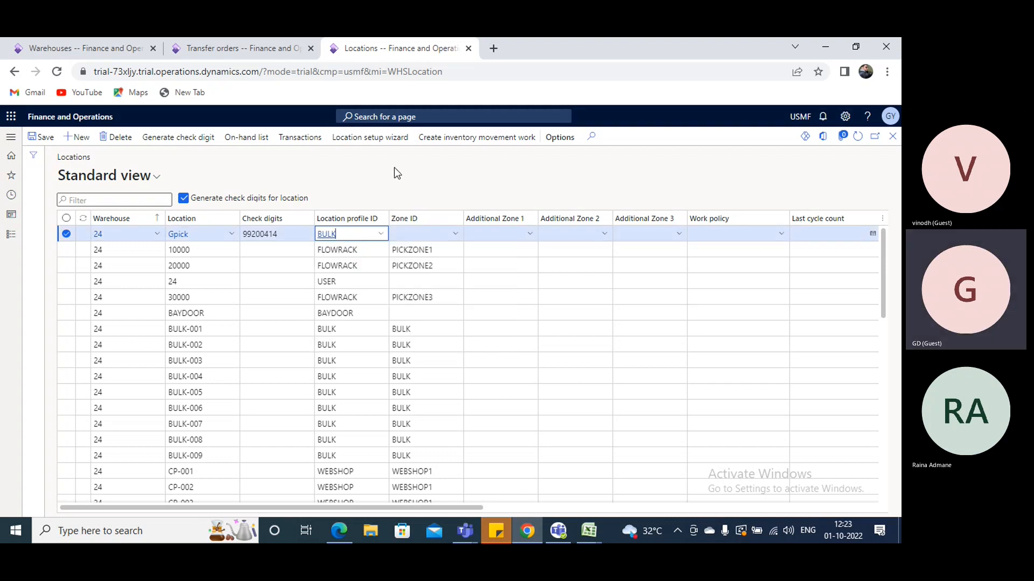
# View the details of the BULK location profile, return to the locations list and save the new location
pyautogui.rightClick(382, 237)
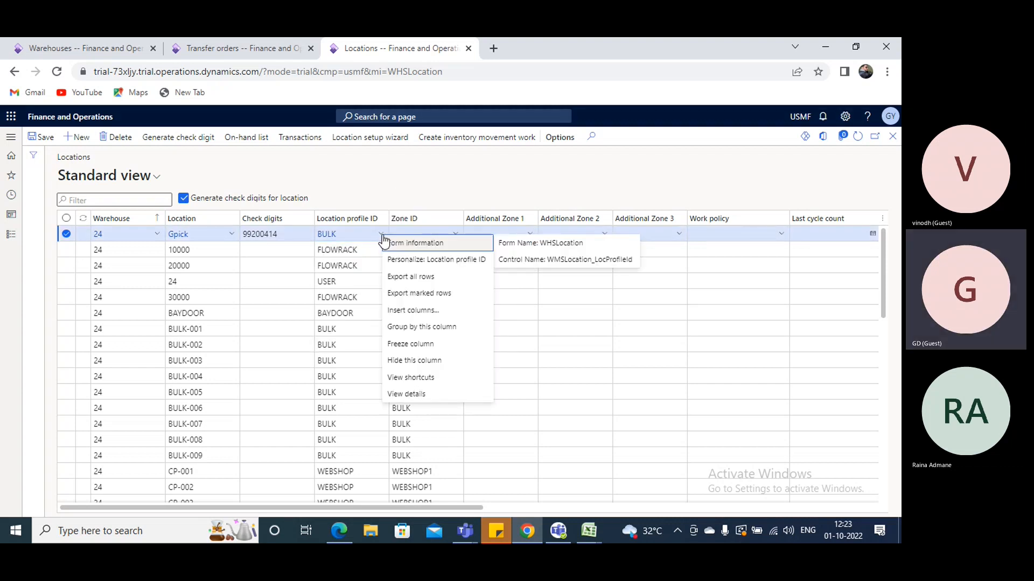
pyautogui.click(409, 394)
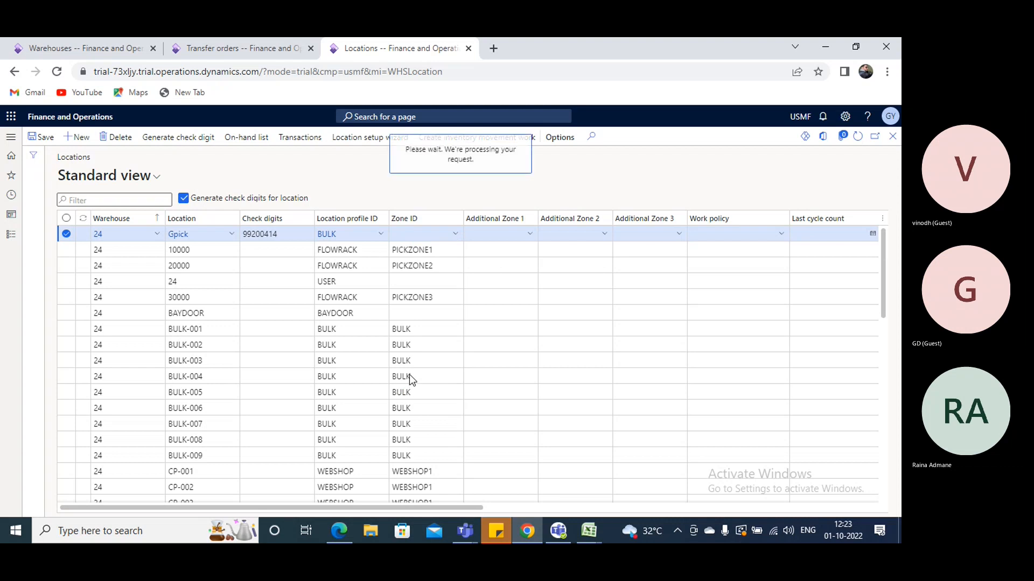
pyautogui.click(893, 135)
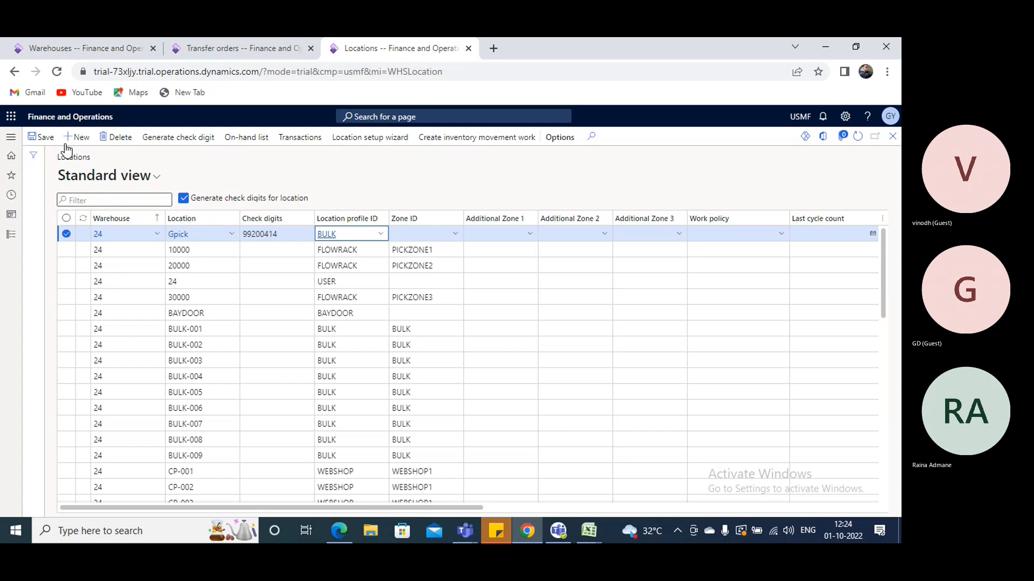
pyautogui.click(41, 137)
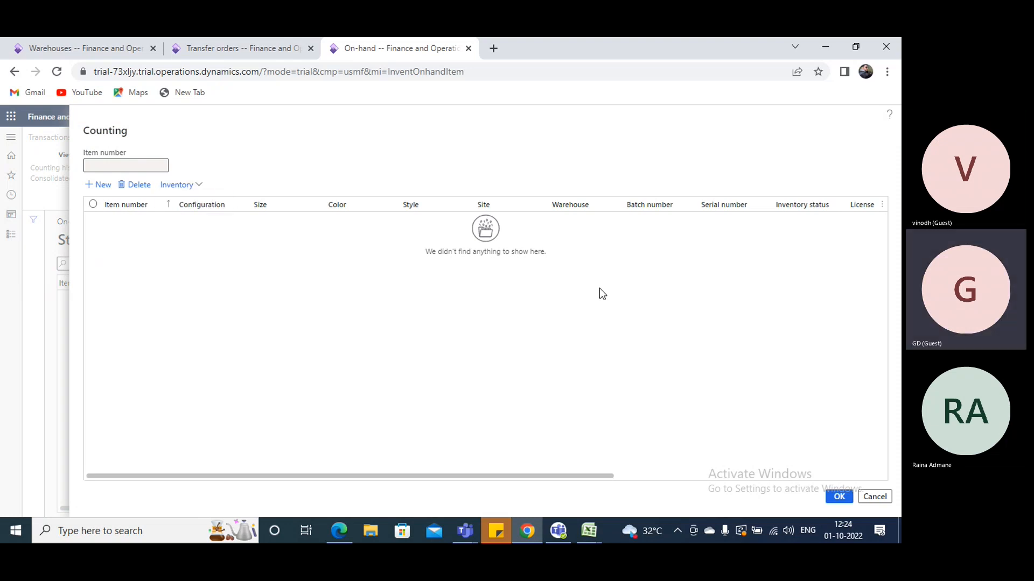
# Display the Location dimension as a column in the on-hand counting lines
pyautogui.click(728, 299)
pyautogui.click(733, 442)
pyautogui.click(839, 496)
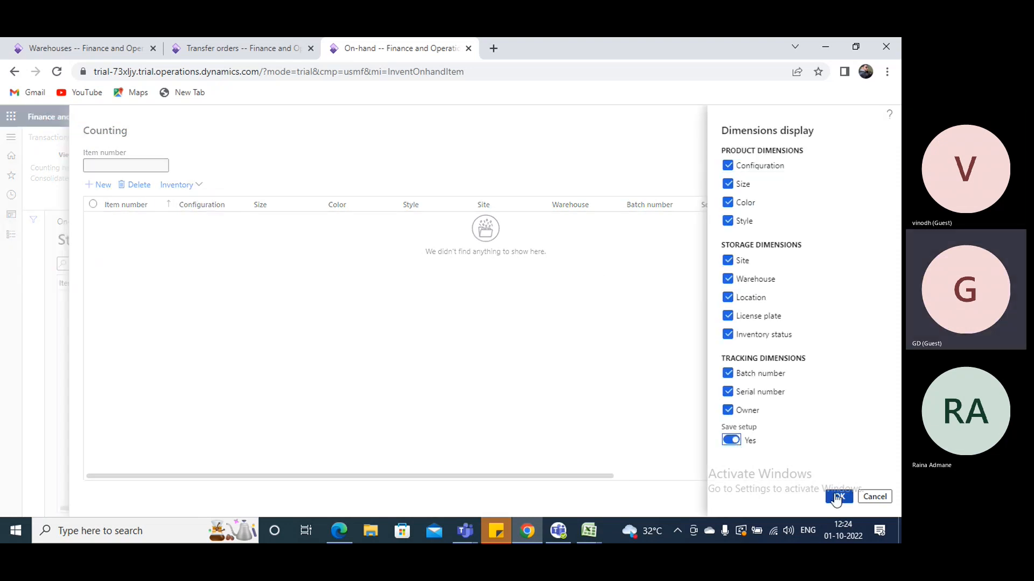
# Add a counting line for item GPro1 in warehouse 24
pyautogui.click(149, 227)
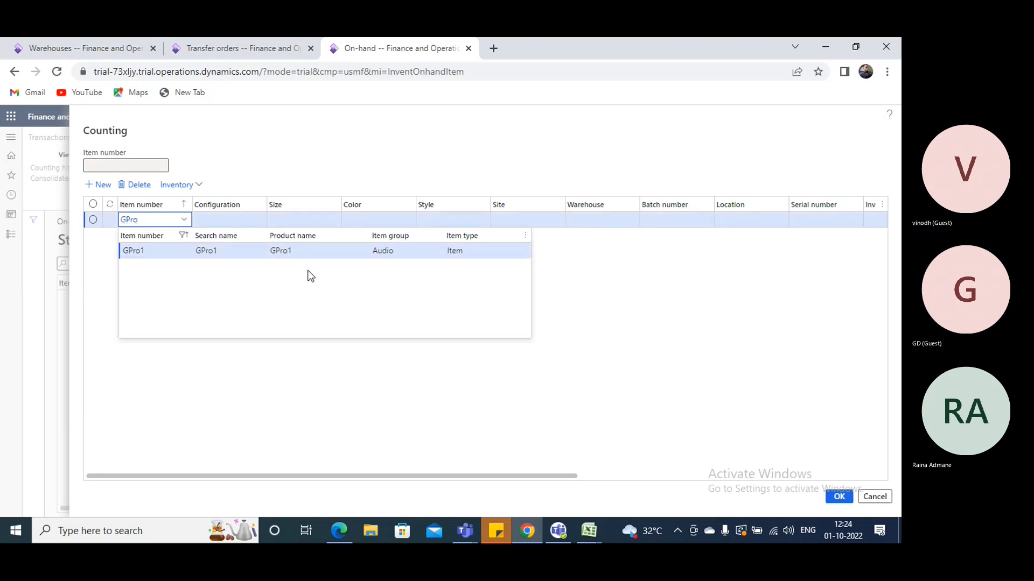
pyautogui.press('Tab')
pyautogui.press('Tab')
pyautogui.press('Tab')
pyautogui.press('Tab')
pyautogui.press('Tab')
pyautogui.press('Tab')
pyautogui.write('24')
pyautogui.press('Tab')
pyautogui.press('Tab')
pyautogui.press('Tab')
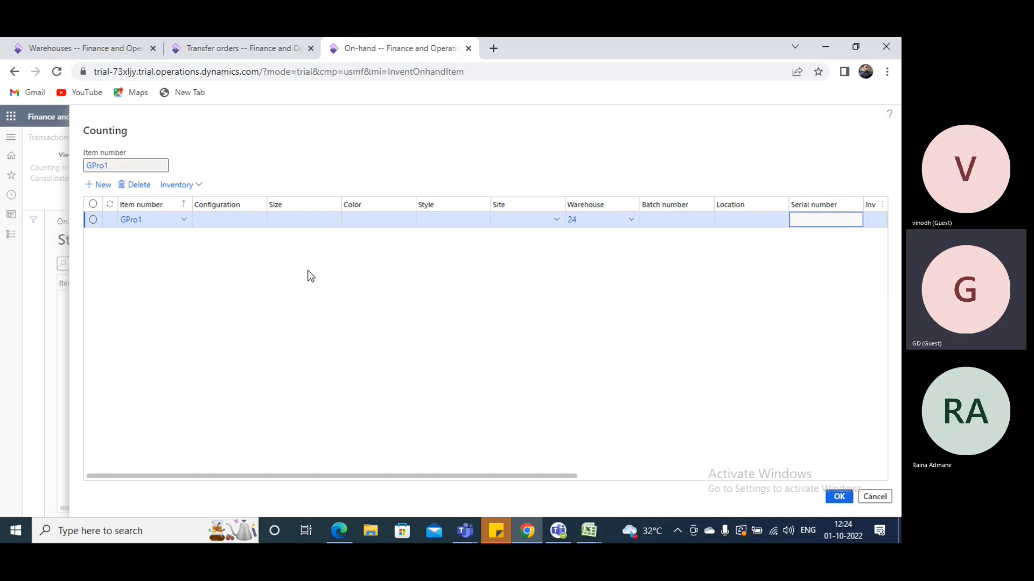
# Set the quantity of the GPro1 counting line to 1000 and submit the count
pyautogui.press('Tab')
pyautogui.press('Tab')
pyautogui.press('Tab')
pyautogui.press('Tab')
pyautogui.press('Tab')
pyautogui.write('1000')
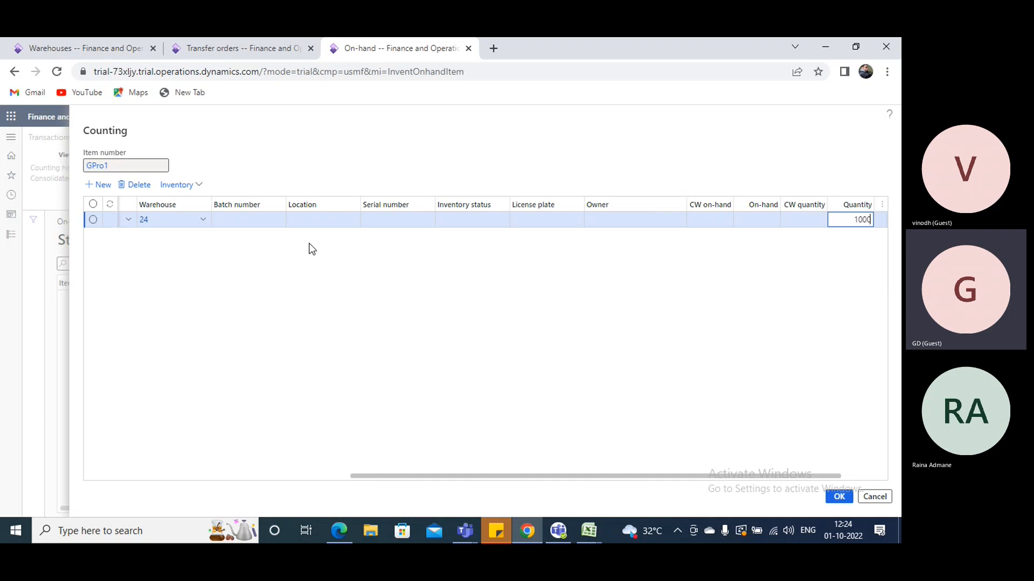
pyautogui.click(841, 499)
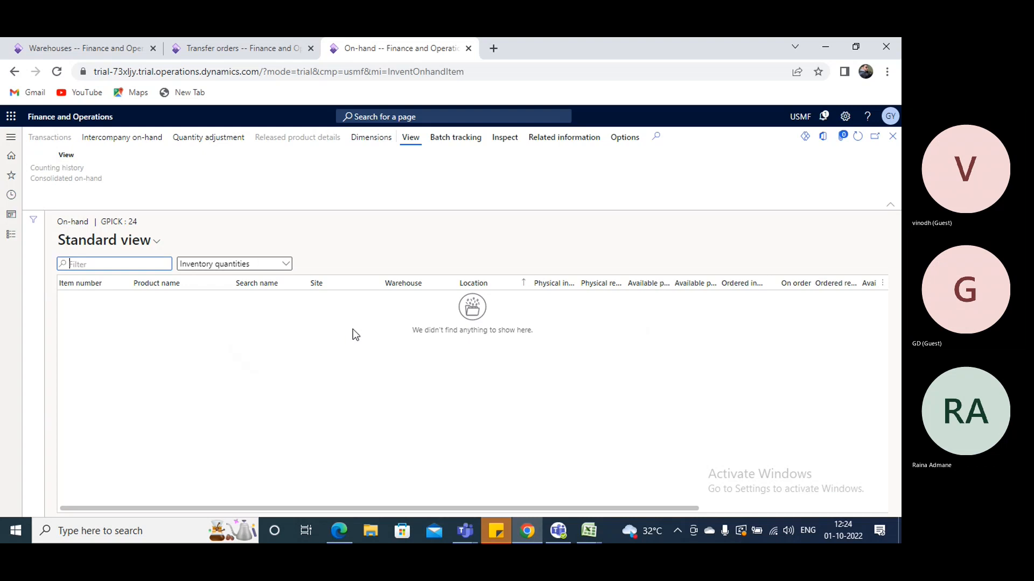
pyautogui.click(207, 141)
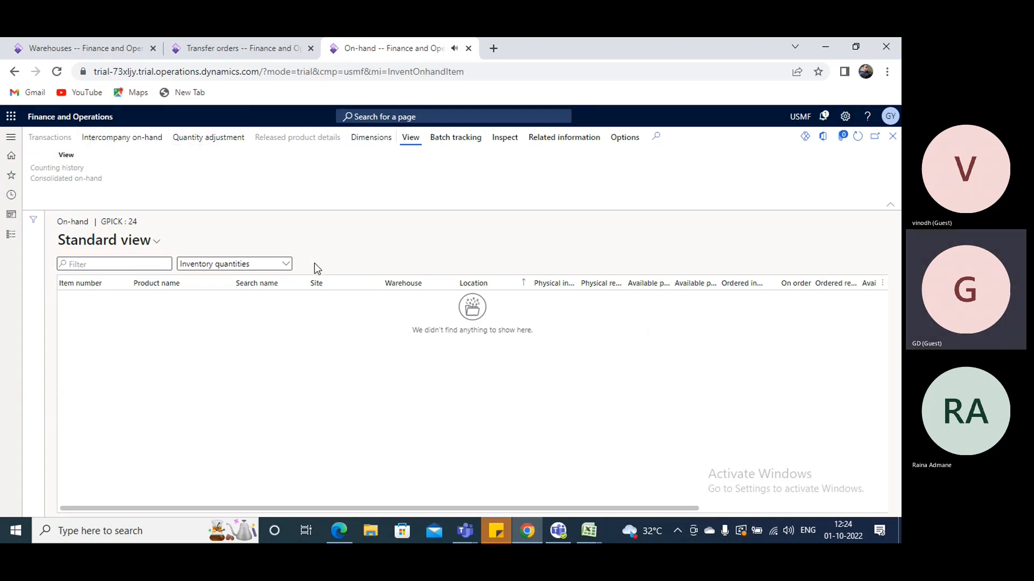
pyautogui.hotkey('alt', 'n')
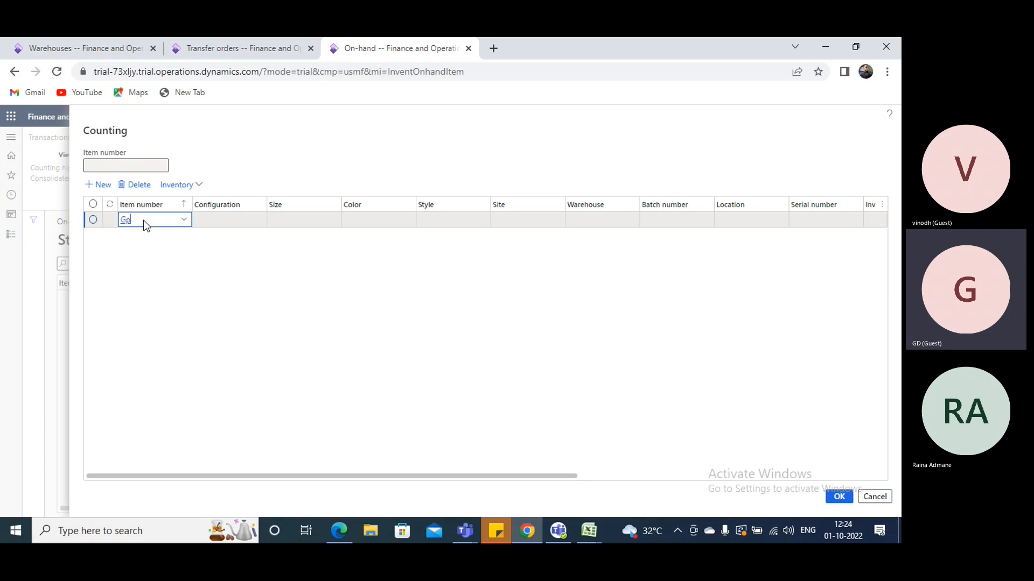
pyautogui.write('ro')
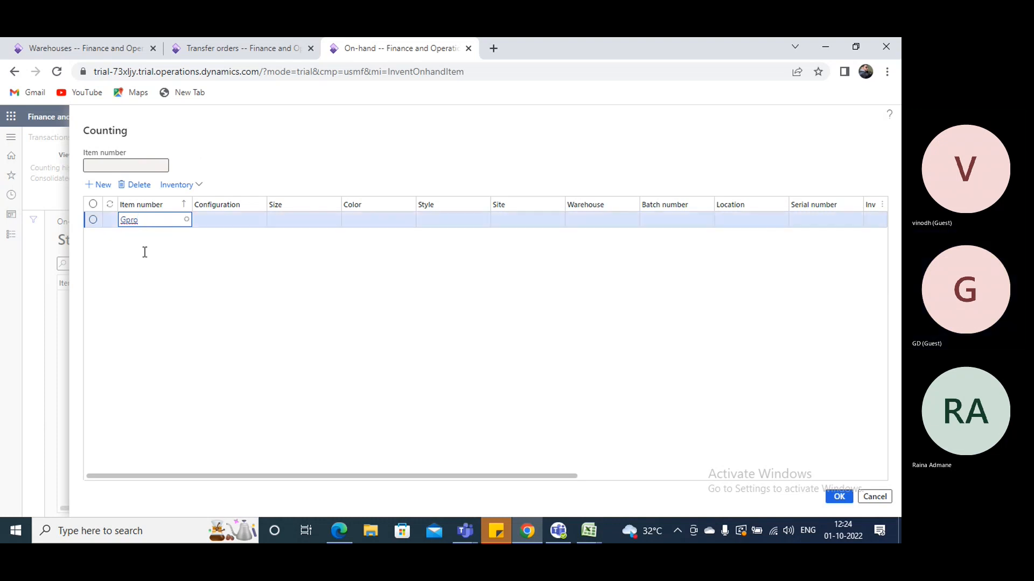
pyautogui.press('Tab')
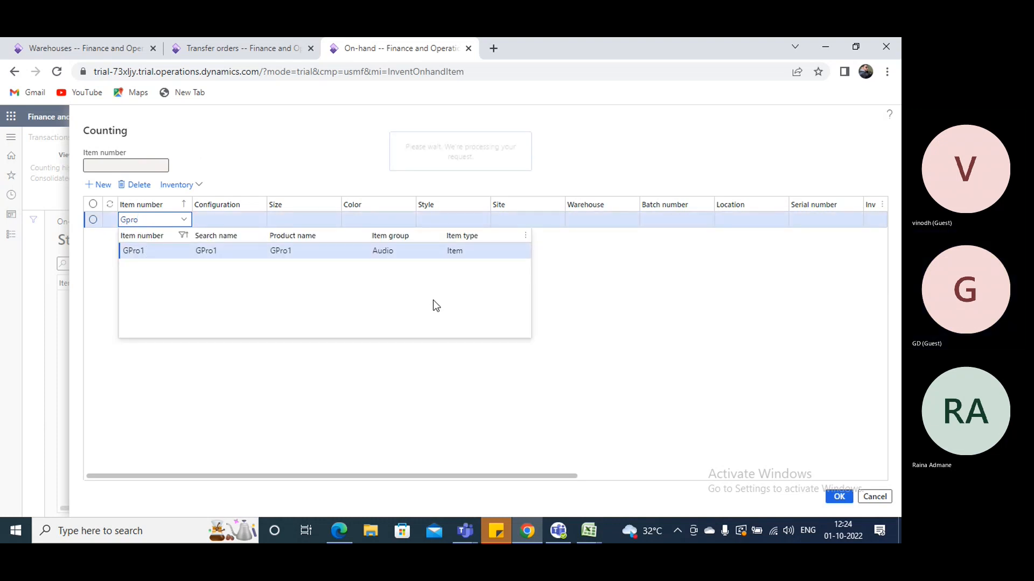
pyautogui.press('Tab')
pyautogui.press('Tab')
pyautogui.press('Tab')
pyautogui.press('Tab')
pyautogui.press('Tab')
pyautogui.press('Tab')
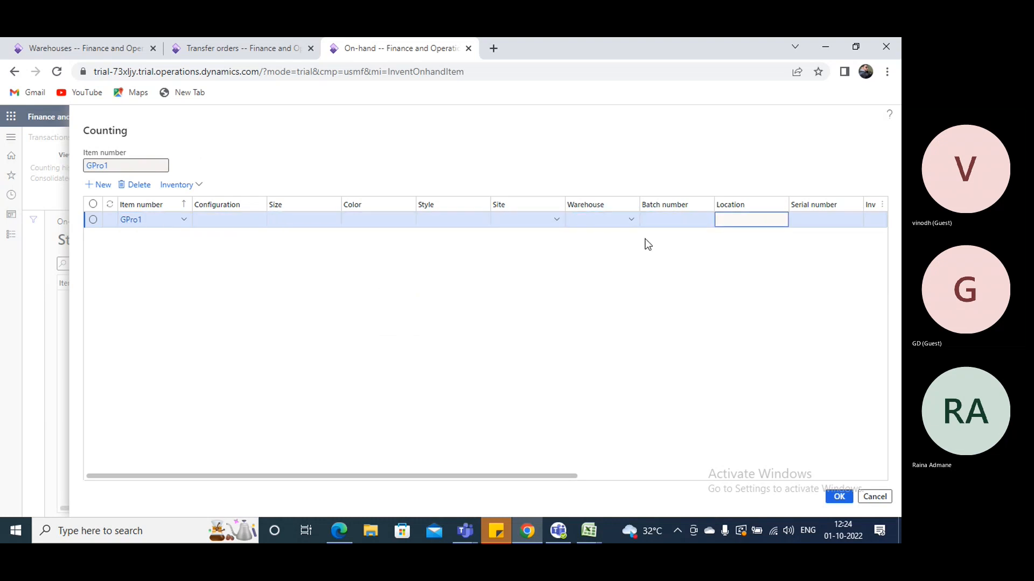
pyautogui.click(736, 225)
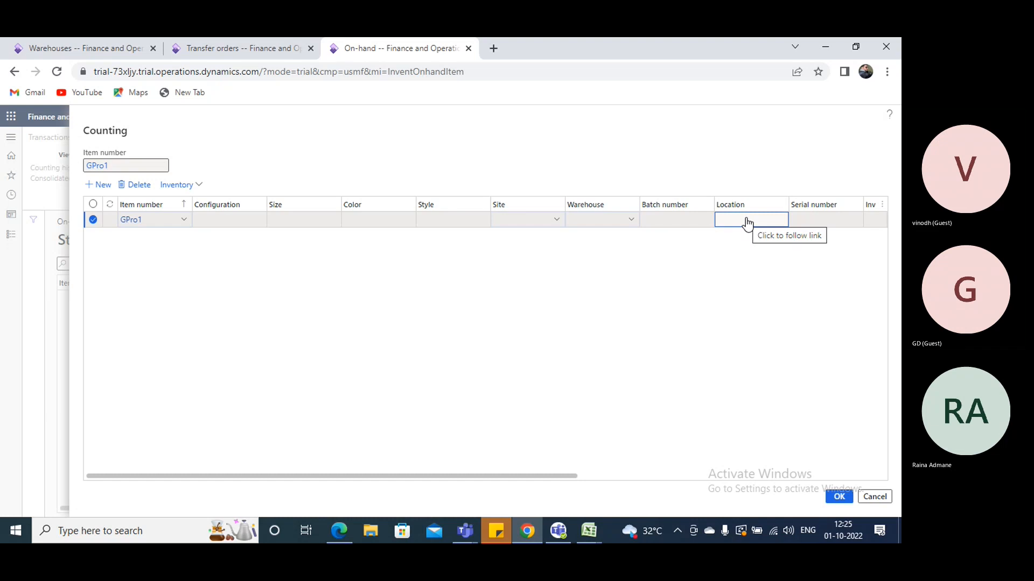
pyautogui.click(878, 498)
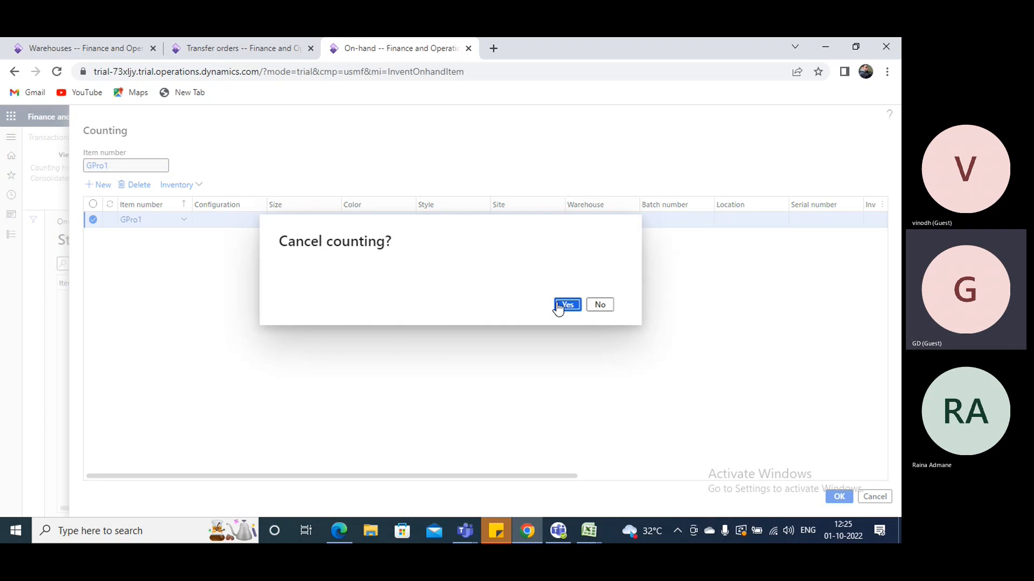
pyautogui.press('Return')
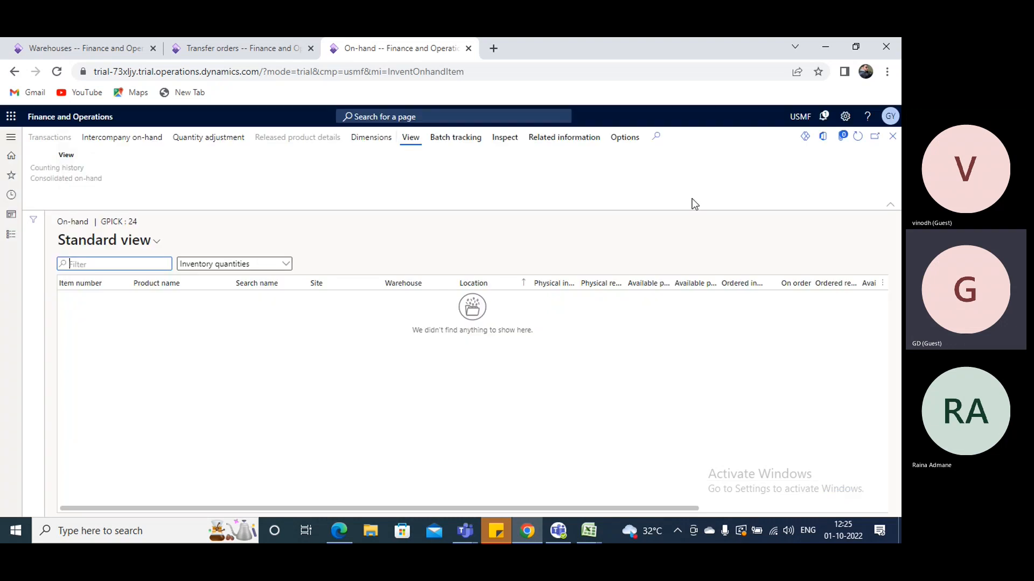
# Return to the locations list, reopen the on-hand list for location Gpick and start a new count
pyautogui.click(892, 136)
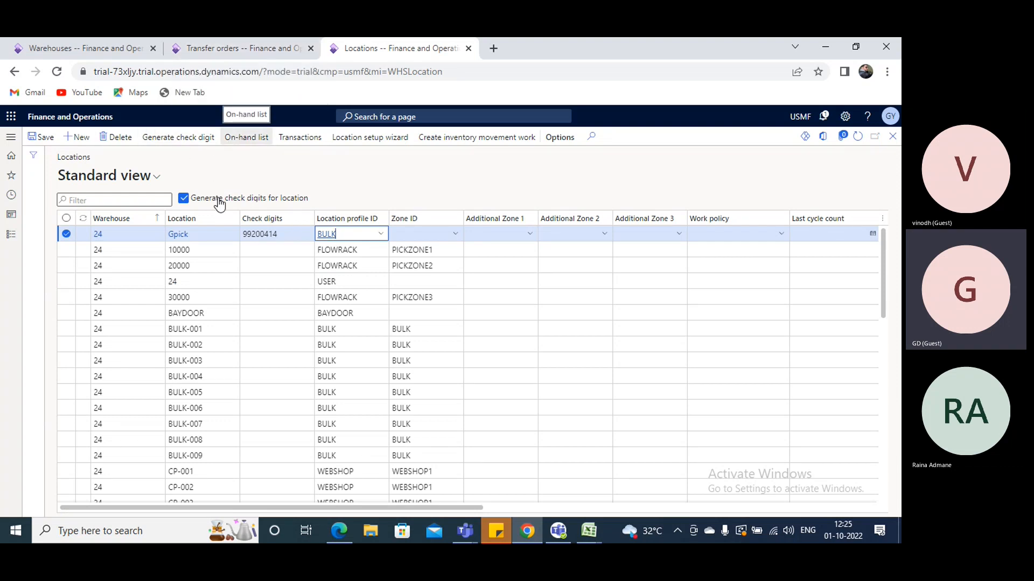
pyautogui.click(367, 234)
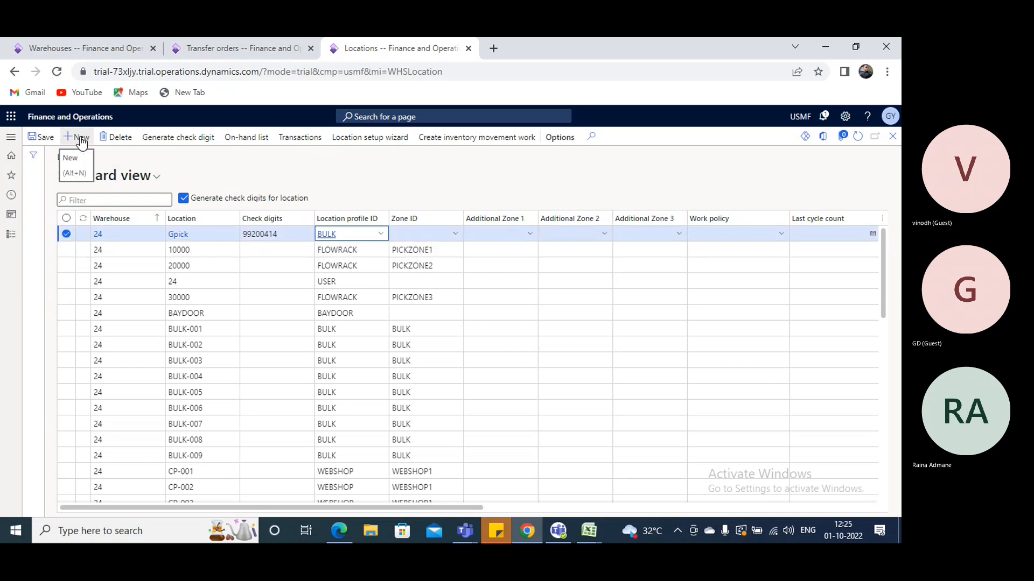
pyautogui.click(239, 141)
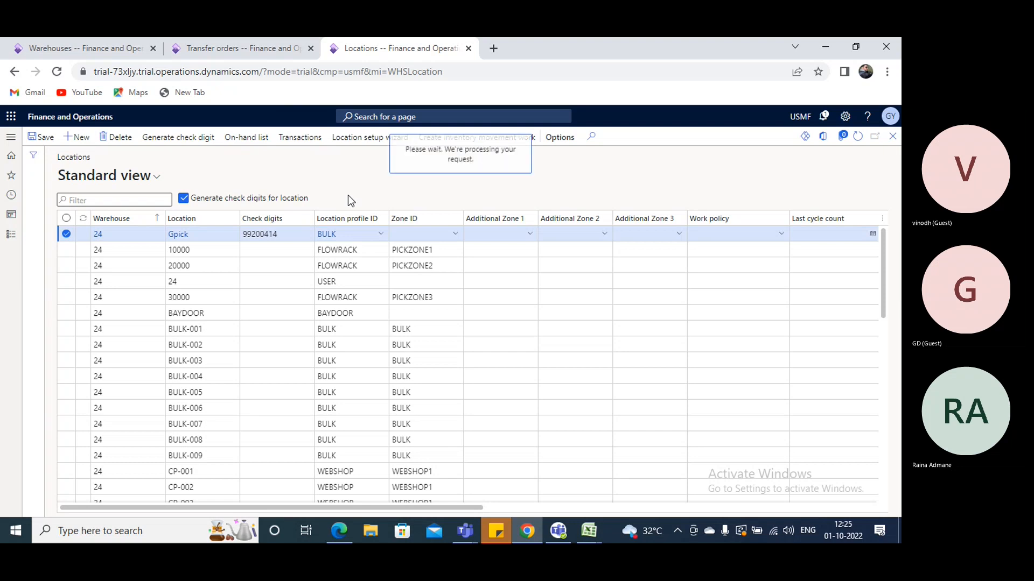
pyautogui.click(181, 140)
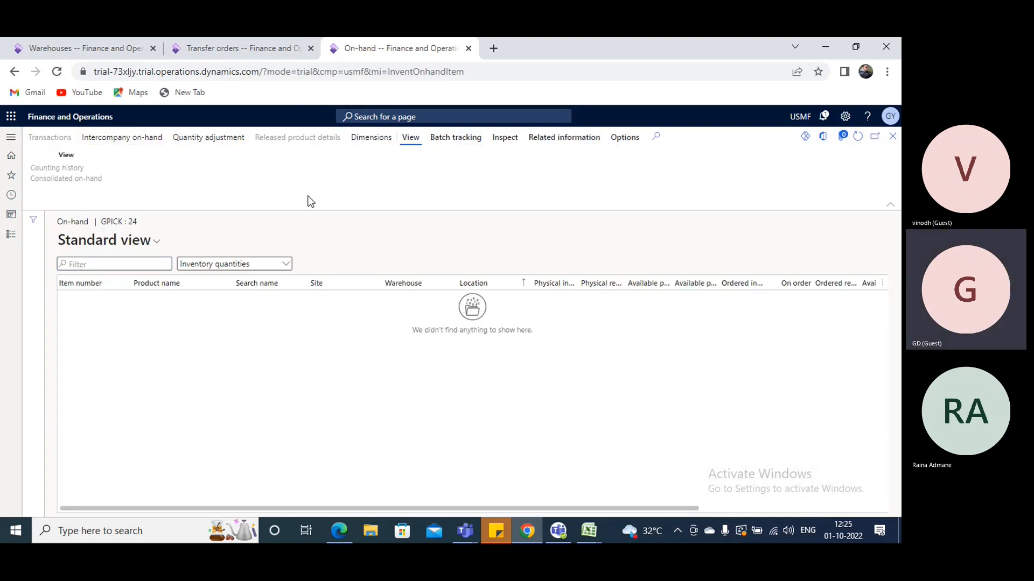
# Add a counting line for item A0001 in warehouse 24
pyautogui.click(99, 185)
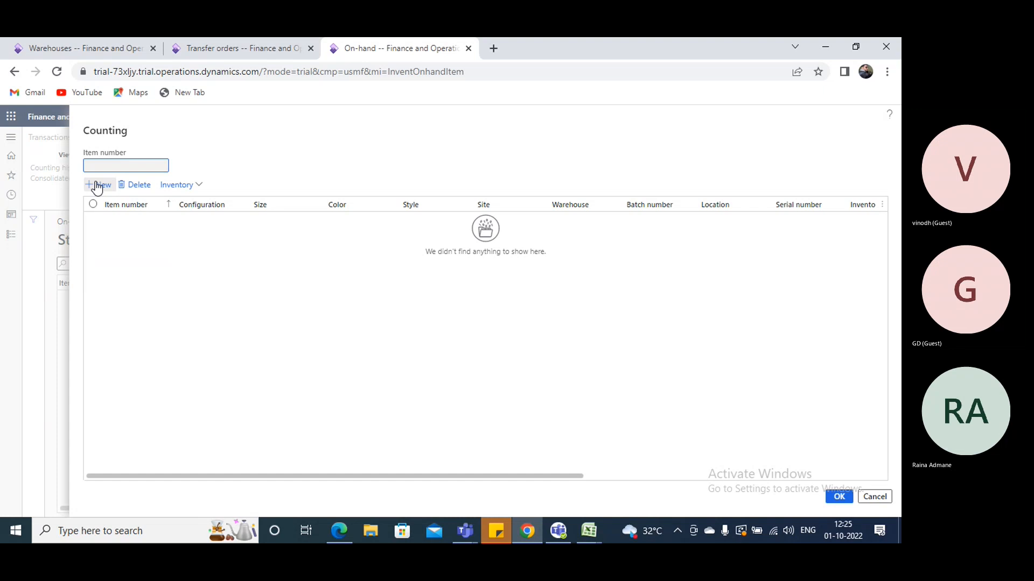
pyautogui.write('a0001')
pyautogui.press('Tab')
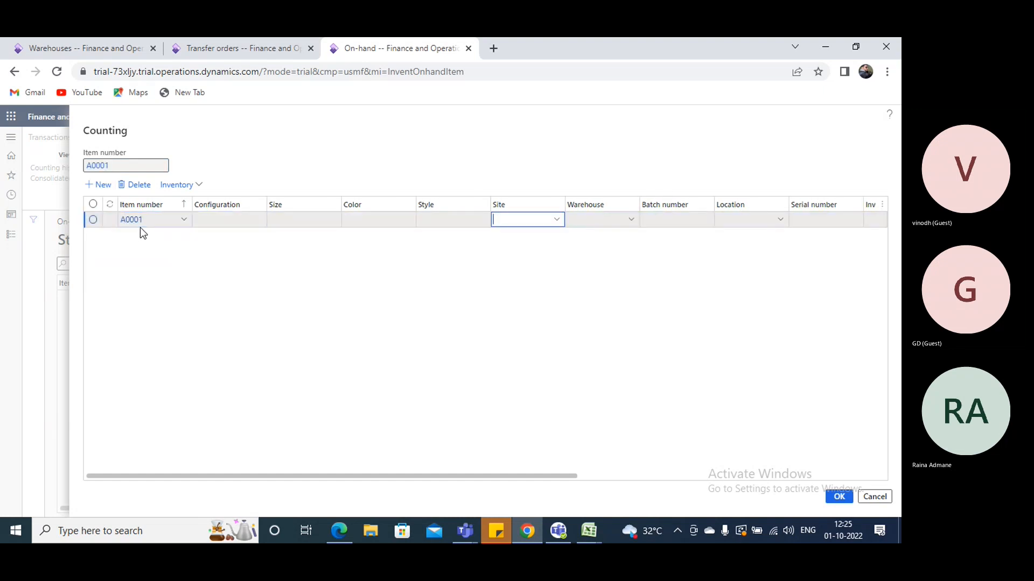
pyautogui.press('Tab')
pyautogui.write('24')
pyautogui.press('Tab')
pyautogui.press('Tab')
pyautogui.press('Tab')
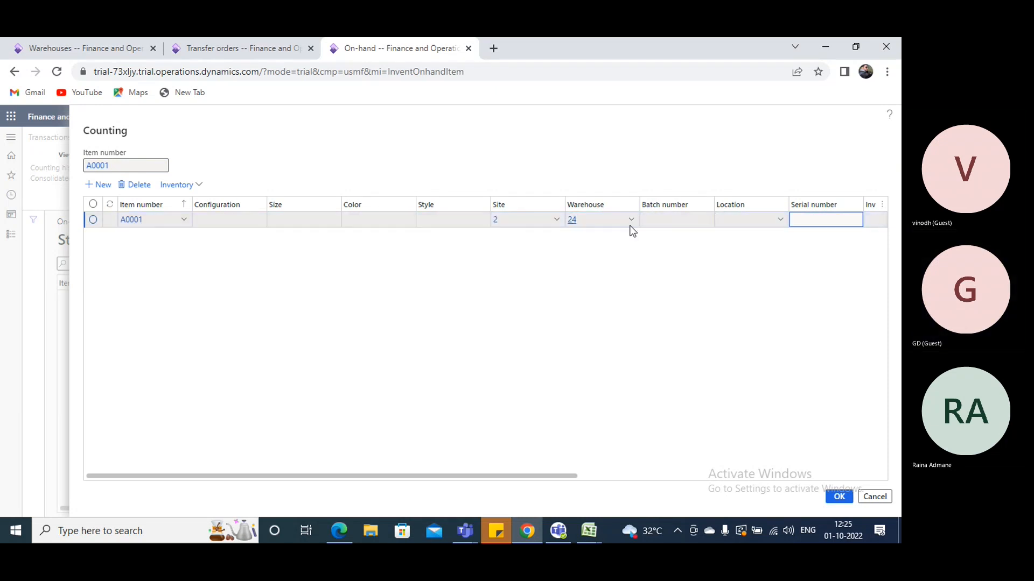
# Assign location Gpick to the A0001 counting line
pyautogui.click(748, 225)
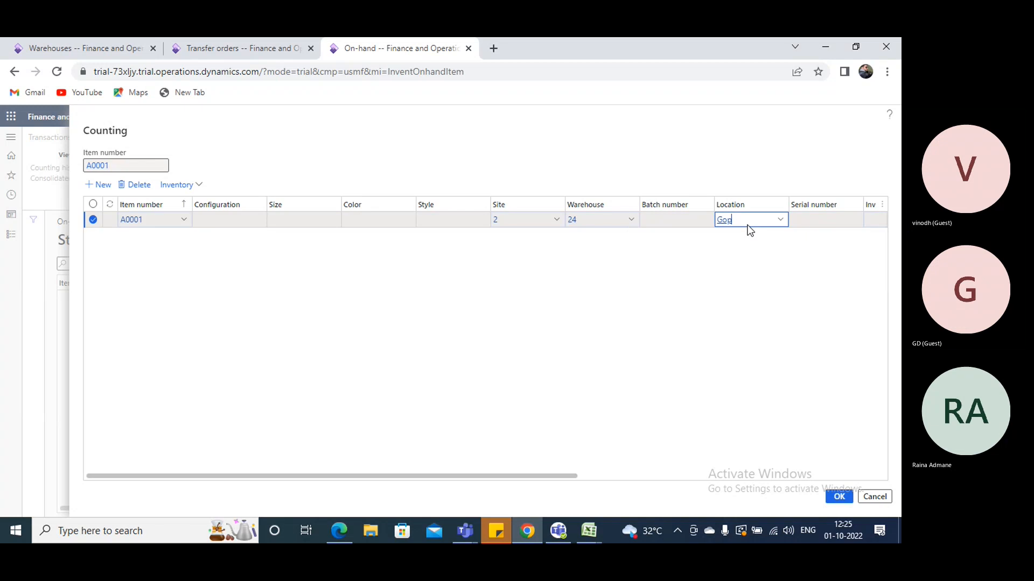
pyautogui.write('G')
pyautogui.write('poic')
pyautogui.press('BackSpace')
pyautogui.press('BackSpace')
pyautogui.press('BackSpace')
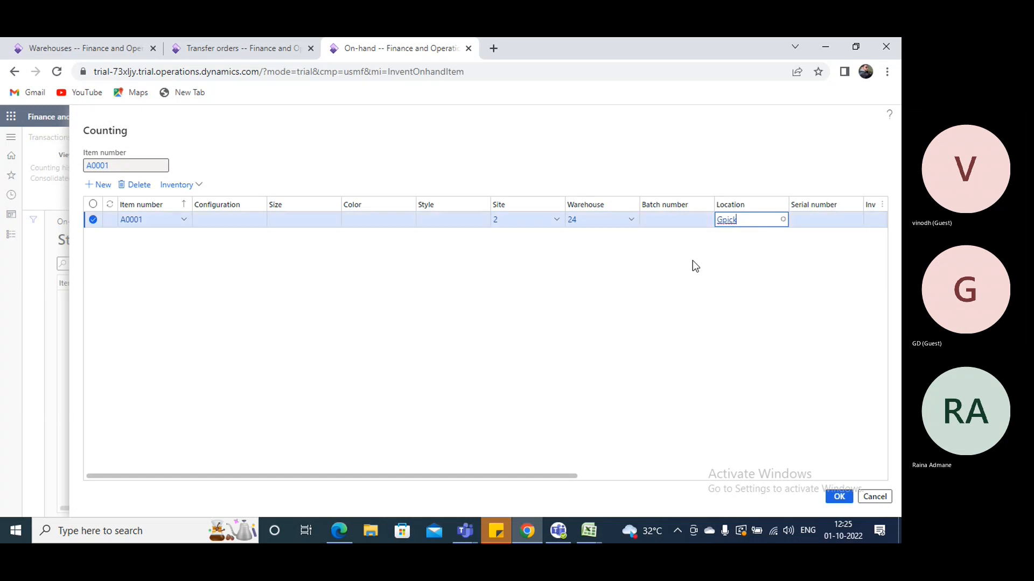
pyautogui.click(644, 268)
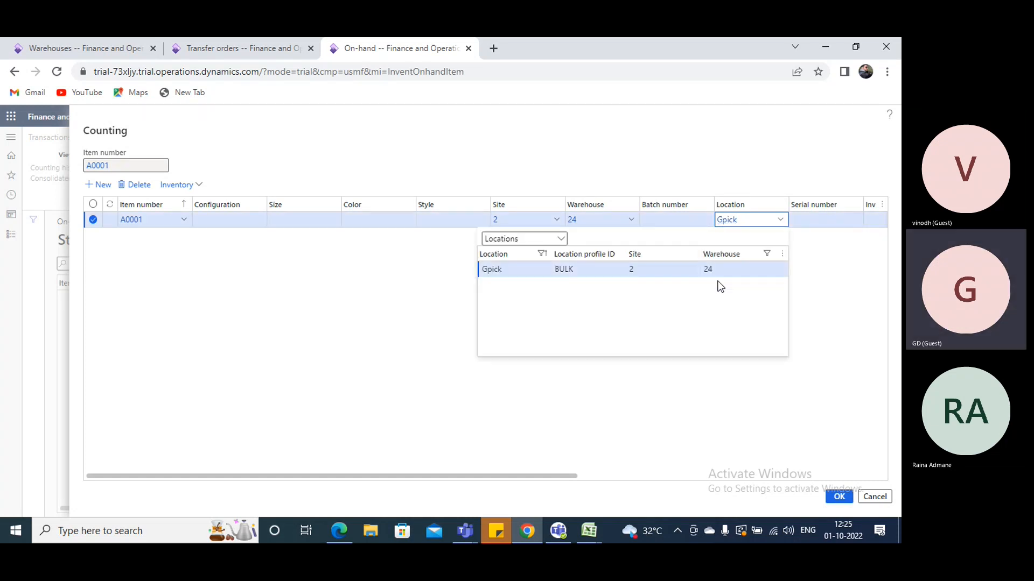
pyautogui.press('Tab')
pyautogui.press('Tab')
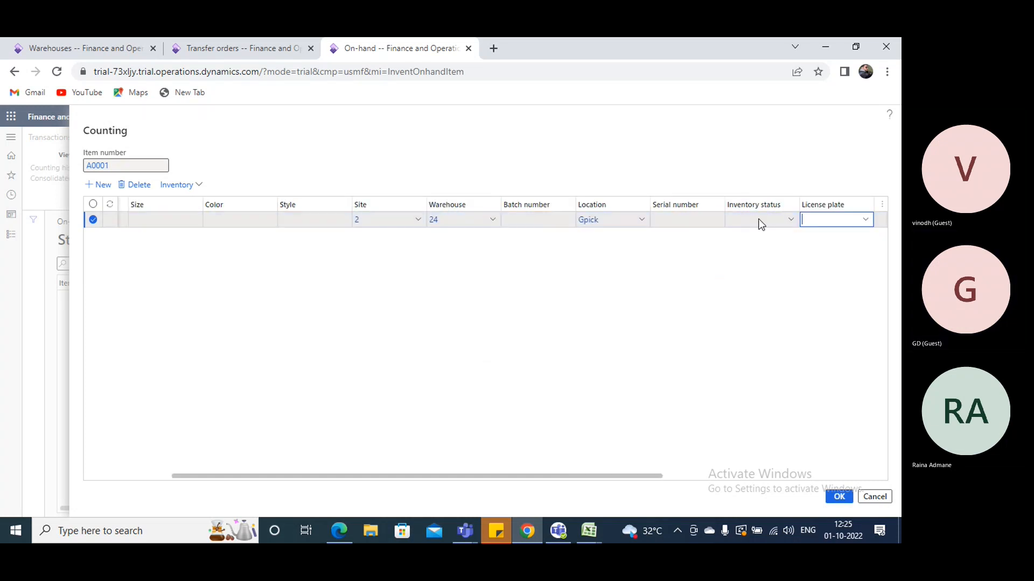
# Set the A0001 line's inventory status to Available and its quantity to 1000, and submit the count
pyautogui.click(791, 223)
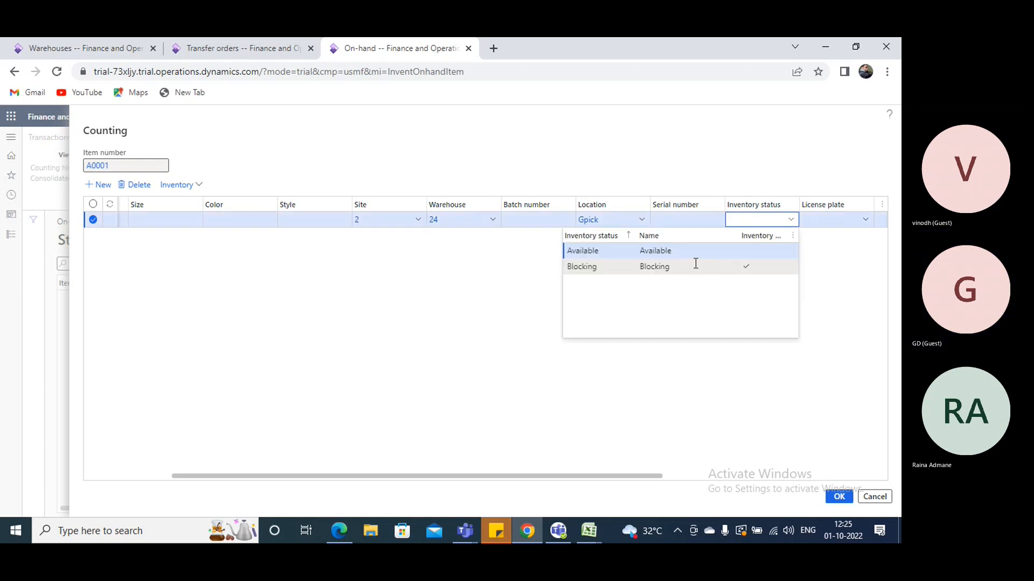
pyautogui.click(729, 253)
pyautogui.press('Tab')
pyautogui.press('Tab')
pyautogui.press('Tab')
pyautogui.press('Tab')
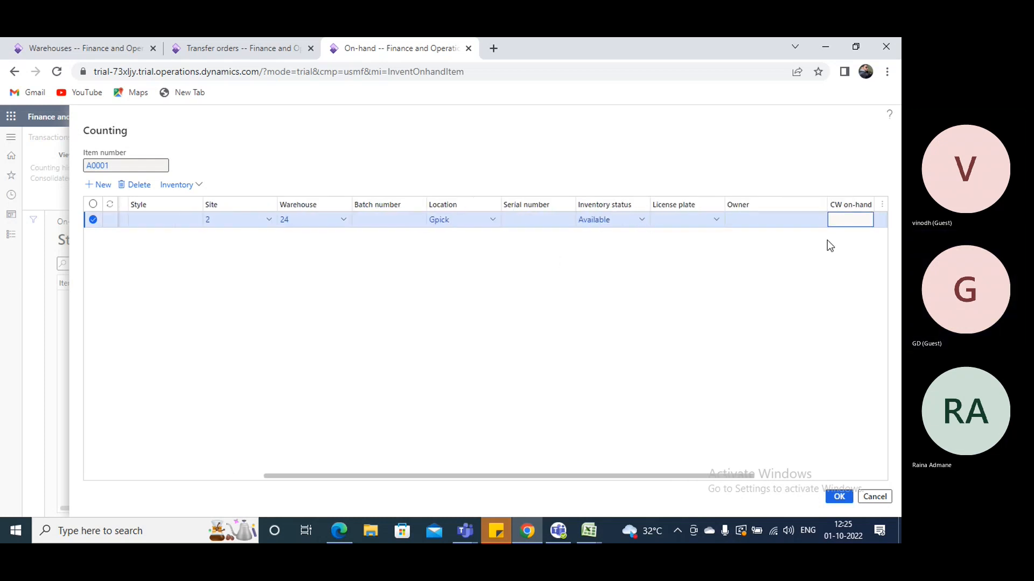
pyautogui.write('100')
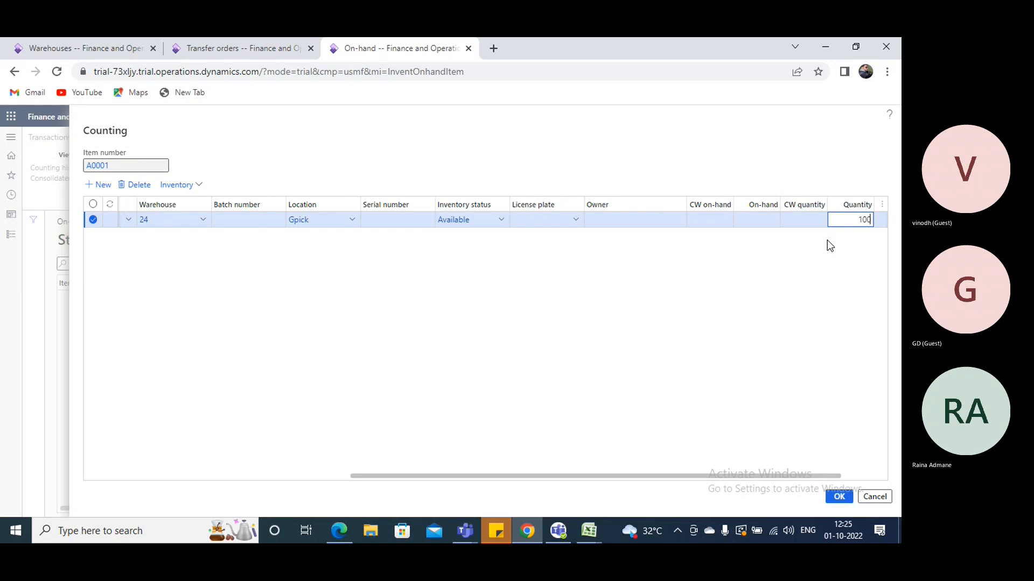
pyautogui.write('0')
pyautogui.click(839, 497)
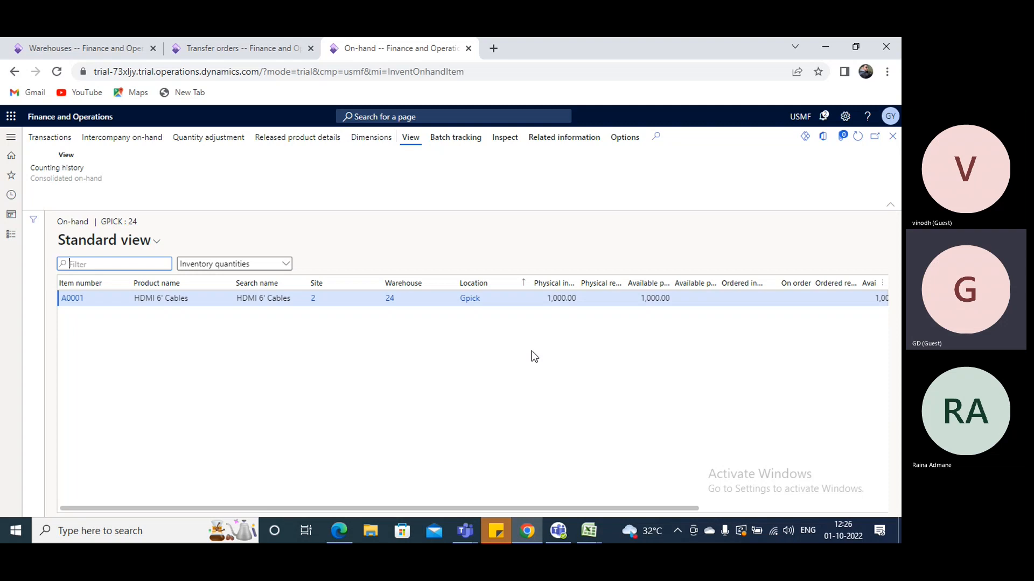
# Dismiss the warehouse warning and remove the empty line from the transfer order from WH-10 to 24
pyautogui.click(251, 47)
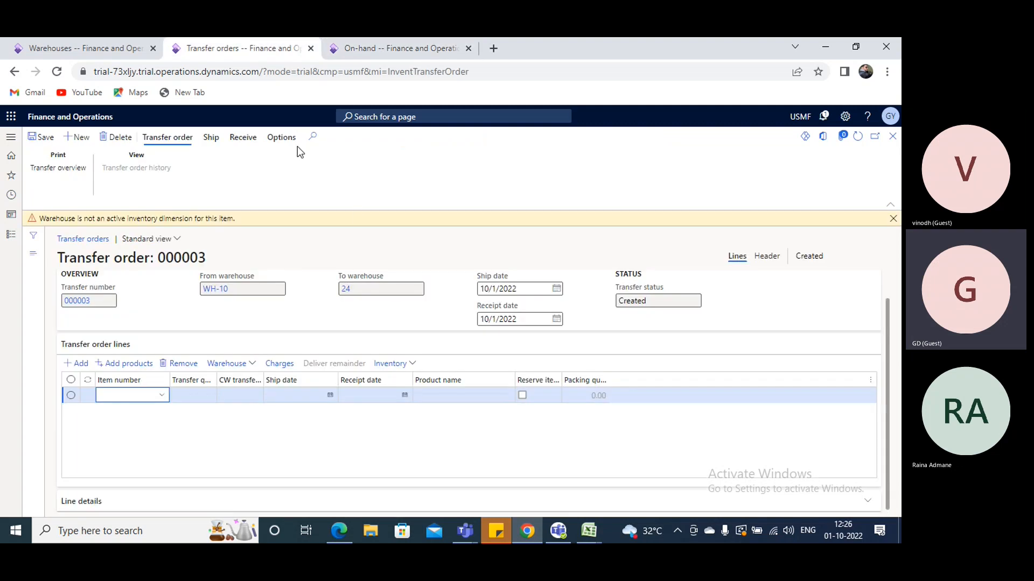
pyautogui.click(893, 218)
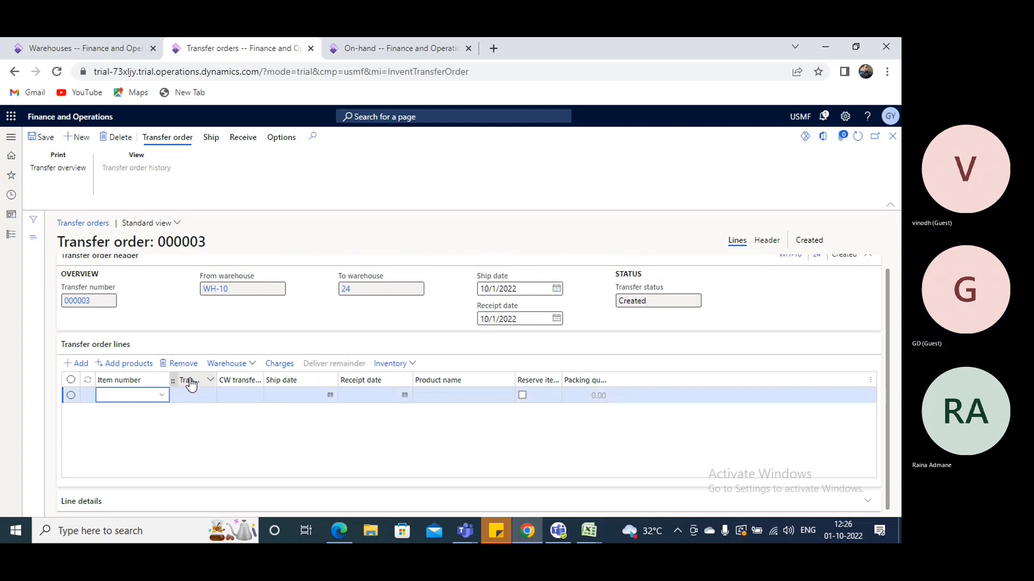
pyautogui.click(179, 363)
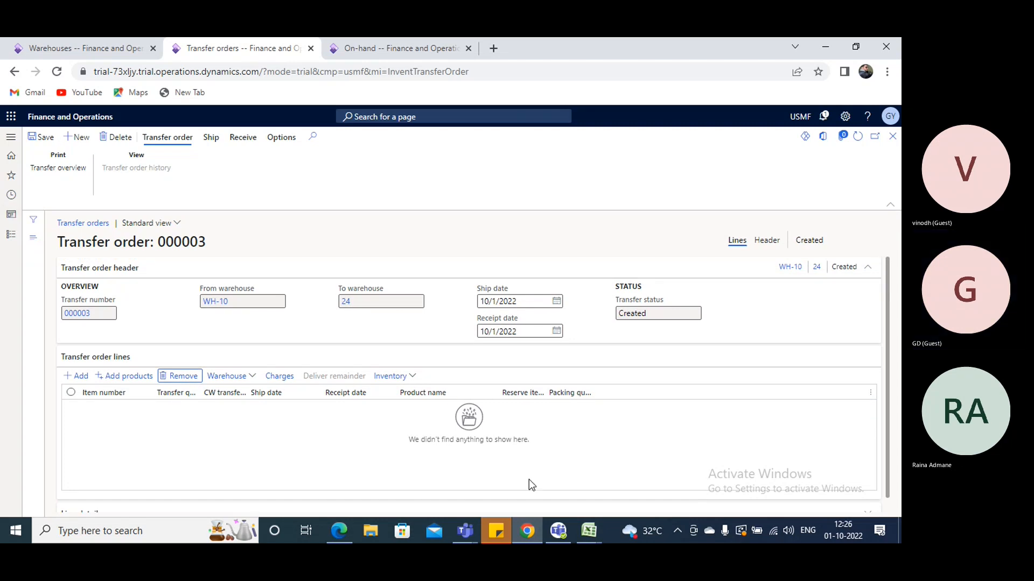
pyautogui.click(462, 533)
pyautogui.click(62, 363)
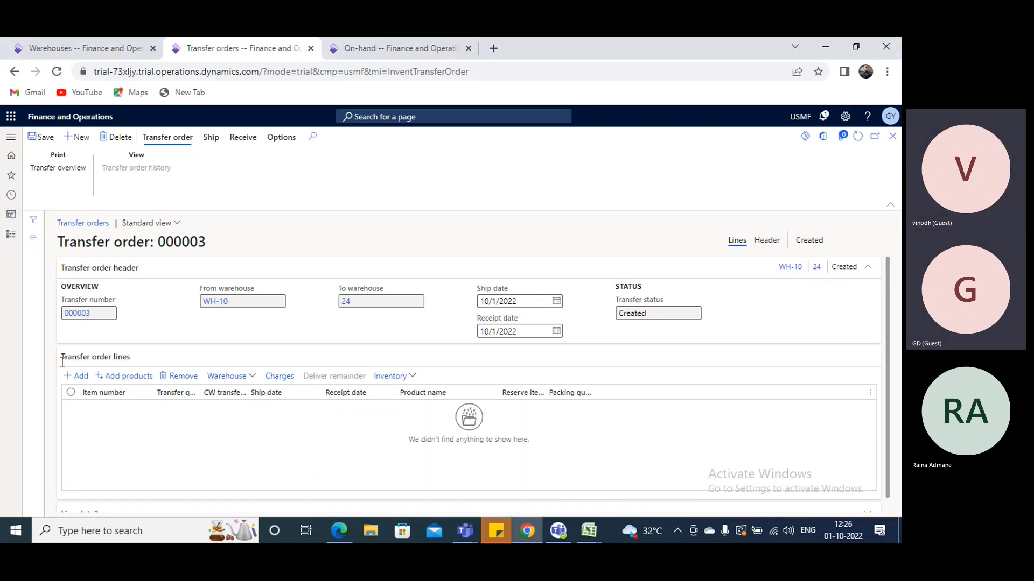
# Open the transfer orders list from the inbound orders and consult the site and warehouse notes in the Excel workbook
pyautogui.click(11, 234)
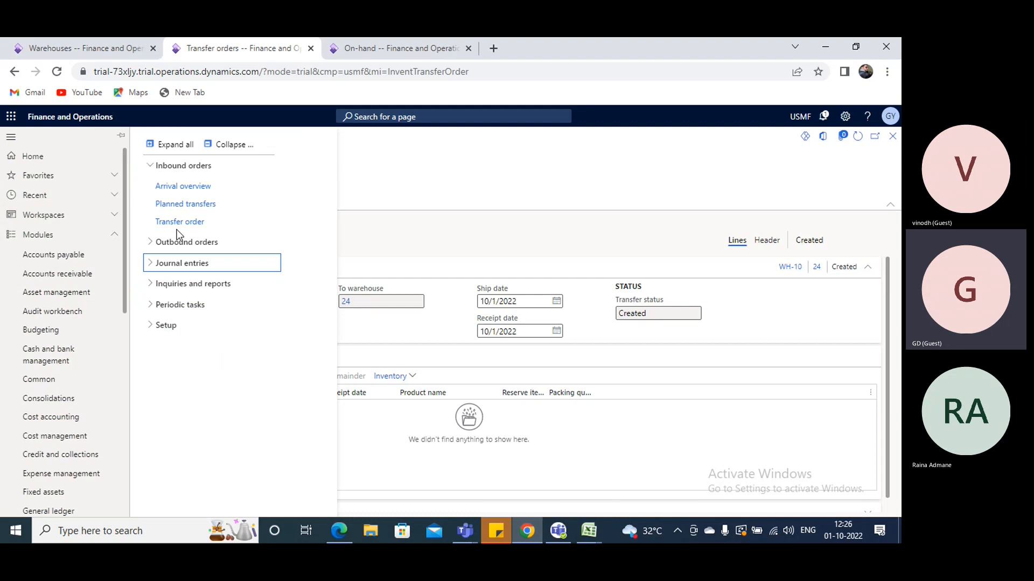
pyautogui.click(179, 222)
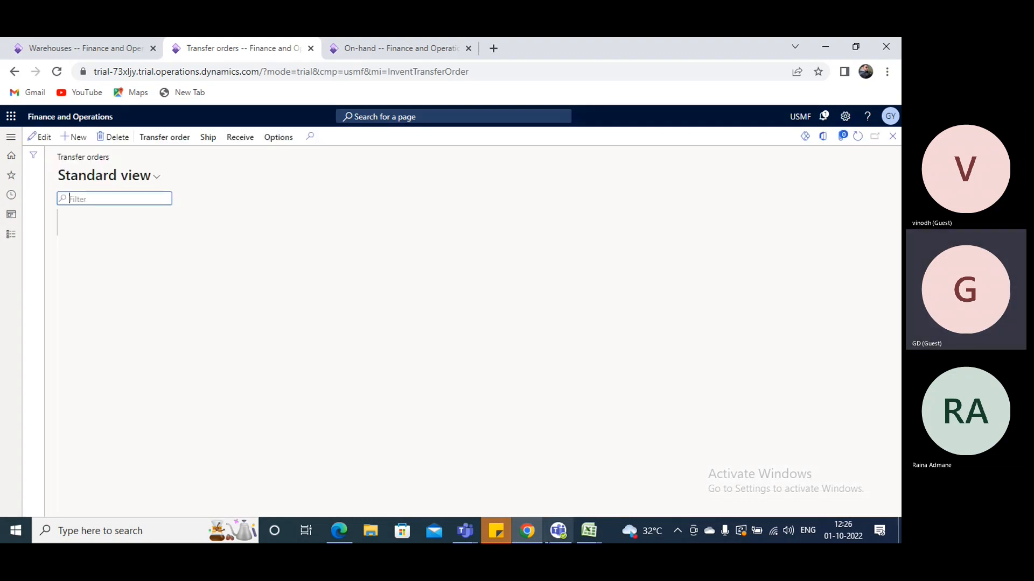
pyautogui.moveTo(589, 531)
pyautogui.click(476, 467)
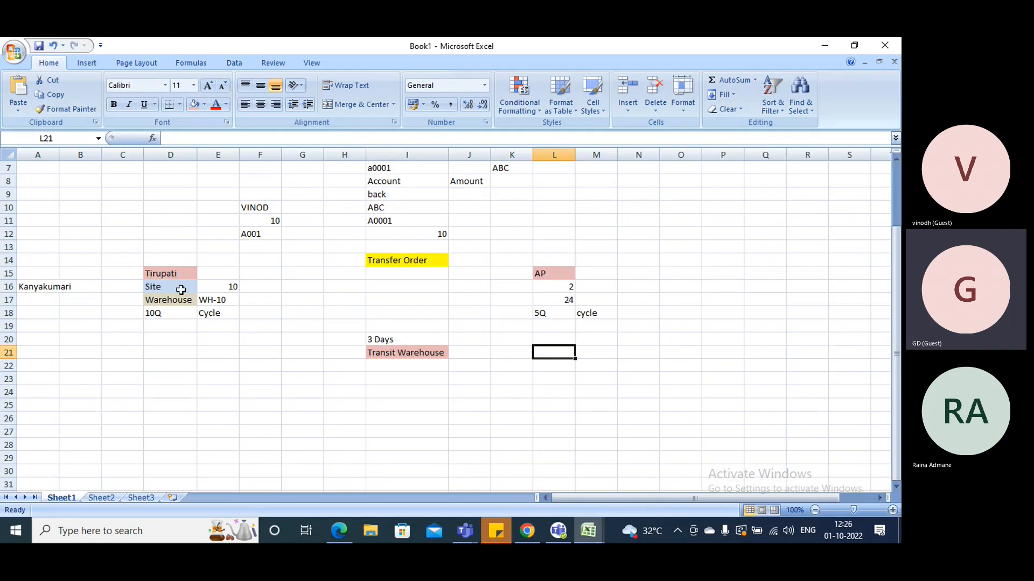
pyautogui.hotkey('alt', 'Tab')
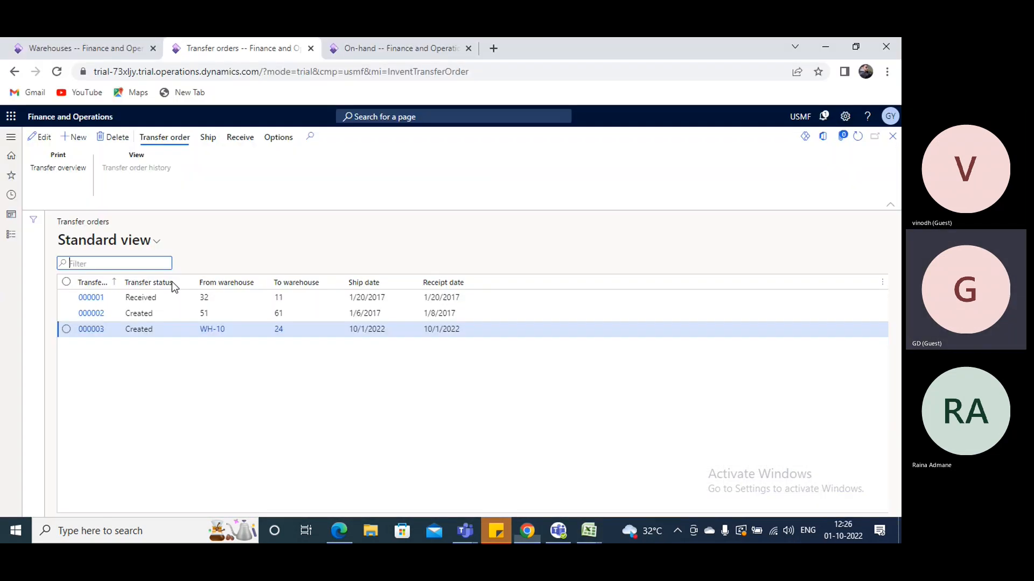
# Show the outbound order pages of the inventory management module
pyautogui.click(9, 233)
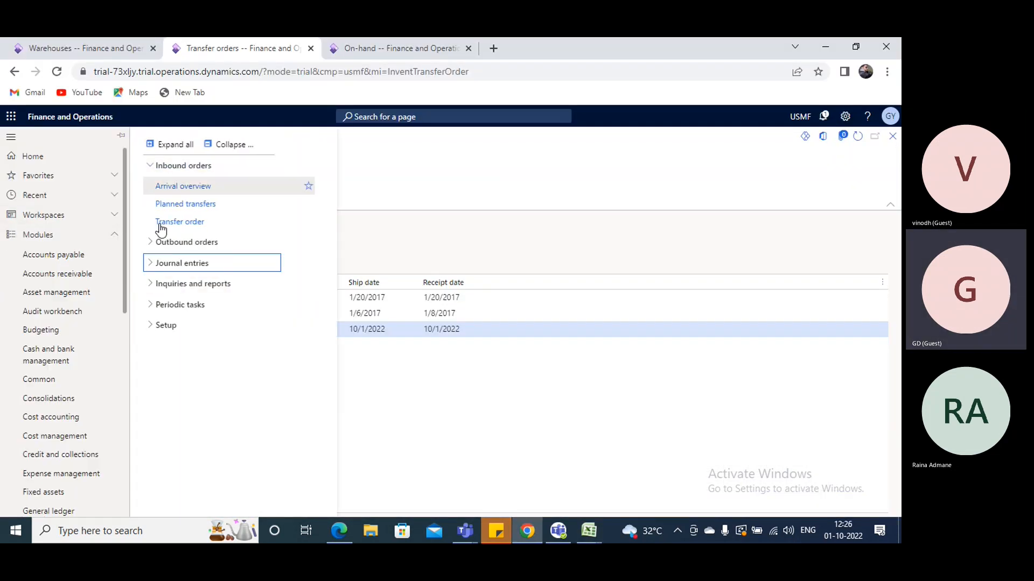
pyautogui.click(167, 242)
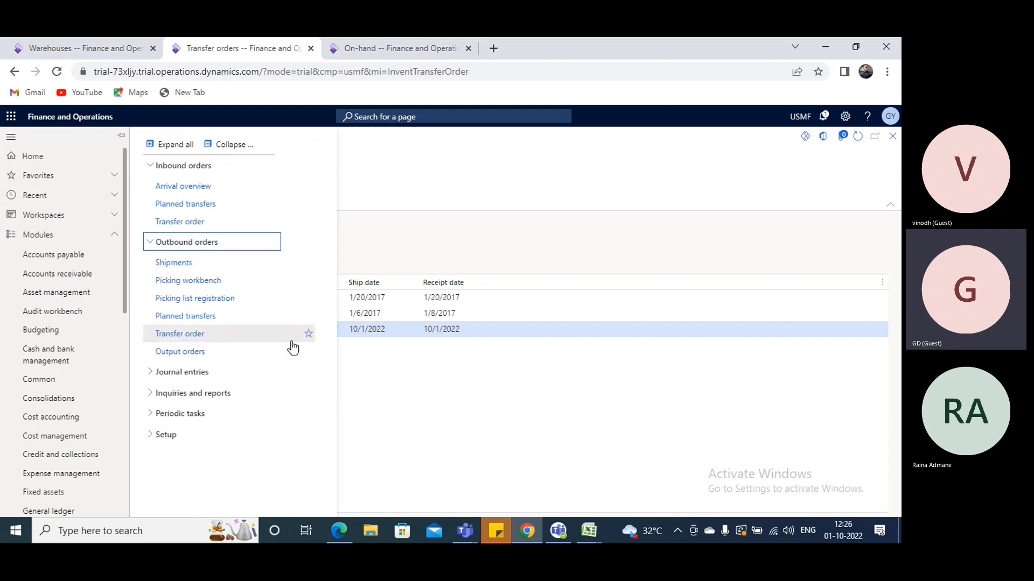
# Switch to the Excel workbook and label cell D14, above the Tirupati block, as Inbound
pyautogui.hotkey('alt', 'Tab')
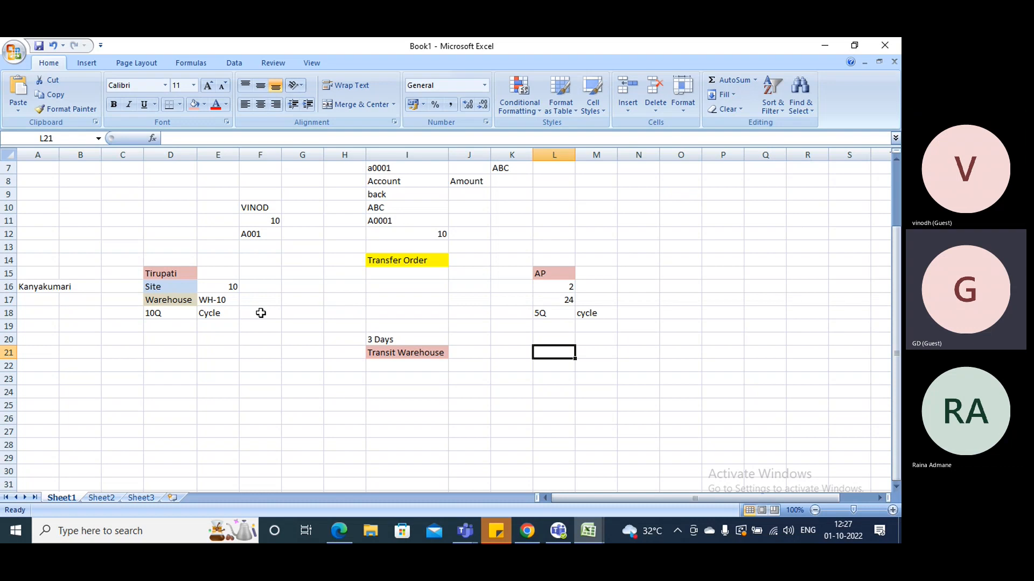
pyautogui.click(170, 261)
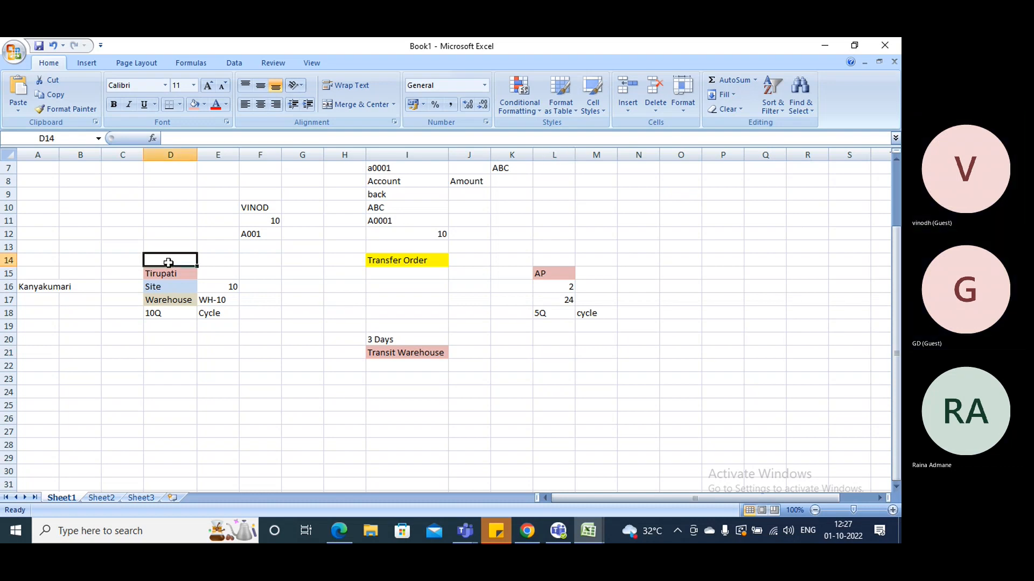
pyautogui.write('Invbou')
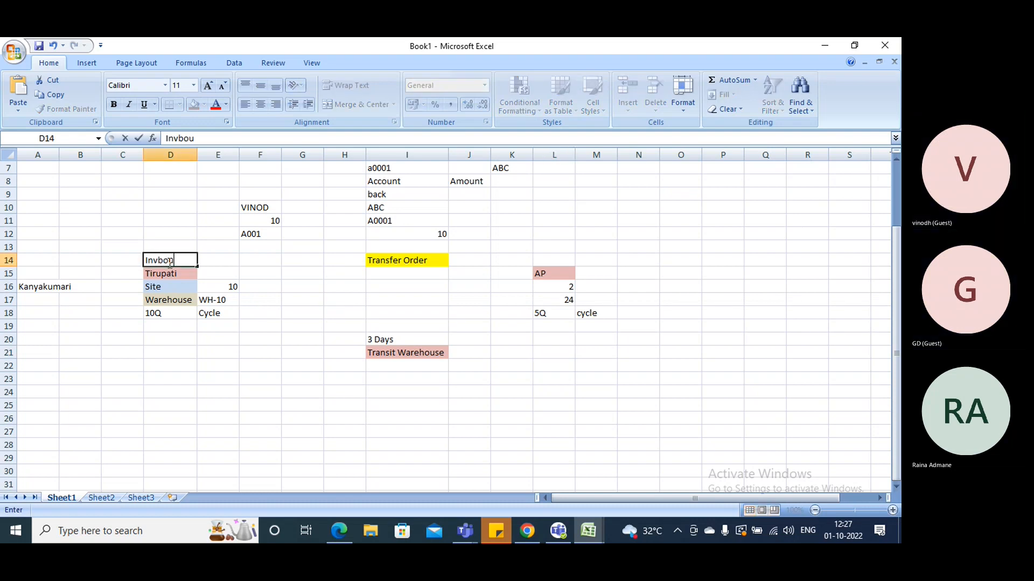
pyautogui.write('n')
pyautogui.press('BackSpace')
pyautogui.press('BackSpace')
pyautogui.press('BackSpace')
pyautogui.press('BackSpace')
pyautogui.press('BackSpace')
pyautogui.write('bound')
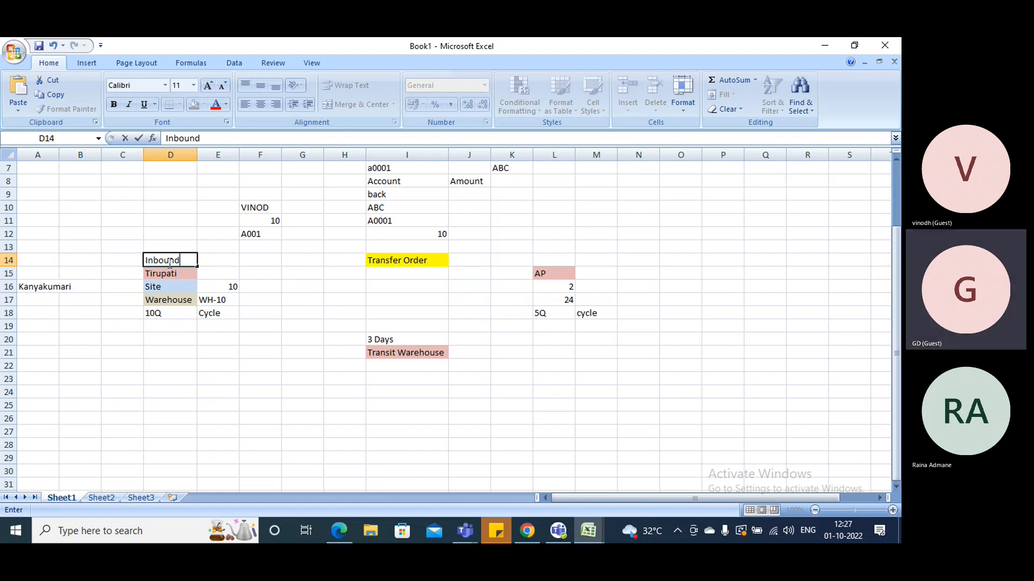
# Label cell L14, above the AP block, as Outbound
pyautogui.press('Right')
pyautogui.press('Right')
pyautogui.press('Right')
pyautogui.press('Right')
pyautogui.press('Right')
pyautogui.press('Right')
pyautogui.press('Right')
pyautogui.press('Right')
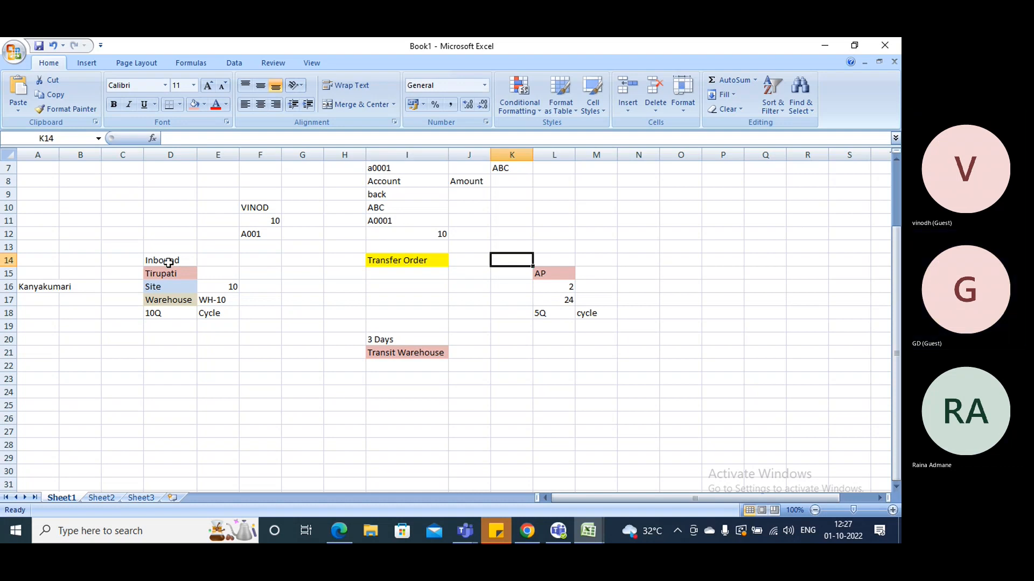
pyautogui.write('oUTB')
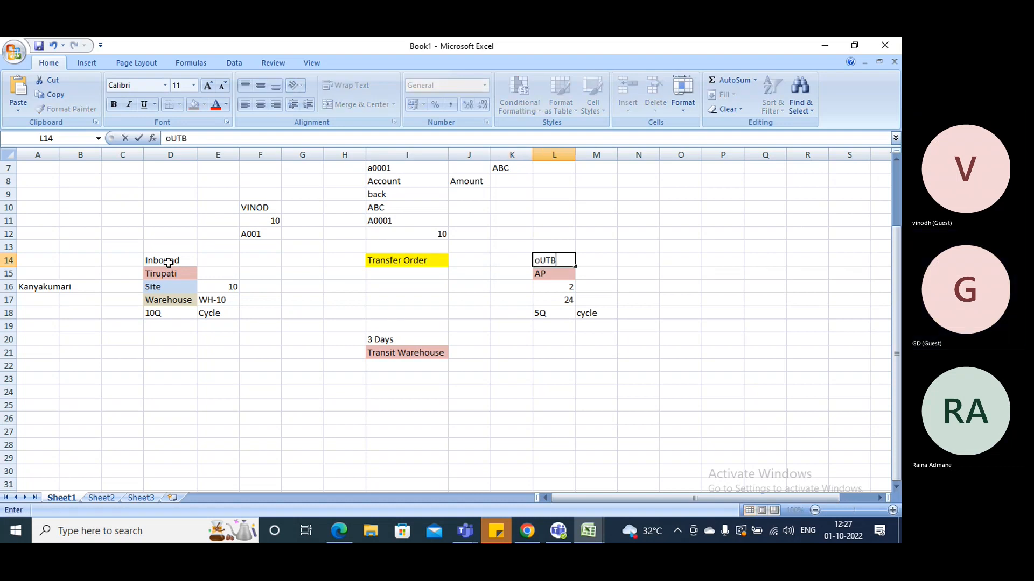
pyautogui.write('OUND')
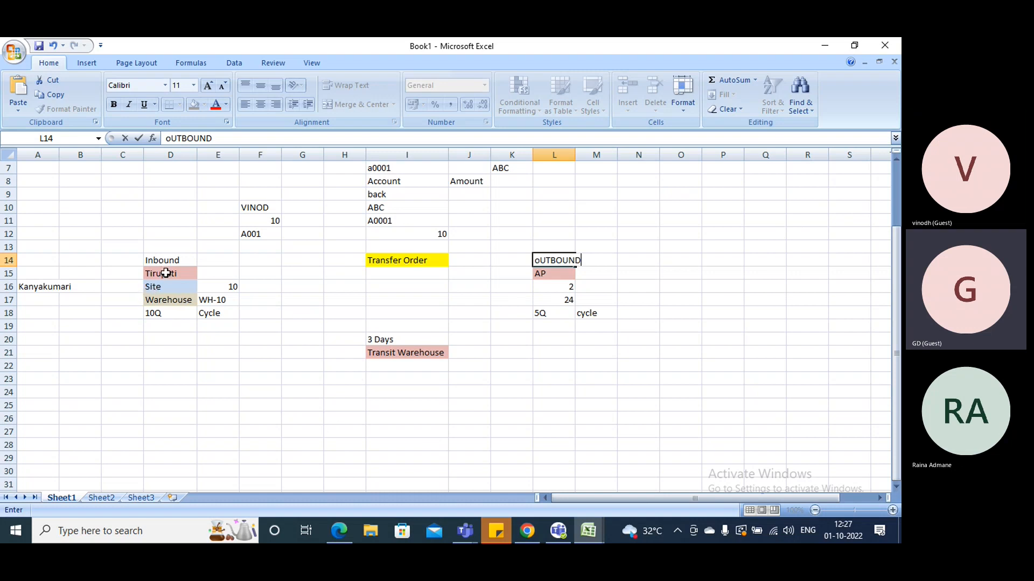
# Move the values 10, WH-10 and Cycle from E16:E18 to M16:M18 under Outbound
pyautogui.moveTo(555, 278); pyautogui.dragTo(577, 312)
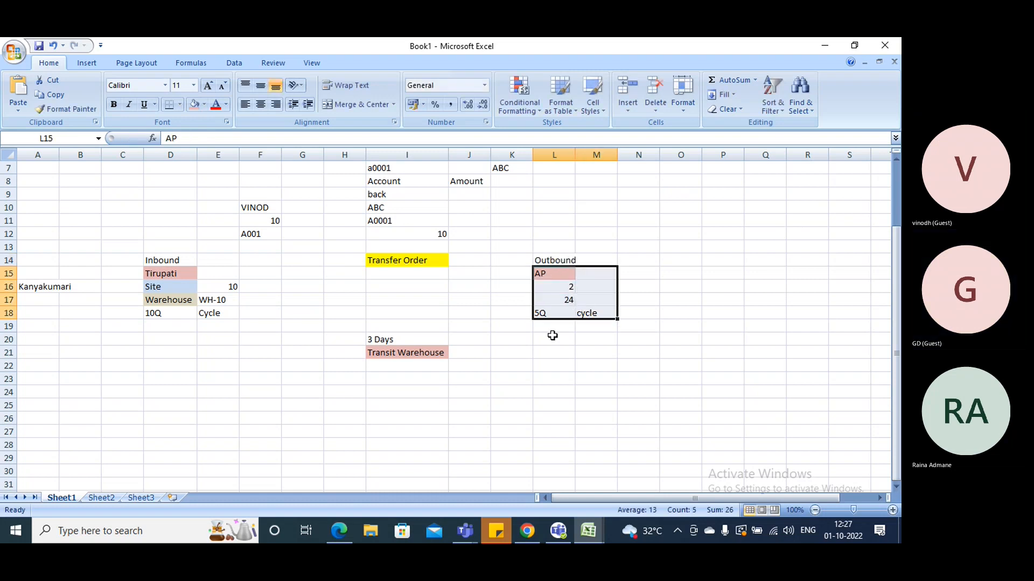
pyautogui.click(549, 351)
pyautogui.moveTo(224, 288); pyautogui.dragTo(218, 312)
pyautogui.hotkey('ctrl', 'c')
pyautogui.click(606, 273)
pyautogui.click(605, 285)
pyautogui.press('Return')
# Move the values 2, 24 and 5Q from L16:L18 to E16:E18 under Inbound
pyautogui.moveTo(560, 286); pyautogui.dragTo(560, 309)
pyautogui.hotkey('ctrl', 'c')
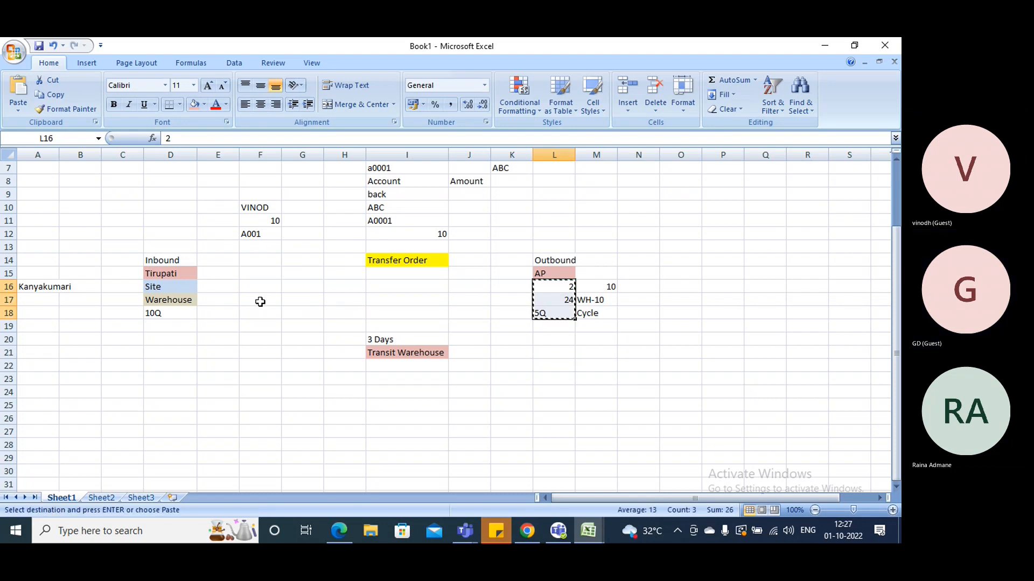
pyautogui.click(224, 285)
pyautogui.press('Return')
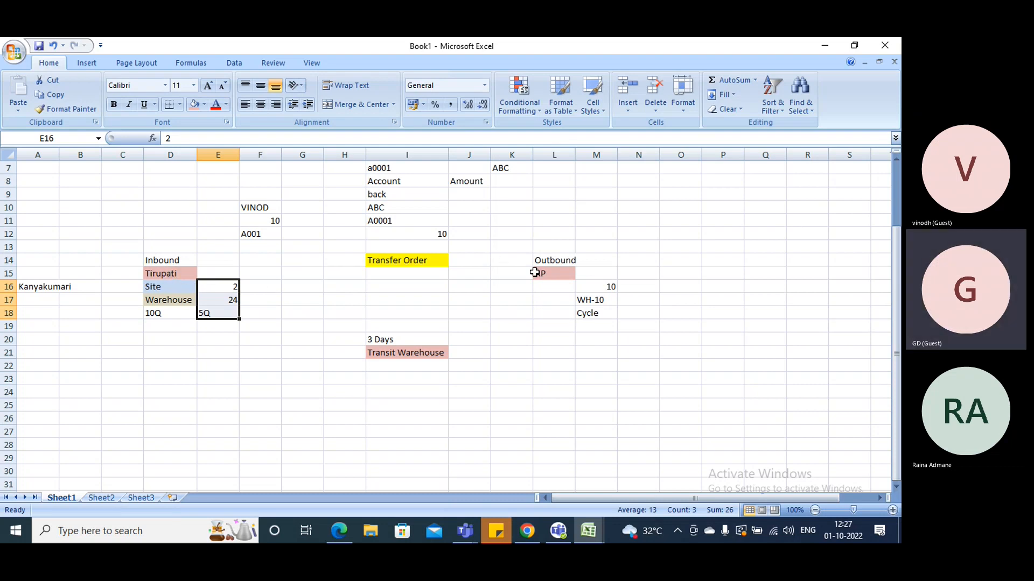
# Swap the two location headings, putting AP in D15 under Inbound and Tirupati in L15 under Outbound
pyautogui.click(560, 272)
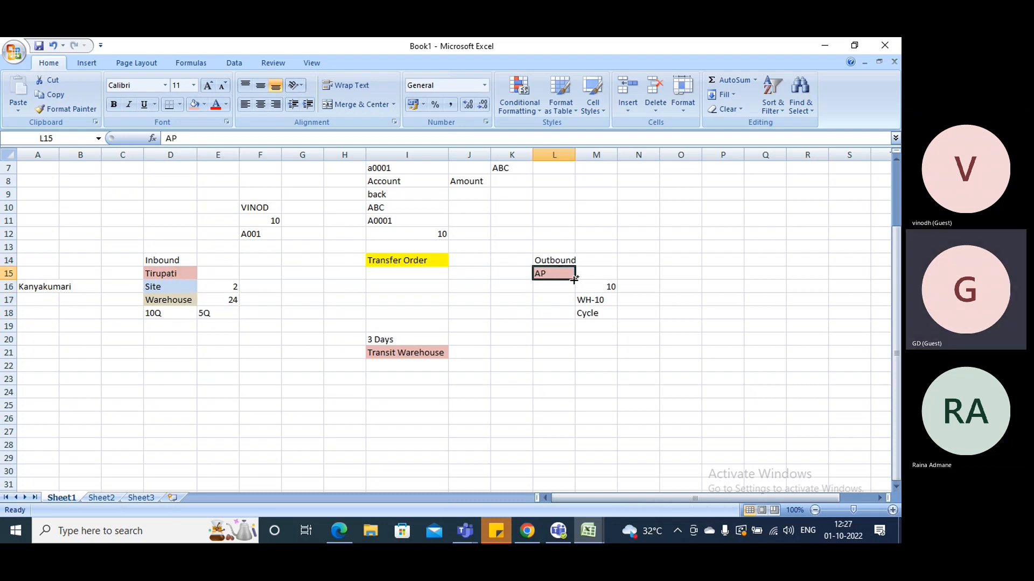
pyautogui.hotkey('ctrl', 'x')
pyautogui.click(168, 273)
pyautogui.hotkey('ctrl', 'v')
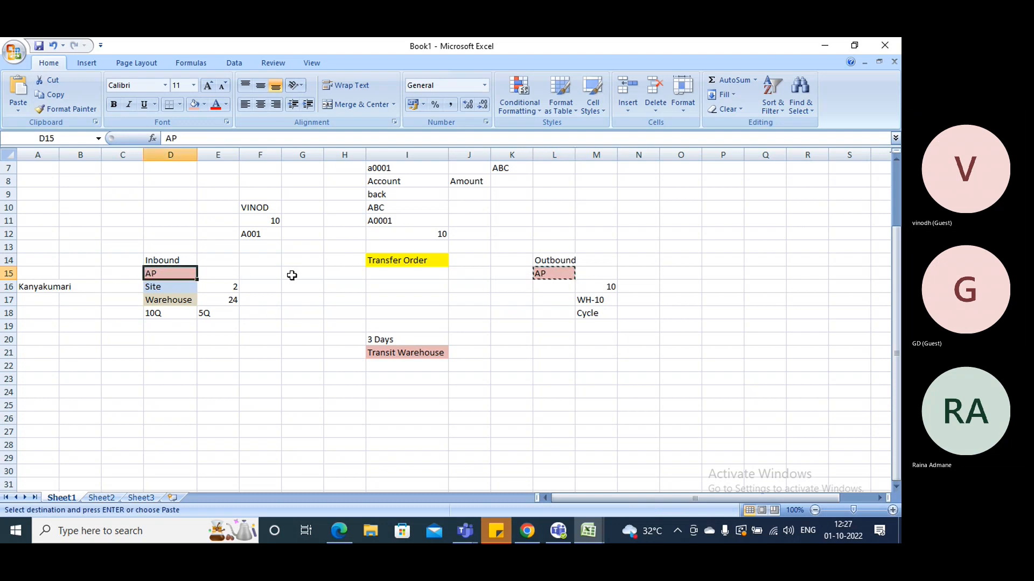
pyautogui.click(550, 275)
pyautogui.write('Tiryu')
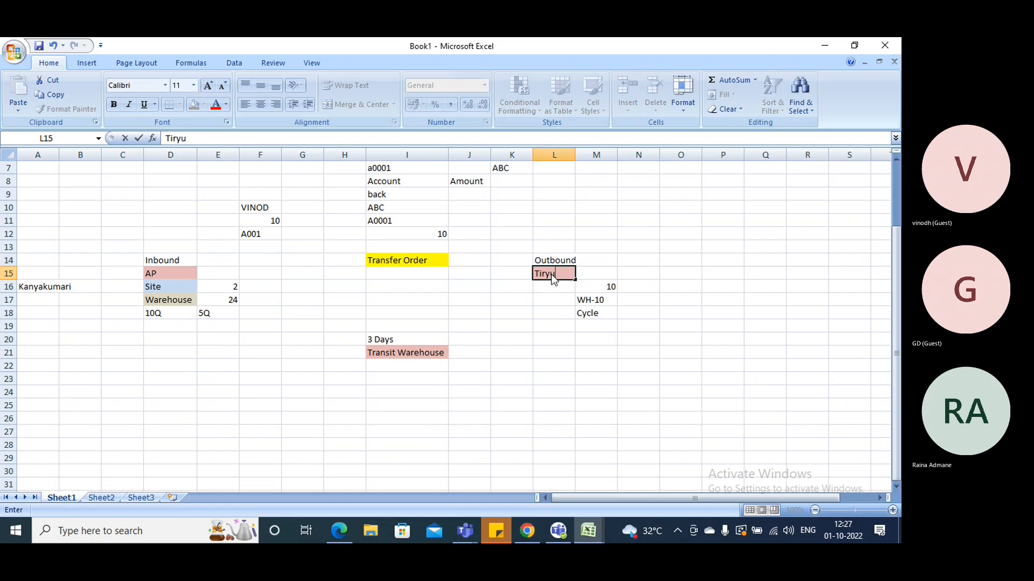
pyautogui.press('BackSpace')
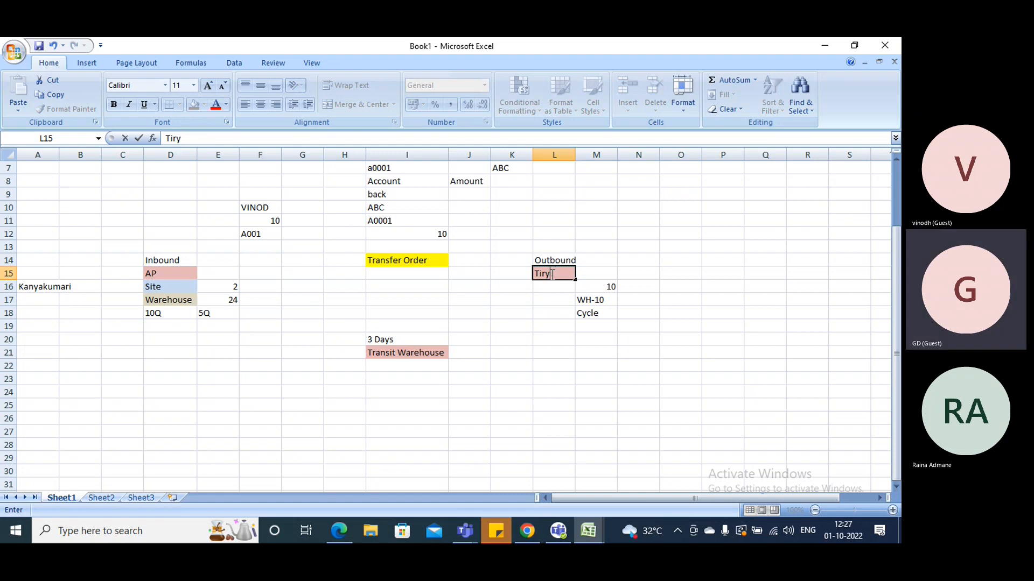
pyautogui.write('upati')
pyautogui.click(596, 312)
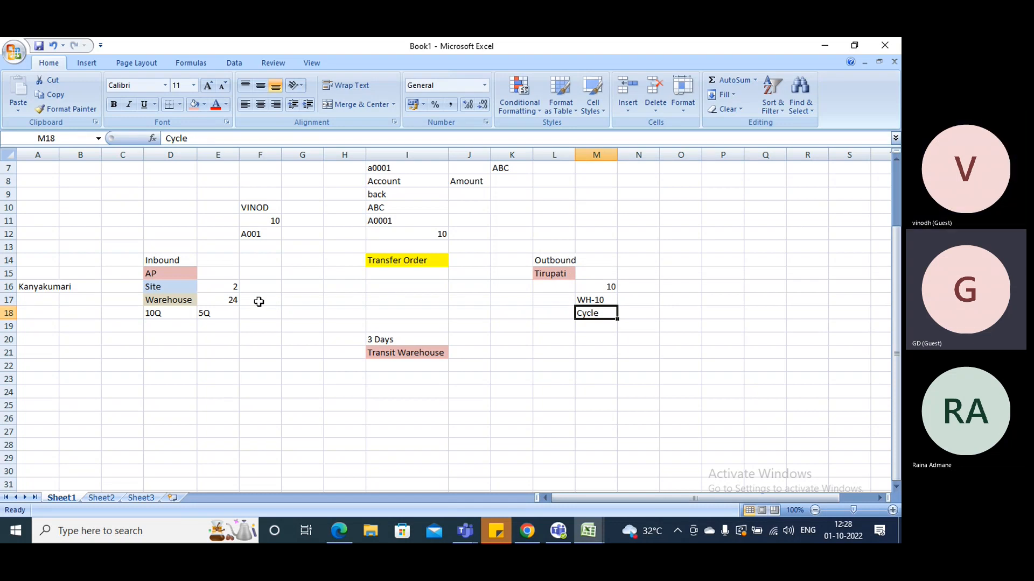
# Copy the Tirupati heading to D15 under Inbound and enter AP in L15 under Outbound
pyautogui.click(171, 273)
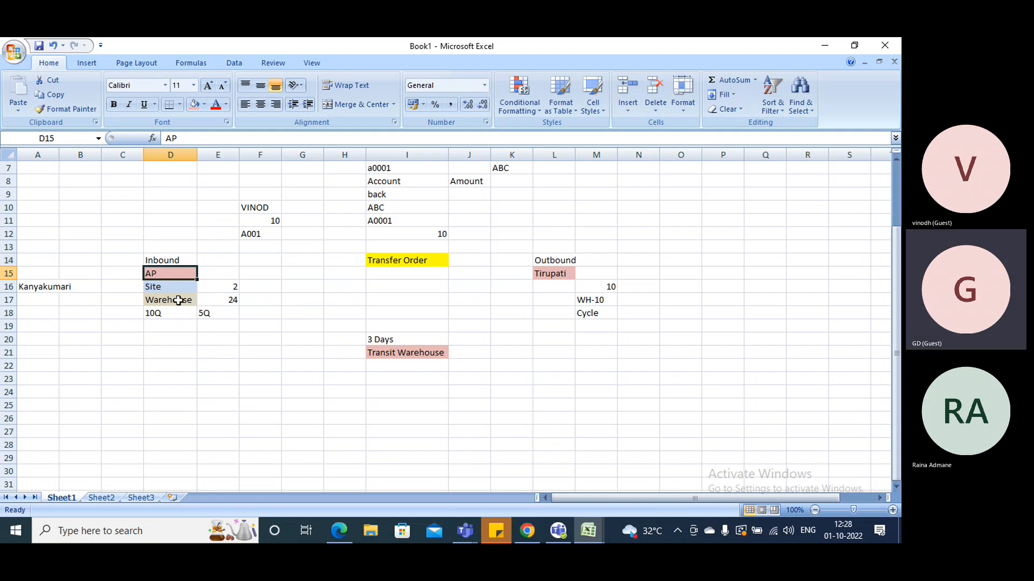
pyautogui.click(535, 275)
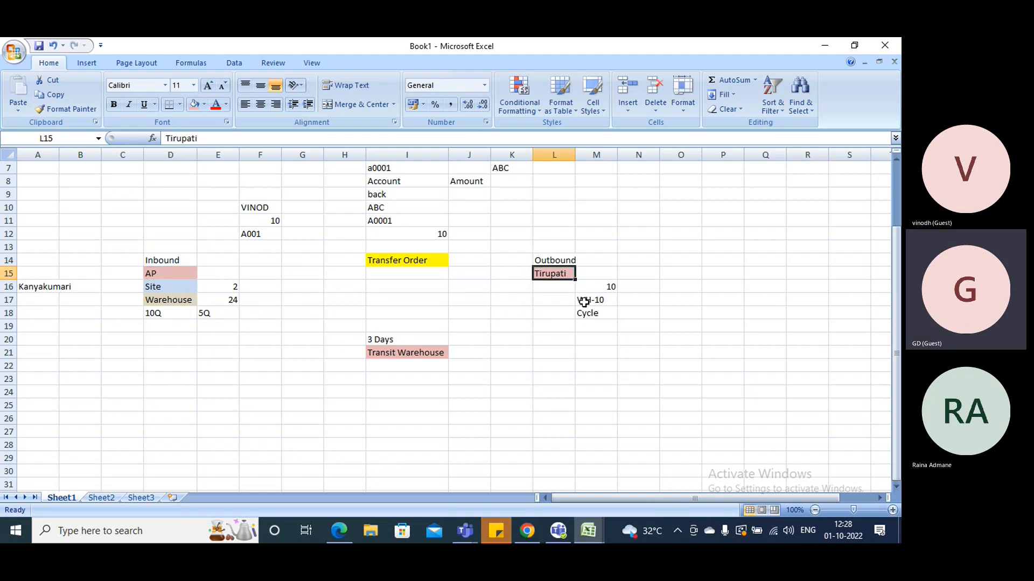
pyautogui.hotkey('ctrl', 'c')
pyautogui.click(153, 273)
pyautogui.hotkey('ctrl', 'v')
pyautogui.moveTo(467, 303); pyautogui.dragTo(515, 281)
pyautogui.click(540, 273)
pyautogui.write('AP')
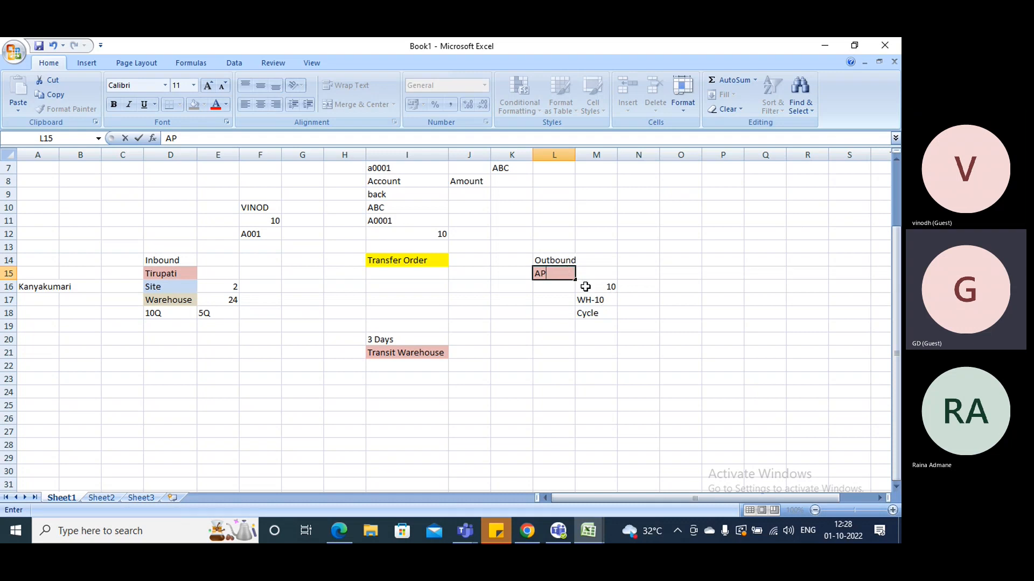
# Switch back to Finance and Operations and open the transfer orders list from the inbound orders
pyautogui.press('F2')
pyautogui.hotkey('alt', 'Tab')
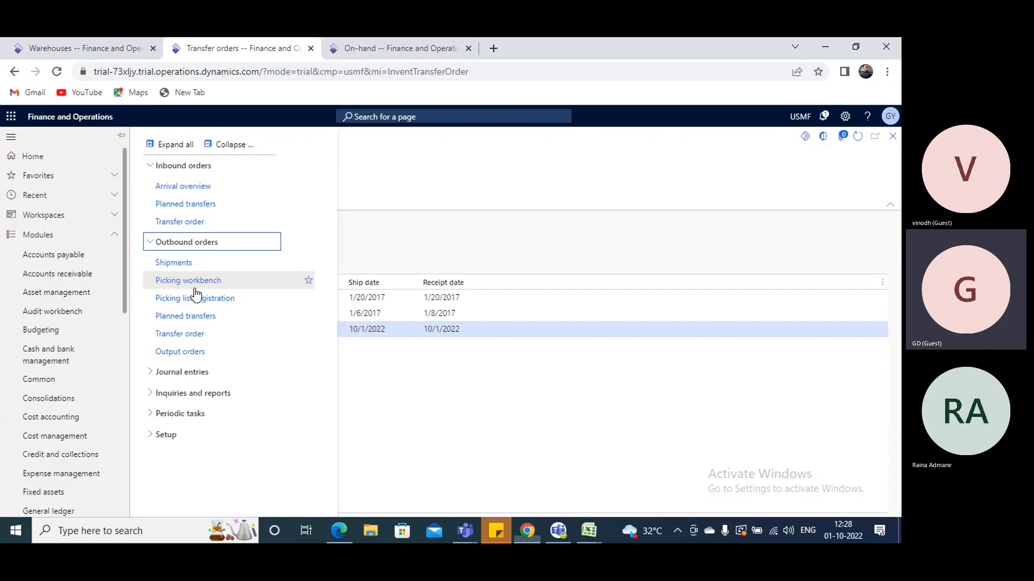
pyautogui.click(175, 223)
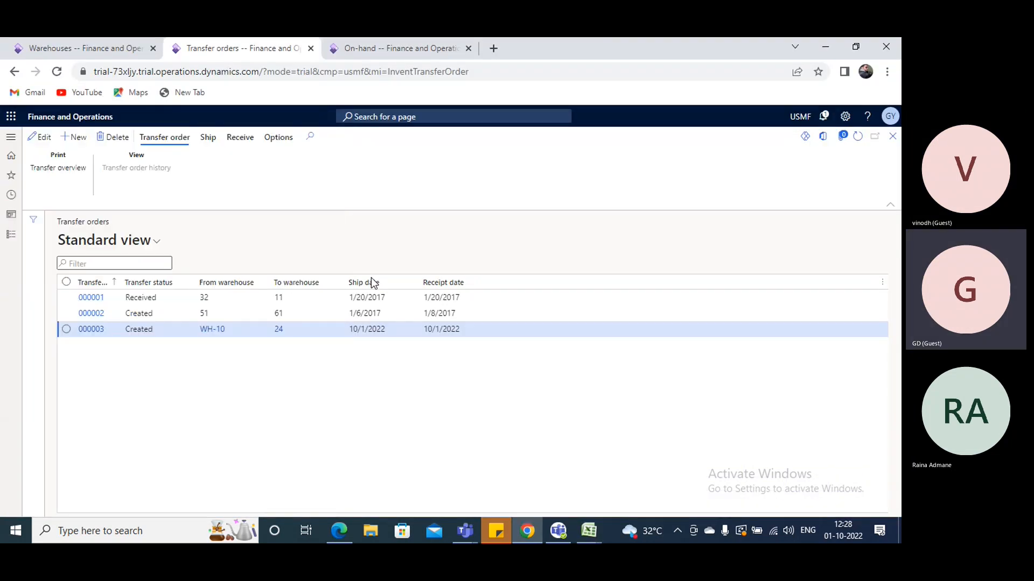
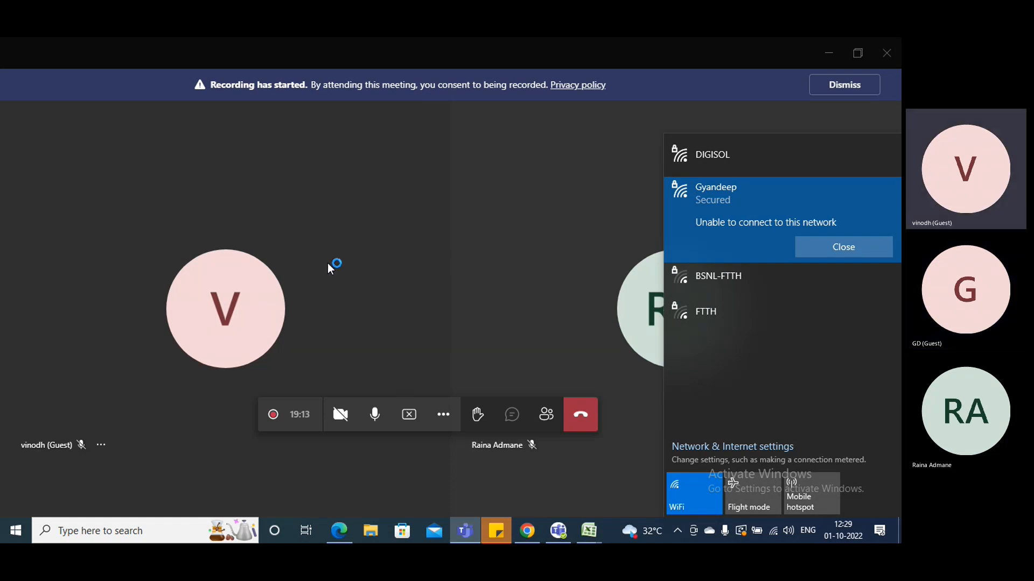
# Minimise the meeting window and set the new transfer order's From warehouse to WH-10
pyautogui.click(411, 388)
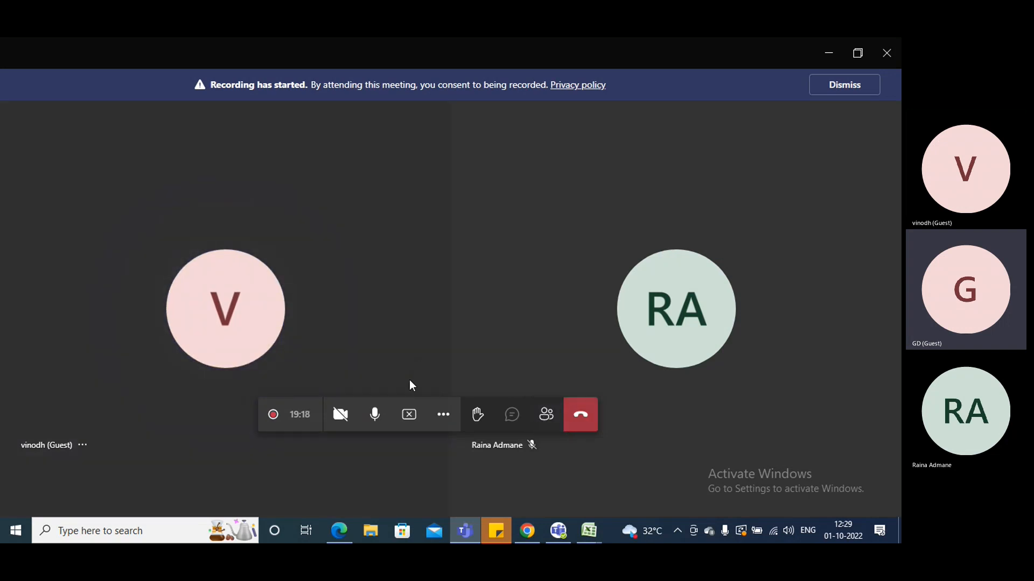
pyautogui.click(829, 54)
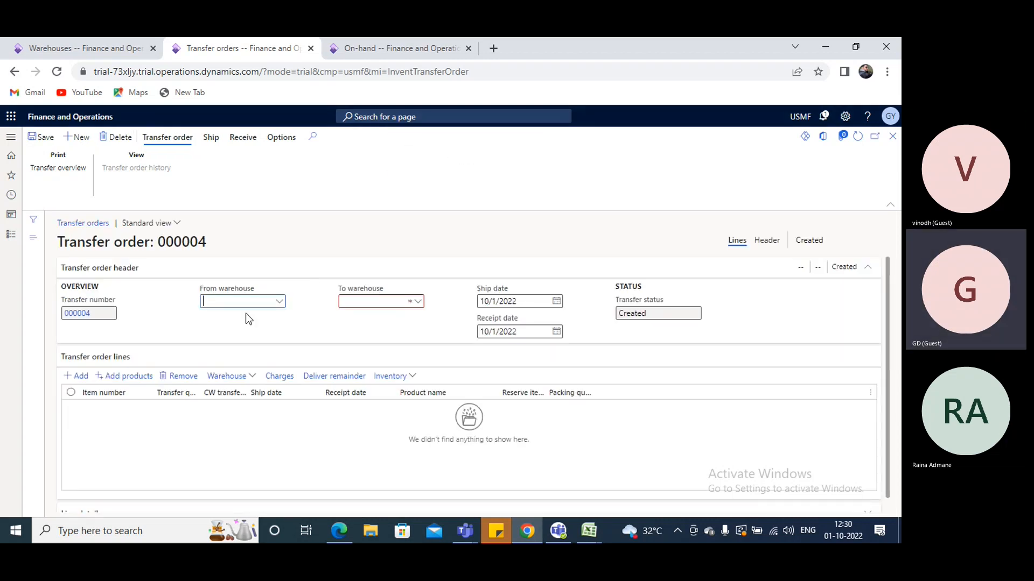
pyautogui.write('WH')
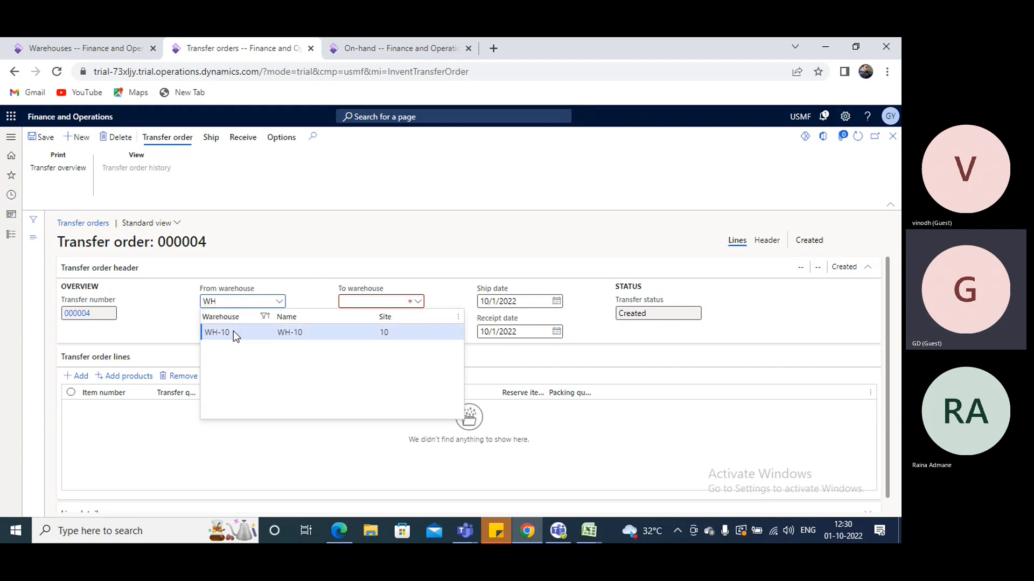
pyautogui.click(234, 331)
# Set the To warehouse to 24, checking it against the inbound and outbound notes in Excel
pyautogui.click(372, 300)
pyautogui.write('24')
pyautogui.moveTo(577, 519)
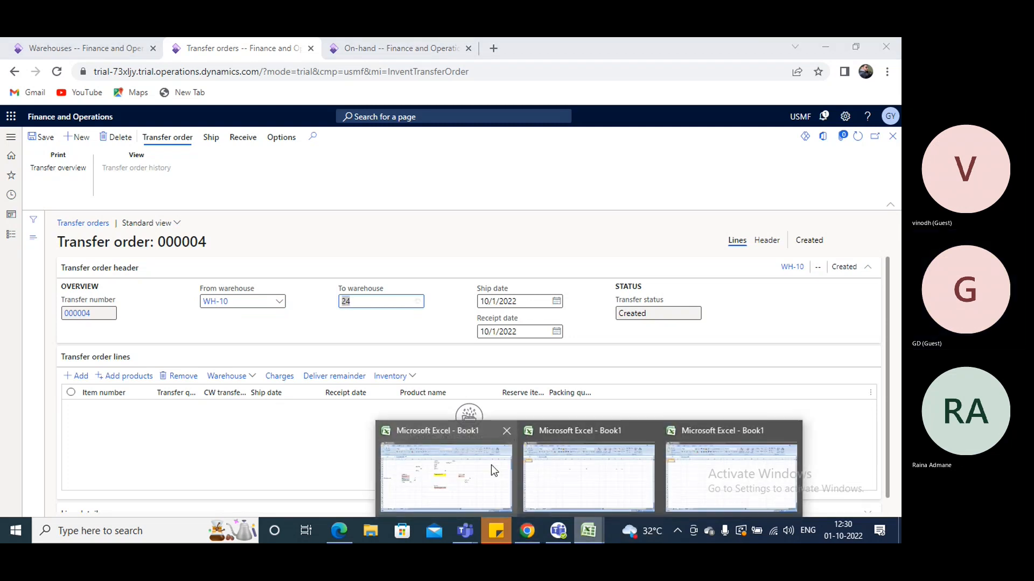
pyautogui.click(491, 464)
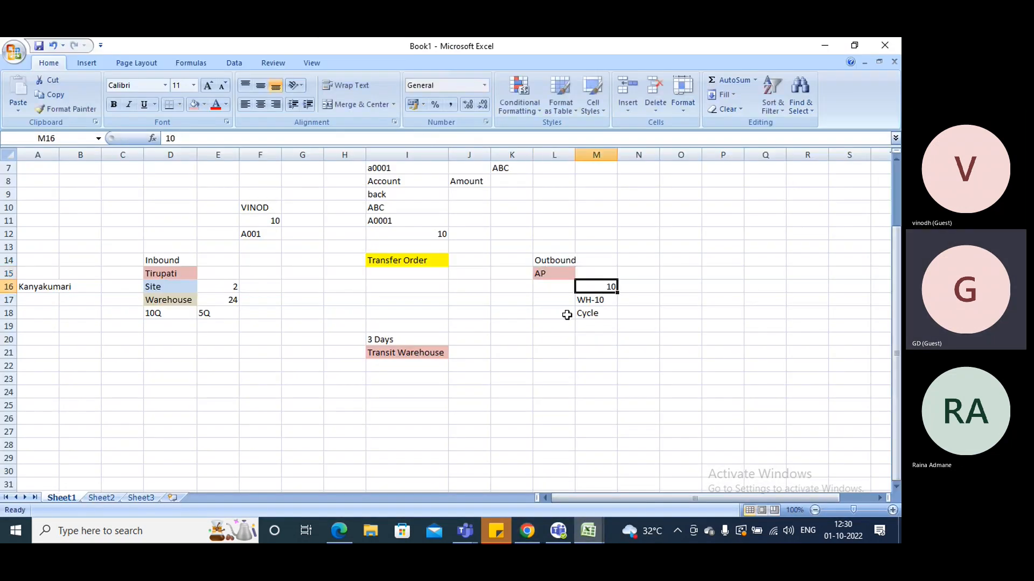
pyautogui.press('Return')
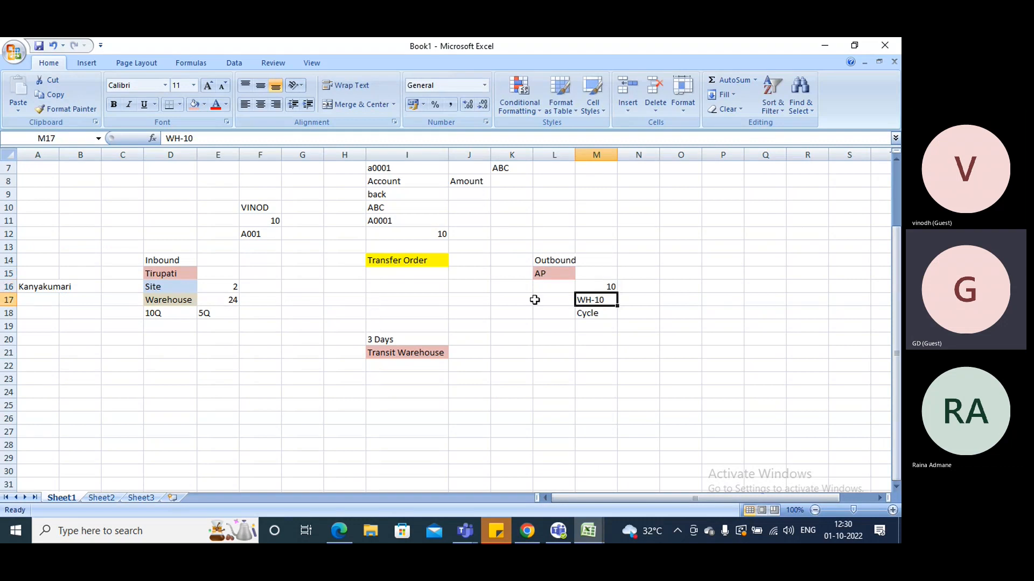
pyautogui.hotkey('alt', 'Tab')
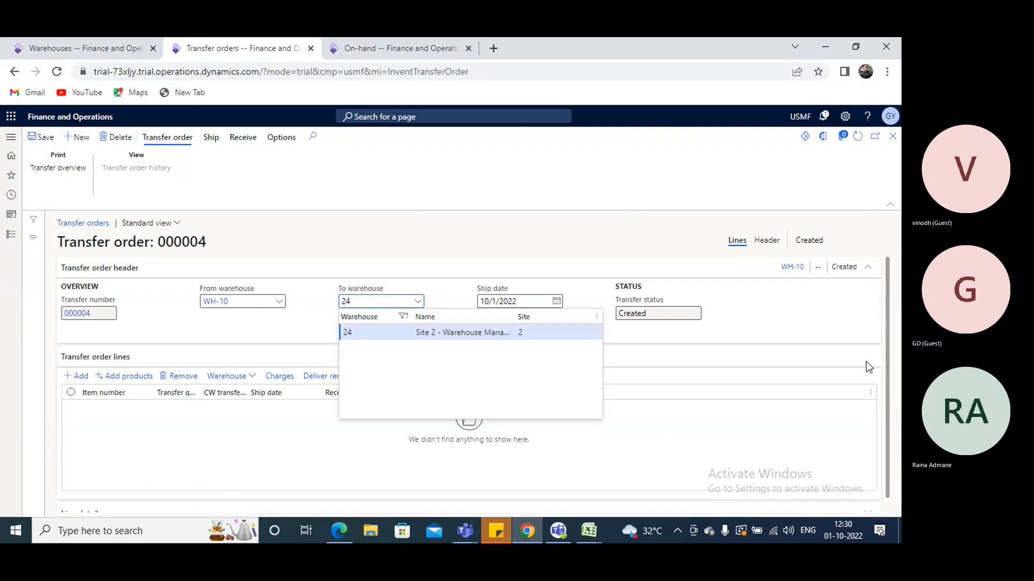
pyautogui.press('Return')
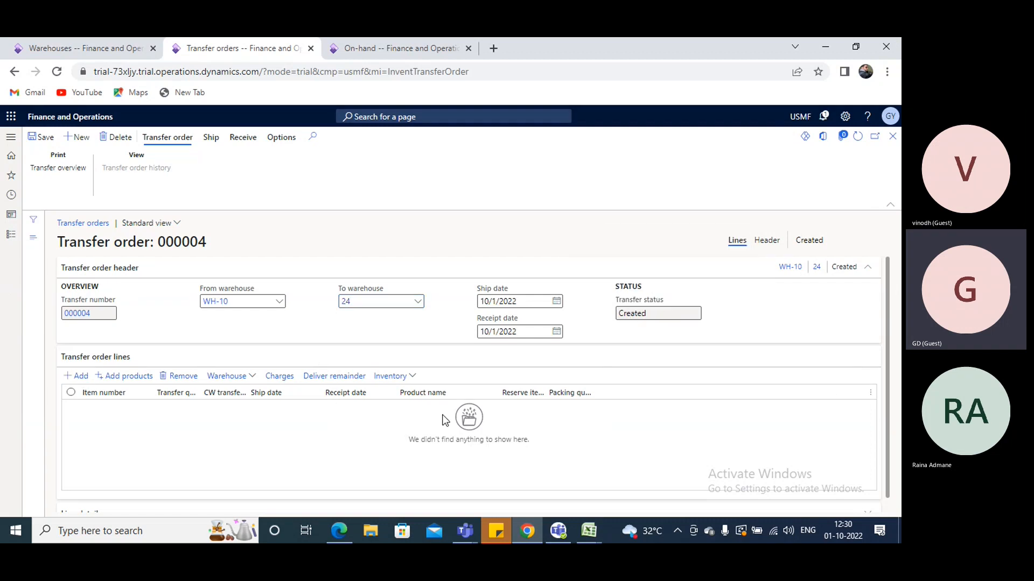
# Add a transfer order line for item A0001 with a transfer quantity of 5
pyautogui.click(162, 434)
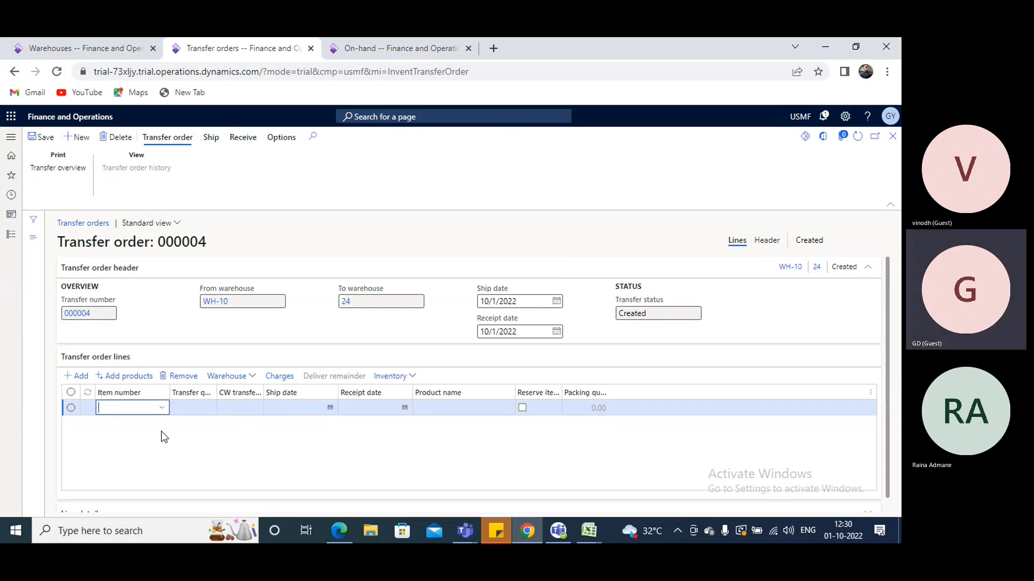
pyautogui.write('a0001')
pyautogui.press('Tab')
pyautogui.click(198, 403)
pyautogui.write('5')
pyautogui.press('Tab')
pyautogui.press('Tab')
pyautogui.press('Tab')
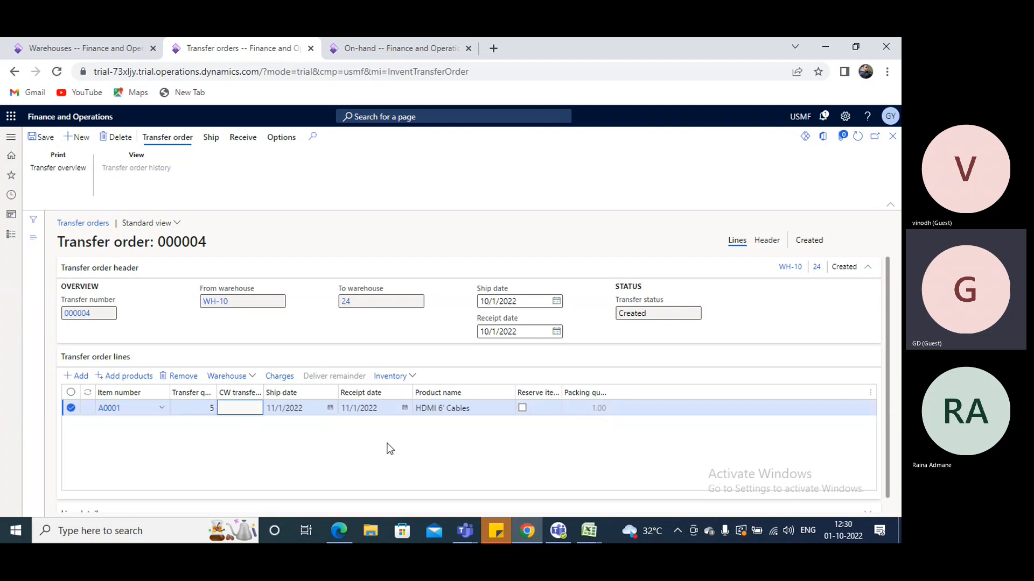
pyautogui.press('Tab')
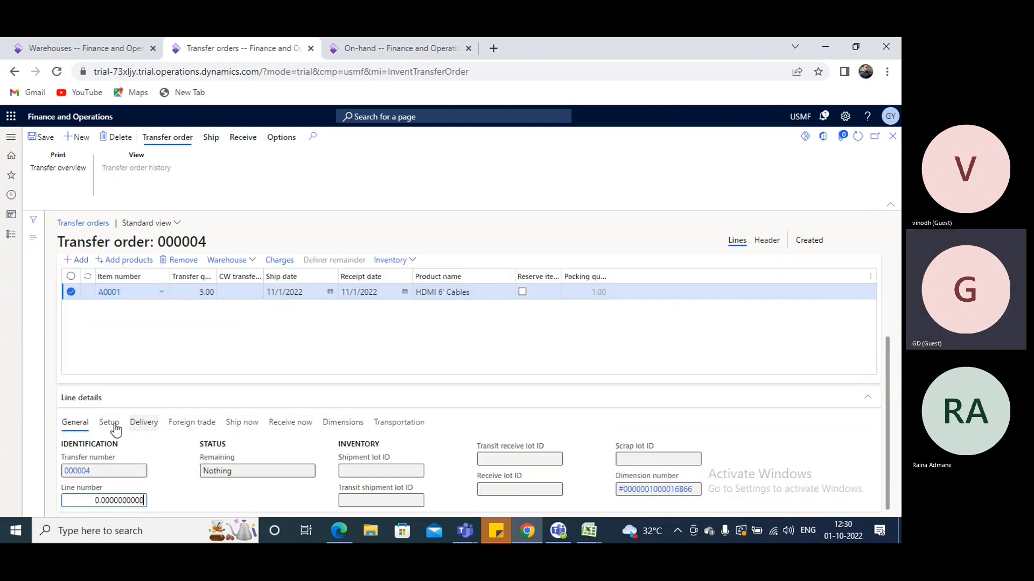
# Try to set the location Gpick in the line's inventory dimensions
pyautogui.click(344, 423)
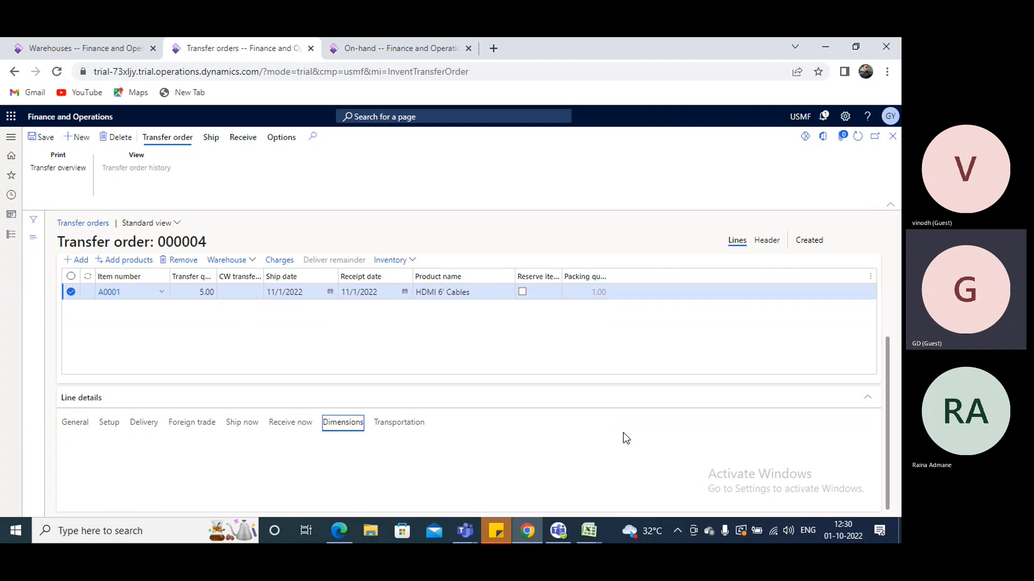
pyautogui.click(545, 489)
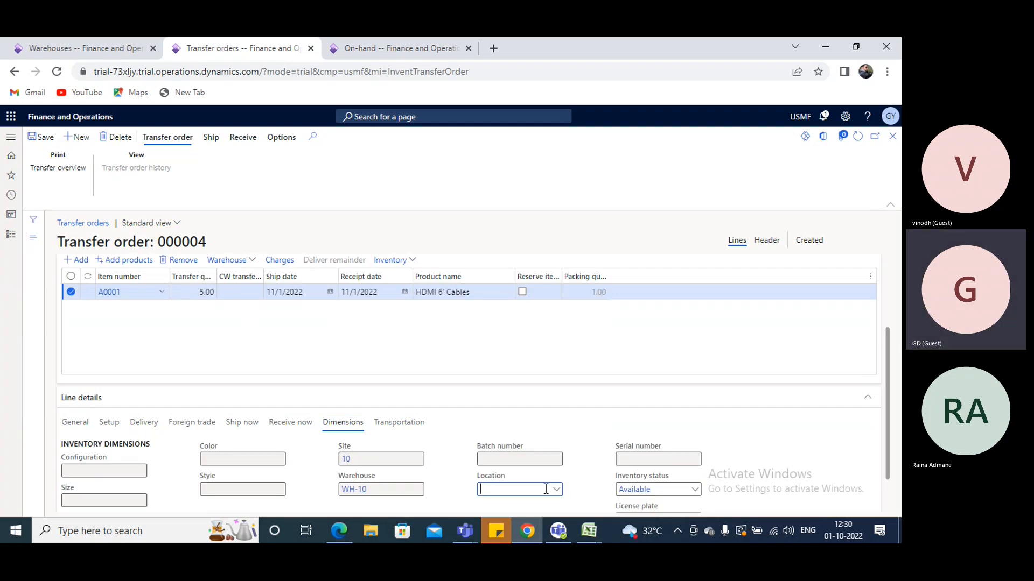
pyautogui.write('Gpick')
# Switch to the on-hand page, open the warehouse Locations setup and start a new location for warehouse WH-10
pyautogui.click(375, 49)
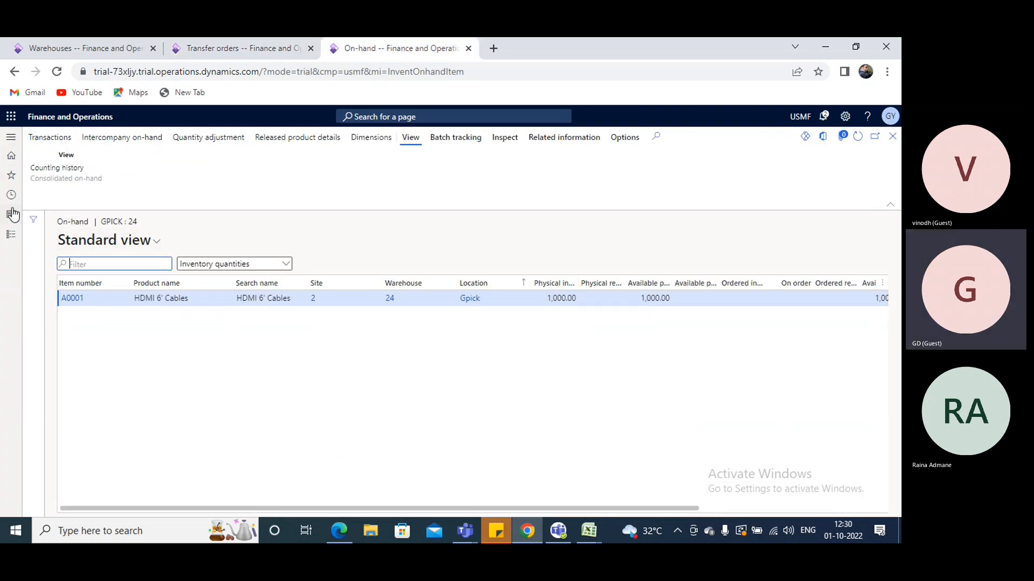
pyautogui.click(11, 234)
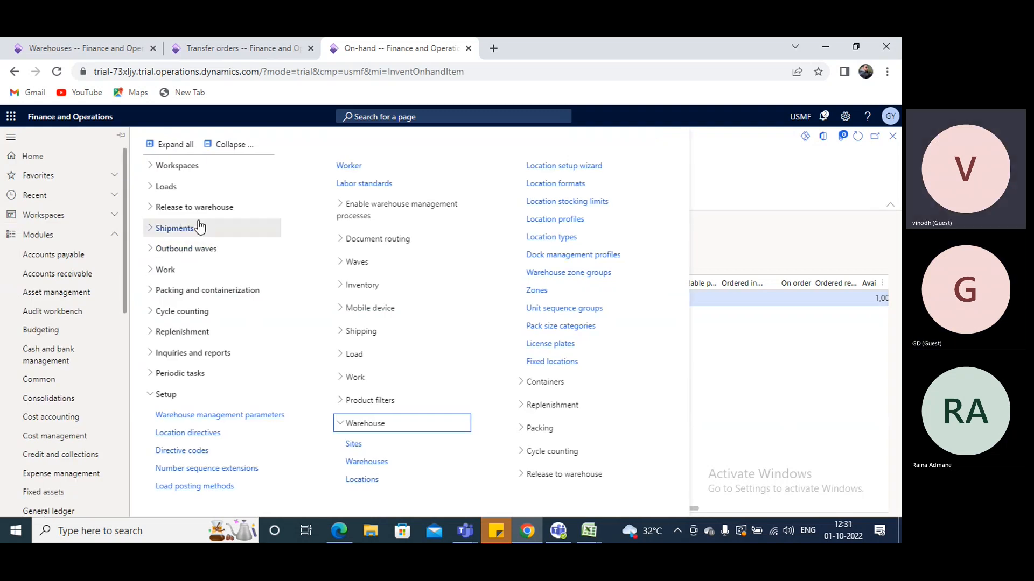
pyautogui.click(367, 483)
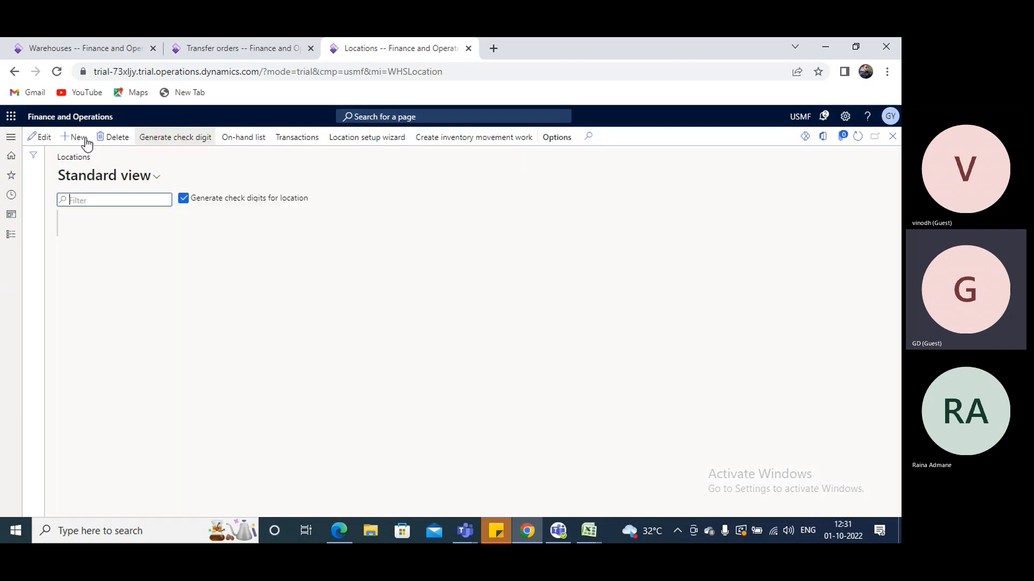
pyautogui.click(82, 139)
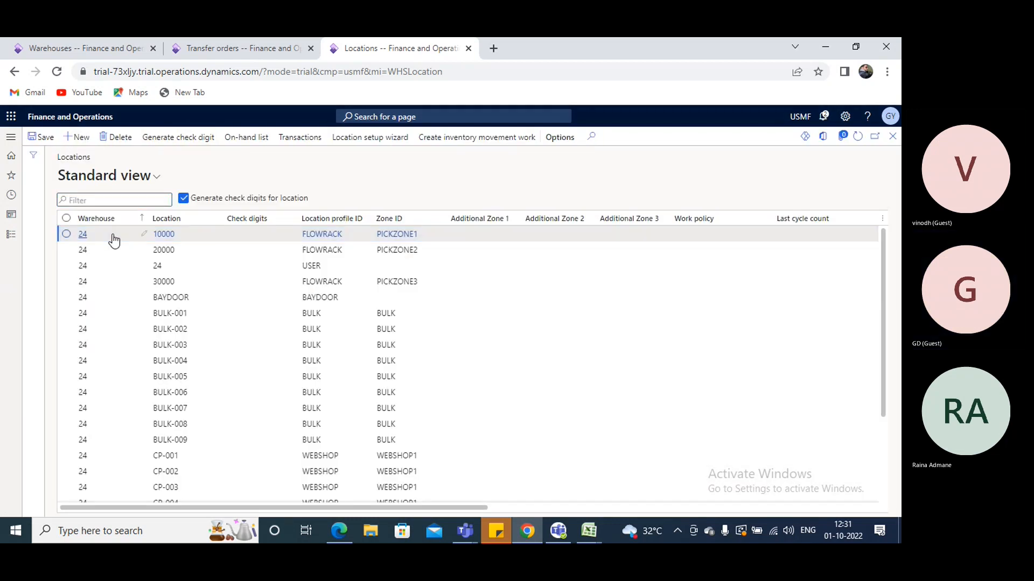
pyautogui.write('WH')
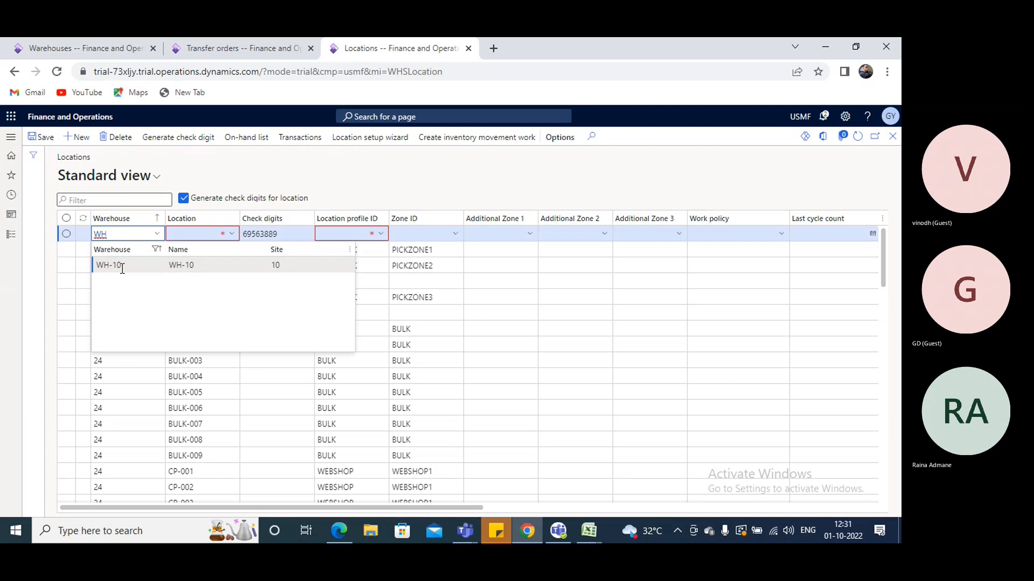
pyautogui.click(199, 235)
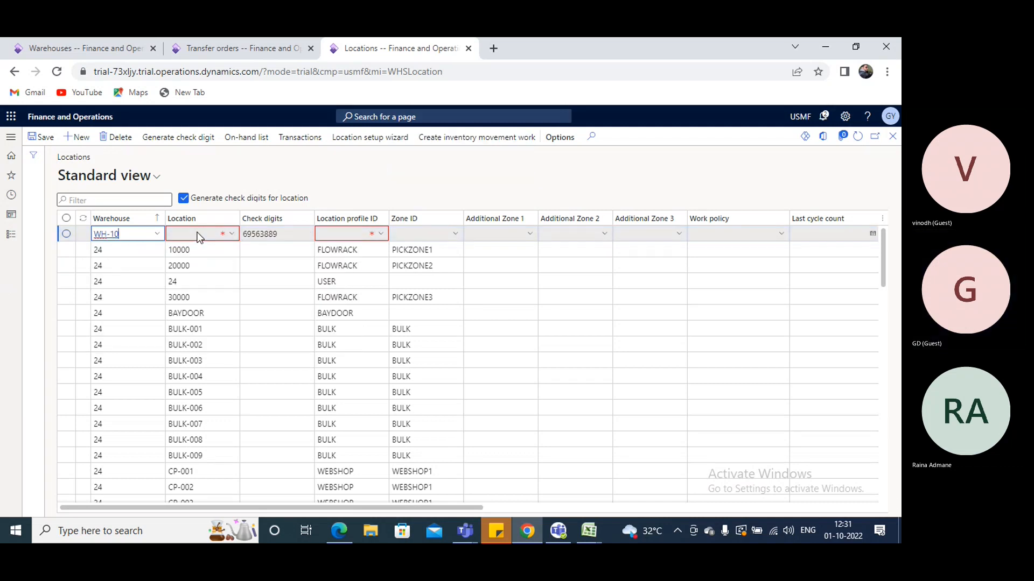
# Name the new WH-10 location GPoick2 and assign it the BULK location profile
pyautogui.click(198, 235)
pyautogui.write('GPoick2')
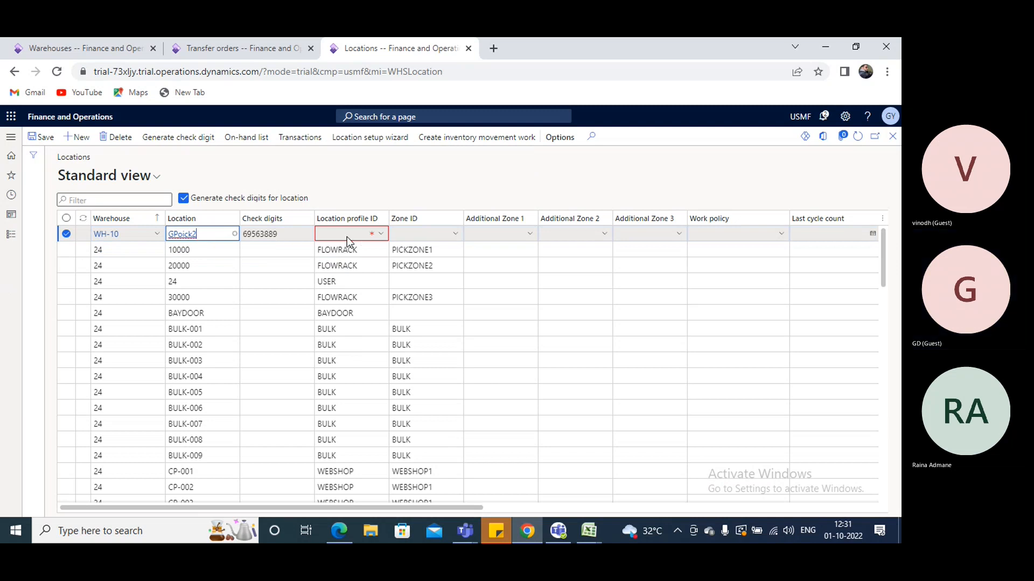
pyautogui.click(347, 237)
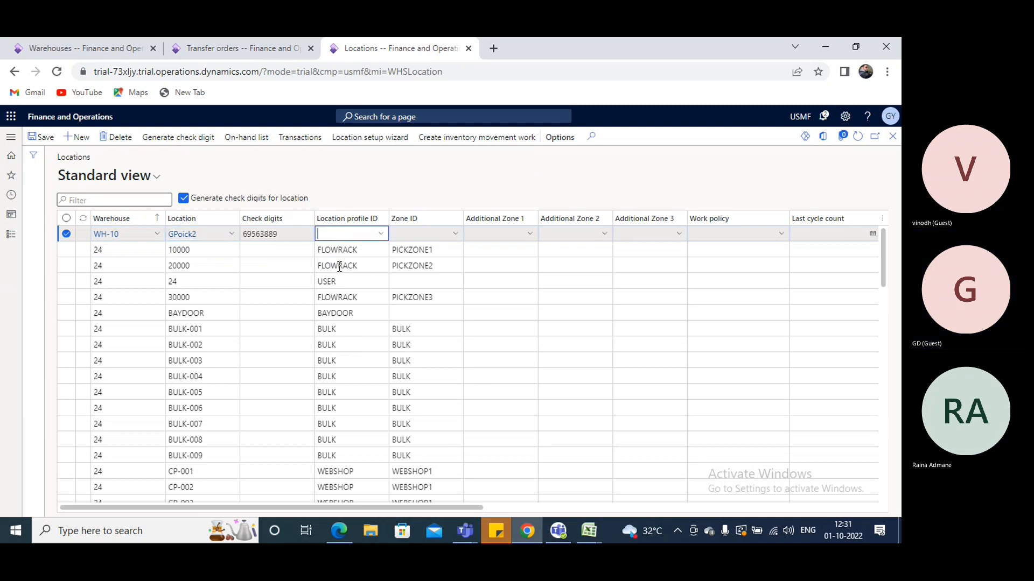
pyautogui.click(382, 233)
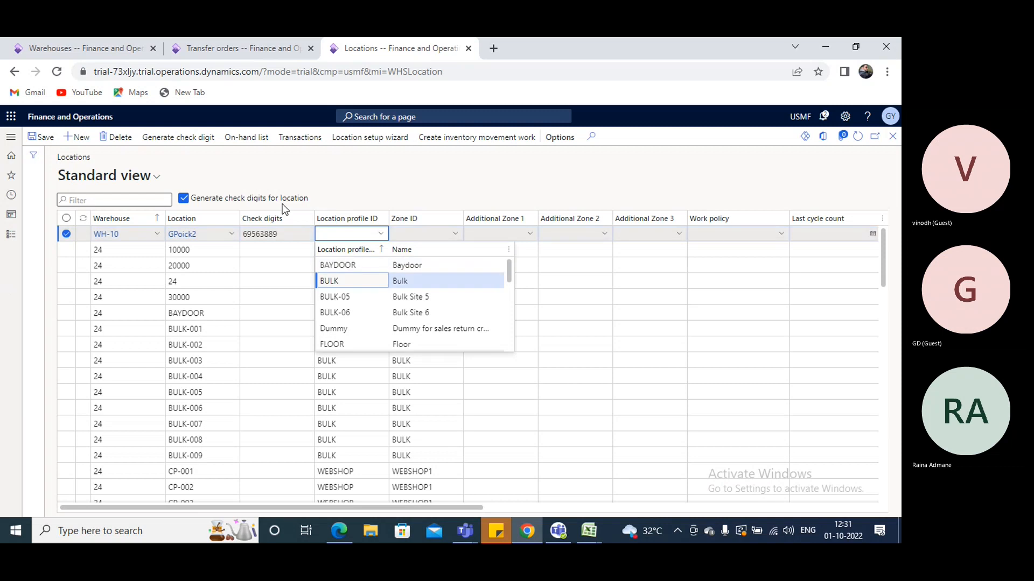
pyautogui.press('Return')
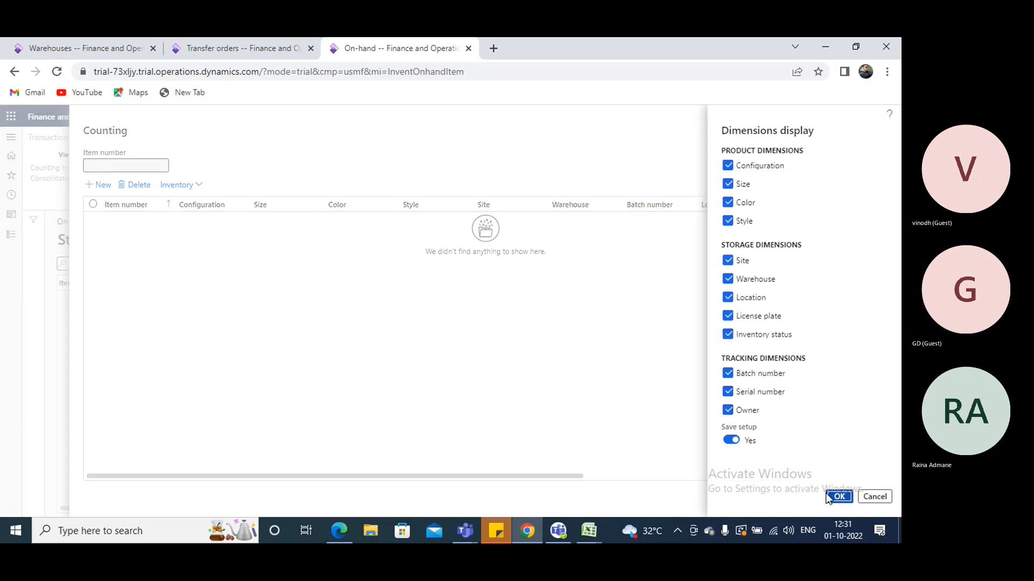
# Add a counting line for item A0001 in warehouse WH-10
pyautogui.click(98, 184)
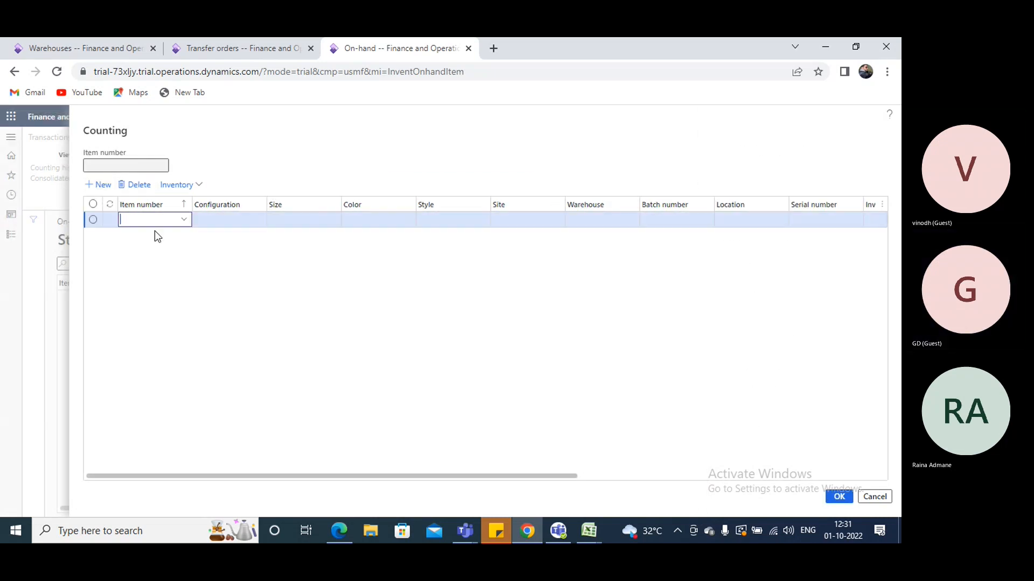
pyautogui.write('a0001')
pyautogui.press('Tab')
pyautogui.press('Tab')
pyautogui.press('Tab')
pyautogui.press('Tab')
pyautogui.press('Tab')
pyautogui.press('Tab')
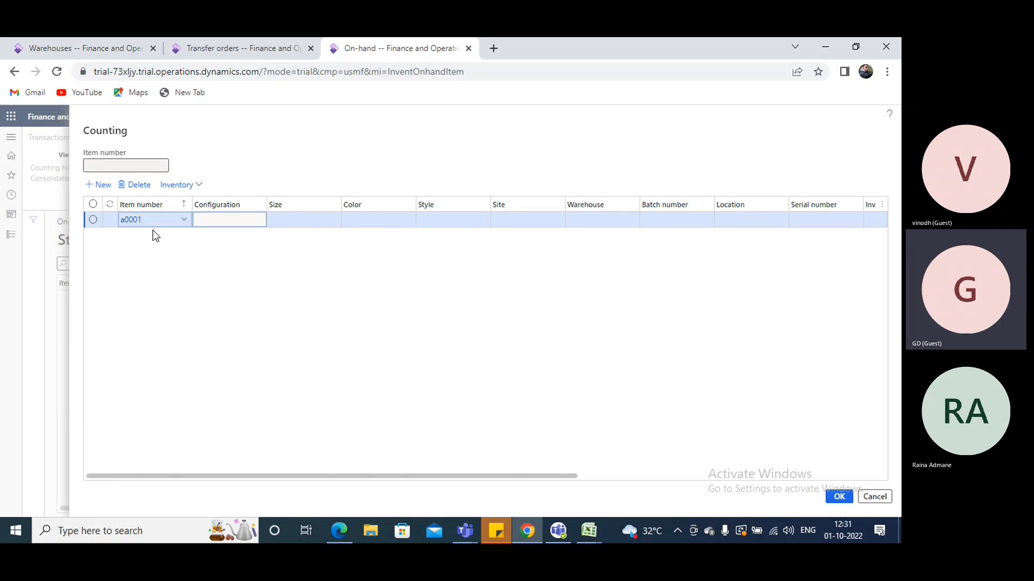
pyautogui.write('wh')
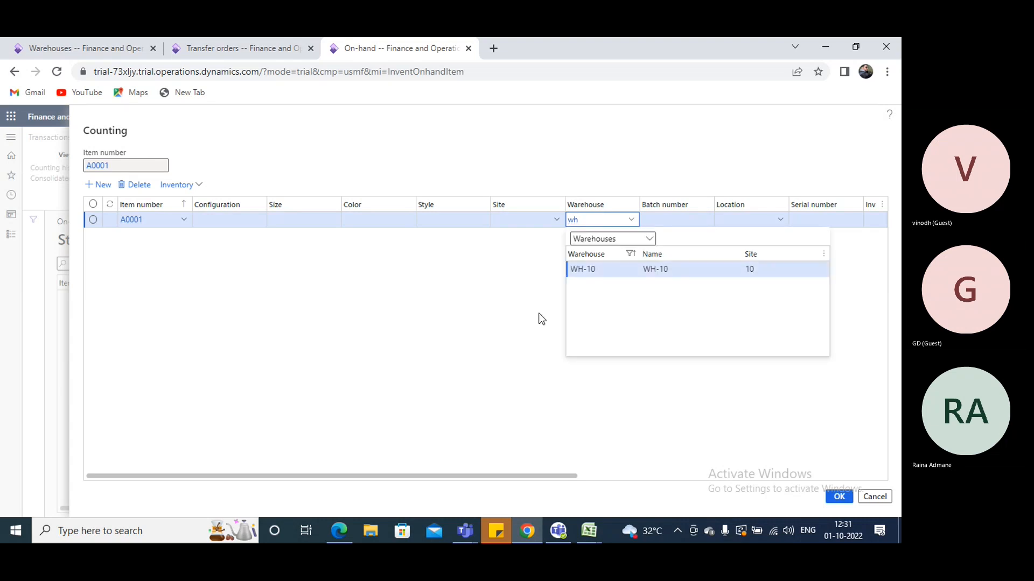
pyautogui.press('Tab')
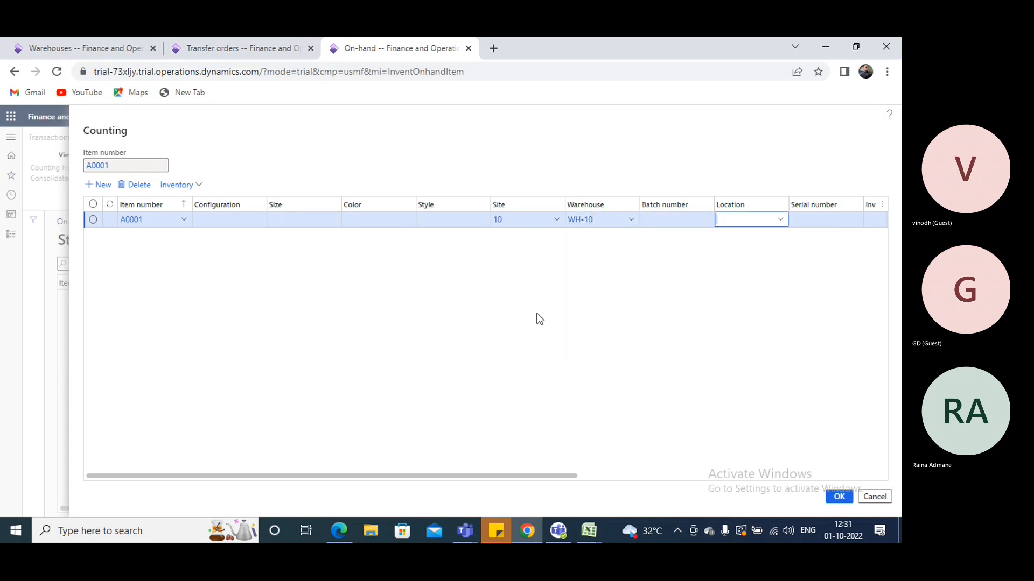
# Complete the counting line with location GPoick2, inventory status Available and quantity 1000, and confirm the count
pyautogui.write('C')
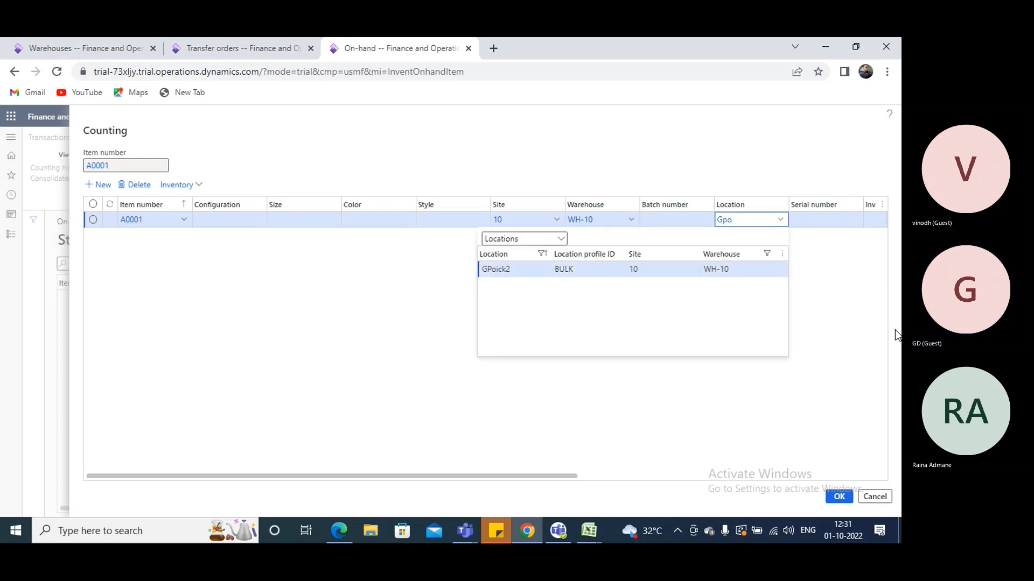
pyautogui.press('Tab')
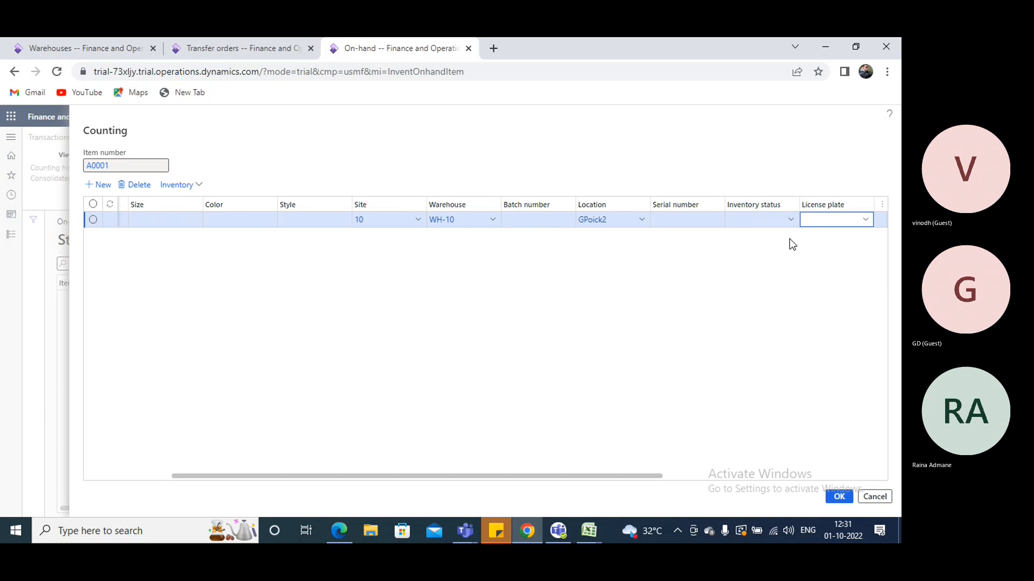
pyautogui.click(788, 221)
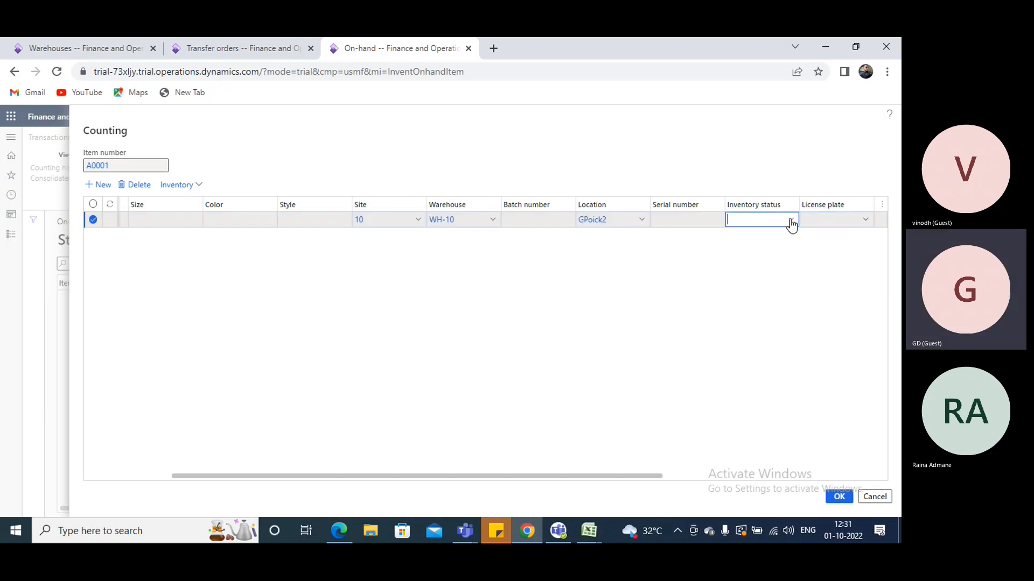
pyautogui.click(683, 252)
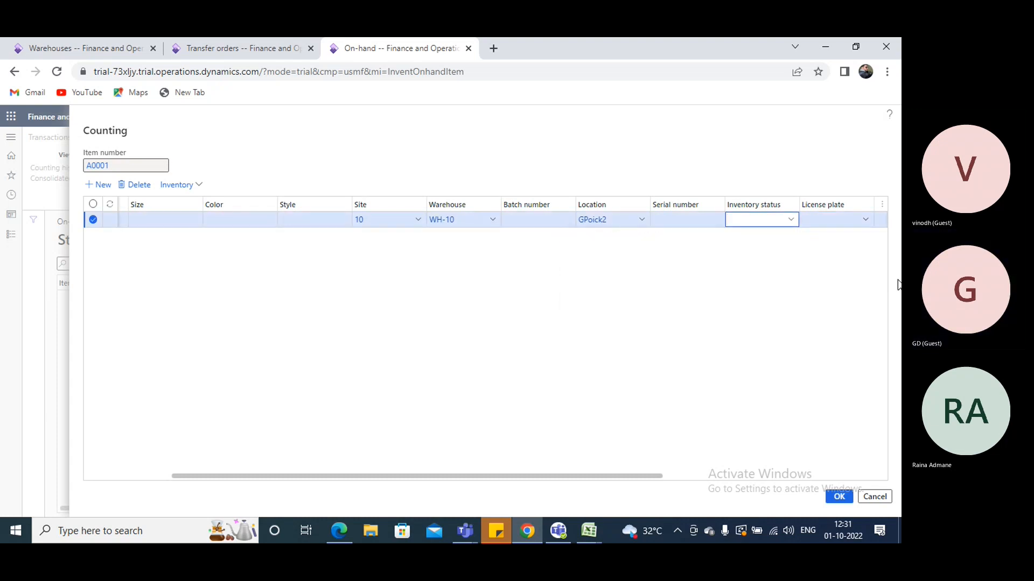
pyautogui.press('Tab')
pyautogui.press('Tab')
pyautogui.press('Tab')
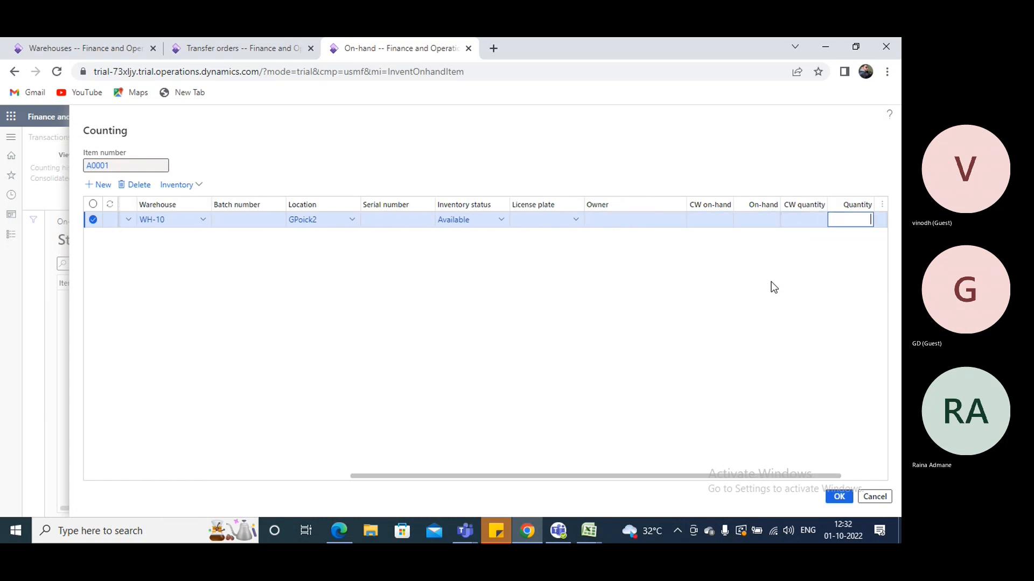
pyautogui.write('1000')
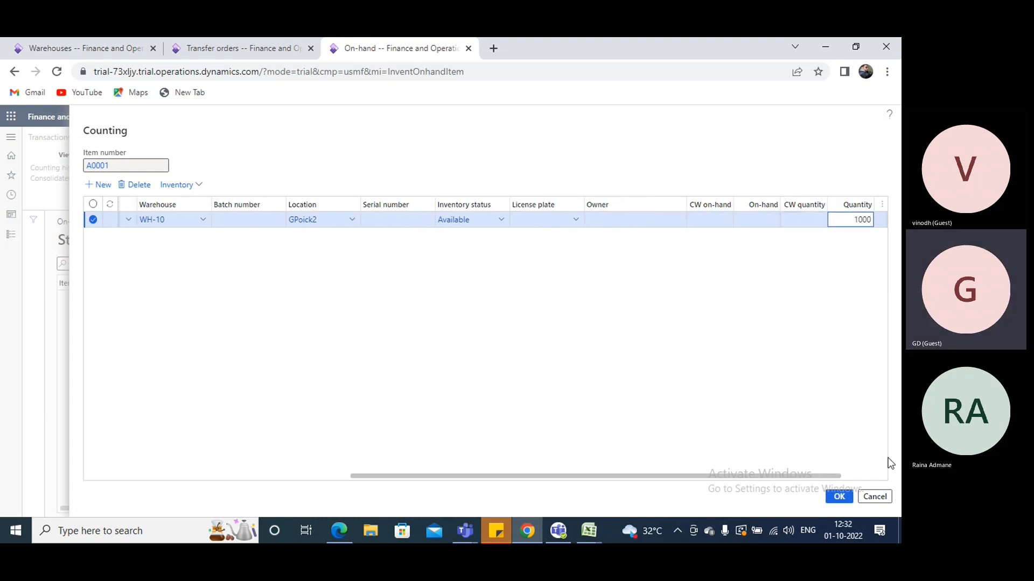
pyautogui.click(833, 498)
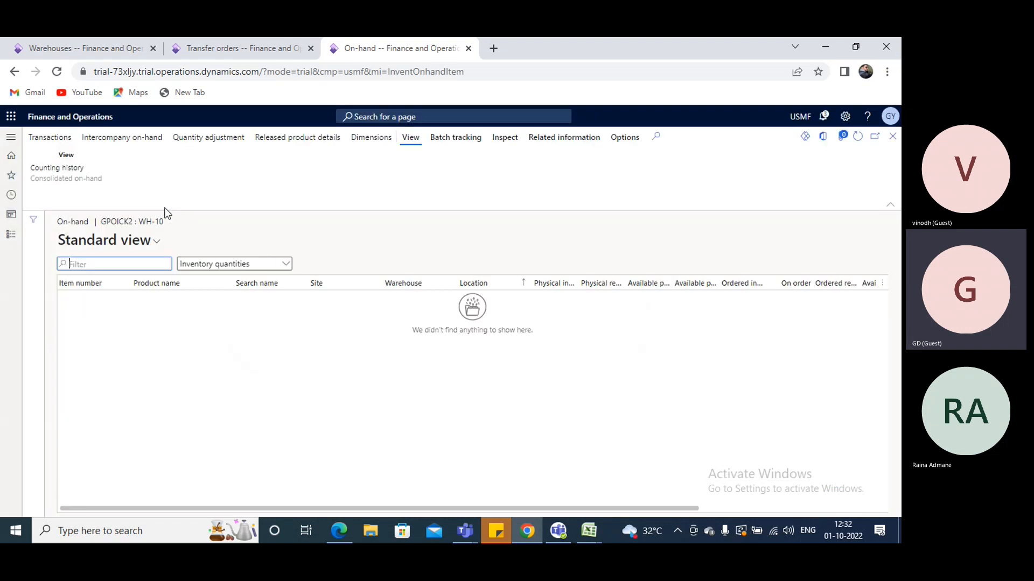
# Switch to the transfer order, set the A0001 line's inventory location to GPoick2 and save the order
pyautogui.click(214, 49)
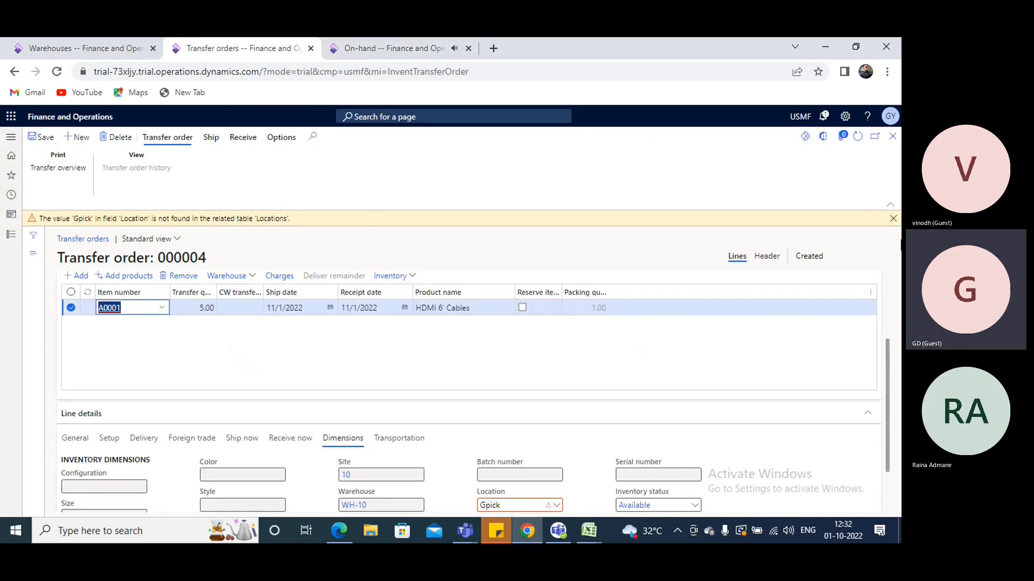
pyautogui.click(892, 218)
pyautogui.click(552, 490)
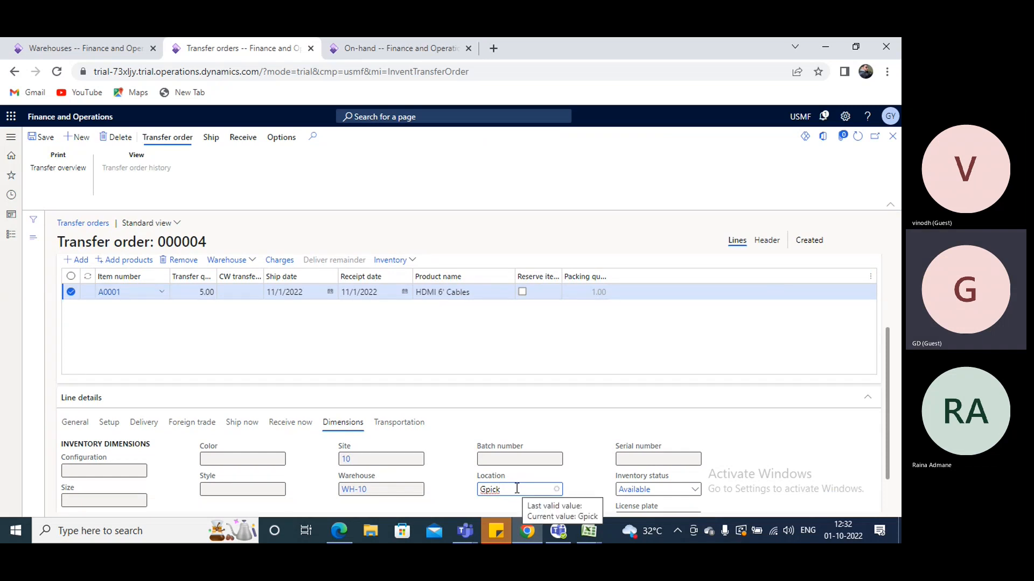
pyautogui.moveTo(517, 489); pyautogui.dragTo(449, 491)
pyautogui.press('BackSpace')
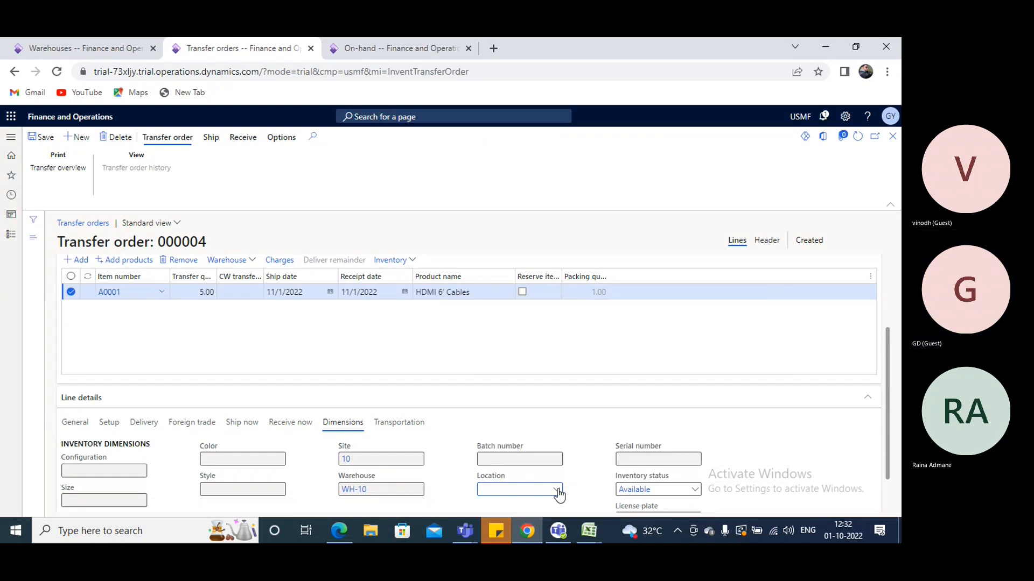
pyautogui.click(557, 491)
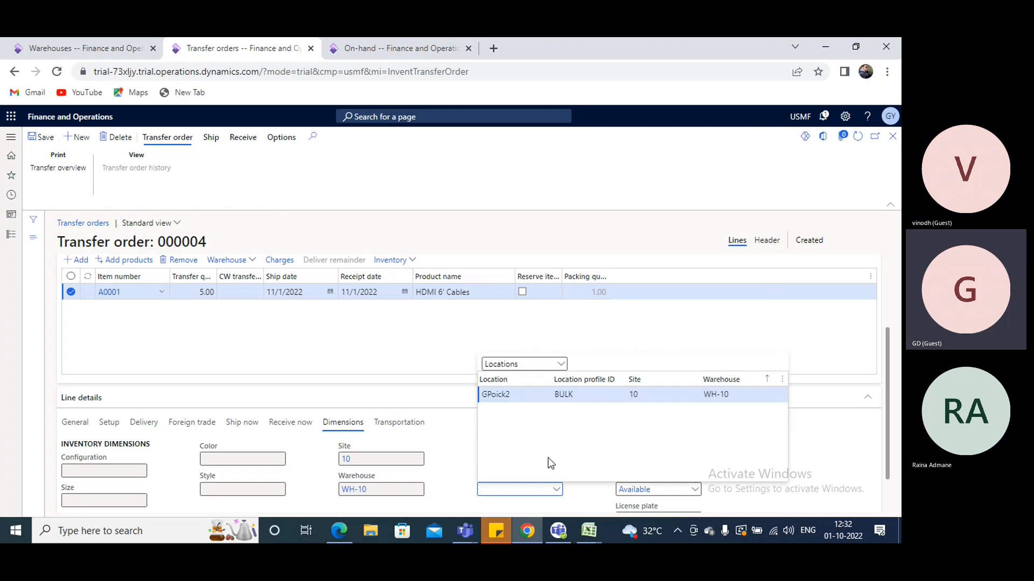
pyautogui.click(519, 393)
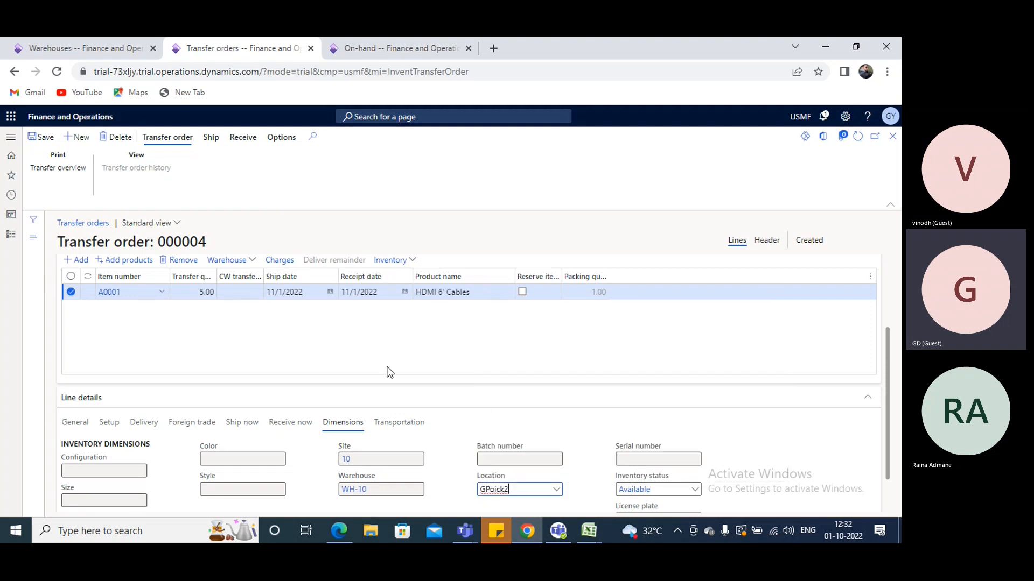
pyautogui.scroll(-1, 429, 386)
pyautogui.click(41, 138)
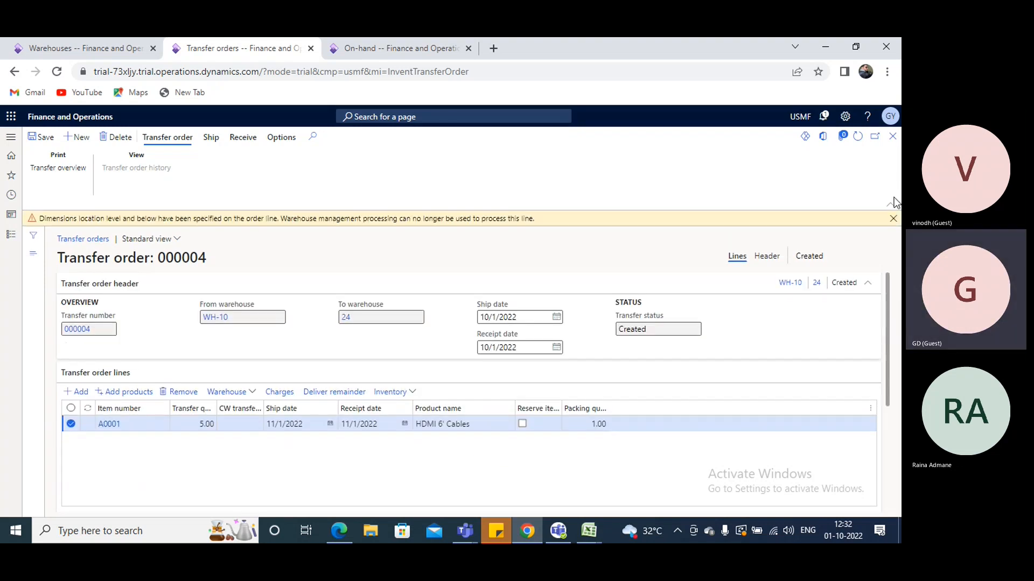
pyautogui.click(893, 218)
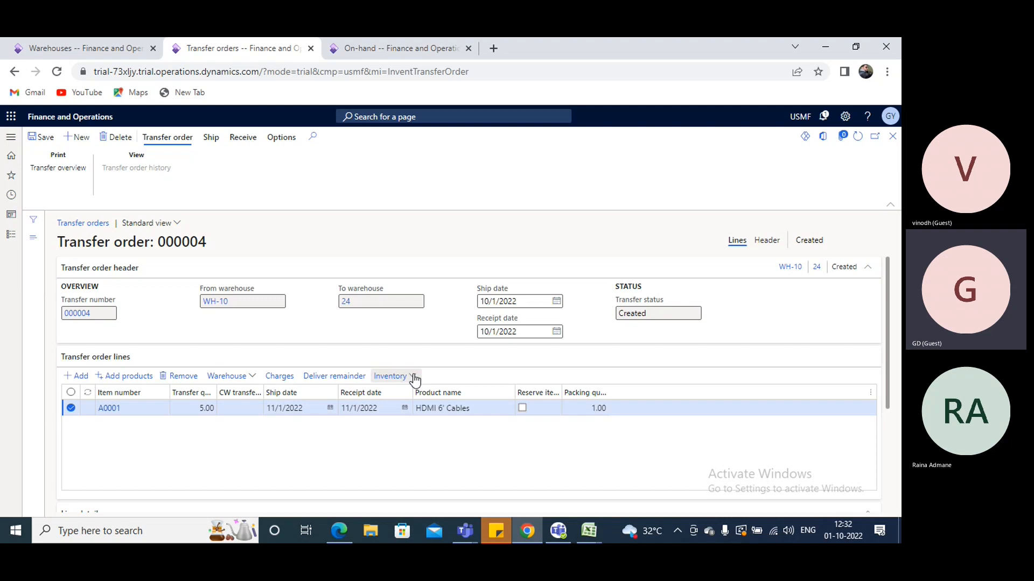
# Open the inventory transactions of the A0001 transfer line and examine the issue, receipt, warehouse and location details
pyautogui.click(415, 376)
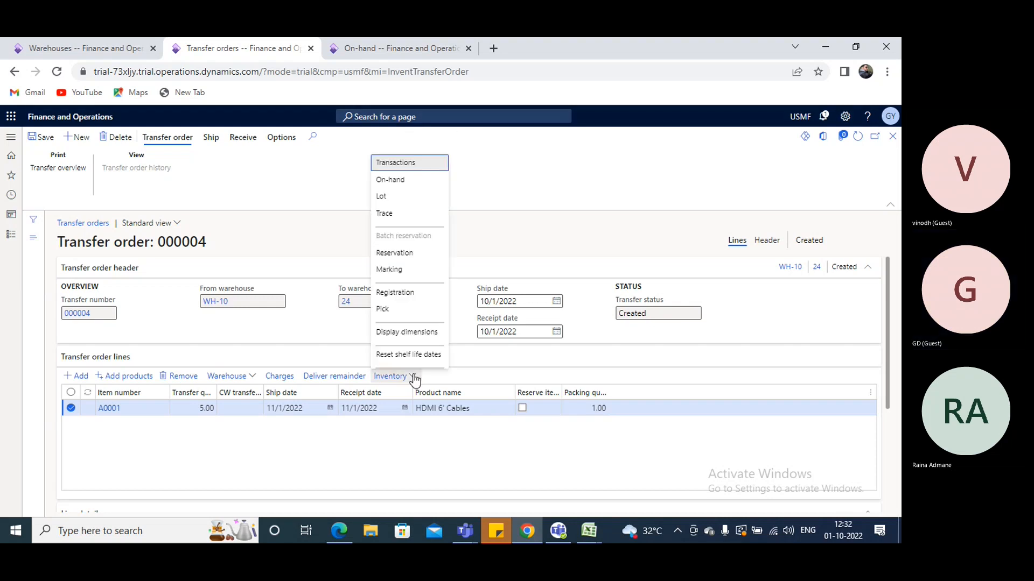
pyautogui.click(410, 163)
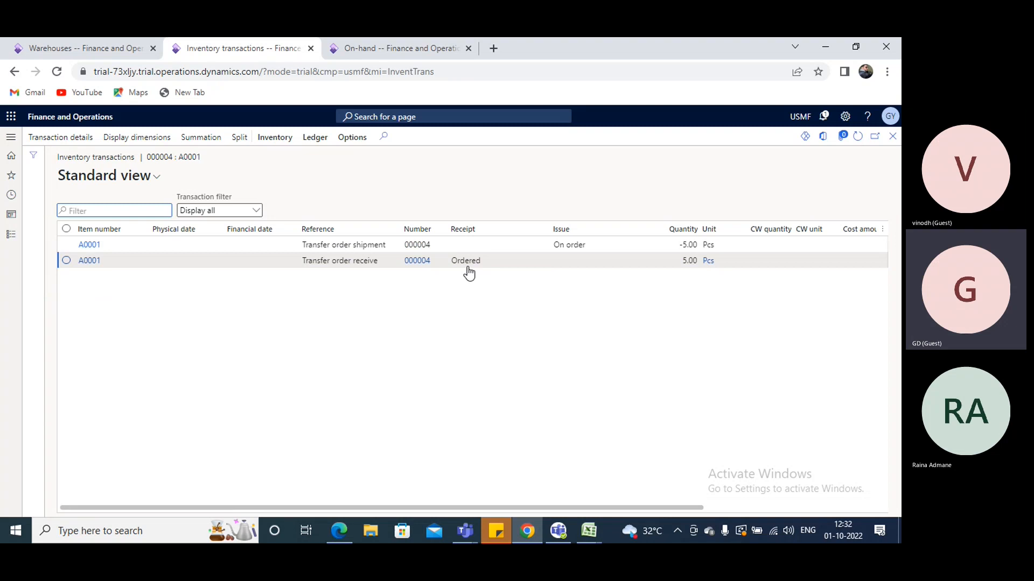
pyautogui.moveTo(561, 508); pyautogui.dragTo(872, 525)
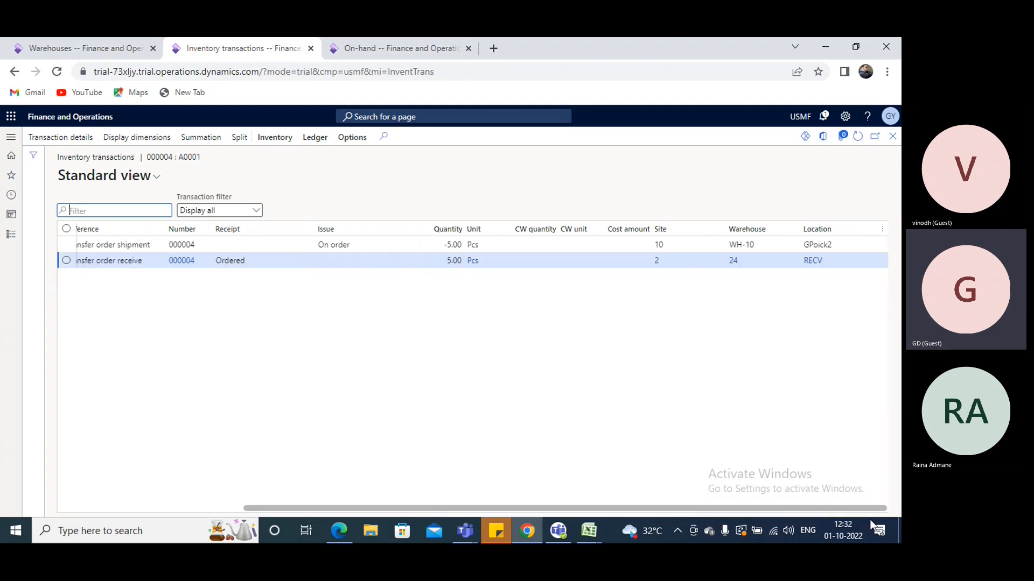
pyautogui.moveTo(757, 245); pyautogui.dragTo(725, 247)
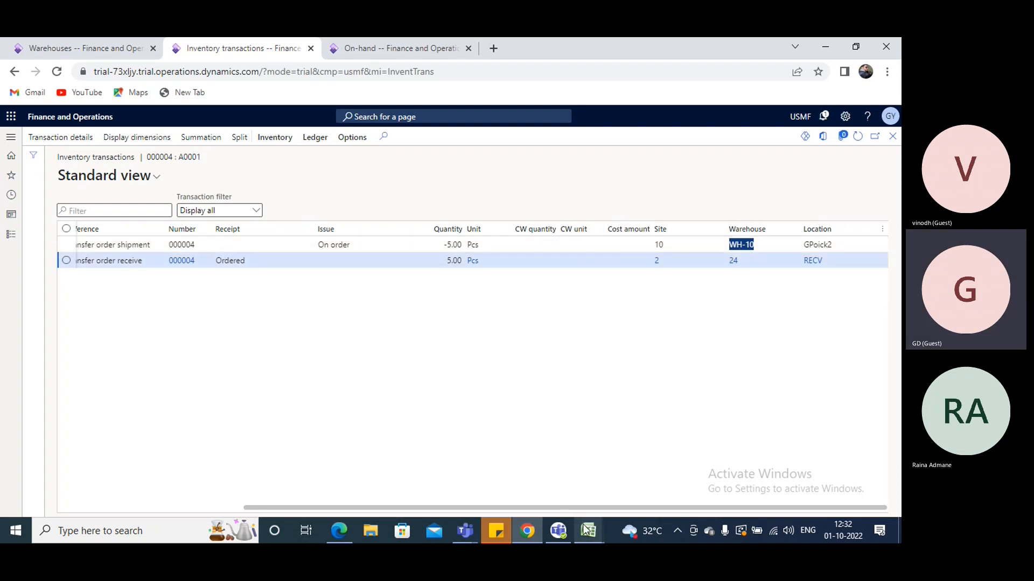
# Switch to the Book1 workbook in Excel and set cell M16 under Outbound to 5
pyautogui.moveTo(585, 533)
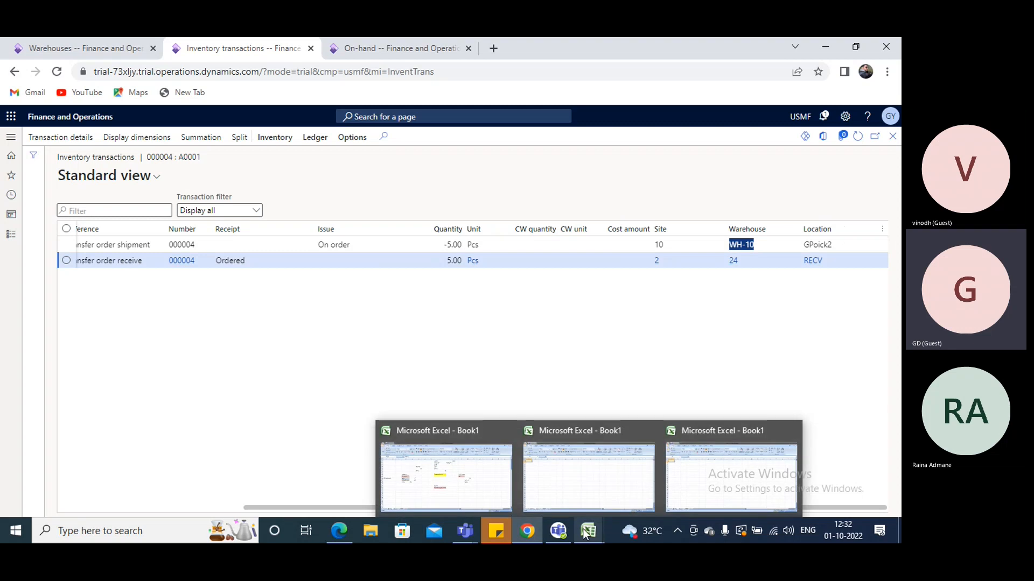
pyautogui.click(461, 485)
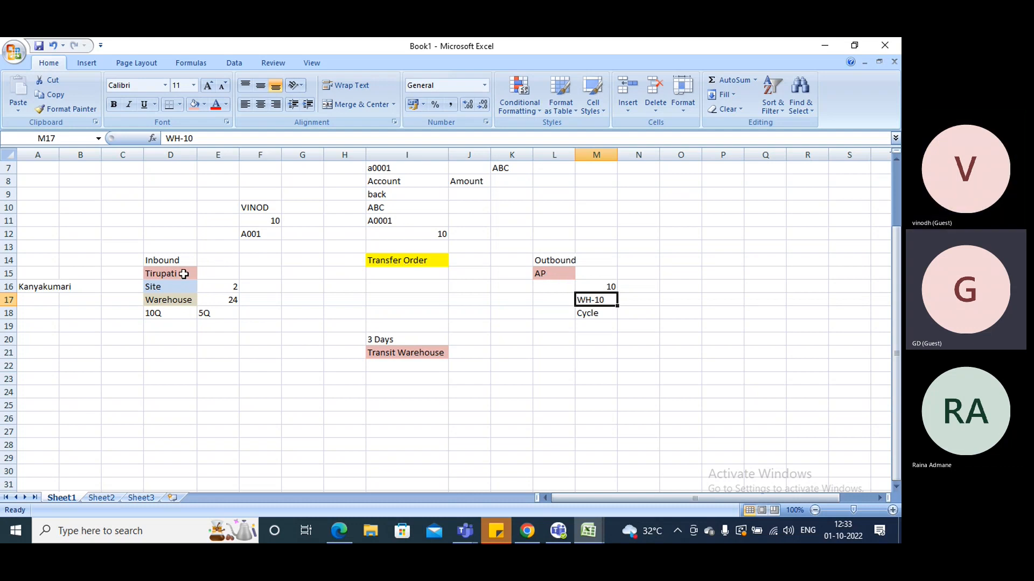
pyautogui.click(613, 285)
pyautogui.write('5')
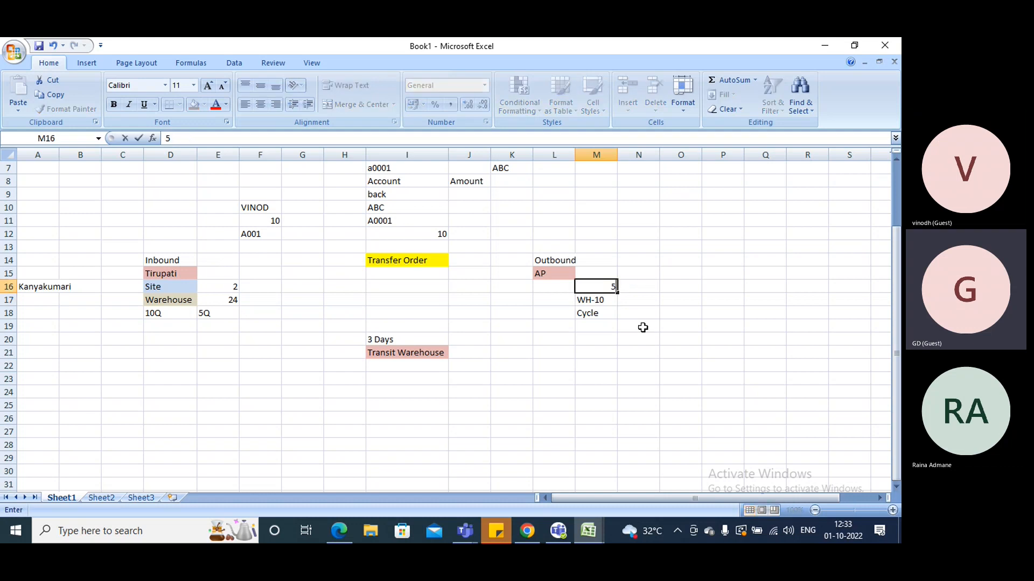
pyautogui.click(640, 327)
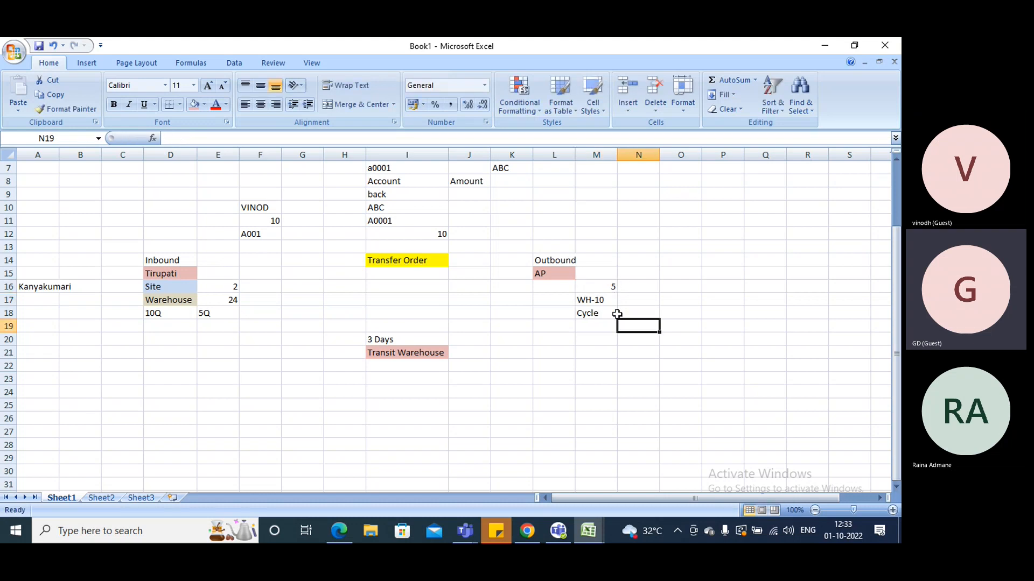
# Check the shipment's issue status in the inventory transactions and note "onorder" in cell N16 of the workbook
pyautogui.hotkey('alt', 'Tab')
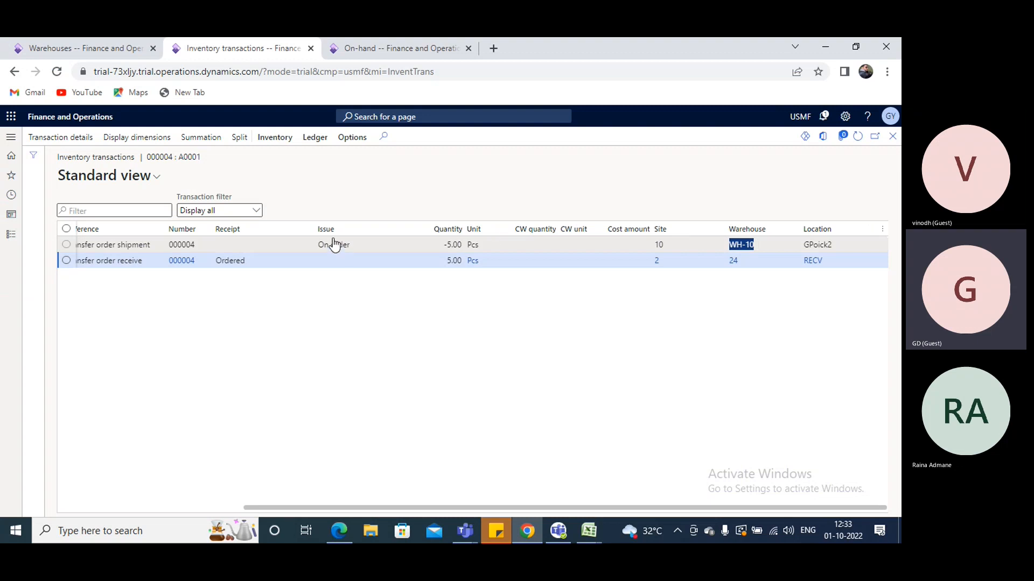
pyautogui.hotkey('alt', 'Tab')
pyautogui.click(637, 285)
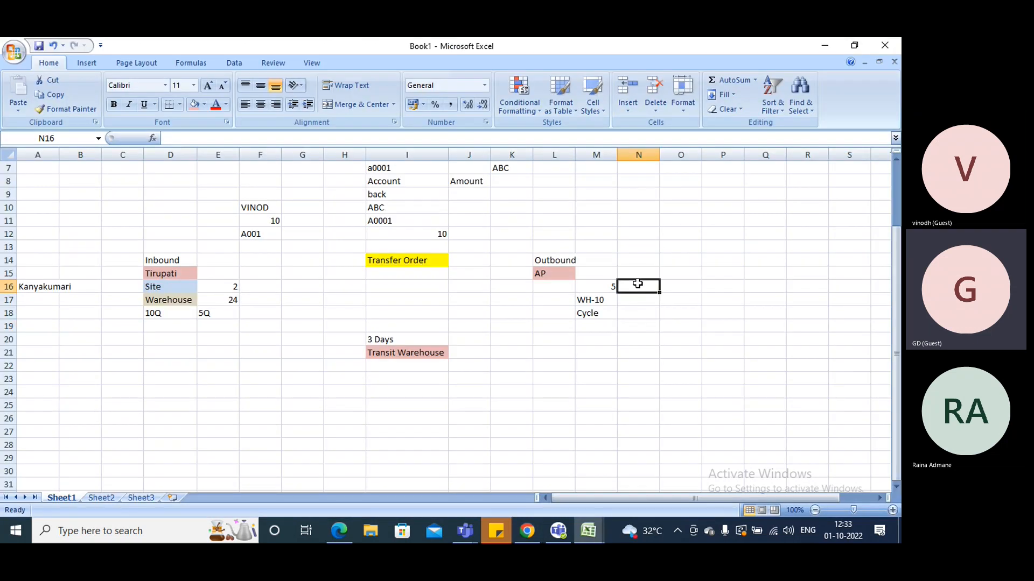
pyautogui.write('onorder')
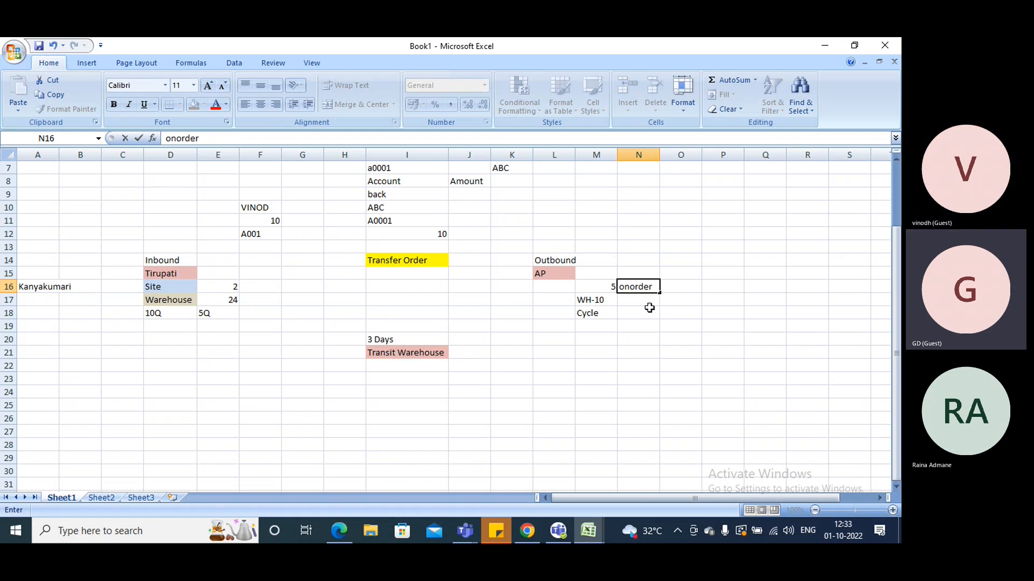
# Check the receipt status in the inventory transactions and note "ordered" in cell D20 of the workbook
pyautogui.hotkey('alt', 'Tab')
pyautogui.hotkey('alt', 'Tab')
pyautogui.click(155, 336)
pyautogui.write('ordered')
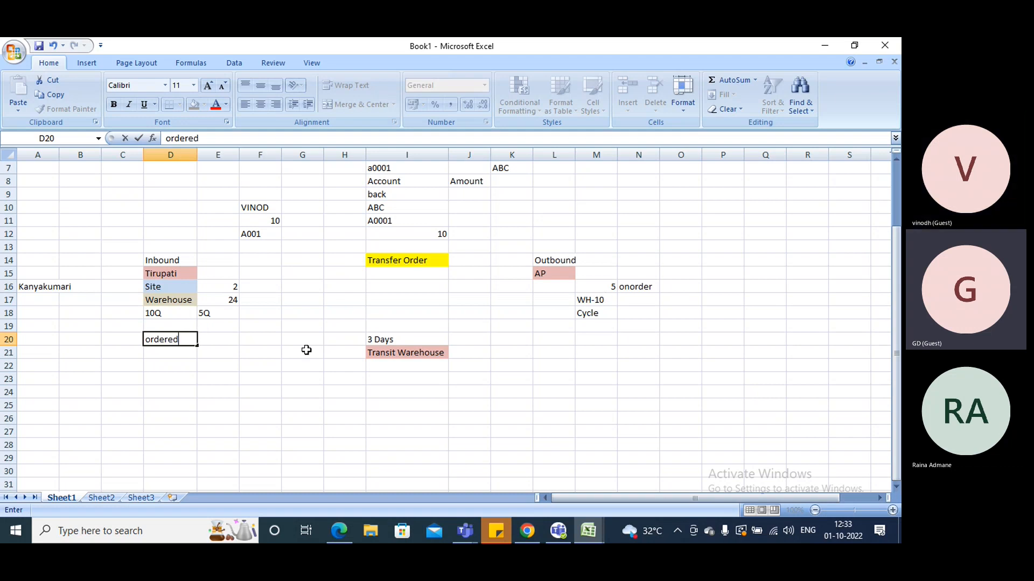
# Switch back to Finance and Operations, leave the inventory transactions and start generating the transfer order's picking list
pyautogui.hotkey('alt', 'Tab')
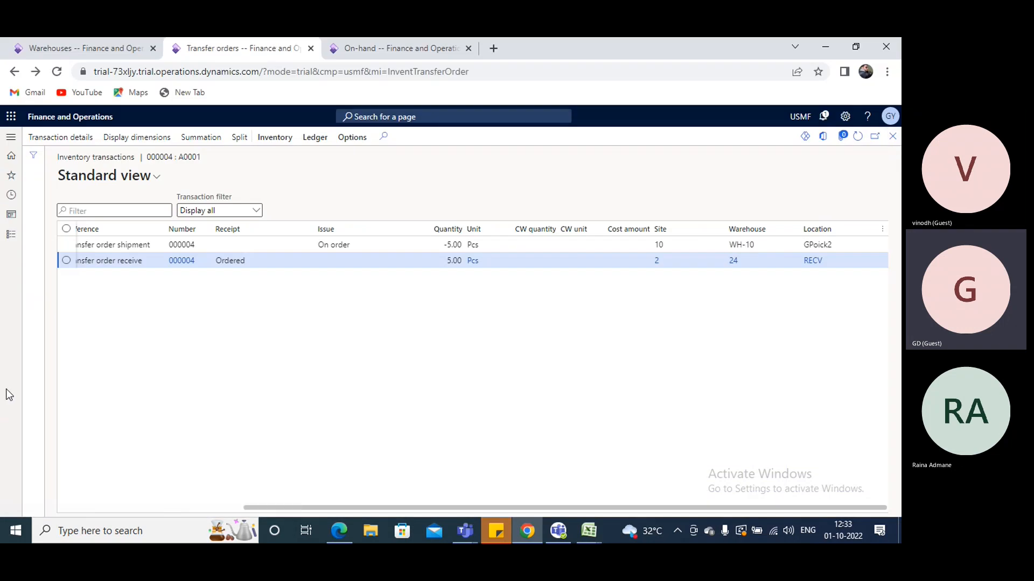
pyautogui.press('Escape')
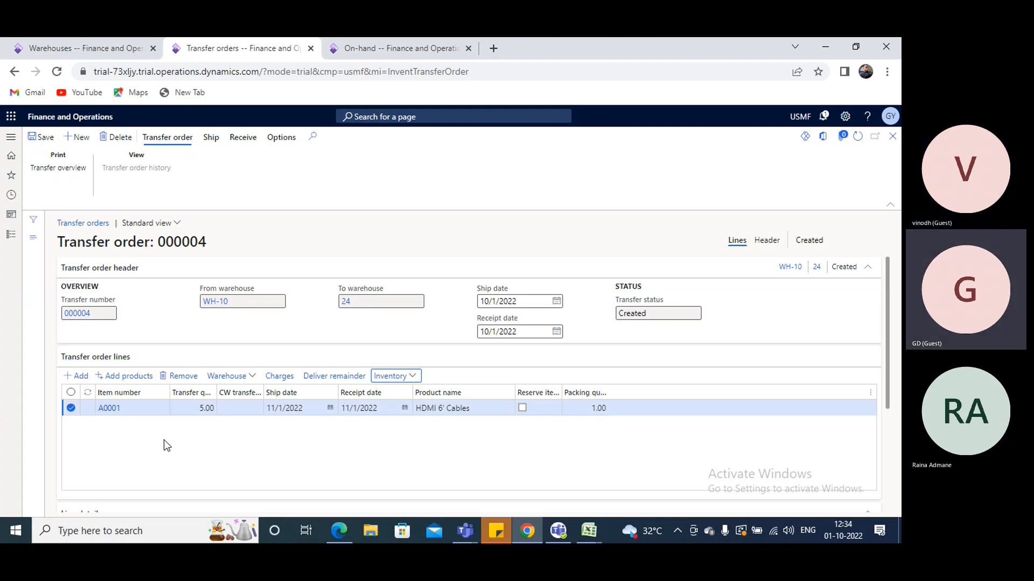
pyautogui.click(212, 140)
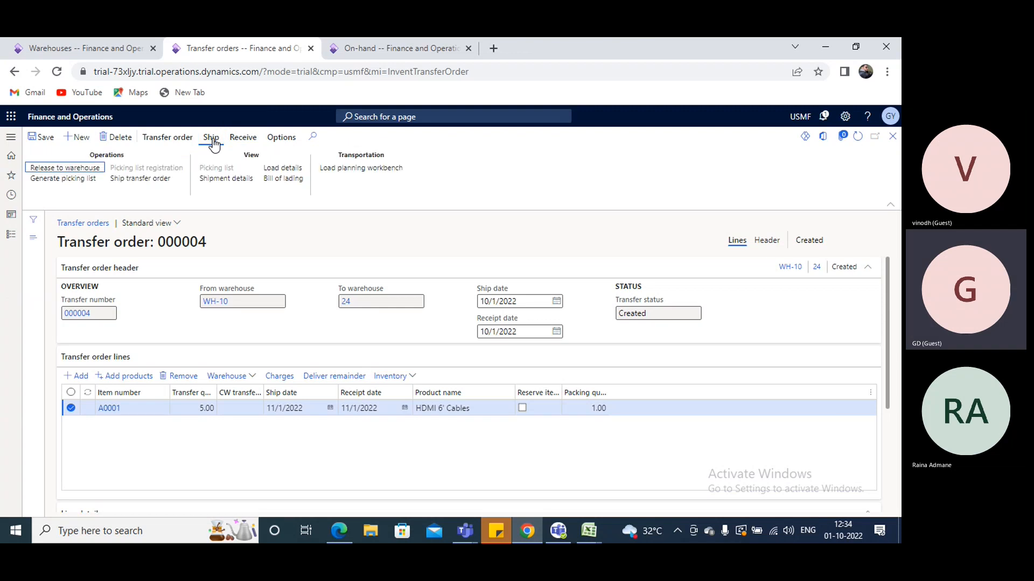
pyautogui.click(67, 180)
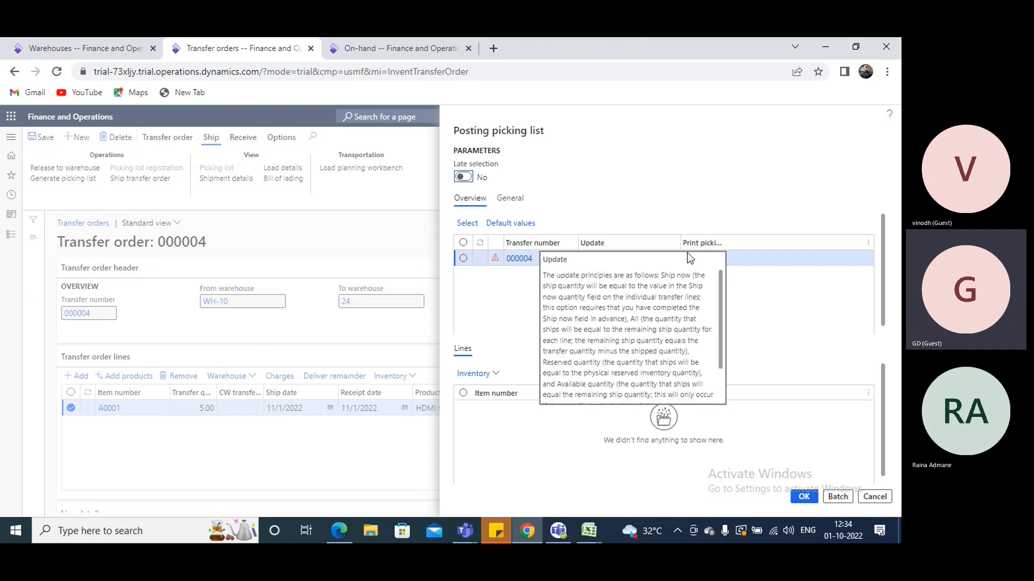
# Try the update principles All, Available quantity, Reserved quantity and Ship now for the picking list
pyautogui.click(673, 259)
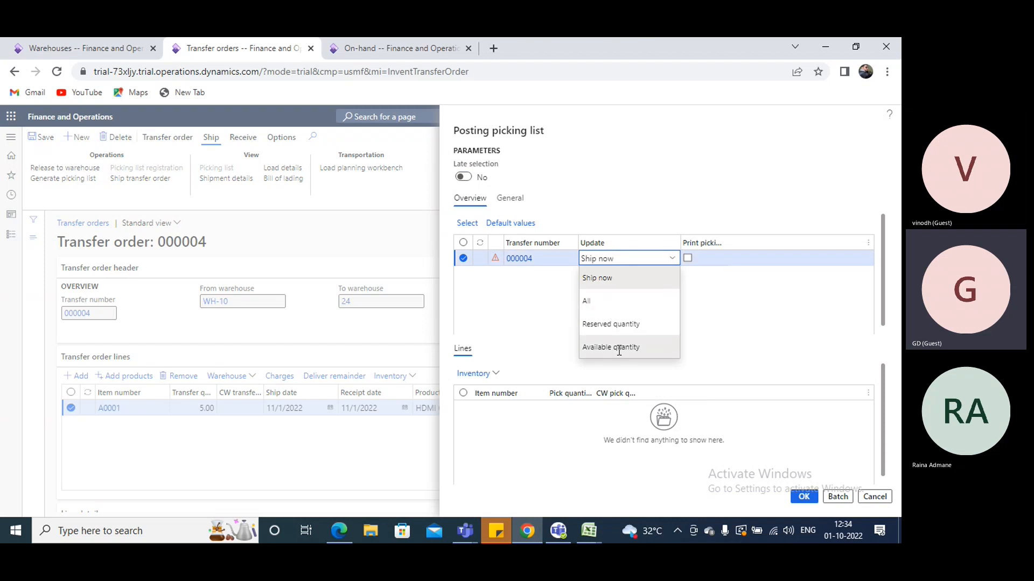
pyautogui.click(605, 299)
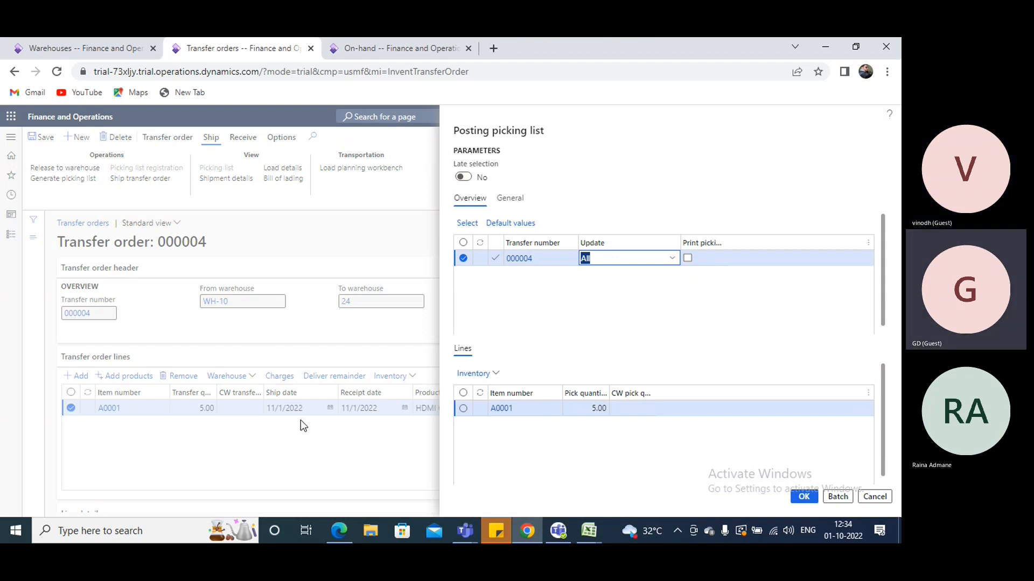
pyautogui.click(671, 259)
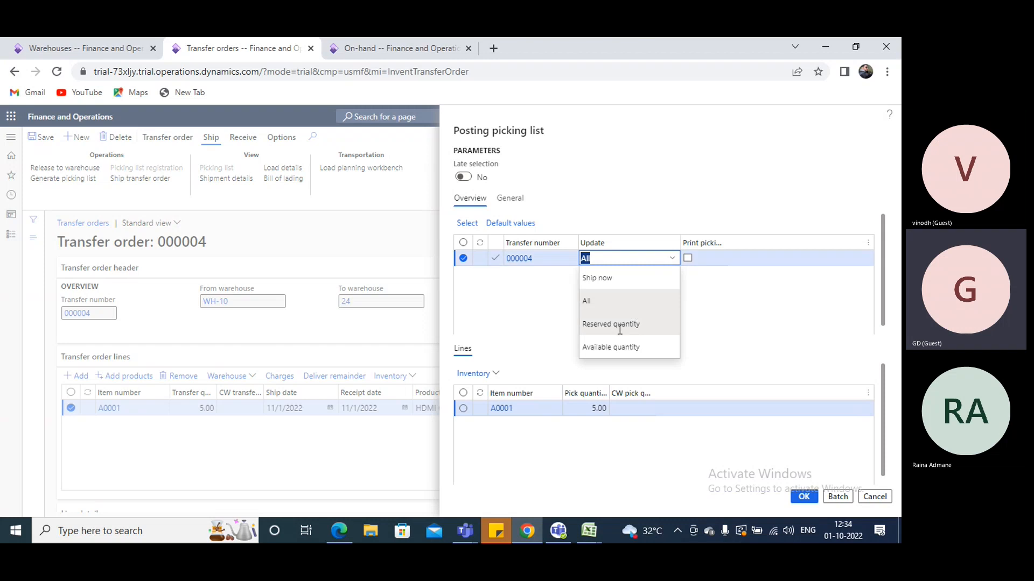
pyautogui.click(614, 347)
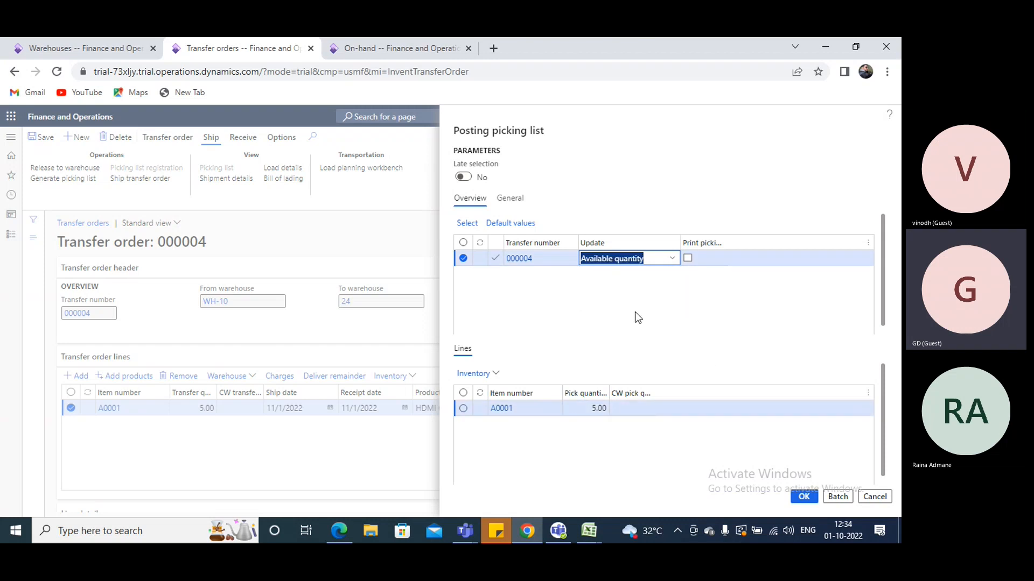
pyautogui.click(673, 259)
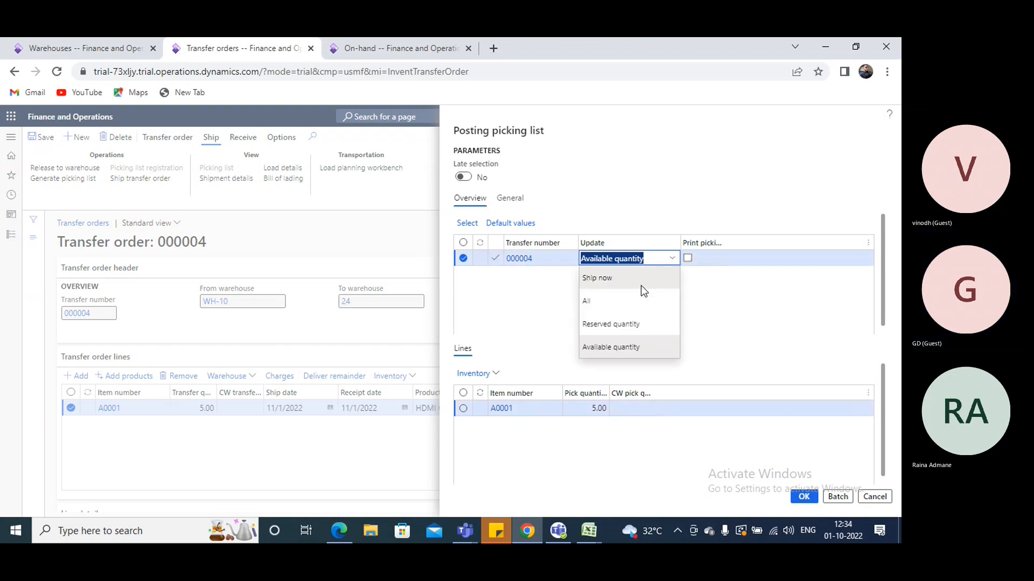
pyautogui.click(608, 328)
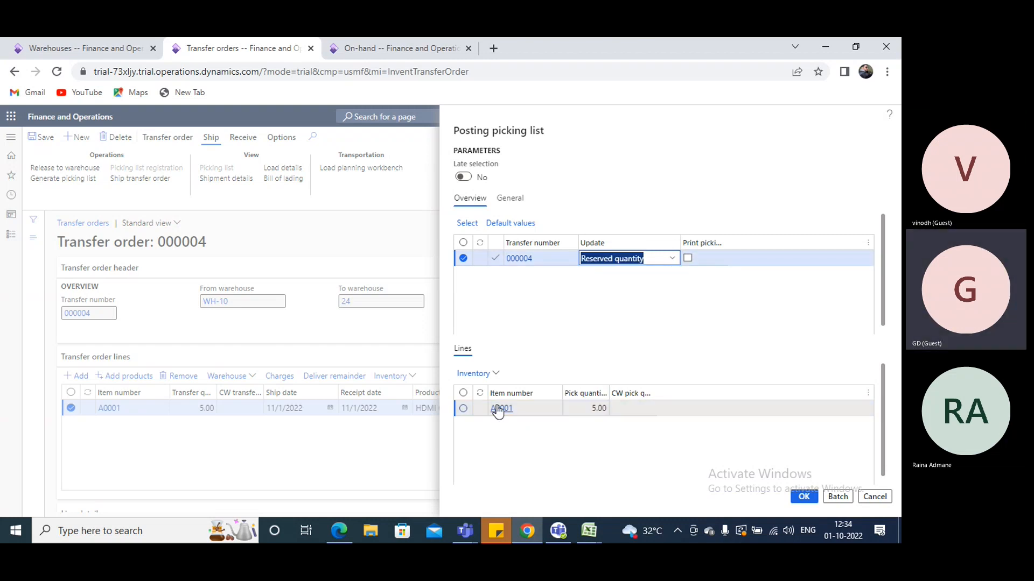
pyautogui.click(672, 258)
pyautogui.click(612, 280)
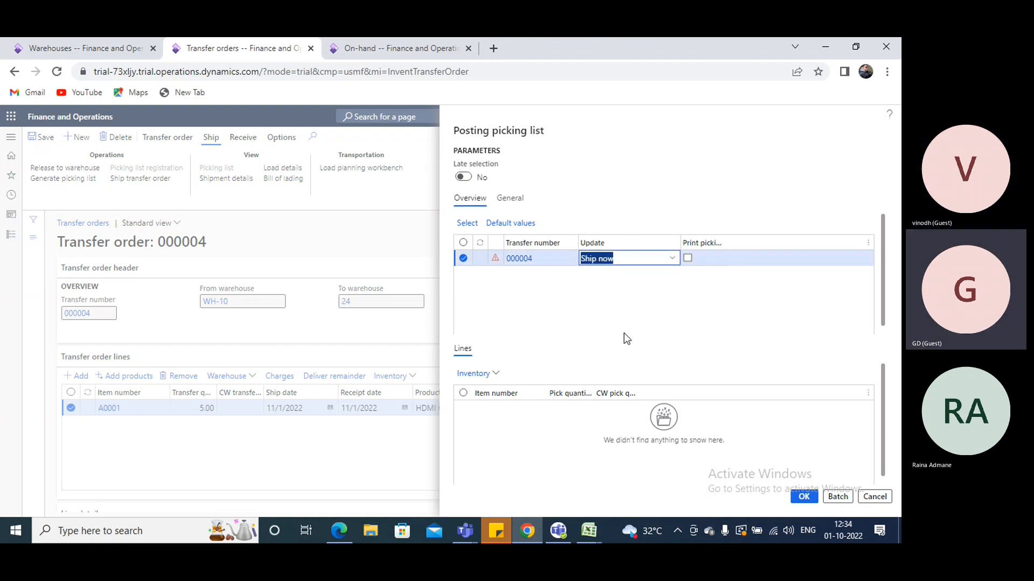
# Set the picking list's update principle to Available quantity and post the picking list
pyautogui.click(672, 259)
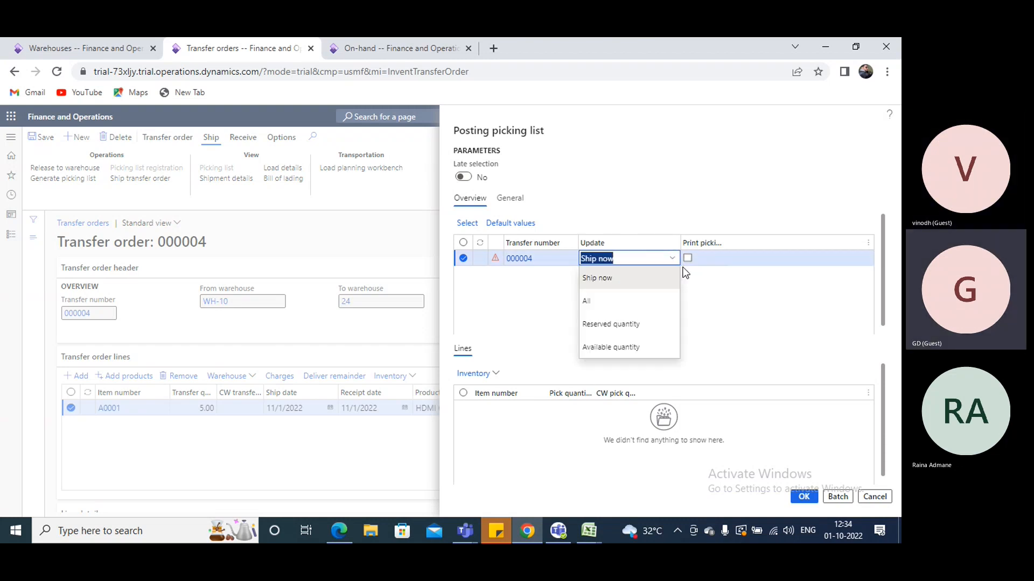
pyautogui.click(617, 348)
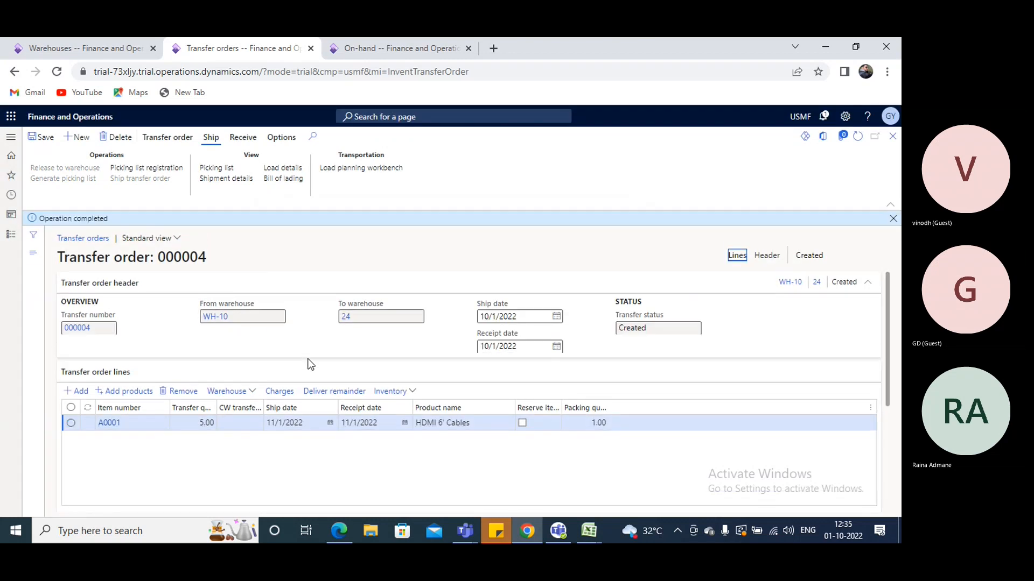
# Review the from, transit and to warehouses in the transfer order header and return to the order lines
pyautogui.click(758, 257)
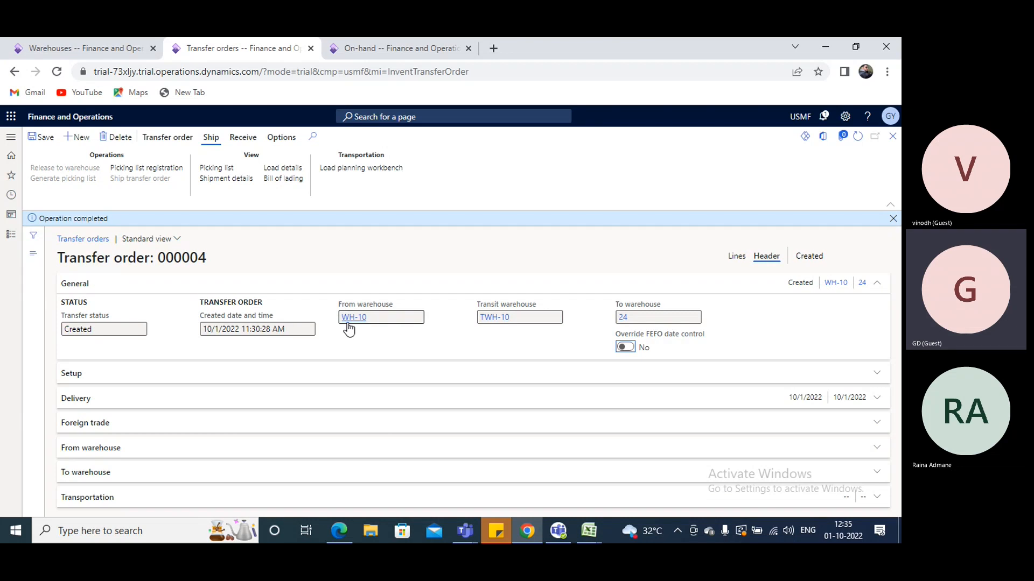
pyautogui.moveTo(349, 328)
pyautogui.click(737, 256)
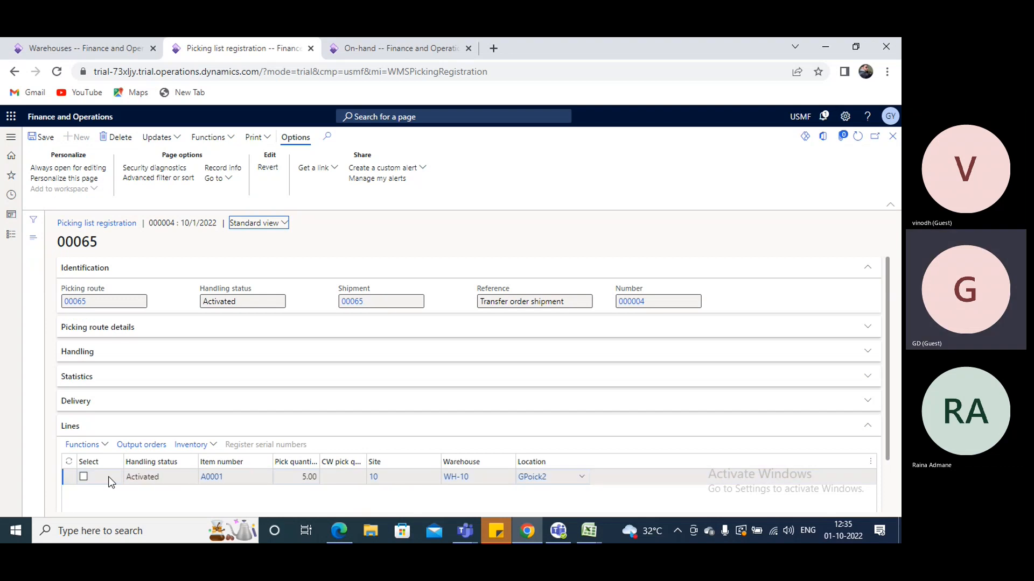
# Start picking route 00065, update all its lines as picked and return to the transfer order
pyautogui.click(230, 138)
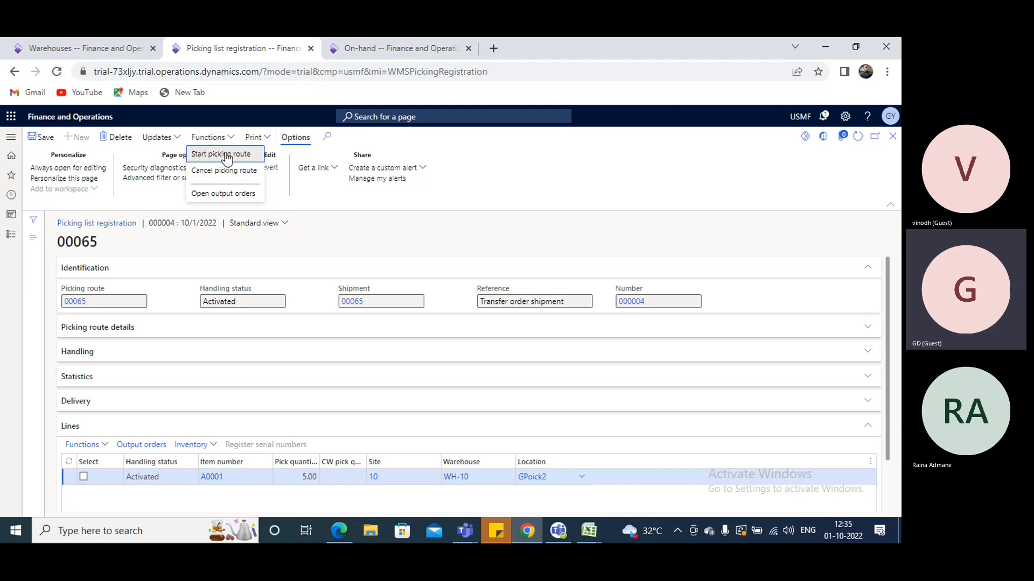
pyautogui.click(240, 154)
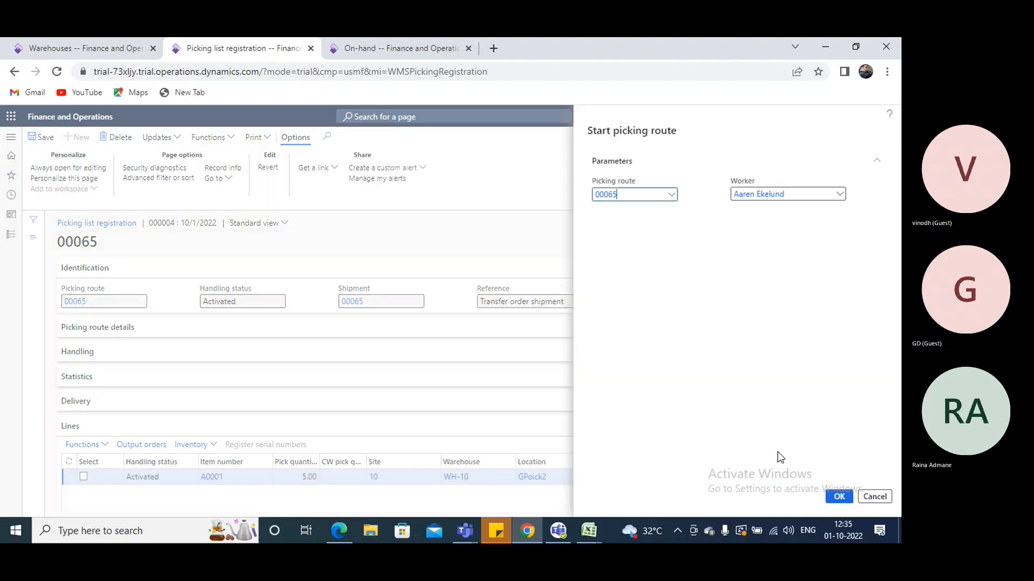
pyautogui.press('Return')
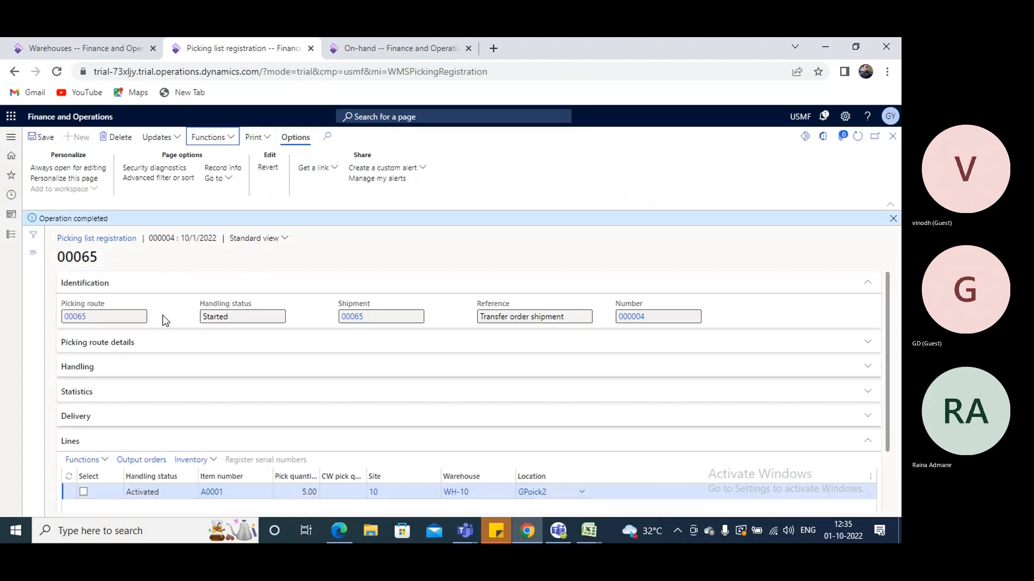
pyautogui.click(179, 141)
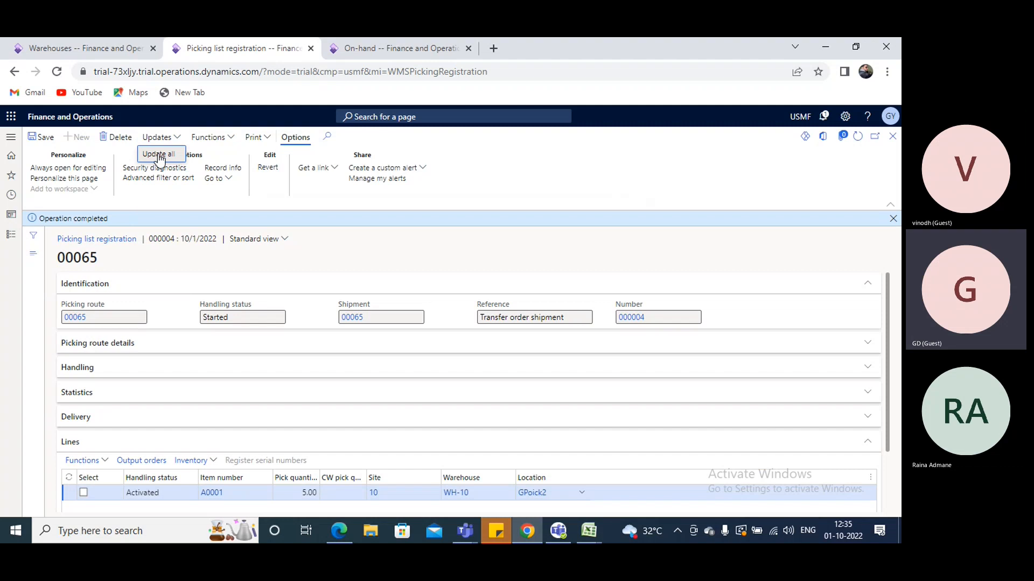
pyautogui.click(158, 154)
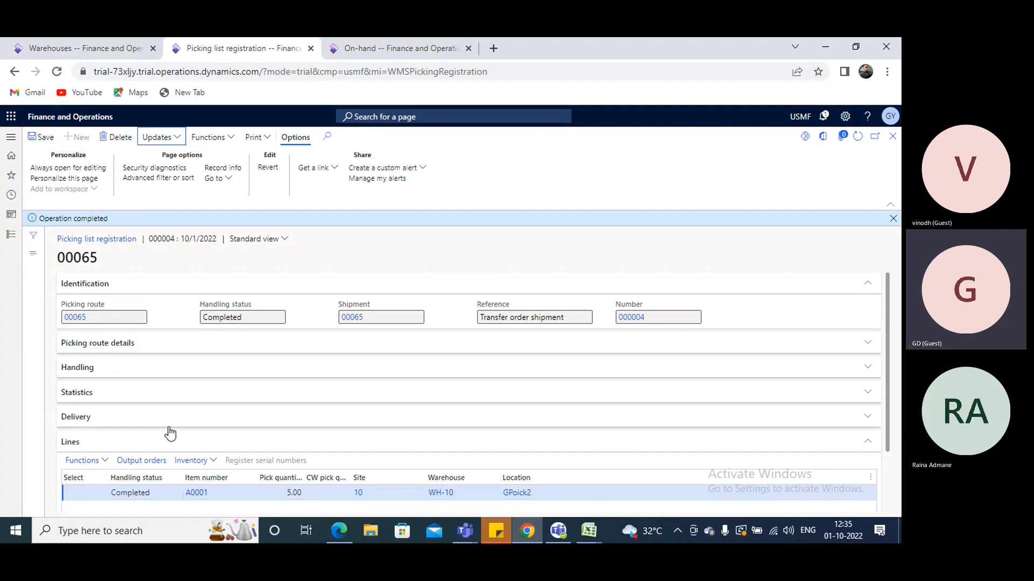
pyautogui.click(893, 136)
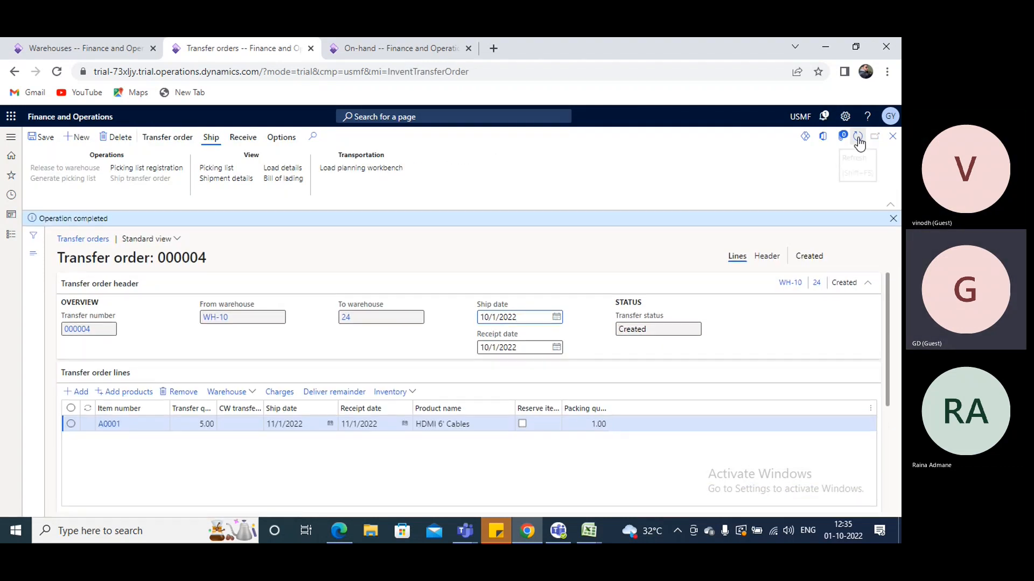
# Refresh the transfer order and review the A0001 line's inventory transactions for issue and receipt status, warehouse and location
pyautogui.click(858, 137)
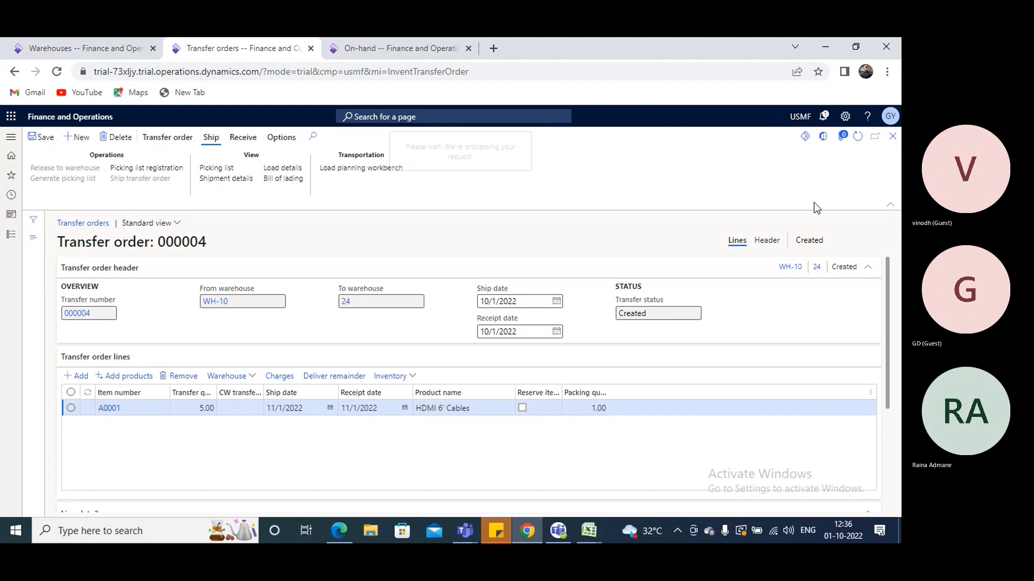
pyautogui.click(413, 377)
pyautogui.click(407, 168)
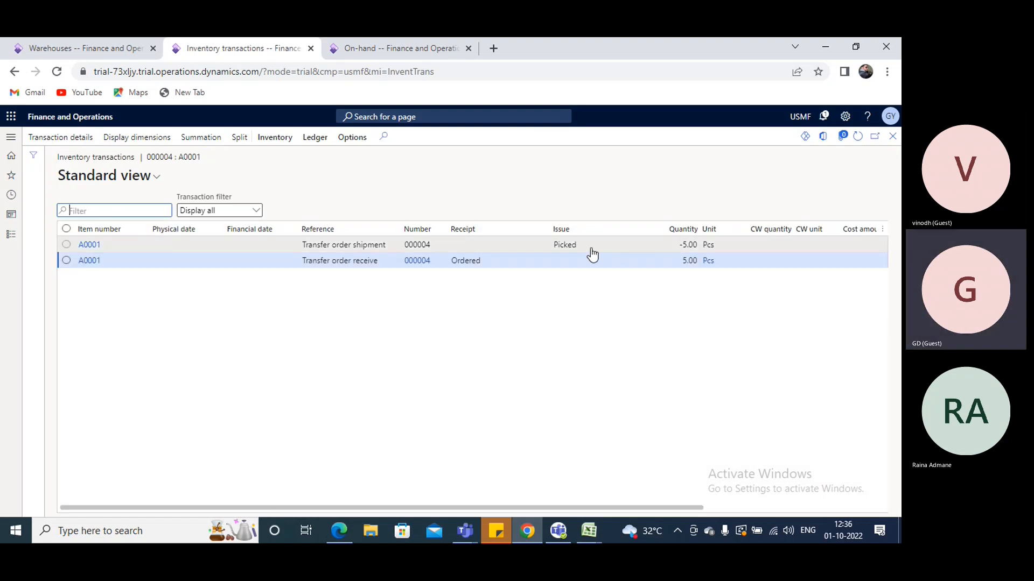
pyautogui.moveTo(582, 252); pyautogui.dragTo(544, 256)
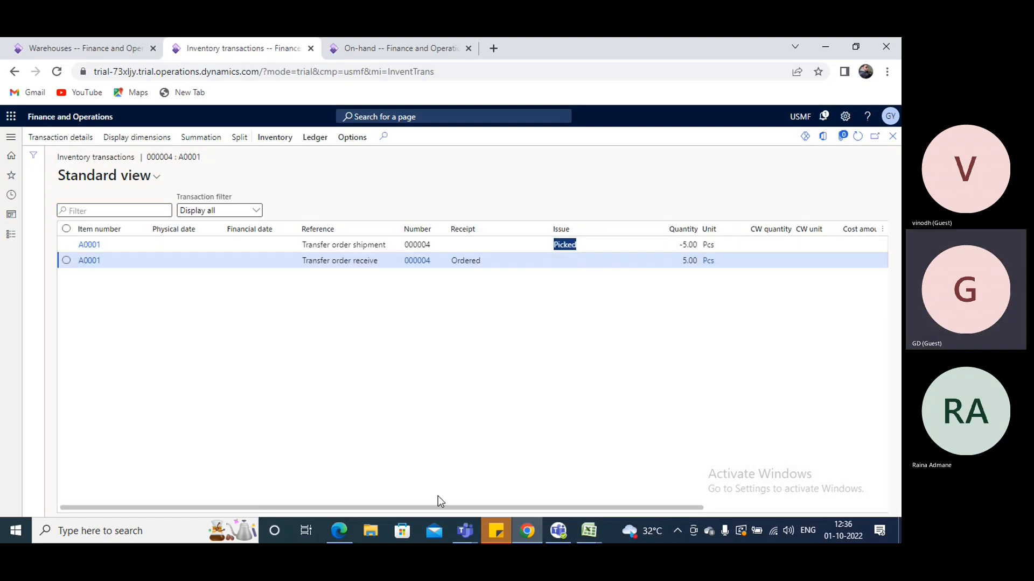
pyautogui.moveTo(435, 504); pyautogui.dragTo(577, 505)
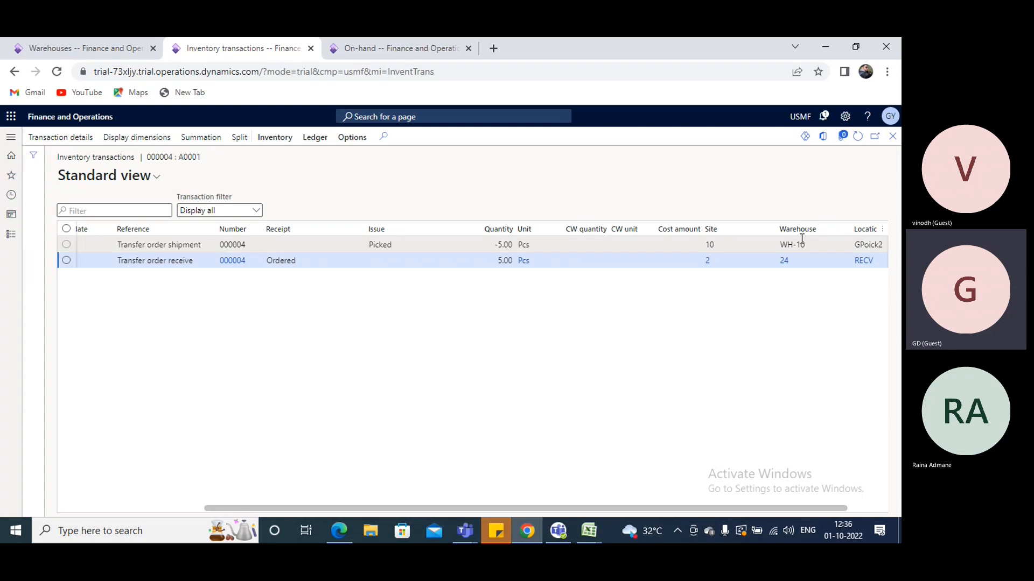
pyautogui.click(302, 265)
pyautogui.moveTo(302, 266); pyautogui.dragTo(280, 265)
pyautogui.doubleClick(280, 265)
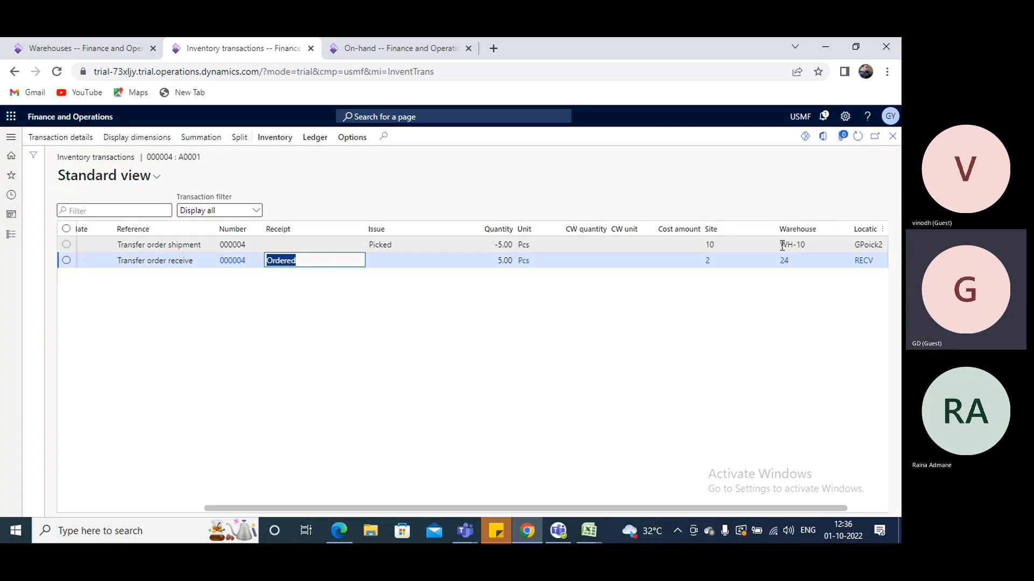
pyautogui.click(892, 136)
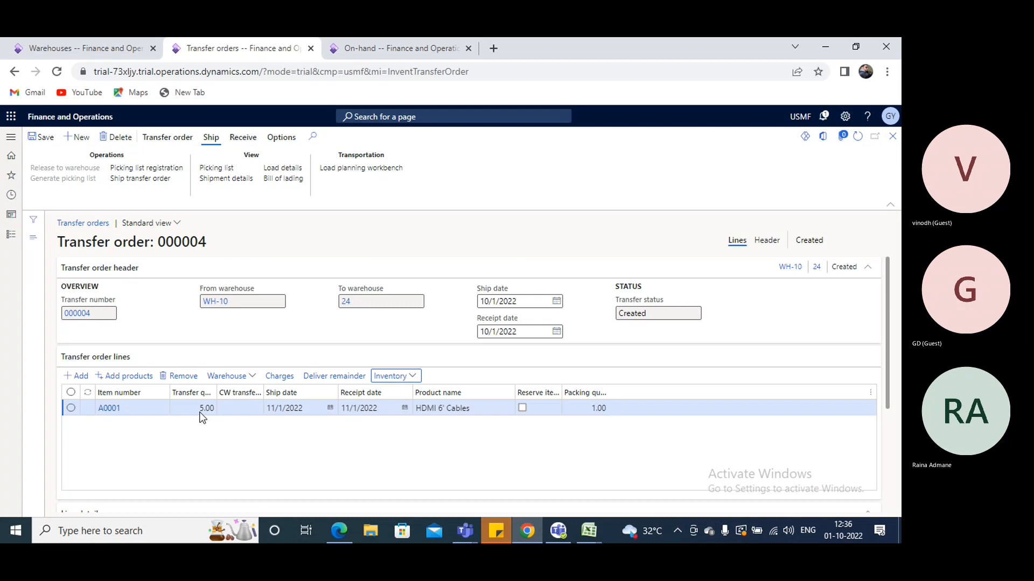
# Ship the transfer order with the shipment update set to Picked quantity
pyautogui.click(138, 183)
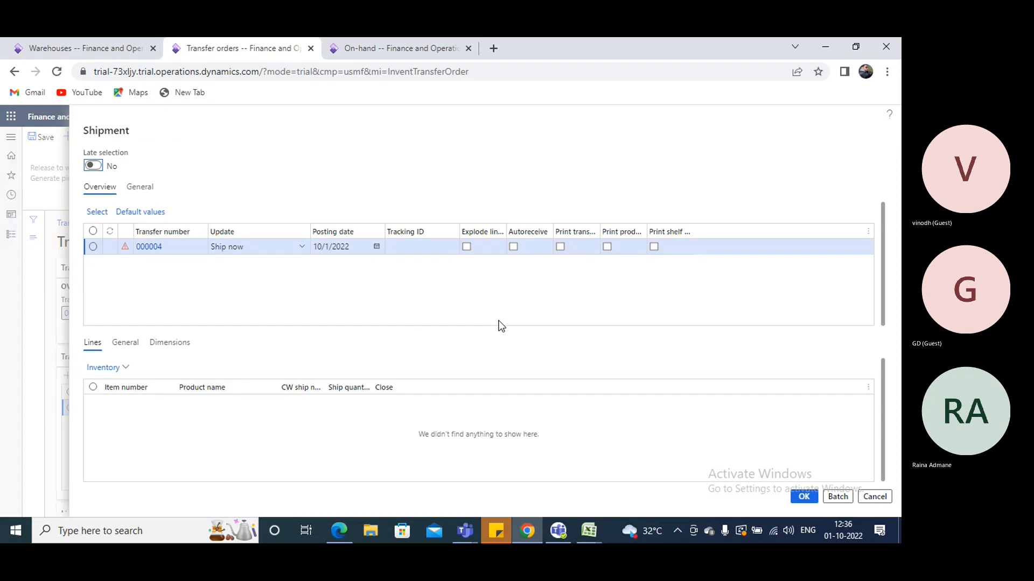
pyautogui.click(301, 247)
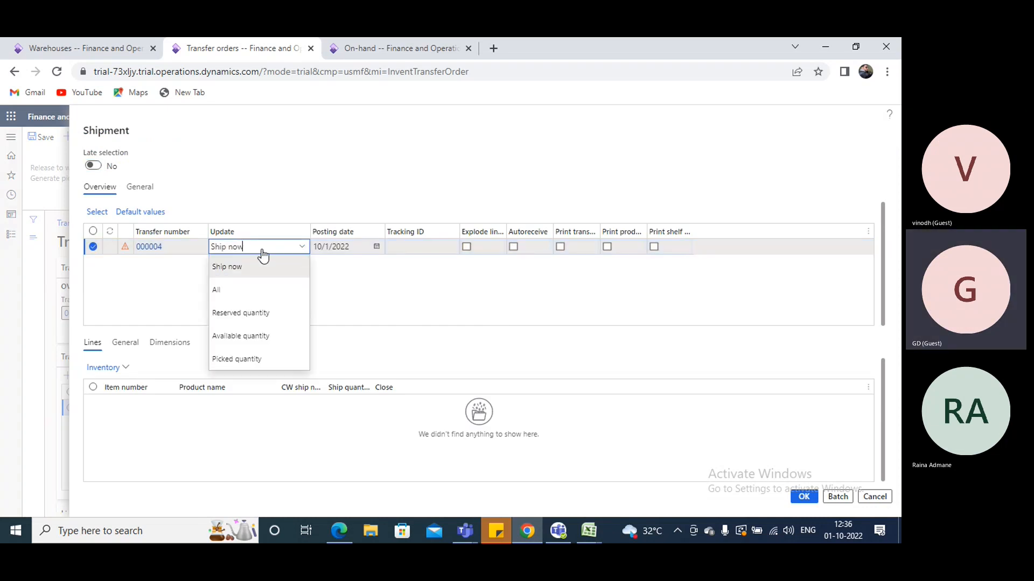
pyautogui.click(240, 359)
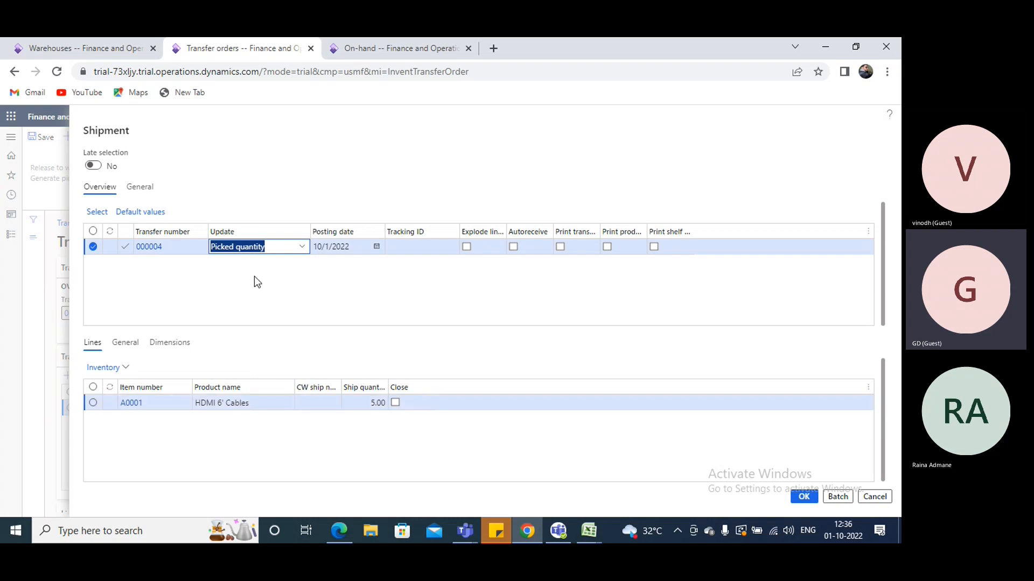
pyautogui.click(800, 498)
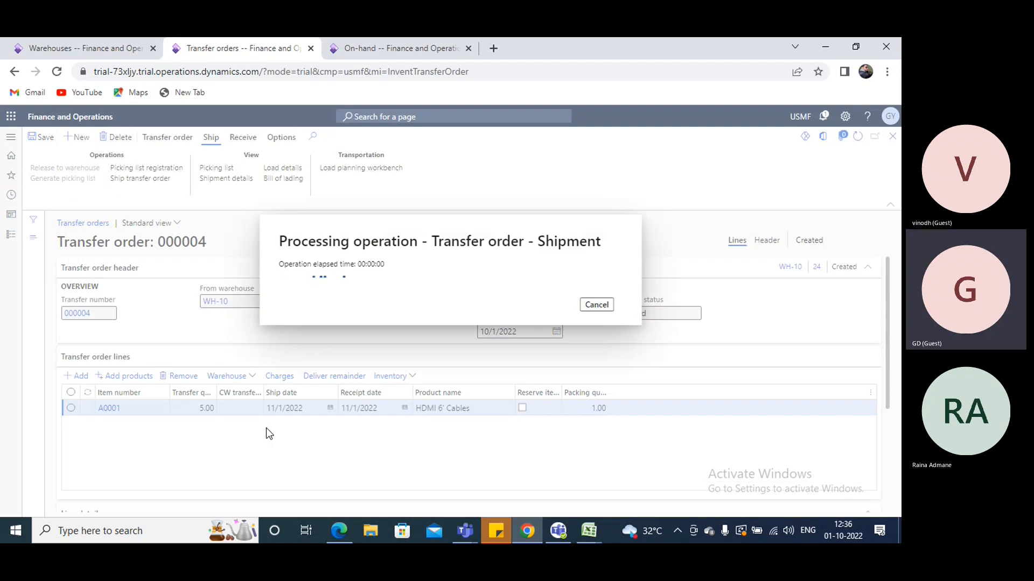
# Switch to the Excel workbook to look at the transfer order notes, and return to Finance and Operations
pyautogui.click(588, 537)
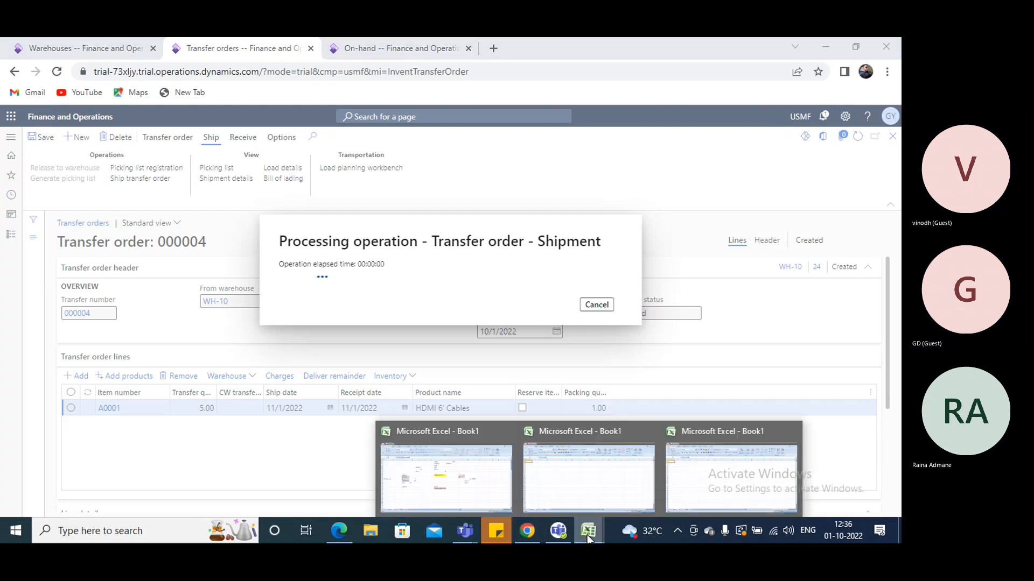
pyautogui.click(444, 480)
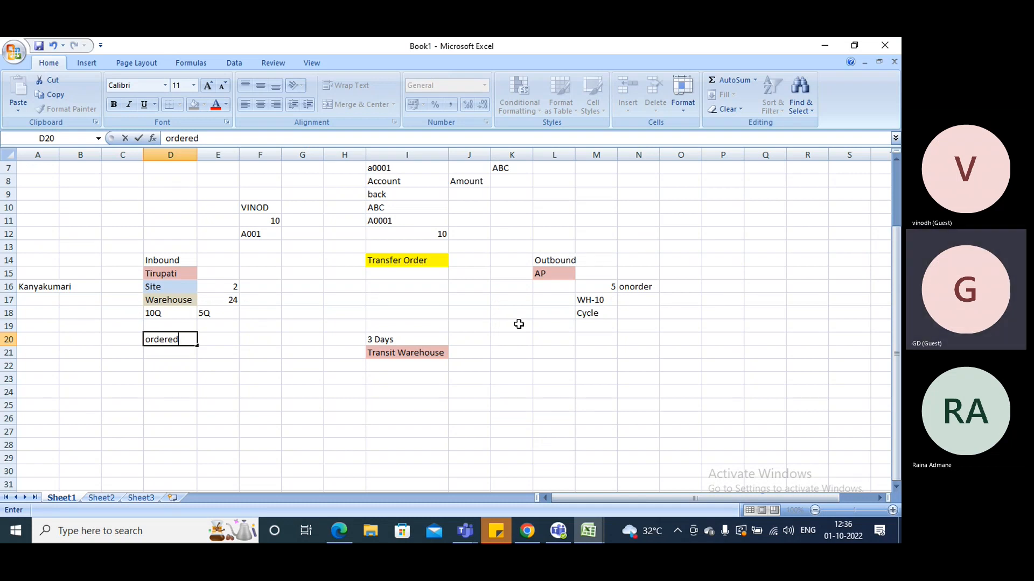
pyautogui.hotkey('alt', 'Tab')
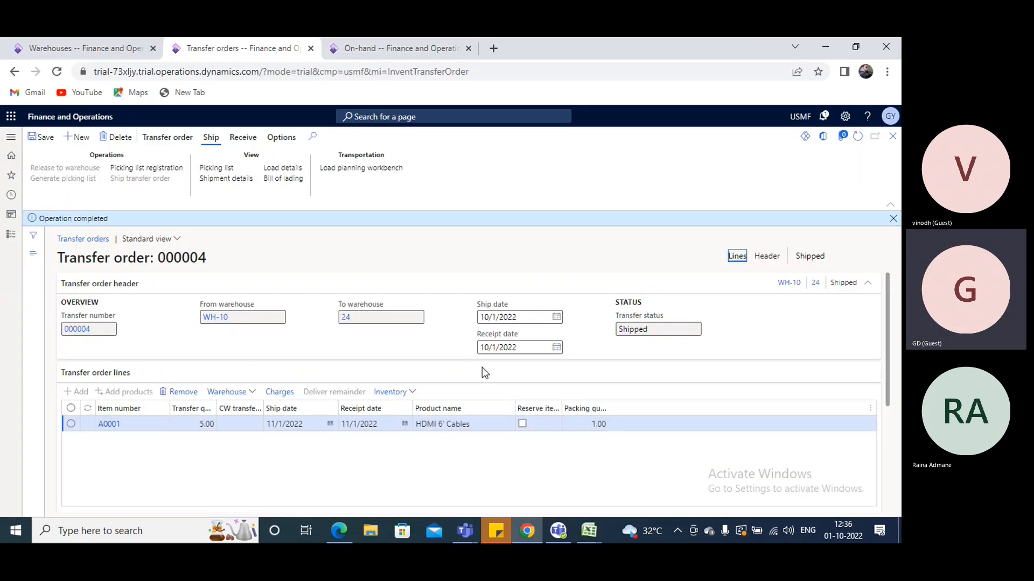
# Examine the A0001 line's inventory transactions after shipping, comparing statuses across the from, transit and to warehouses
pyautogui.click(413, 393)
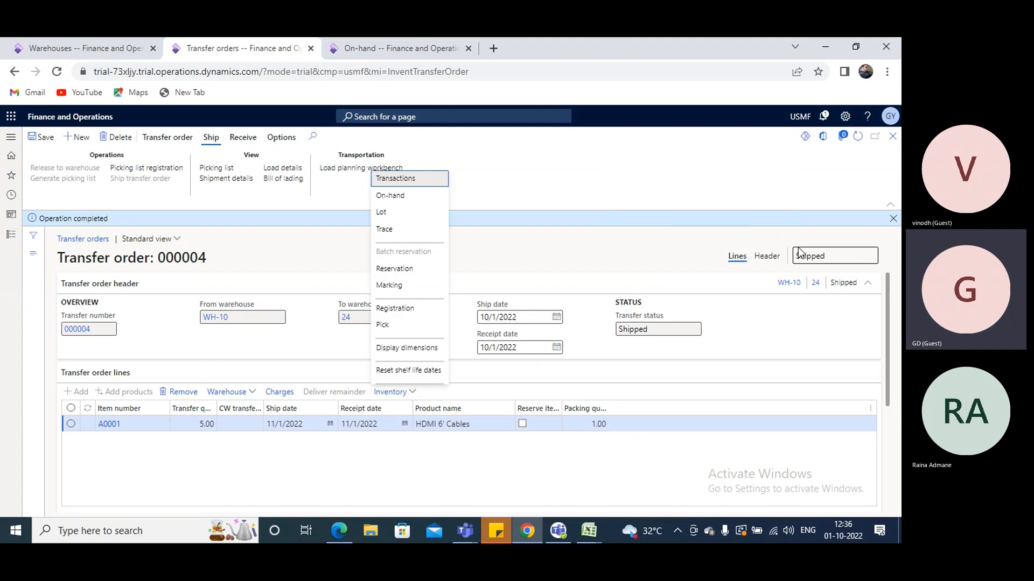
pyautogui.click(396, 180)
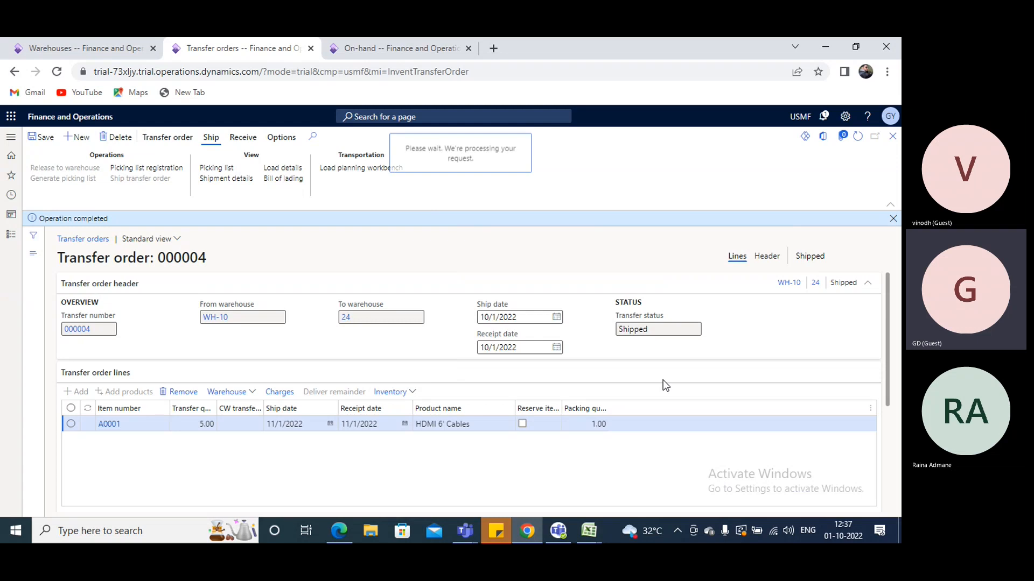
pyautogui.moveTo(518, 508); pyautogui.dragTo(647, 511)
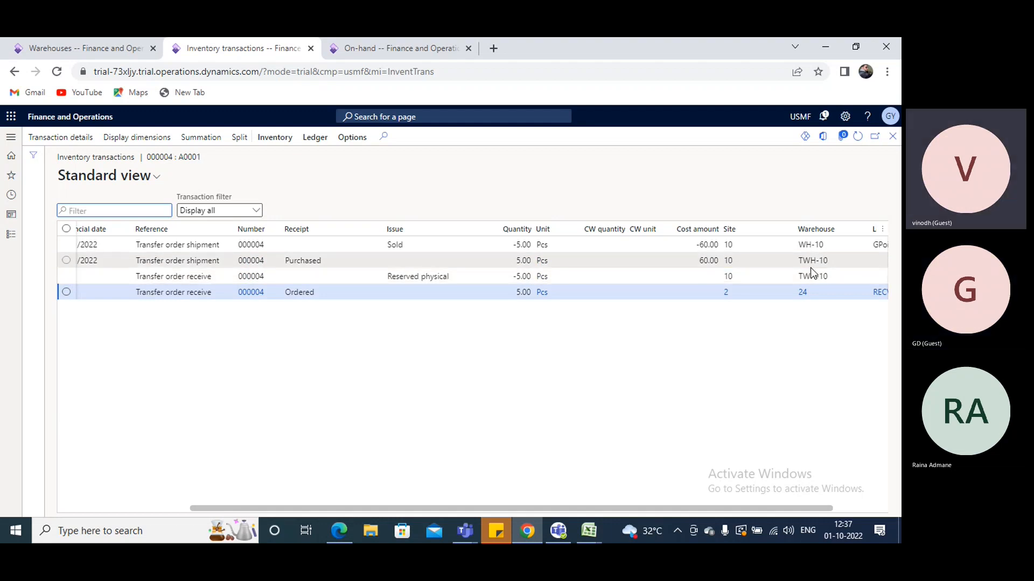
pyautogui.moveTo(817, 259)
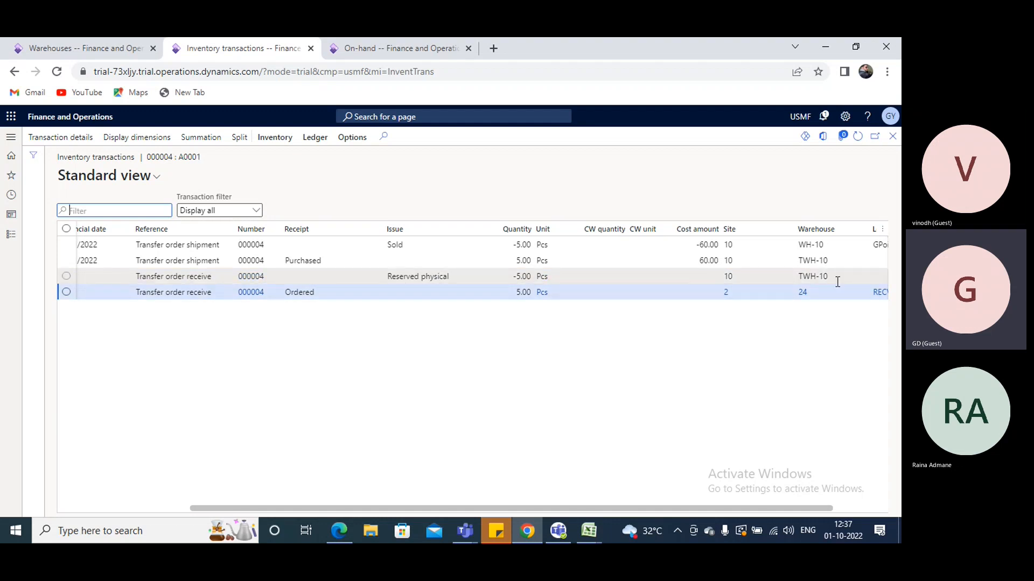
pyautogui.click(892, 136)
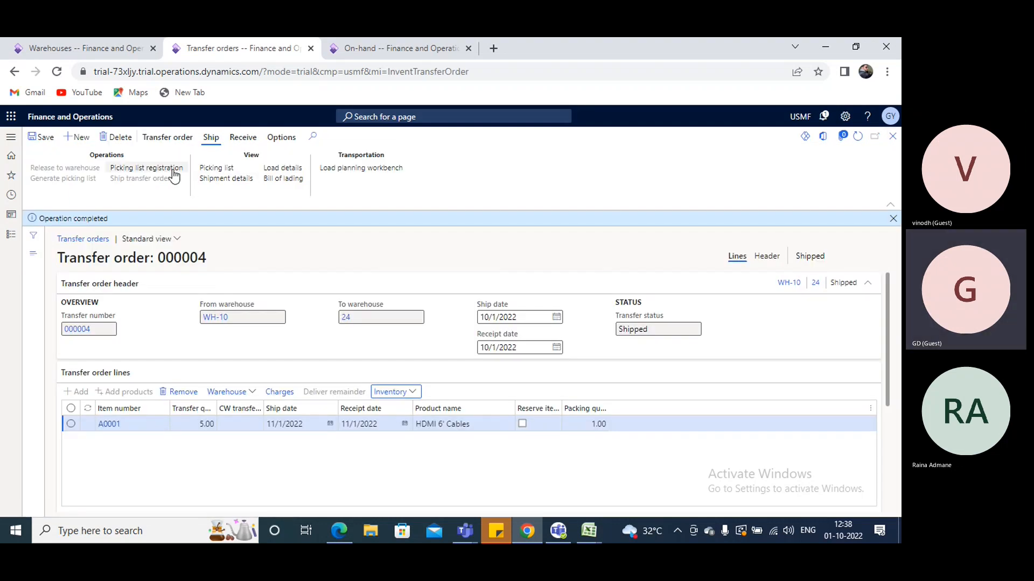
# Try to receive the transfer order with the update set to Shipment and shipment voucher ITR-14006, glancing at the Excel notes meanwhile
pyautogui.click(243, 138)
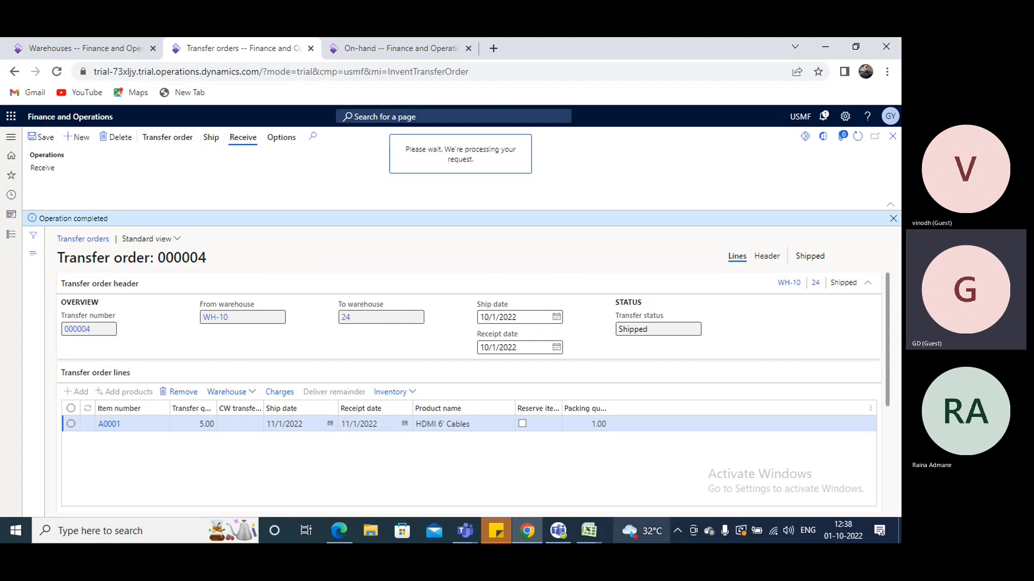
pyautogui.moveTo(589, 531)
pyautogui.click(477, 480)
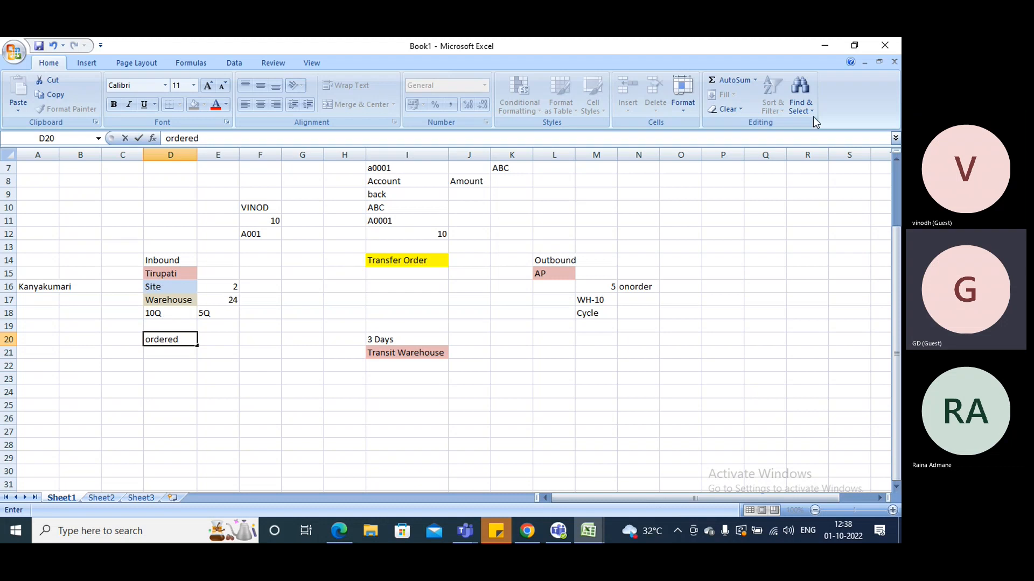
pyautogui.click(824, 46)
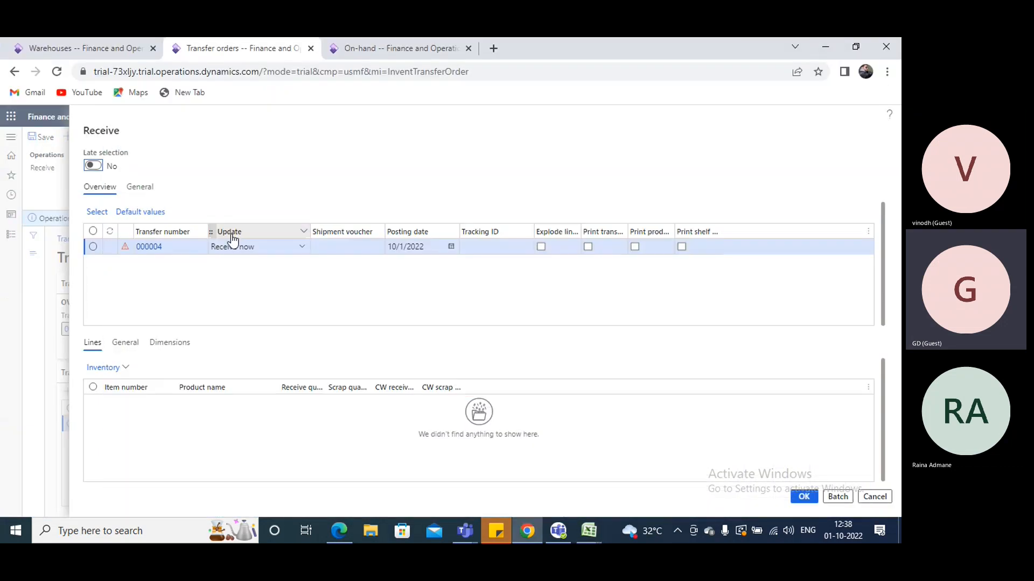
pyautogui.click(301, 246)
pyautogui.click(238, 321)
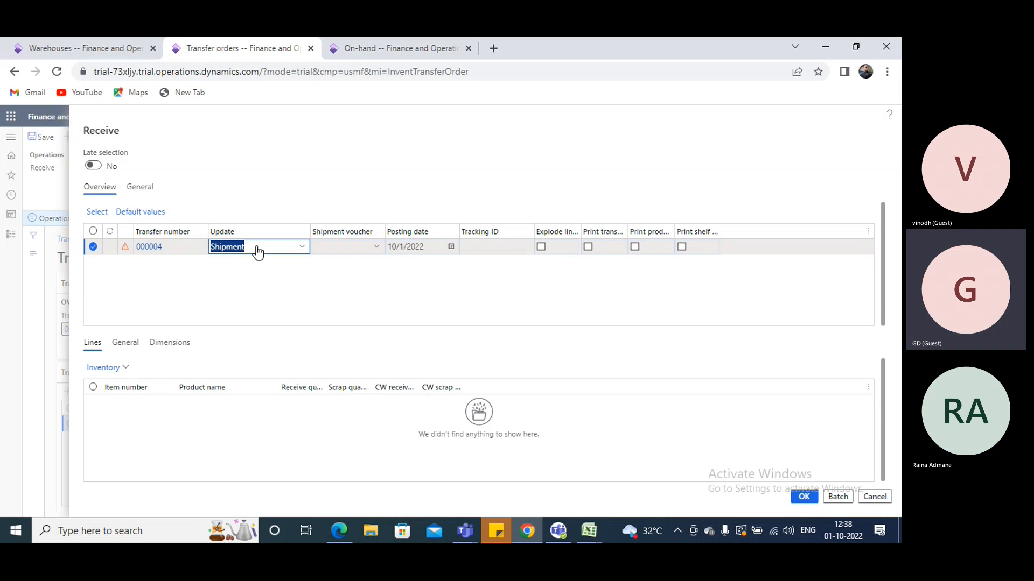
pyautogui.click(374, 247)
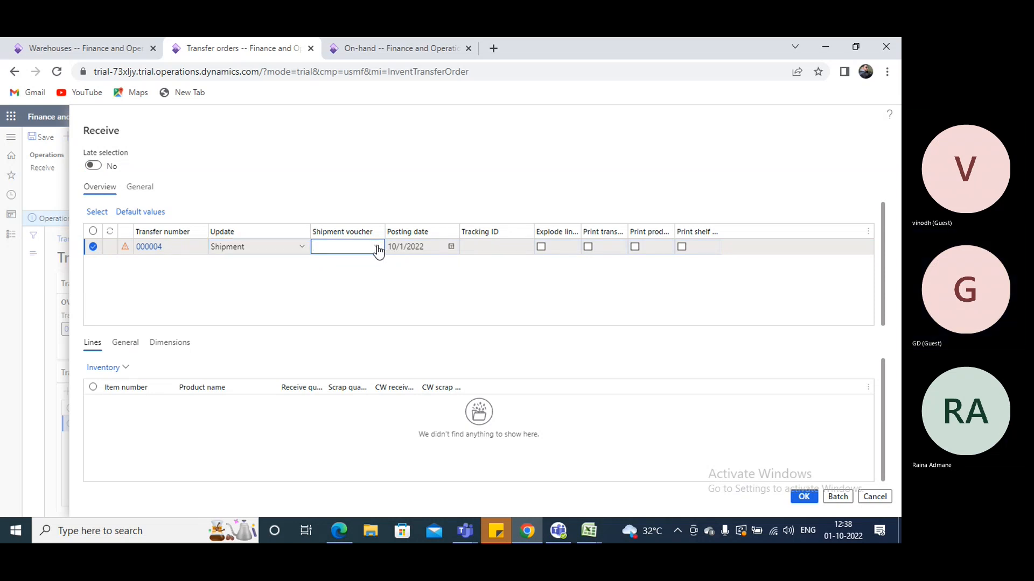
pyautogui.click(377, 247)
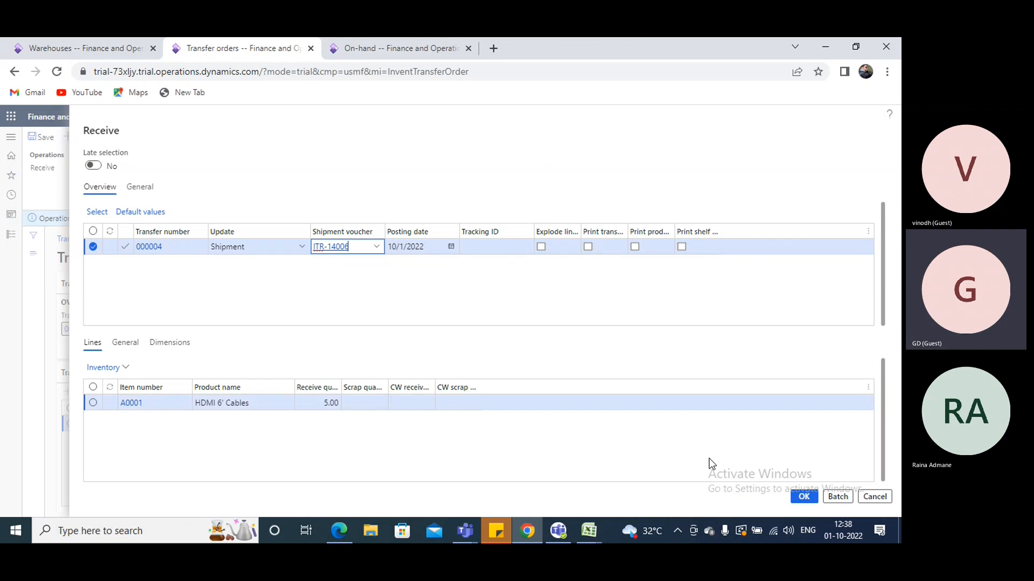
pyautogui.click(803, 496)
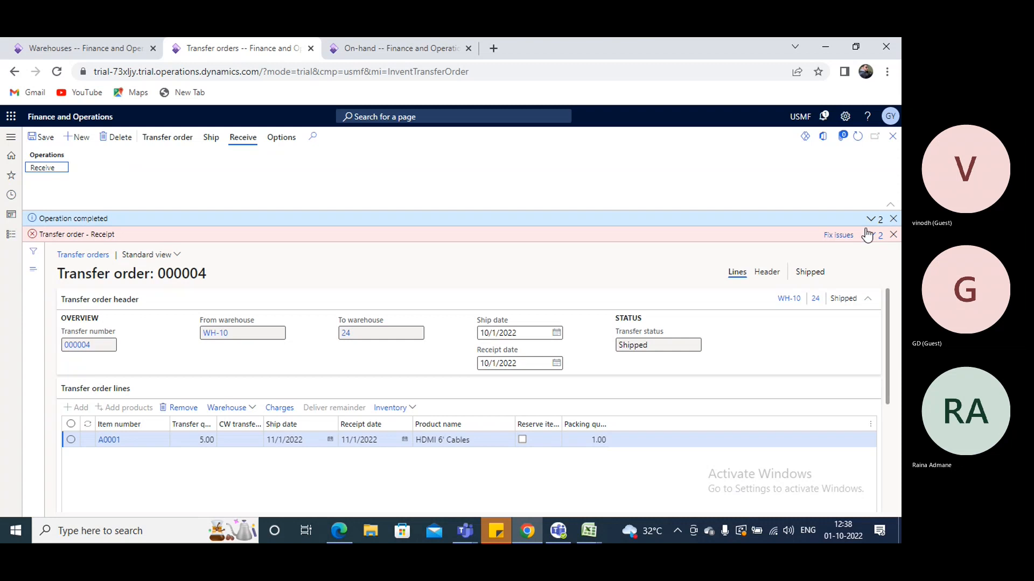
# Read the message details of the transfer order receipt error
pyautogui.click(871, 235)
pyautogui.click(865, 251)
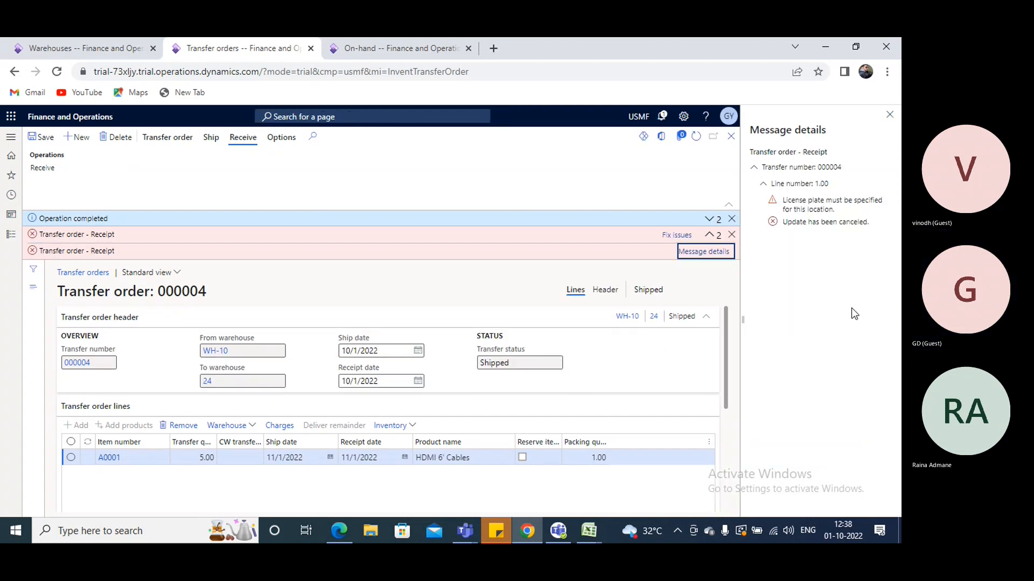
pyautogui.click(889, 114)
# Create and save a new license plate LP0001 from the details of the A0001 line's License plate dimension
pyautogui.scroll(-5, 575, 443)
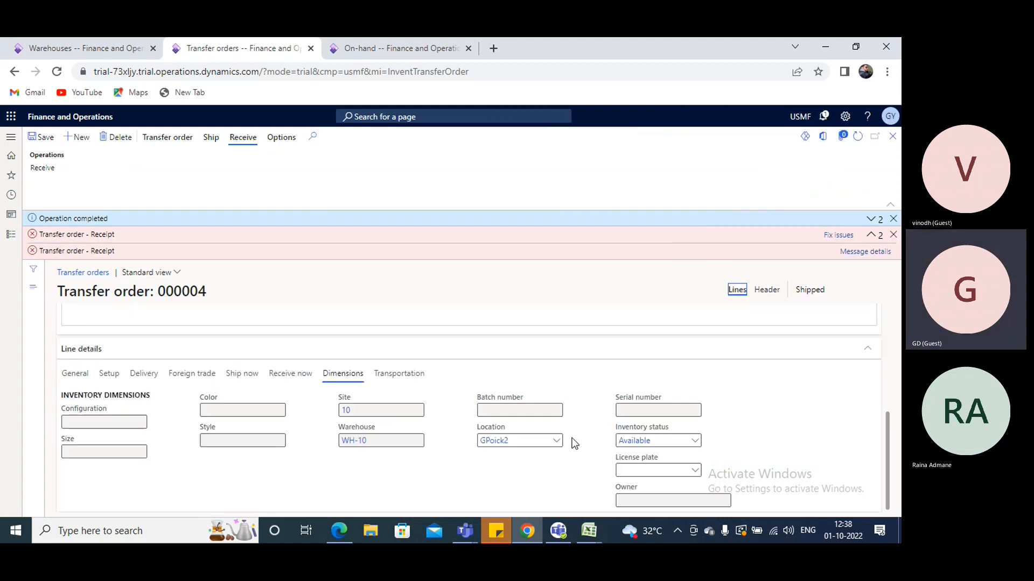
pyautogui.rightClick(694, 471)
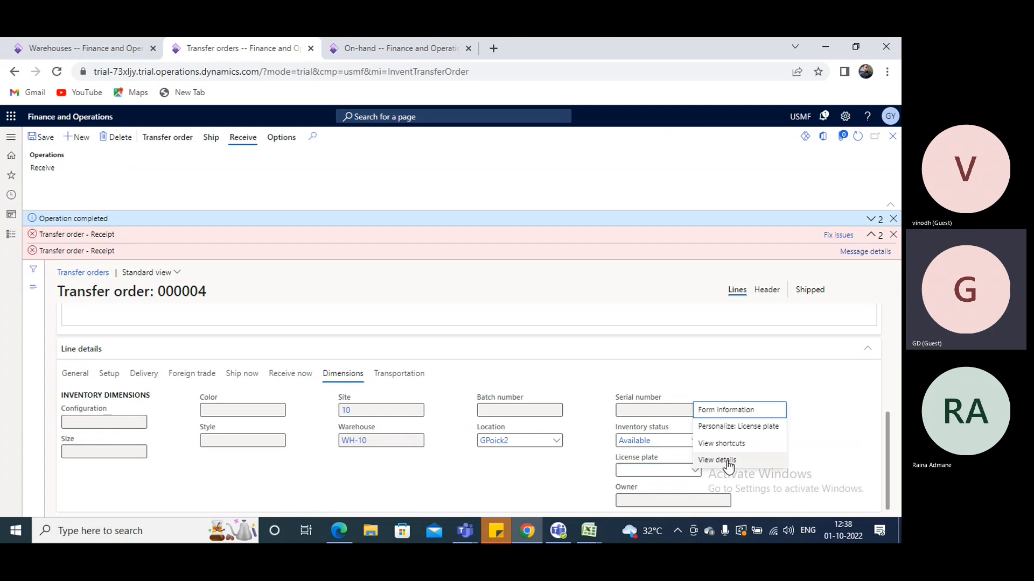
pyautogui.click(727, 463)
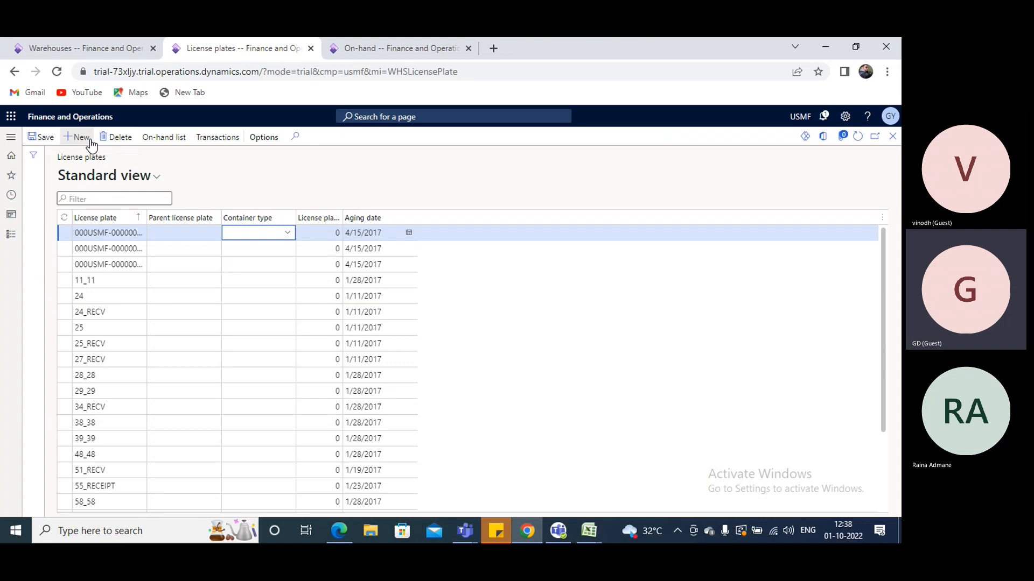
pyautogui.click(89, 138)
pyautogui.write('LP0001')
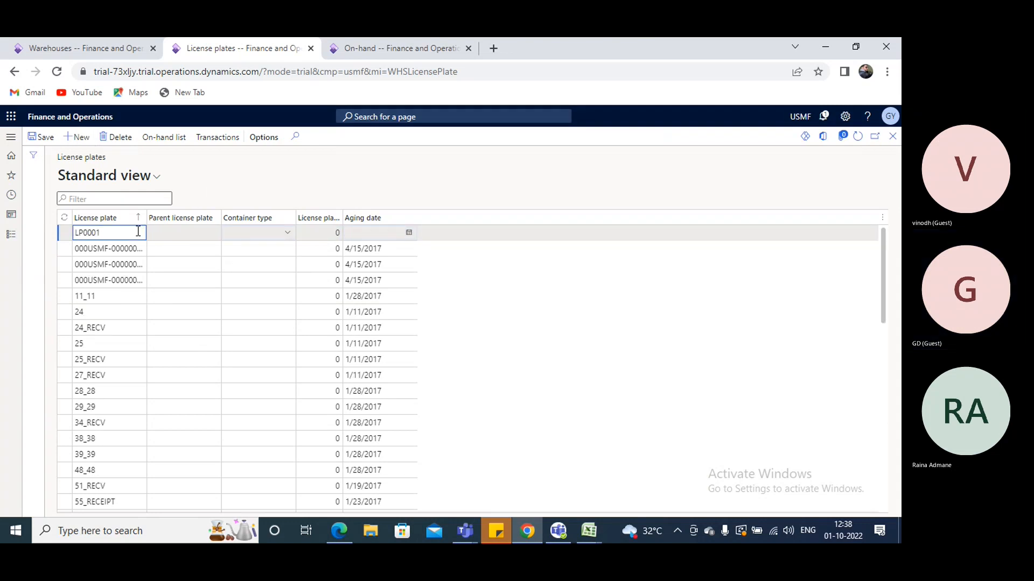
pyautogui.click(42, 138)
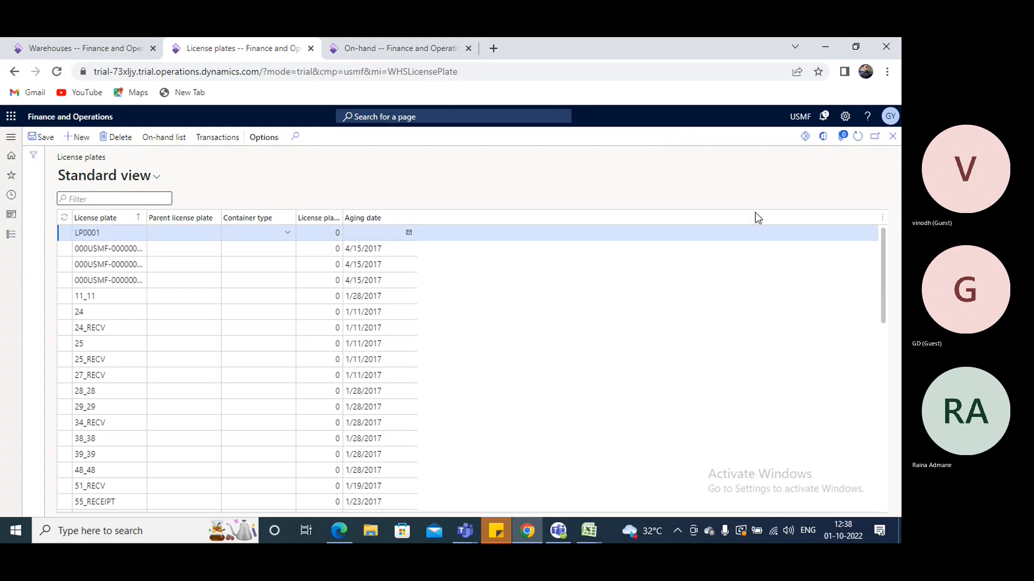
# Set the A0001 line's license plate dimension to LP0001 and dismiss the order's notifications
pyautogui.click(892, 137)
pyautogui.scroll(-1, 641, 479)
pyautogui.click(641, 471)
pyautogui.hotkey('ctrl', 'v')
pyautogui.click(894, 235)
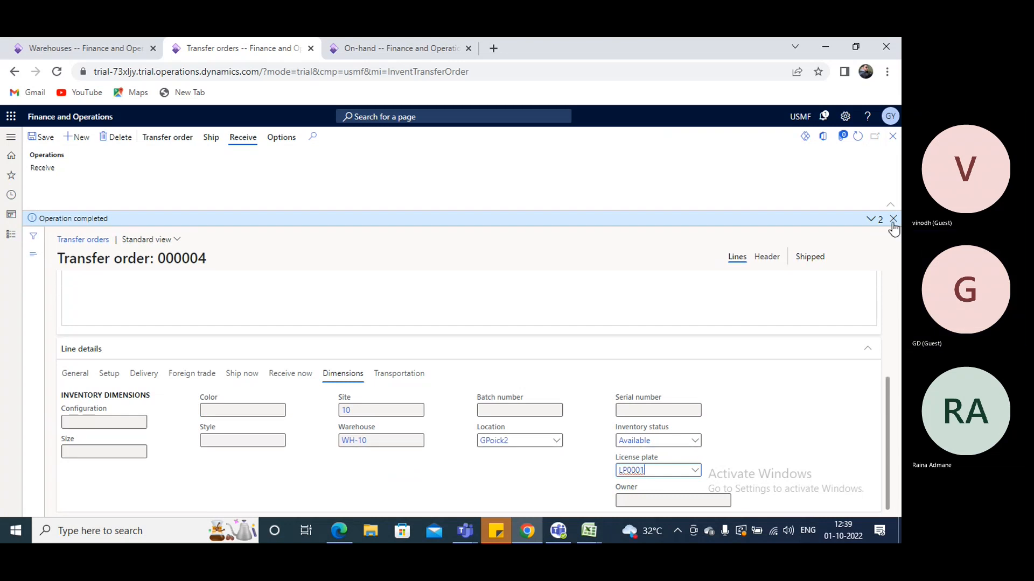
pyautogui.click(893, 219)
# Receive the transfer order with the update set to Shipment and shipment voucher ITR-14006
pyautogui.click(44, 168)
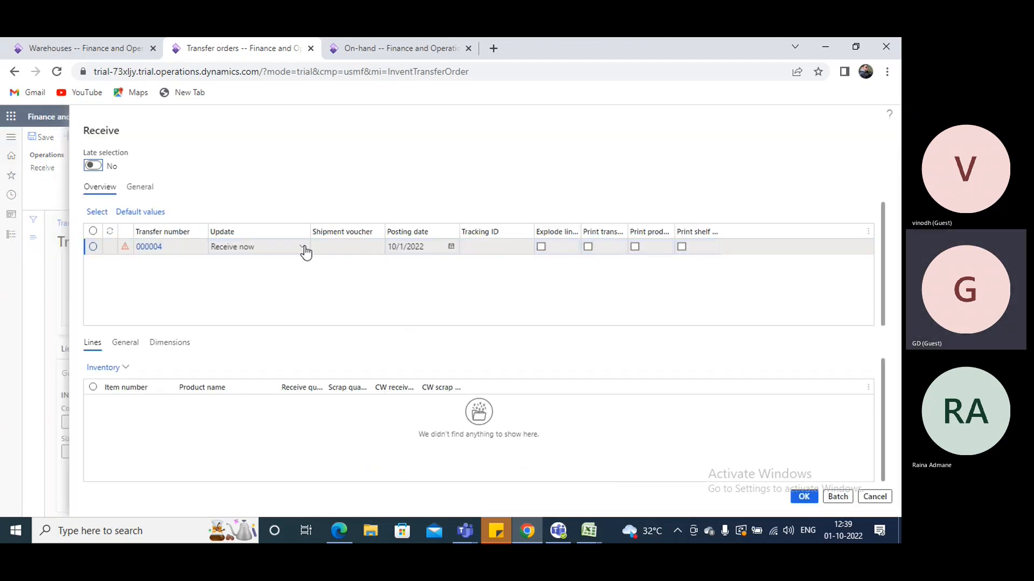
pyautogui.click(301, 248)
pyautogui.click(231, 312)
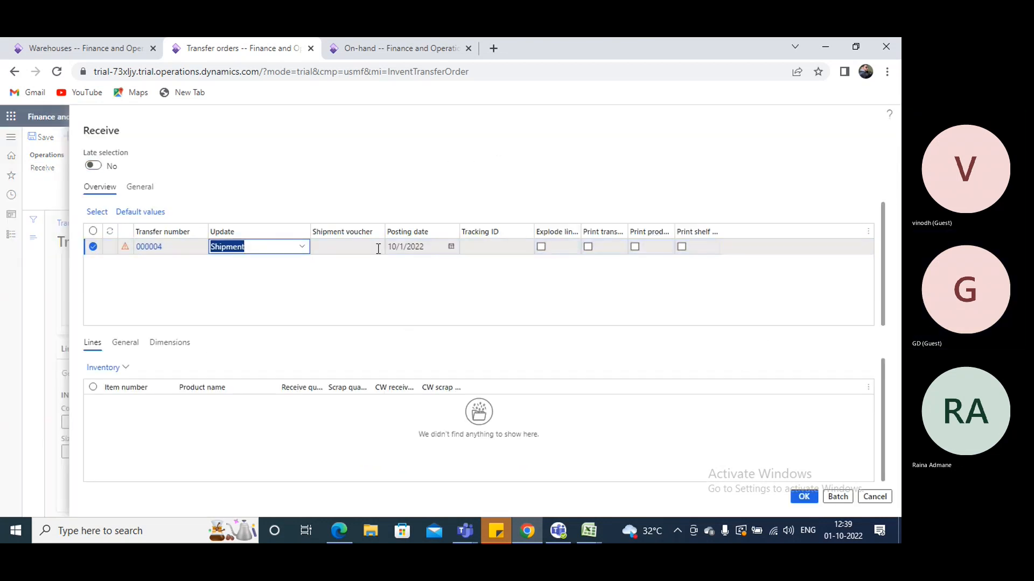
pyautogui.click(377, 248)
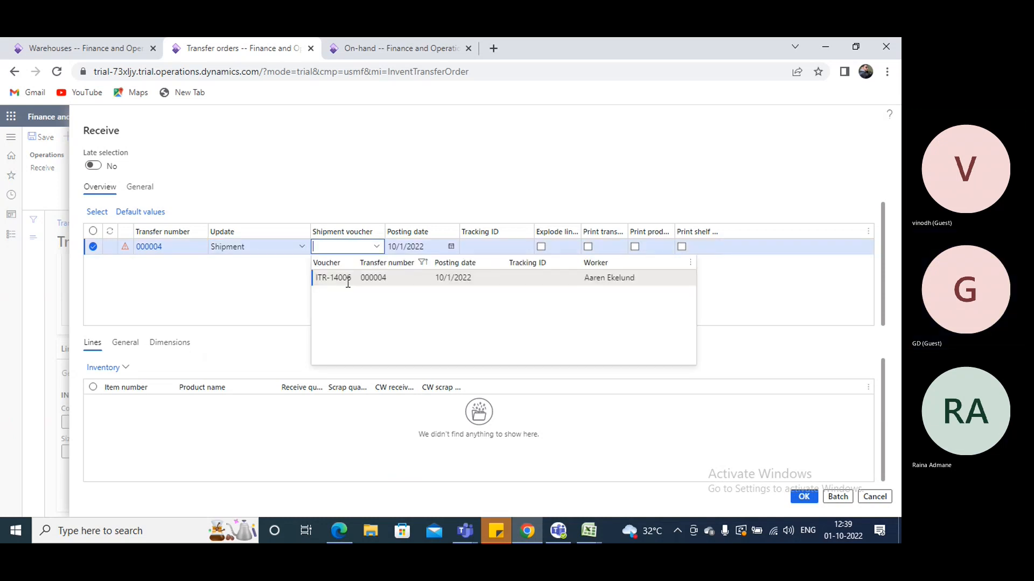
pyautogui.click(808, 497)
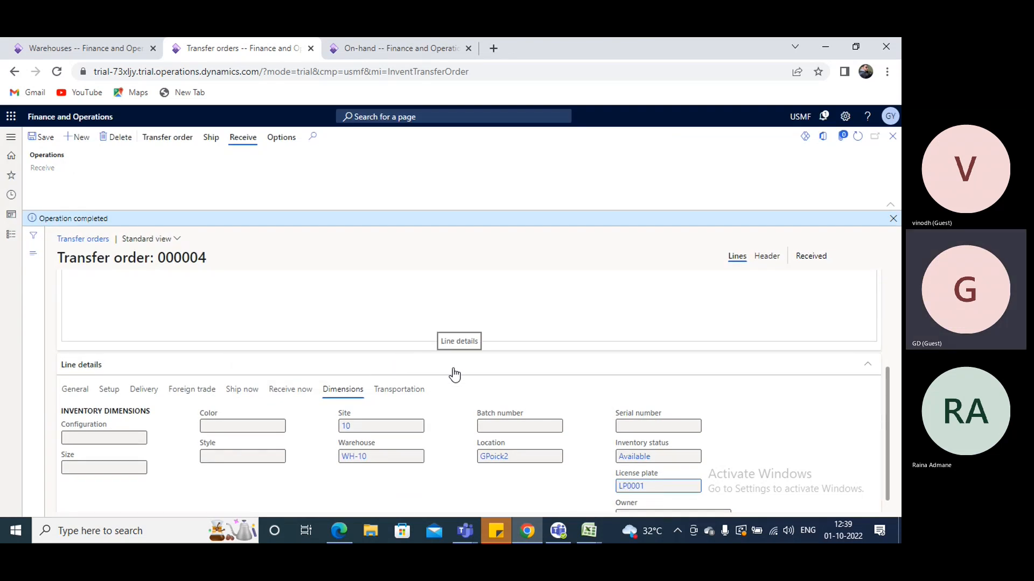
# Review the A0001 line's delivery, ship now and receive now details after the receipt
pyautogui.scroll(2, 437, 381)
pyautogui.scroll(-2, 252, 387)
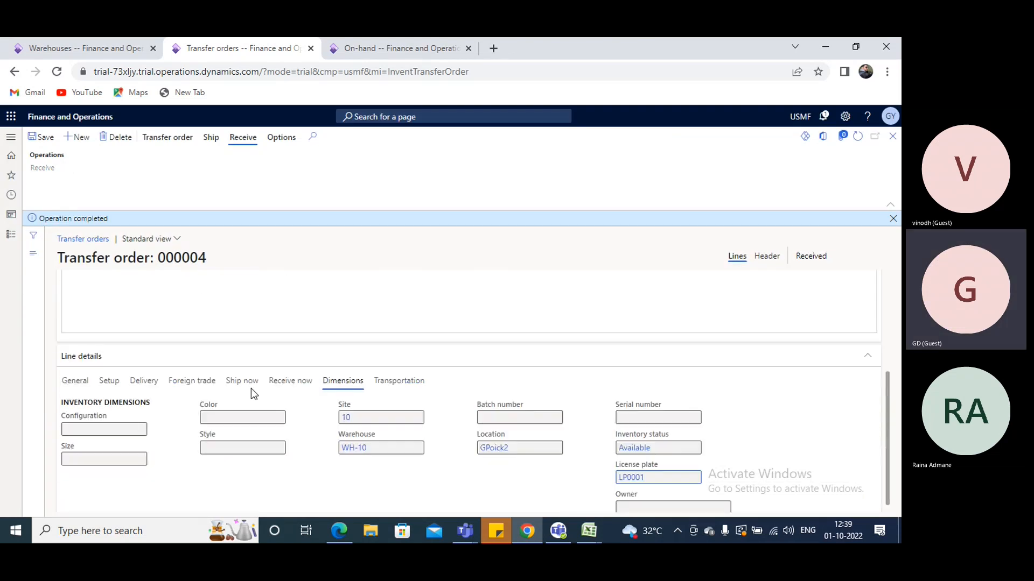
pyautogui.click(140, 374)
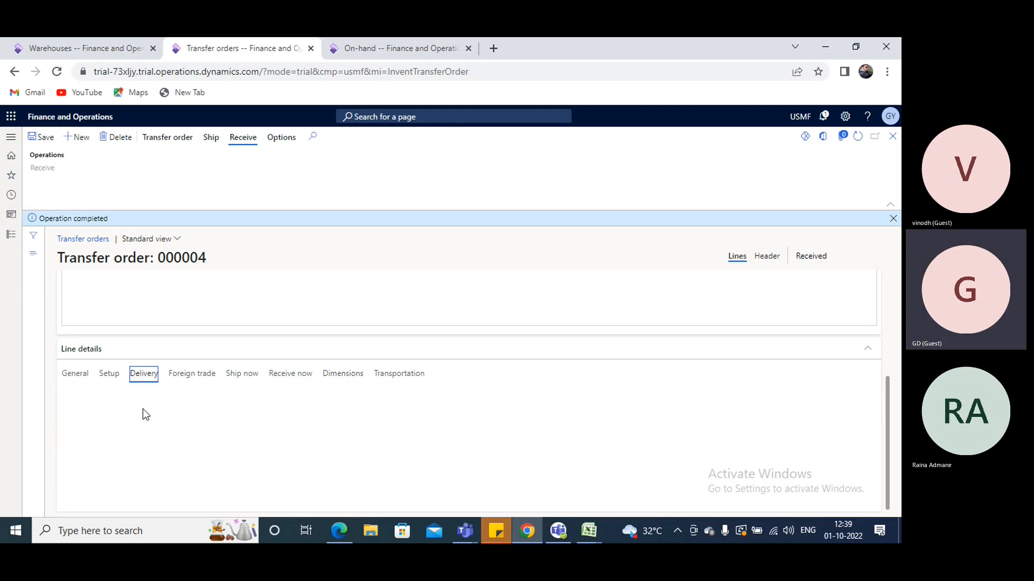
pyautogui.click(137, 385)
pyautogui.click(241, 374)
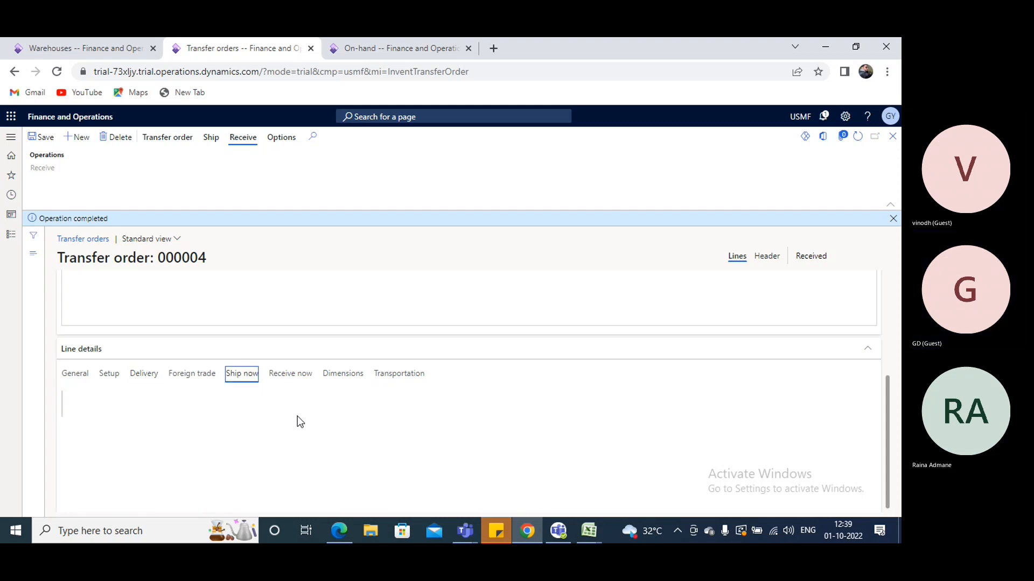
pyautogui.click(290, 374)
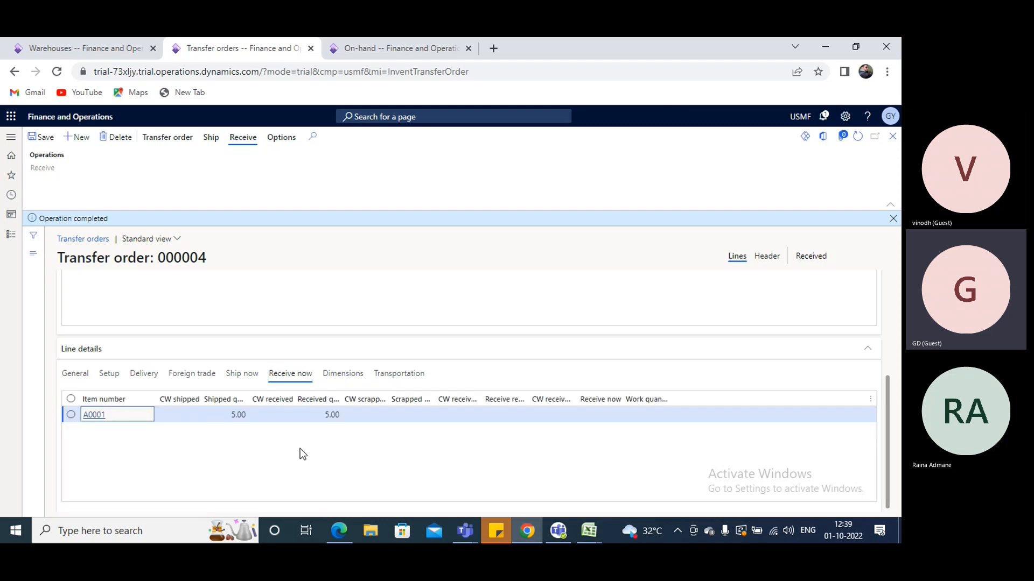
pyautogui.scroll(3, 533, 310)
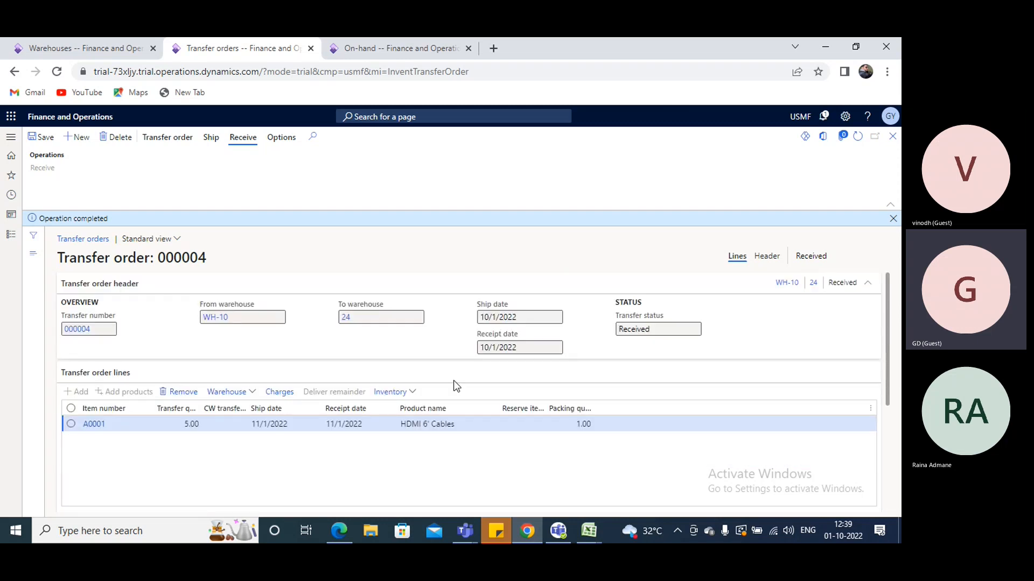
# Examine the A0001 line's inventory transactions after receipt, comparing issue and receipt statuses, warehouses and locations
pyautogui.click(414, 393)
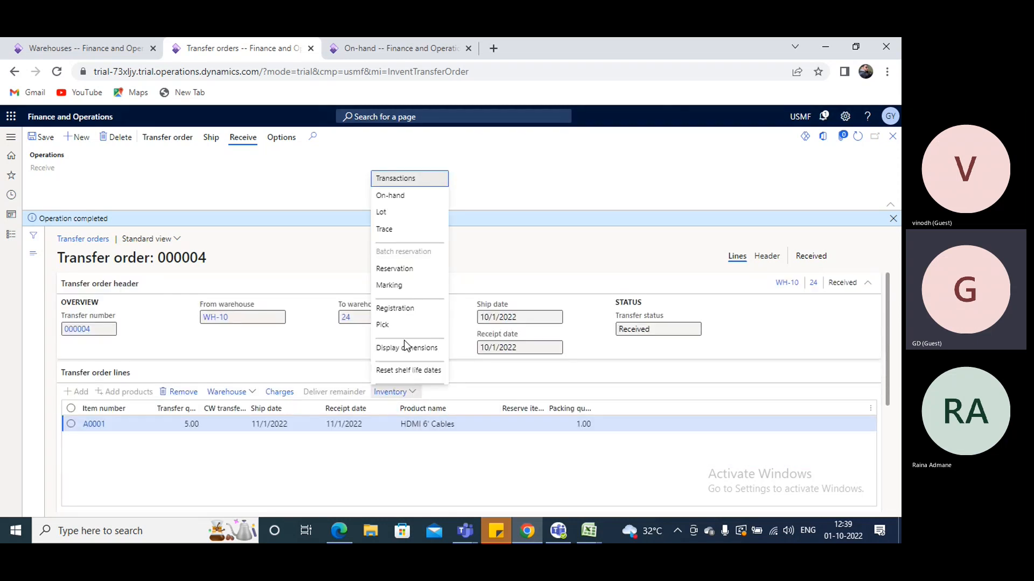
pyautogui.click(410, 181)
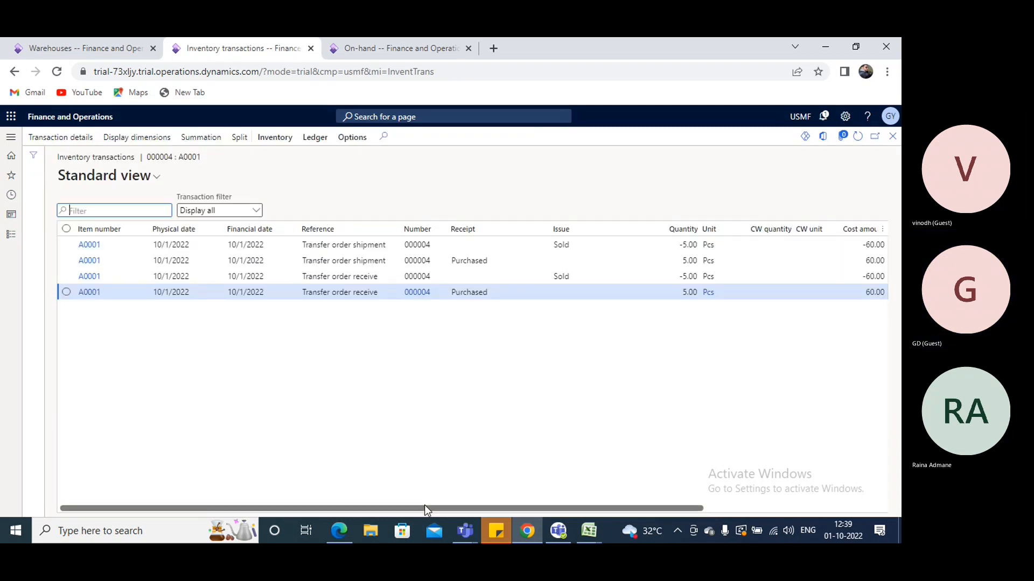
pyautogui.moveTo(425, 508); pyautogui.dragTo(499, 508)
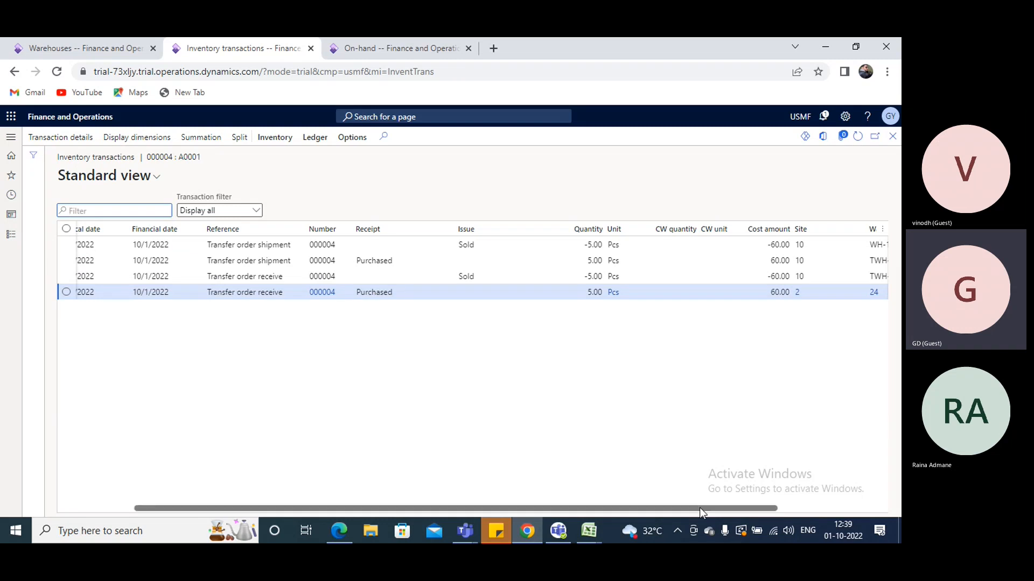
pyautogui.moveTo(699, 508); pyautogui.dragTo(758, 508)
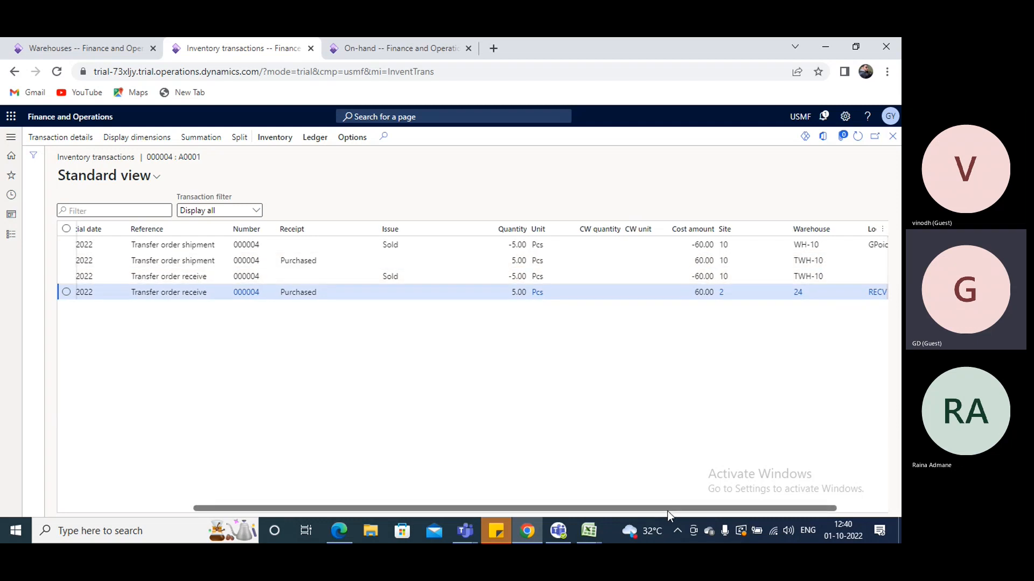
pyautogui.moveTo(667, 510); pyautogui.dragTo(737, 507)
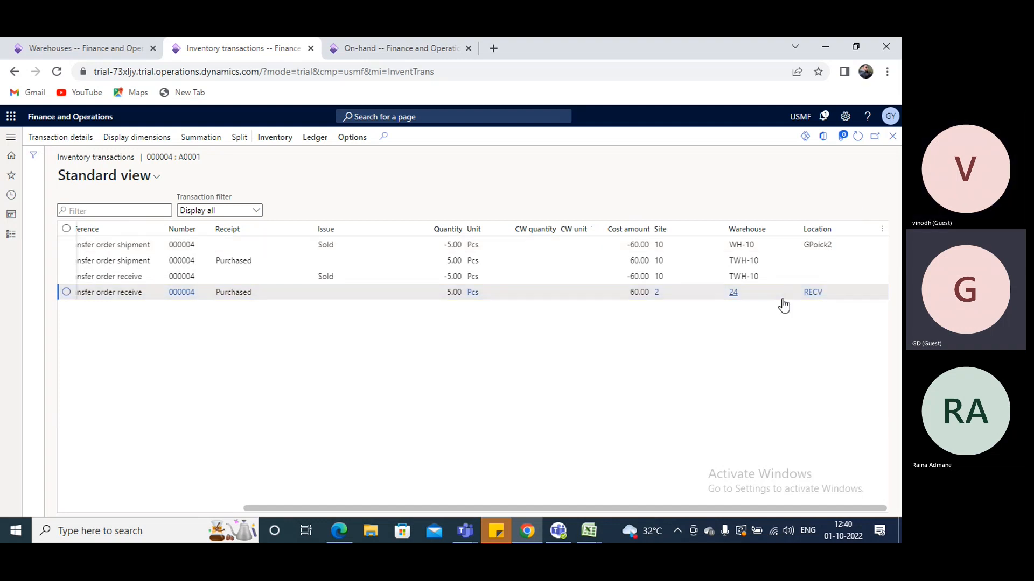
pyautogui.click(892, 137)
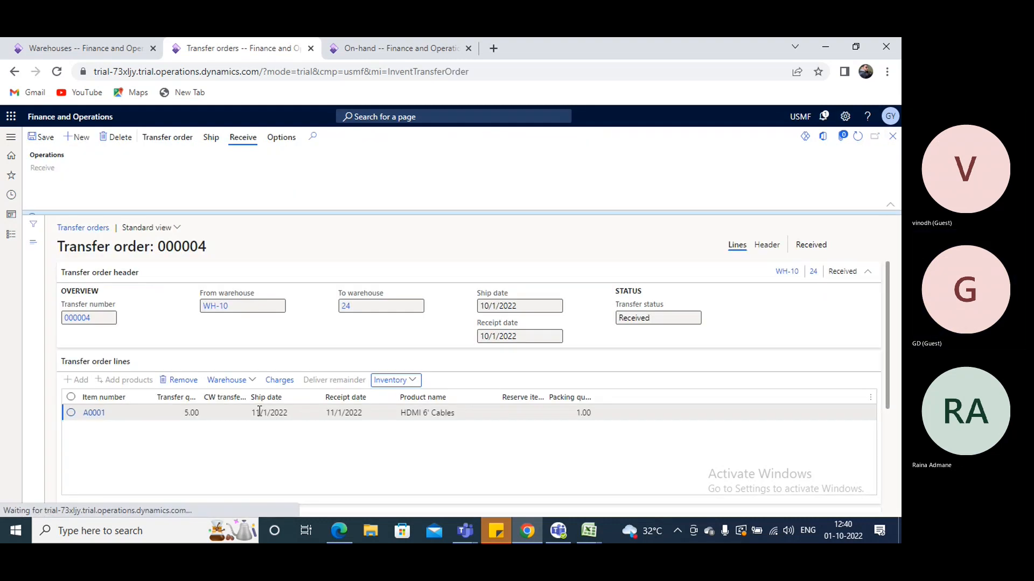
# Dismiss the notification on the transfer order and look over its header, line and line details
pyautogui.scroll(-3, 259, 415)
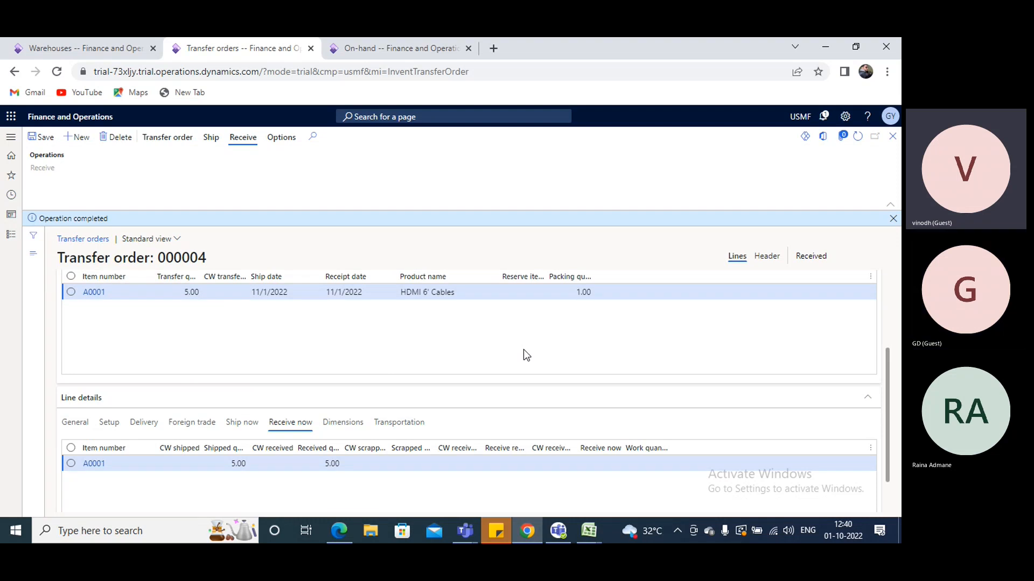
pyautogui.scroll(1, 471, 358)
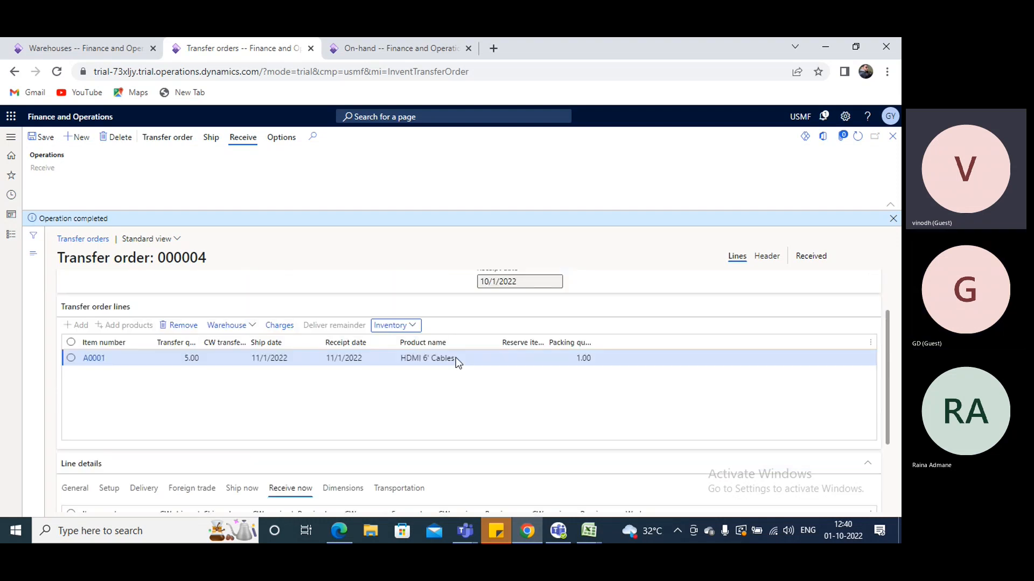
pyautogui.click(893, 219)
pyautogui.scroll(-2, 400, 378)
pyautogui.scroll(3, 399, 378)
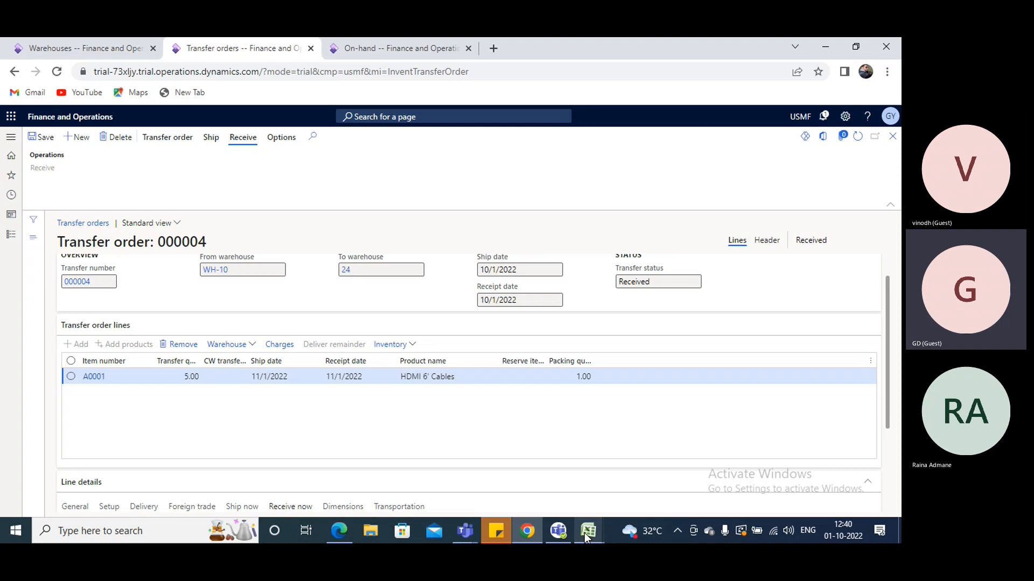
# Switch to the Excel workbook and enter a person's first name above the Inbound heading and another above the Outbound heading
pyautogui.moveTo(587, 533)
pyautogui.click(470, 486)
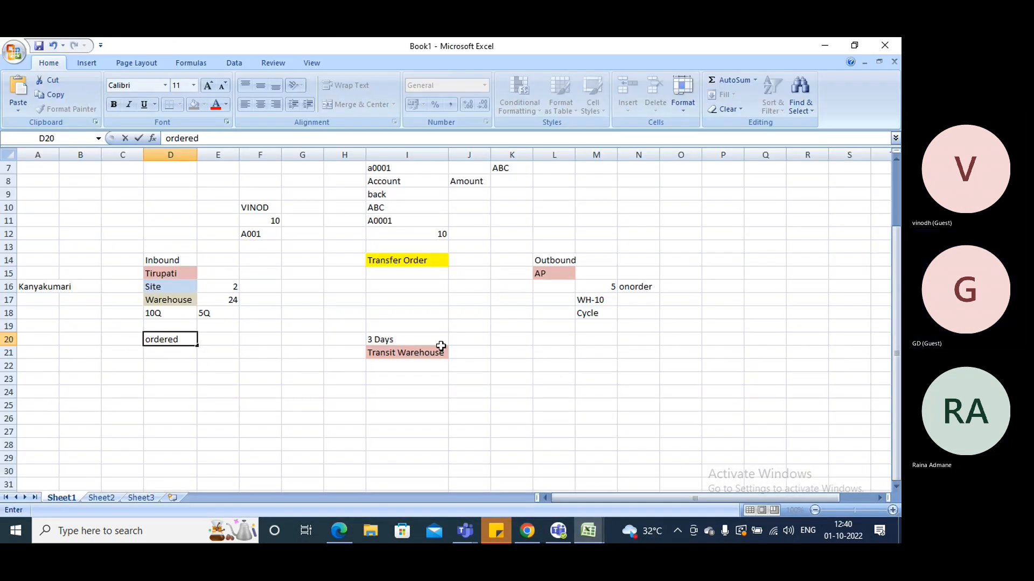
pyautogui.click(164, 245)
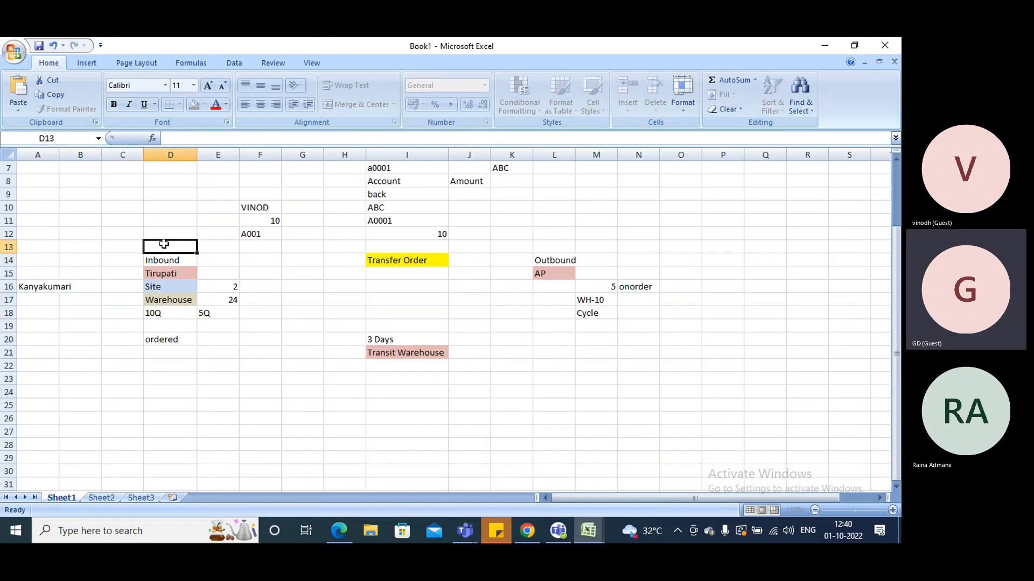
pyautogui.write('Vino')
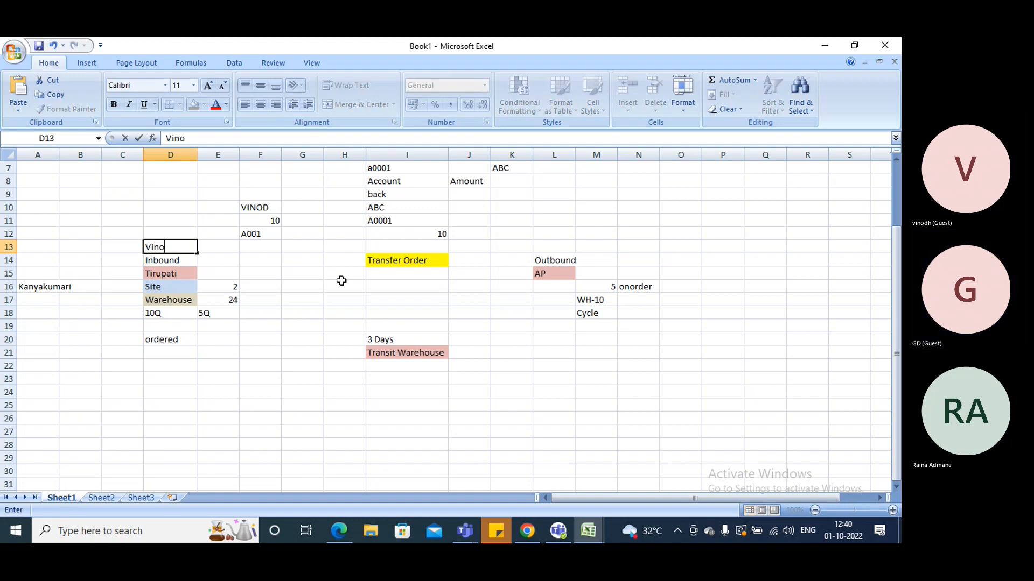
pyautogui.write('d')
pyautogui.click(560, 245)
pyautogui.write('GYa')
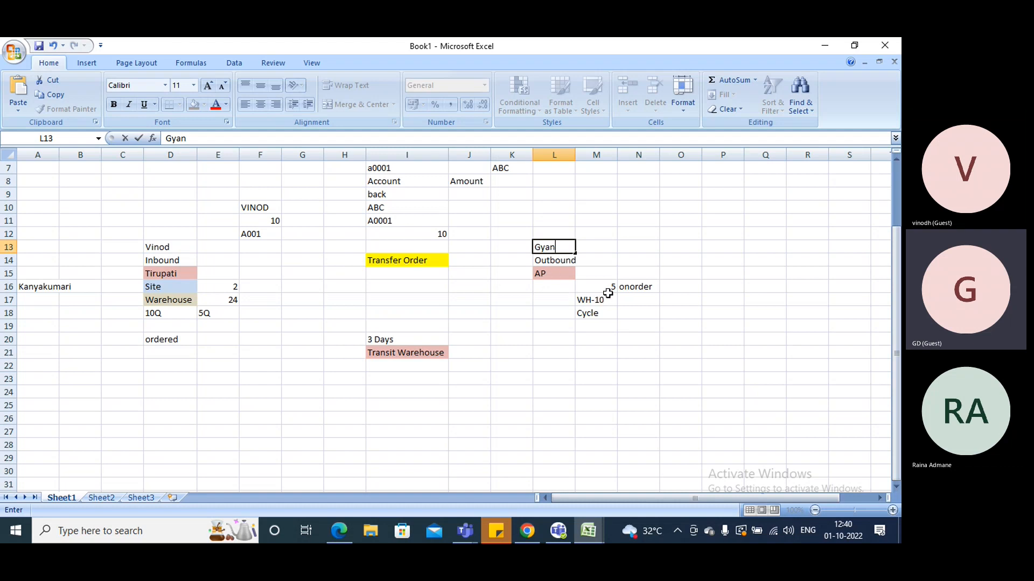
pyautogui.click(595, 301)
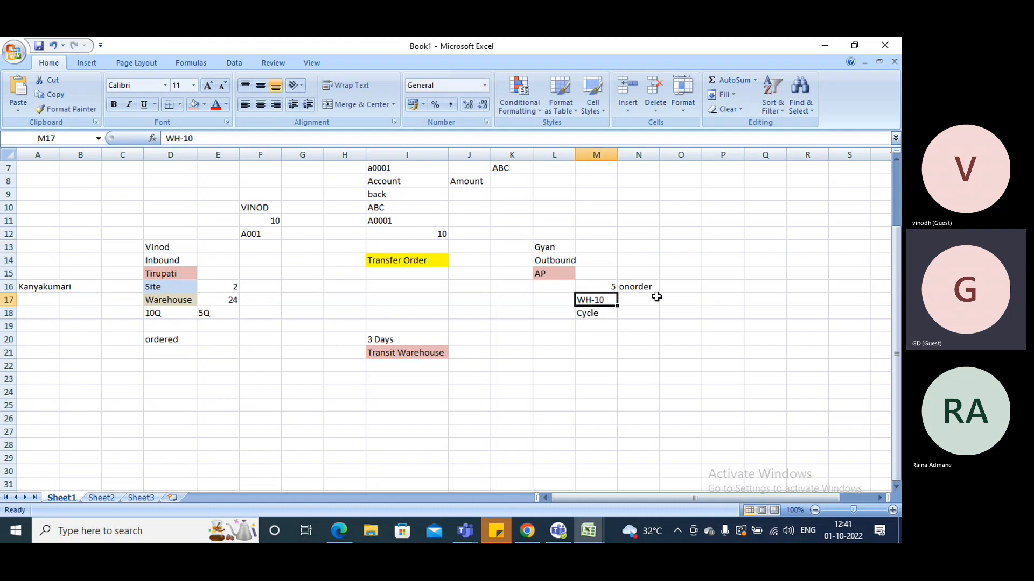
# Enter 3 in cell O16 and 2 in cell O17, beside the outbound on-order quantity
pyautogui.click(676, 287)
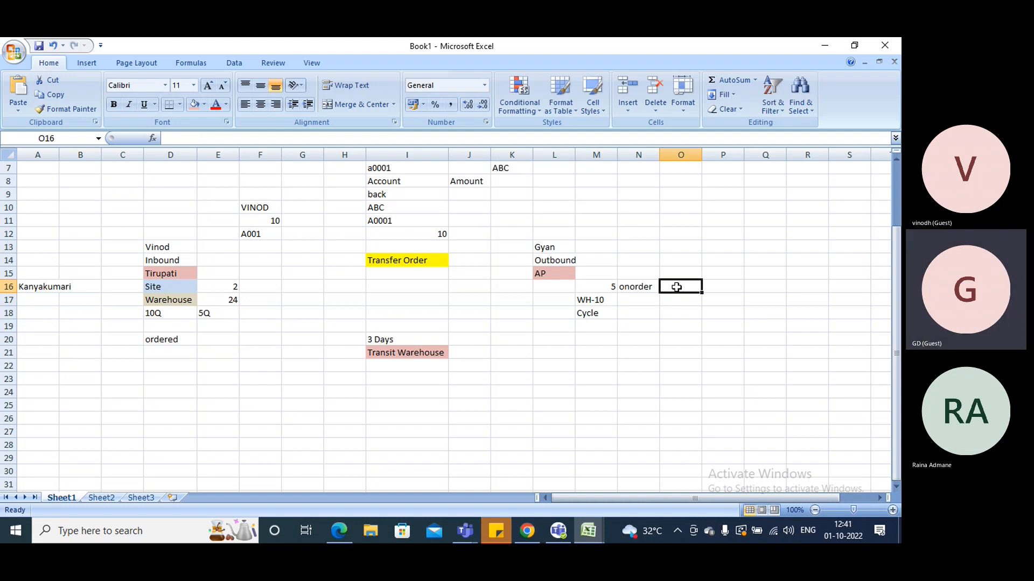
pyautogui.write('3')
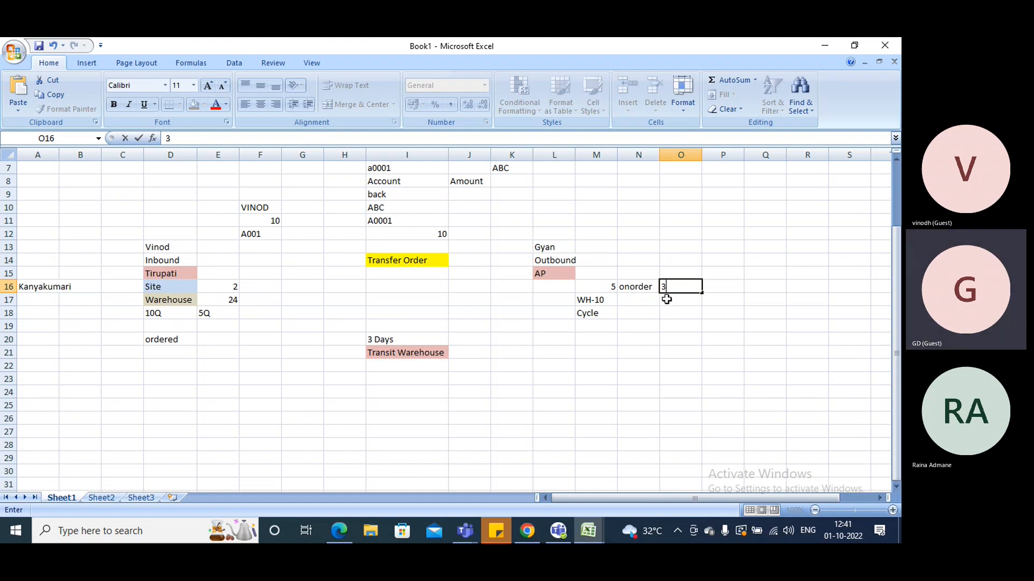
pyautogui.hotkey('alt', 'Tab')
pyautogui.hotkey('alt', 'Tab')
pyautogui.click(681, 302)
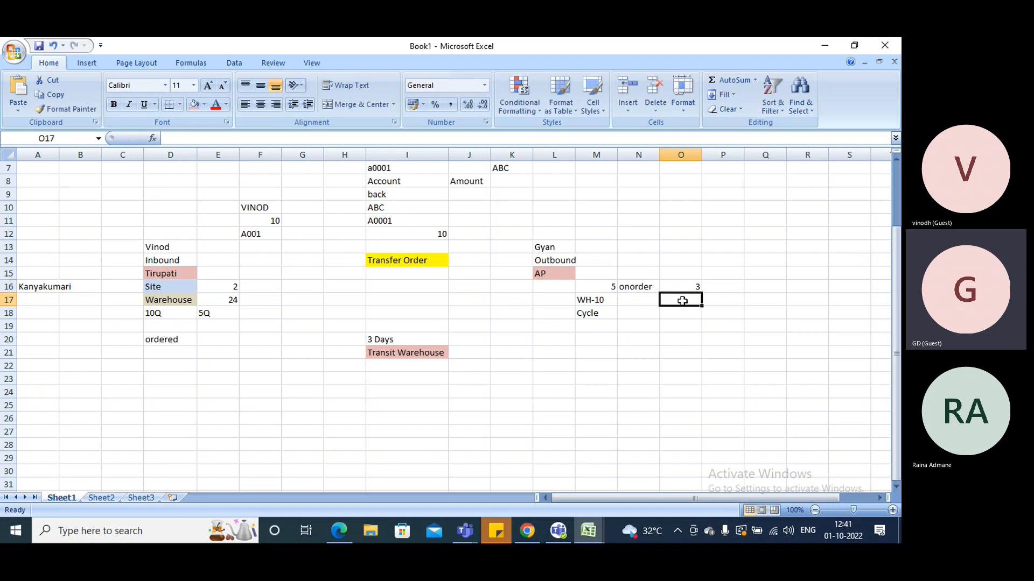
pyautogui.write('2')
pyautogui.click(684, 321)
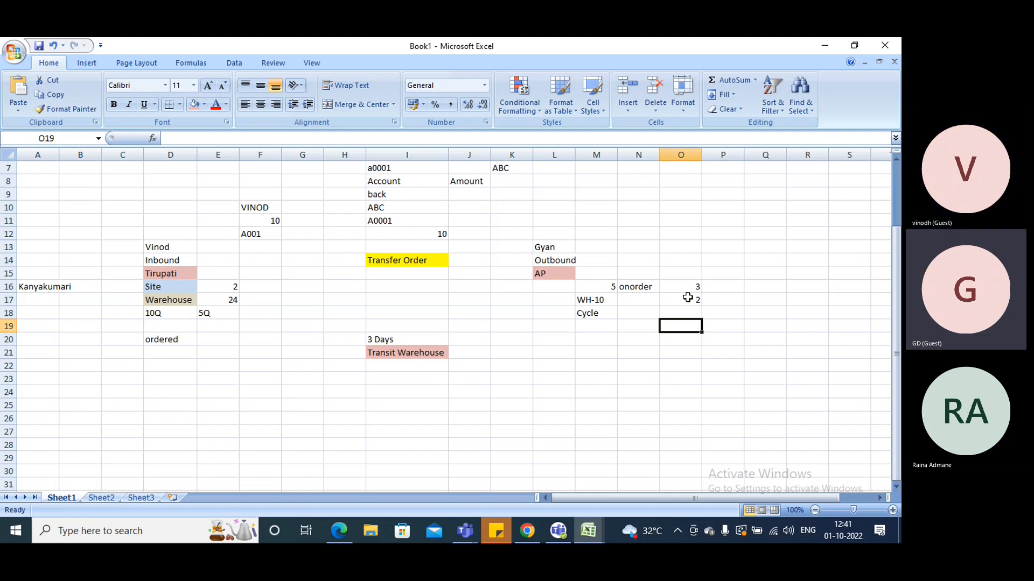
# Switch back to Finance and Operations and create a new transfer order from warehouse WH-10 to warehouse 24
pyautogui.hotkey('alt', 'Tab')
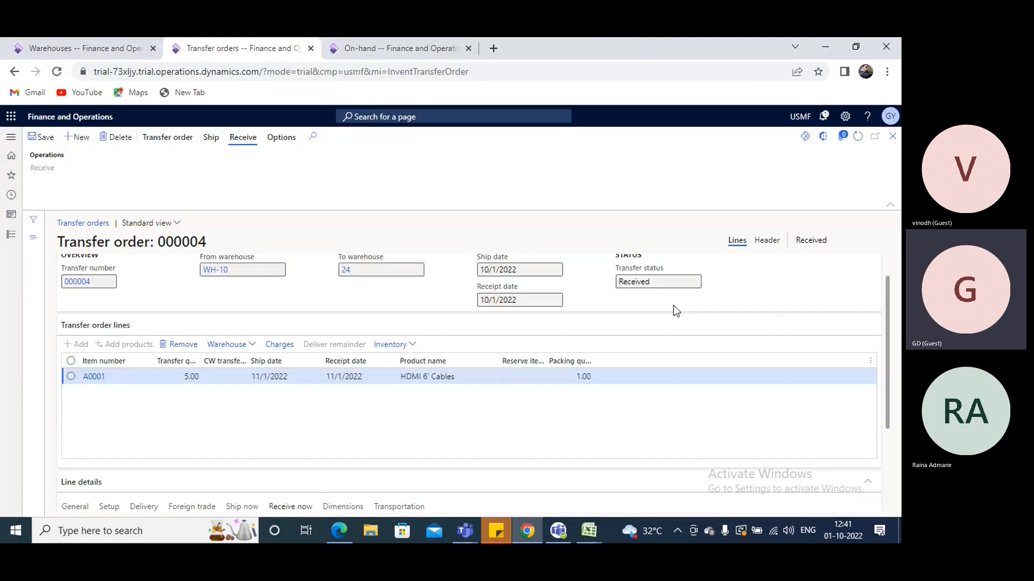
pyautogui.click(86, 140)
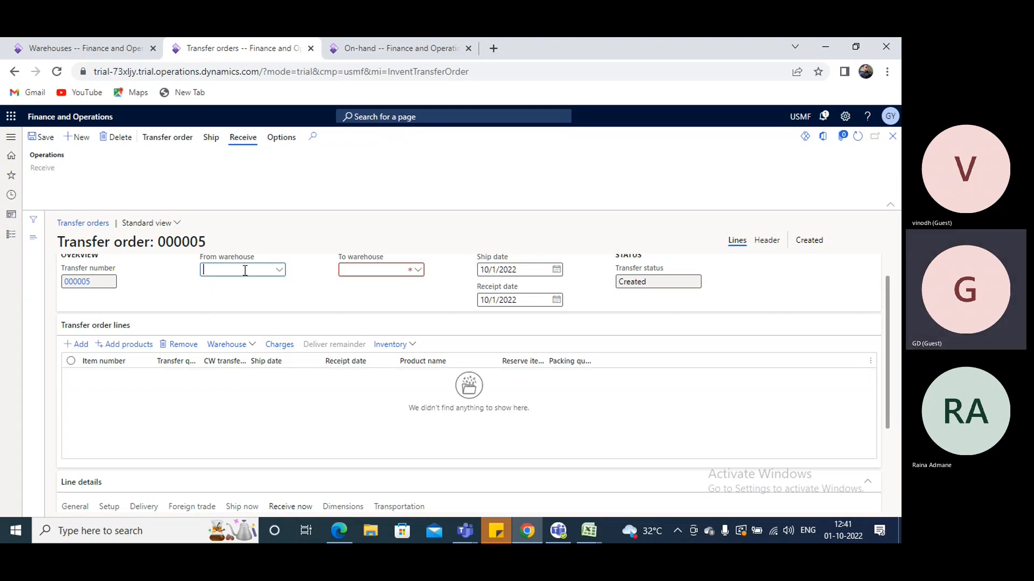
pyautogui.write('wh')
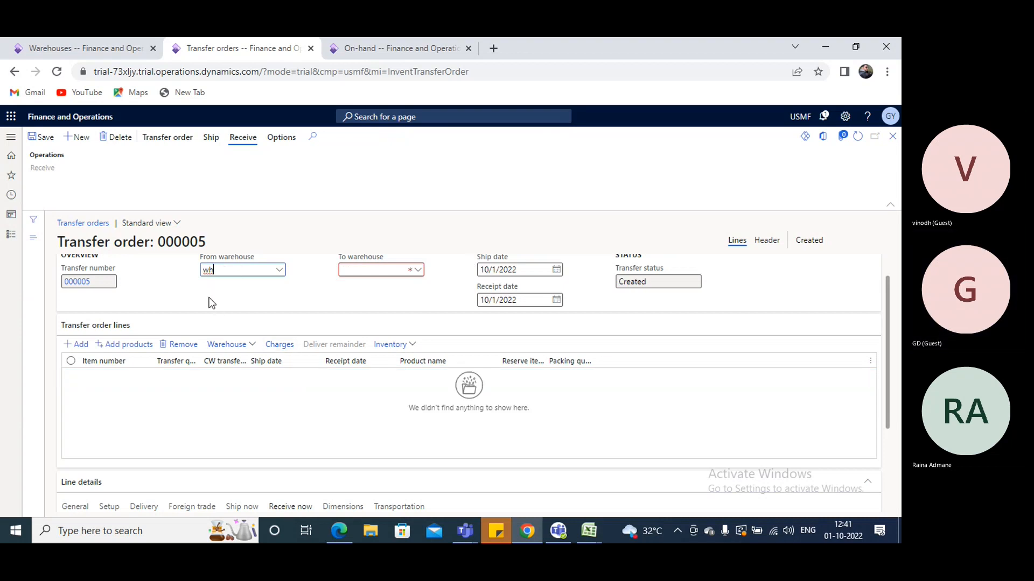
pyautogui.click(223, 300)
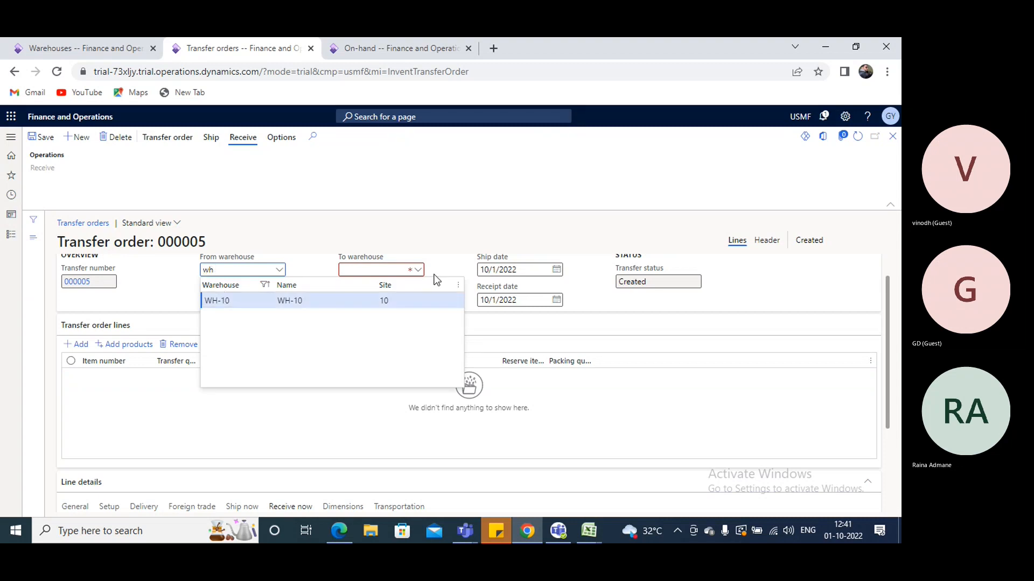
pyautogui.click(390, 269)
pyautogui.write('24')
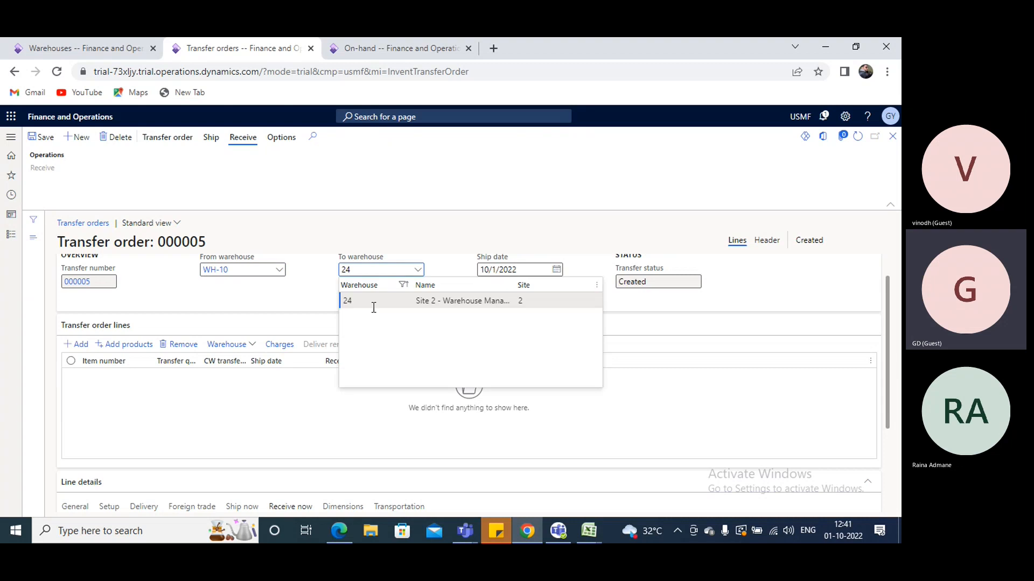
# Add a transfer order line for item A0001 with a transfer quantity of 5
pyautogui.click(78, 346)
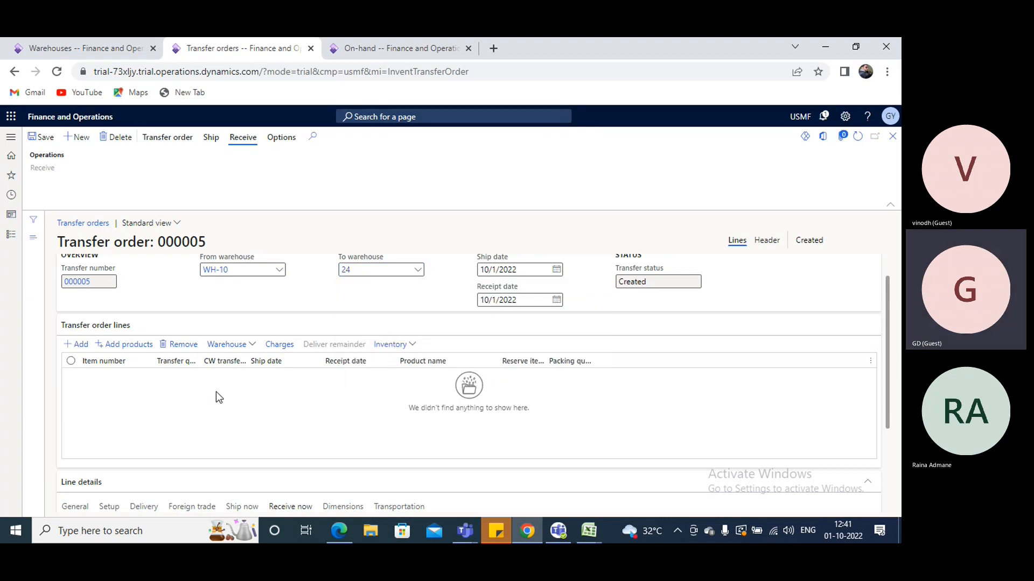
pyautogui.write('a0001')
pyautogui.press('Tab')
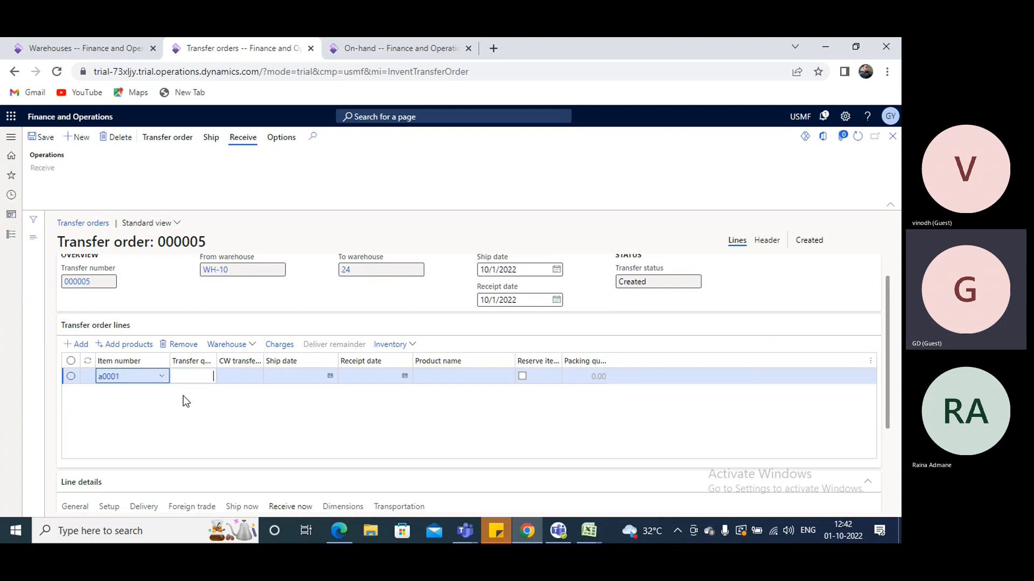
pyautogui.click(202, 377)
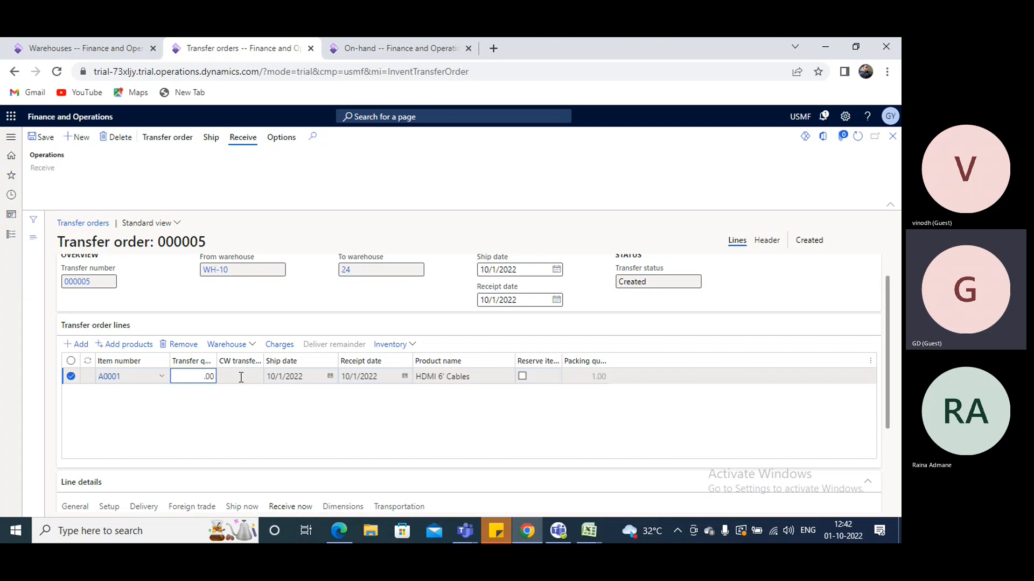
pyautogui.press('BackSpace')
pyautogui.write('54')
pyautogui.press('BackSpace')
pyautogui.press('Tab')
pyautogui.press('Tab')
pyautogui.press('Tab')
# Set the A0001 line's location dimension to GPoick2 and save the transfer order, dismissing the notification
pyautogui.scroll(-3, 273, 374)
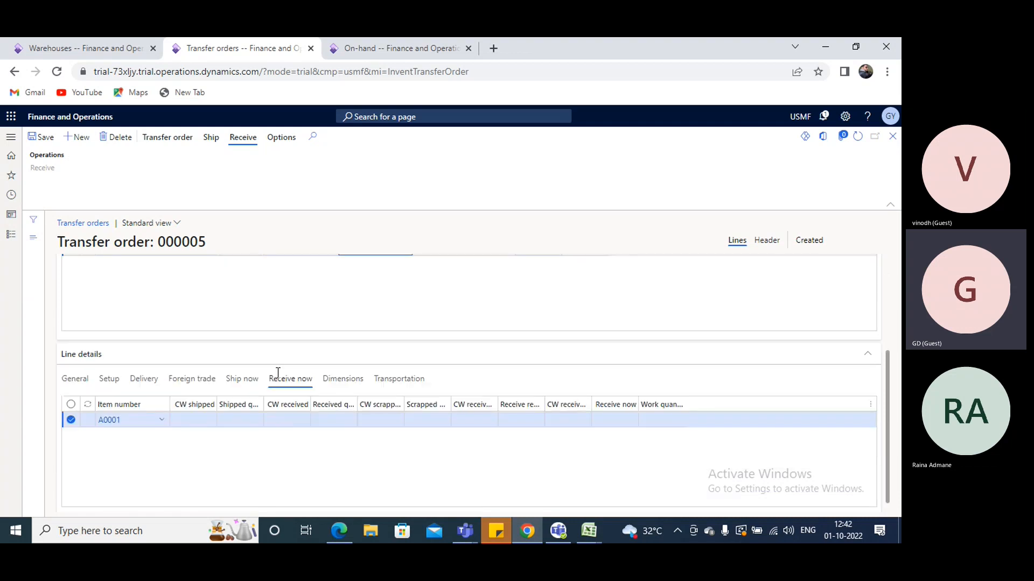
pyautogui.scroll(2, 247, 352)
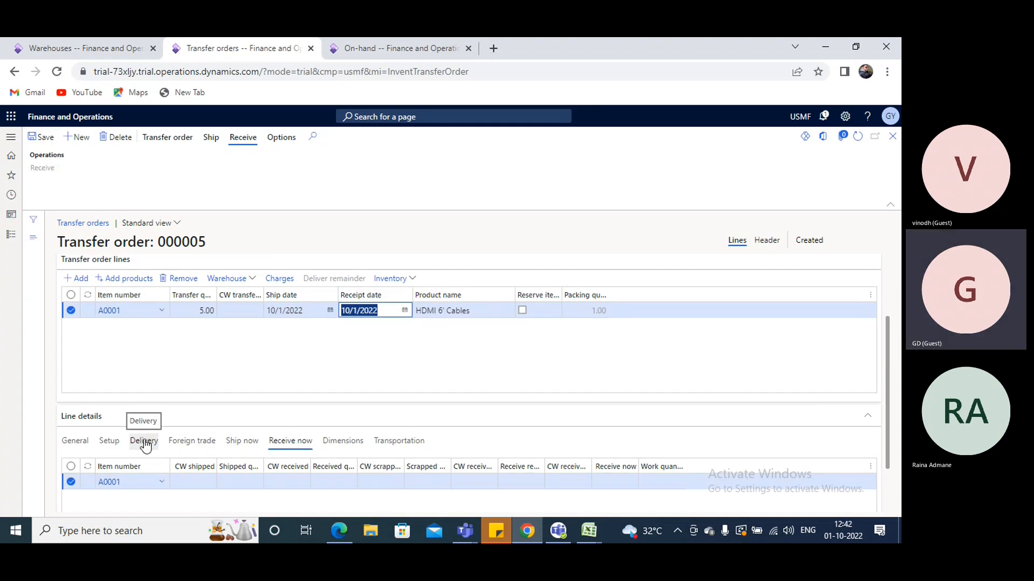
pyautogui.click(325, 443)
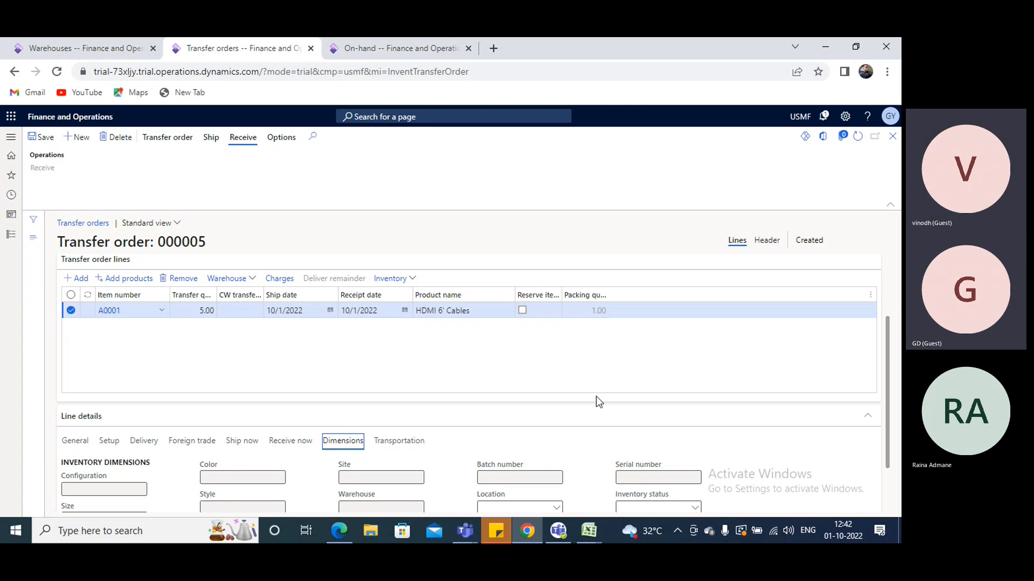
pyautogui.scroll(-2, 596, 397)
pyautogui.click(513, 443)
pyautogui.write('G')
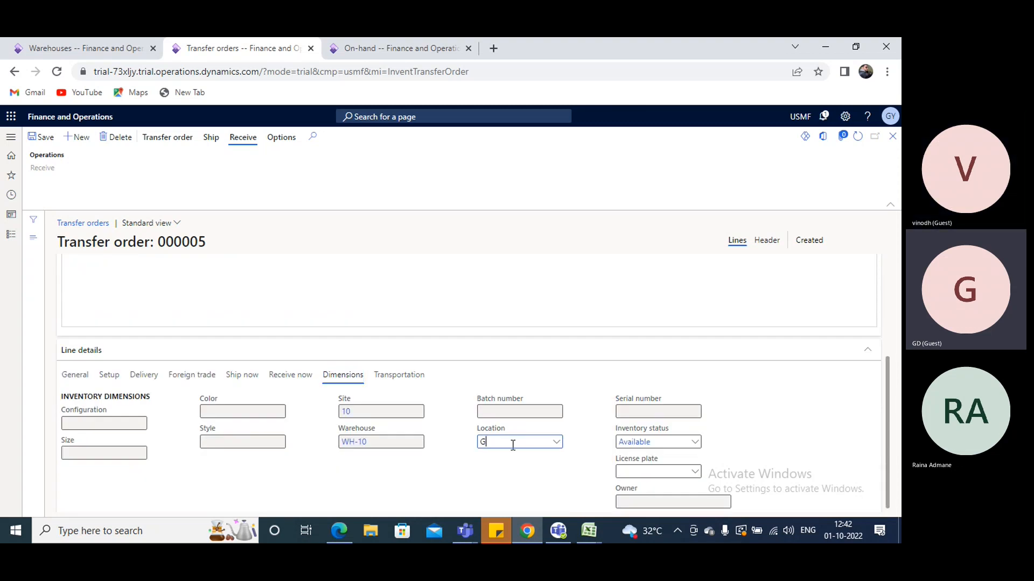
pyautogui.write('po')
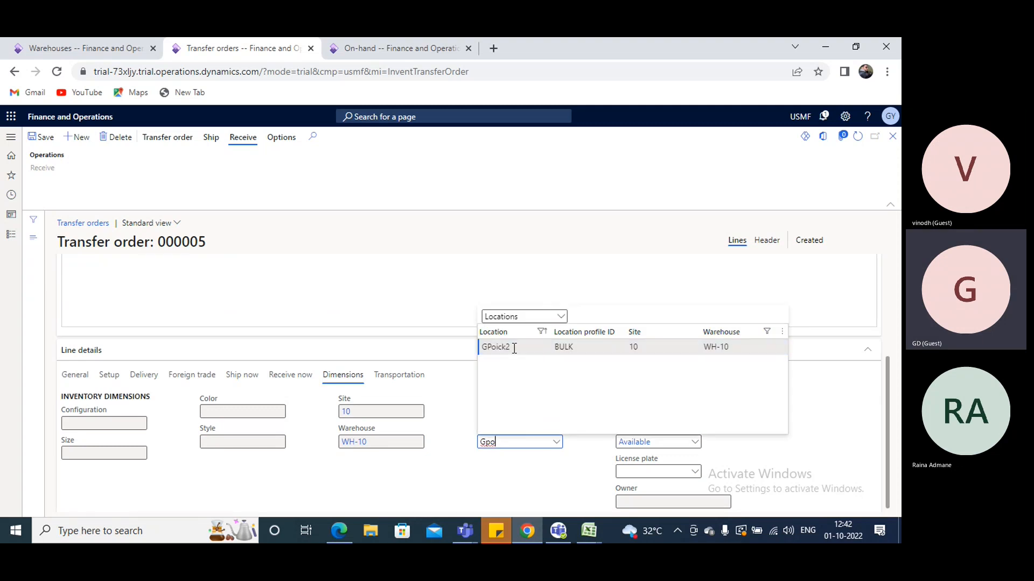
pyautogui.press('Return')
pyautogui.scroll(3, 356, 401)
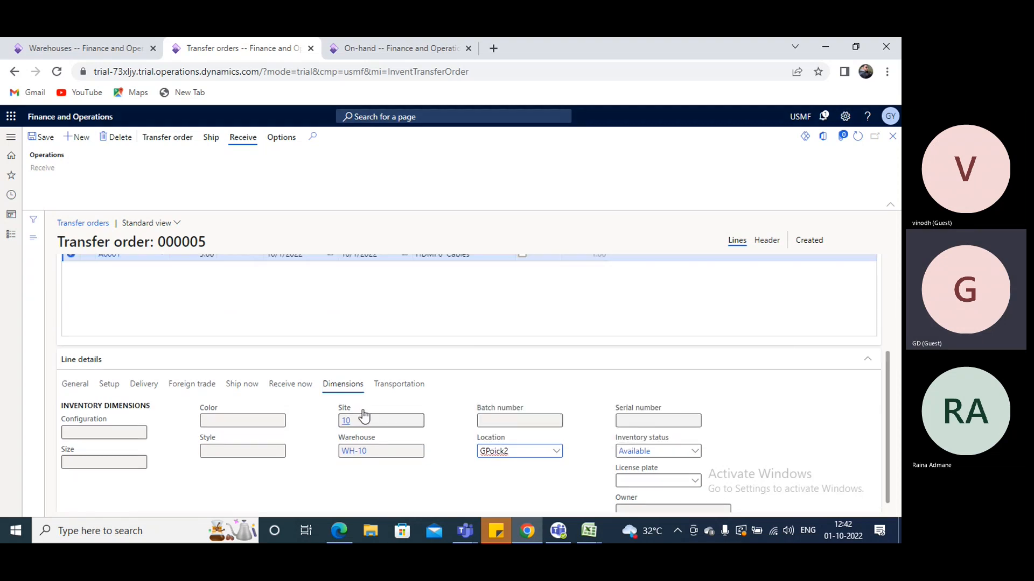
pyautogui.click(40, 139)
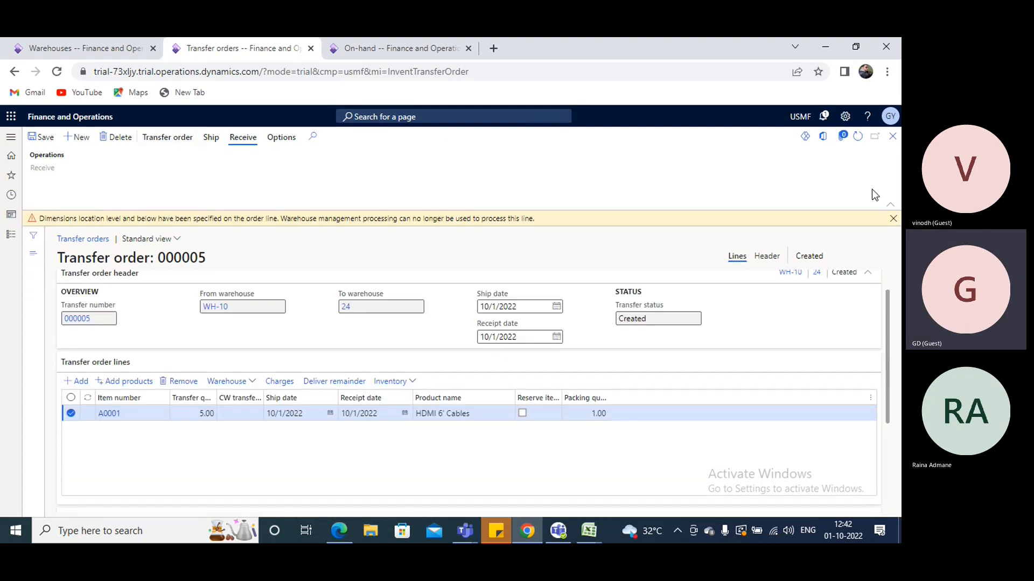
pyautogui.click(892, 218)
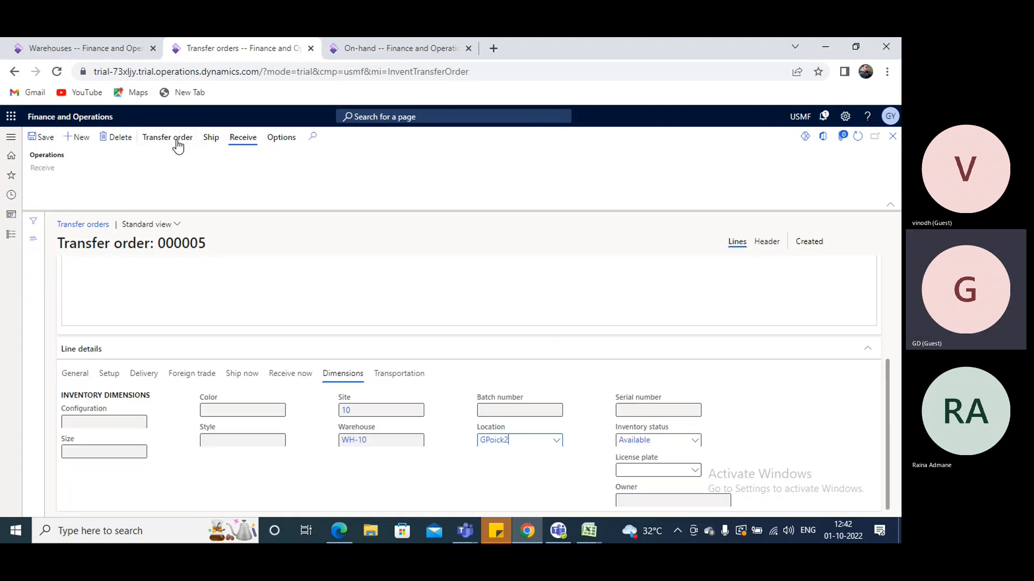
# Post and print the transfer order's picking list with the update set to Available quantity, and review the printed report
pyautogui.click(212, 138)
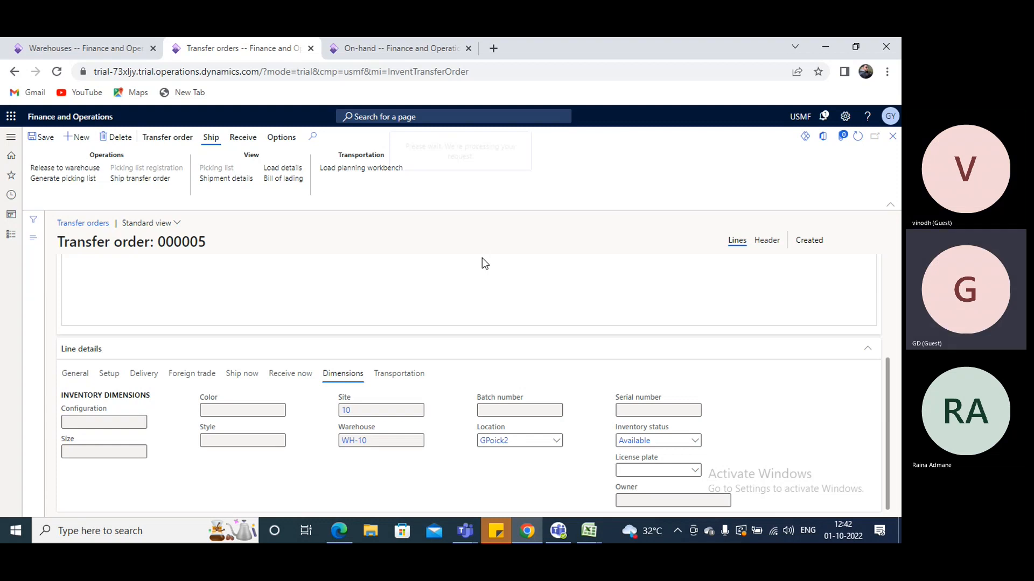
pyautogui.click(620, 258)
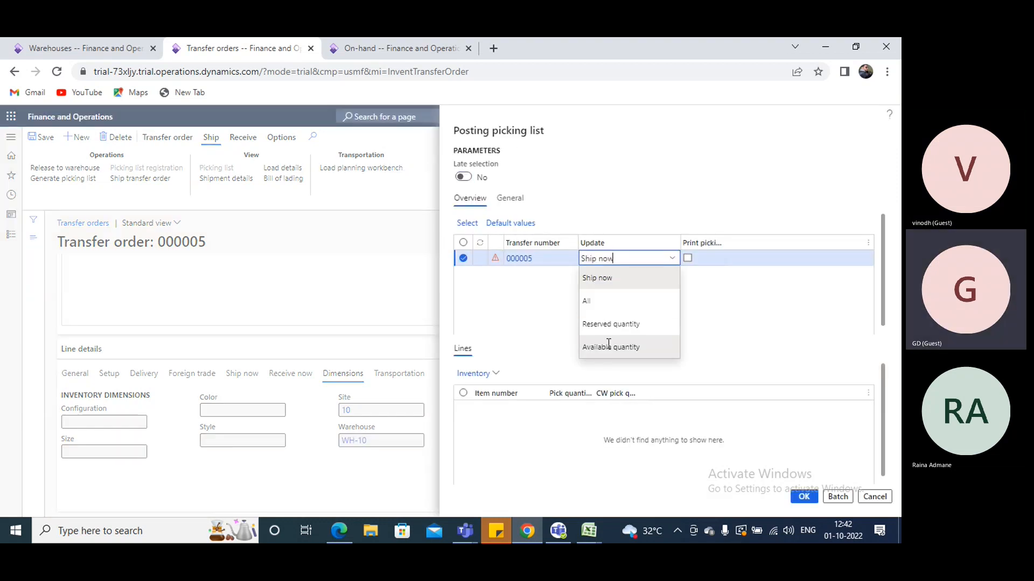
pyautogui.click(608, 345)
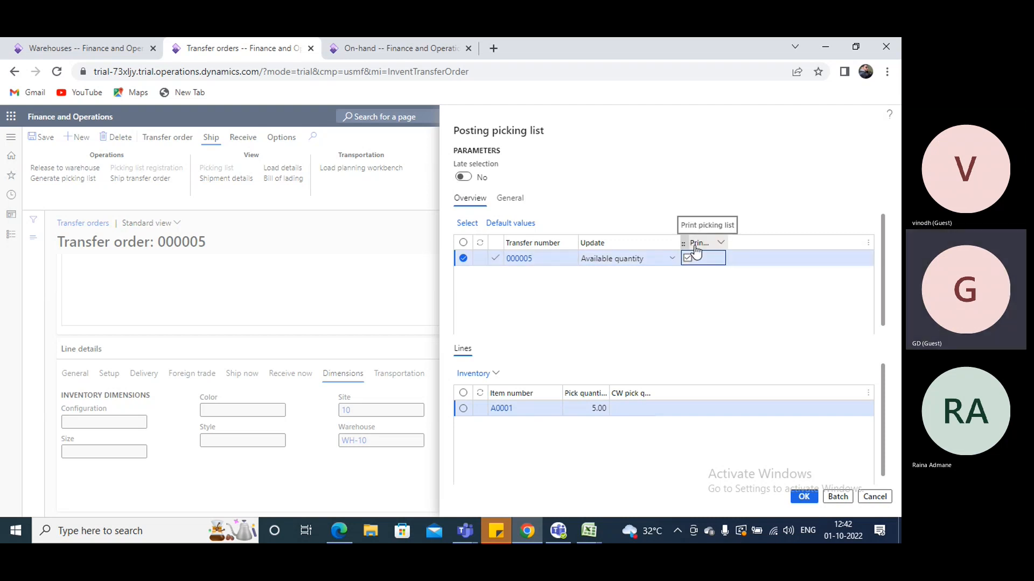
pyautogui.click(804, 498)
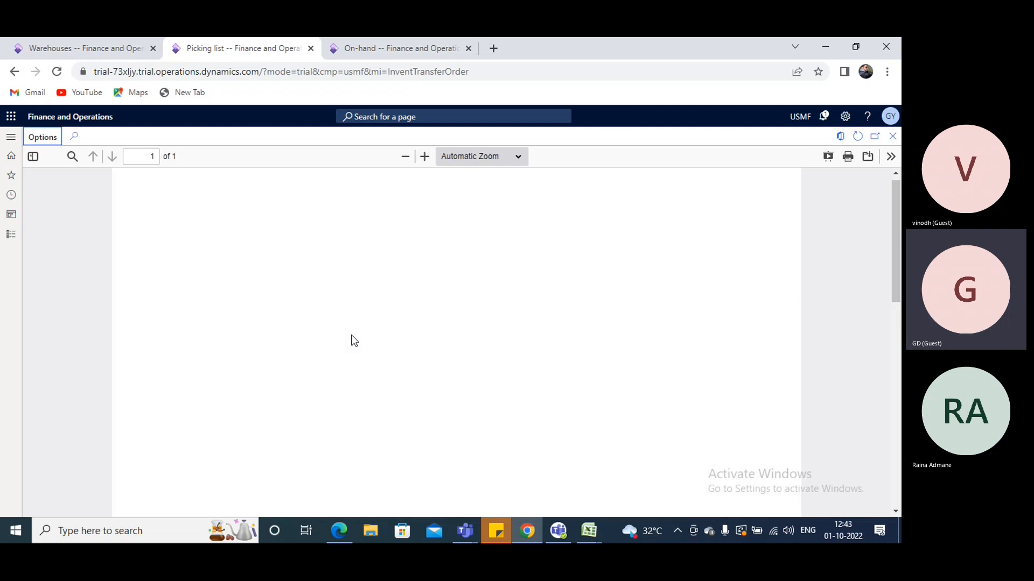
pyautogui.scroll(-2, 351, 335)
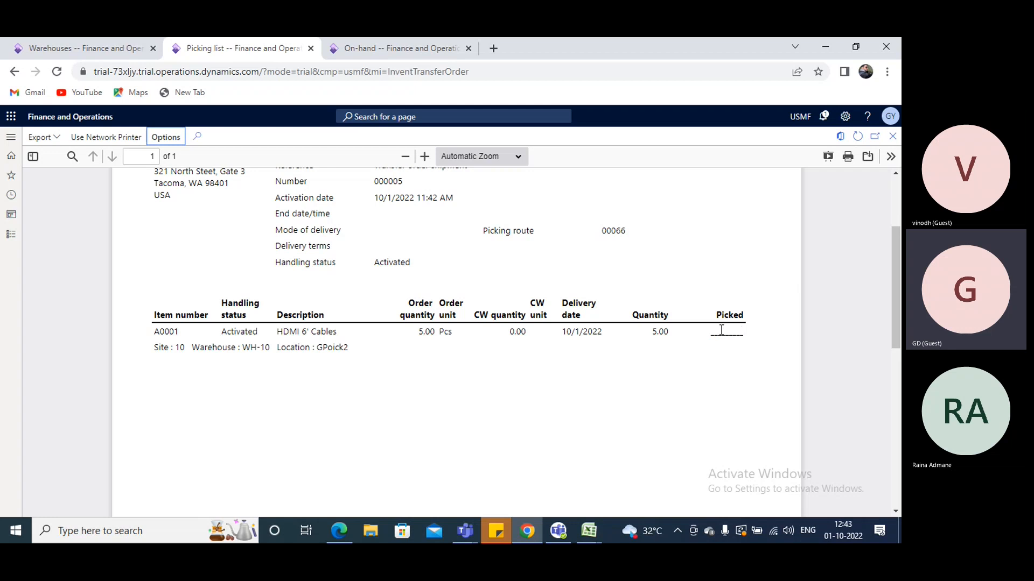
pyautogui.click(892, 138)
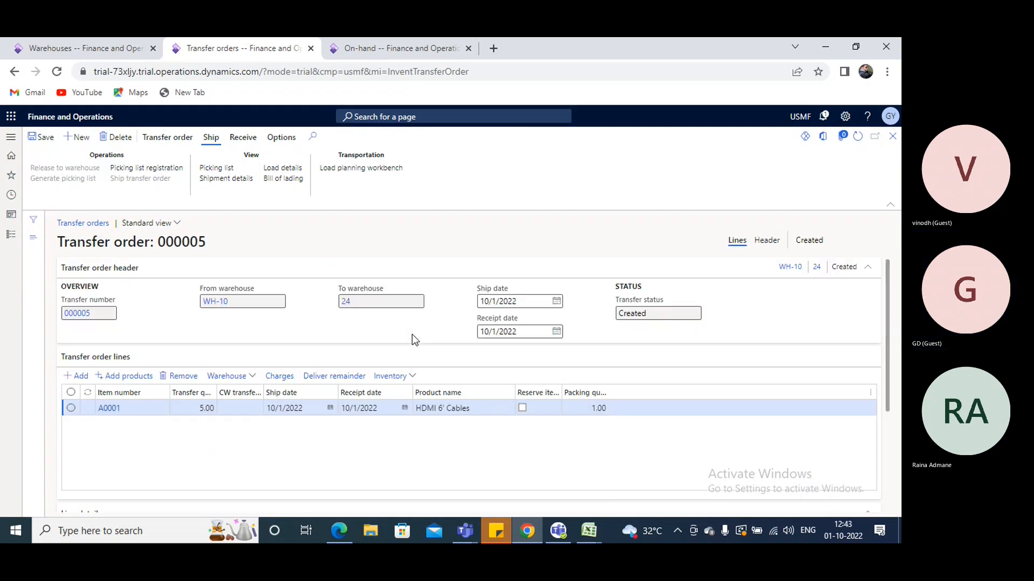
# Review the A0001 line's inventory transactions for the issue and receipt statuses after the picking list posting
pyautogui.click(409, 376)
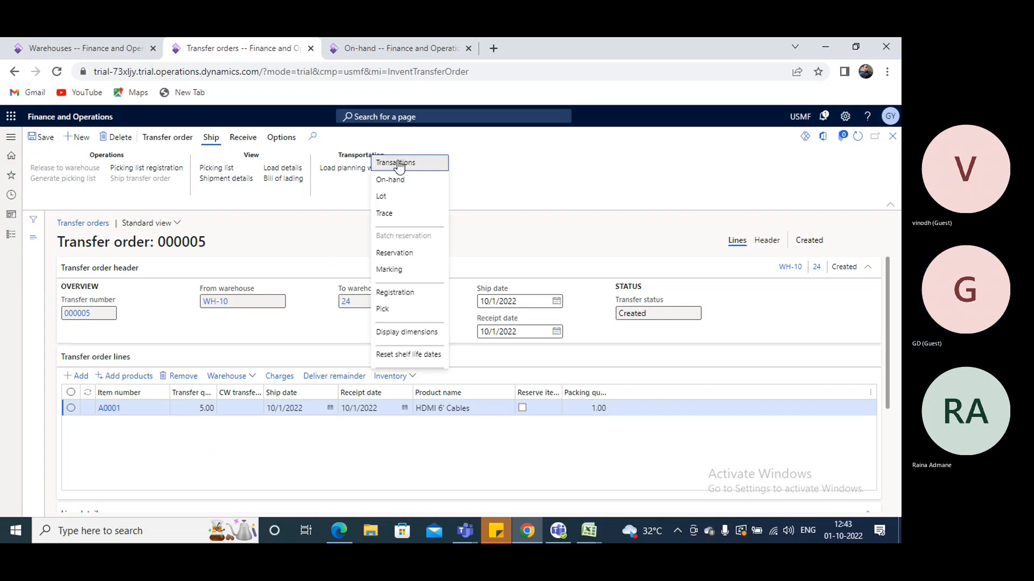
pyautogui.click(397, 163)
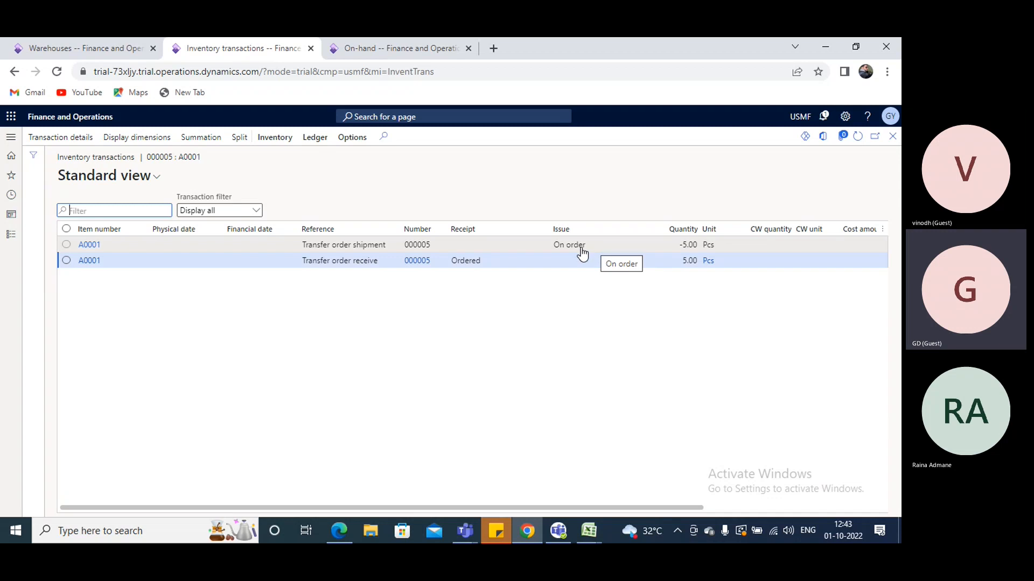
pyautogui.moveTo(496, 506); pyautogui.dragTo(531, 528)
pyautogui.click(892, 136)
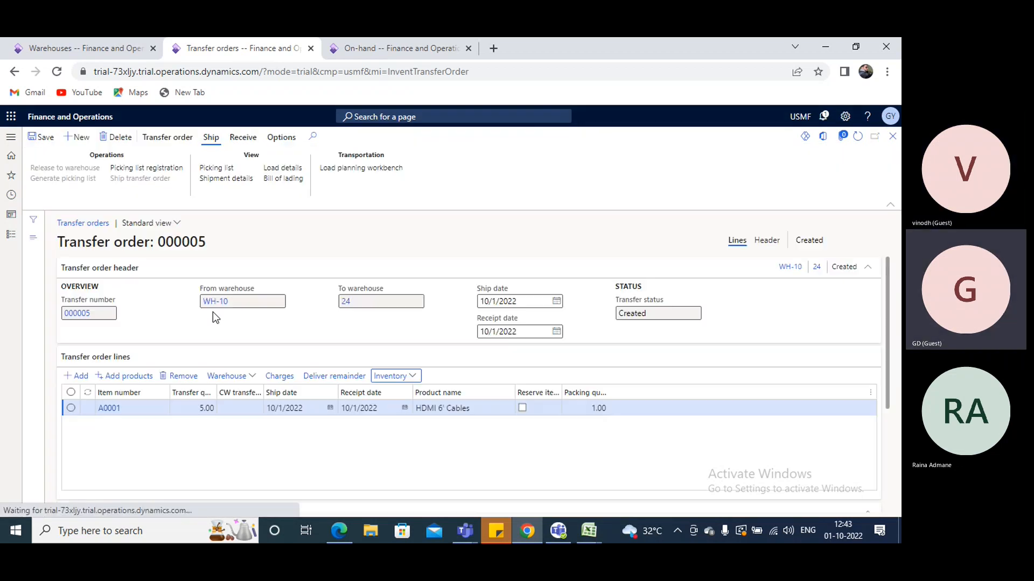
# Examine the A0001 line's Ship now, Receive now and Delivery details, widening the Ship remain column to read it
pyautogui.scroll(-5, 212, 312)
pyautogui.click(241, 374)
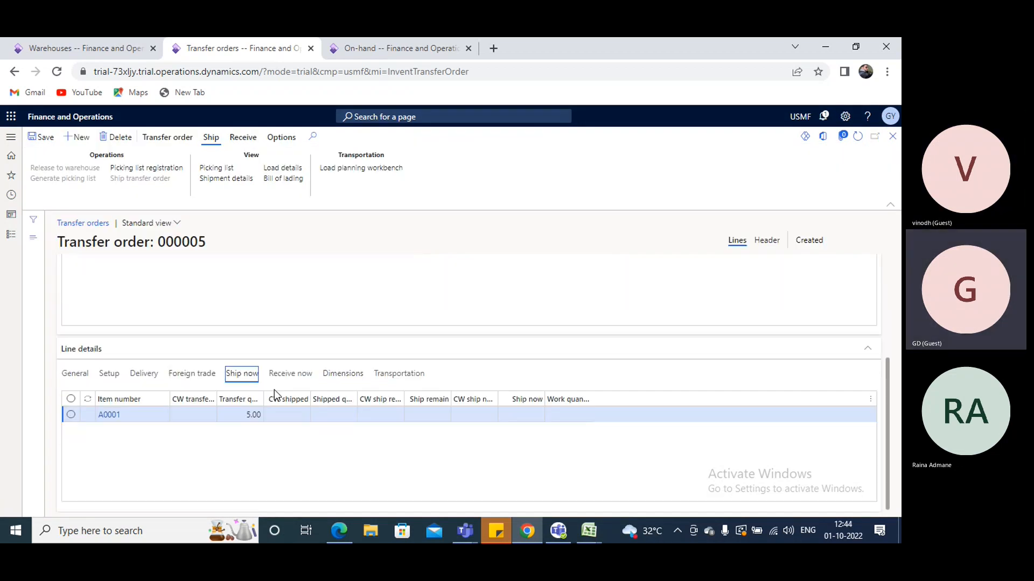
pyautogui.click(344, 416)
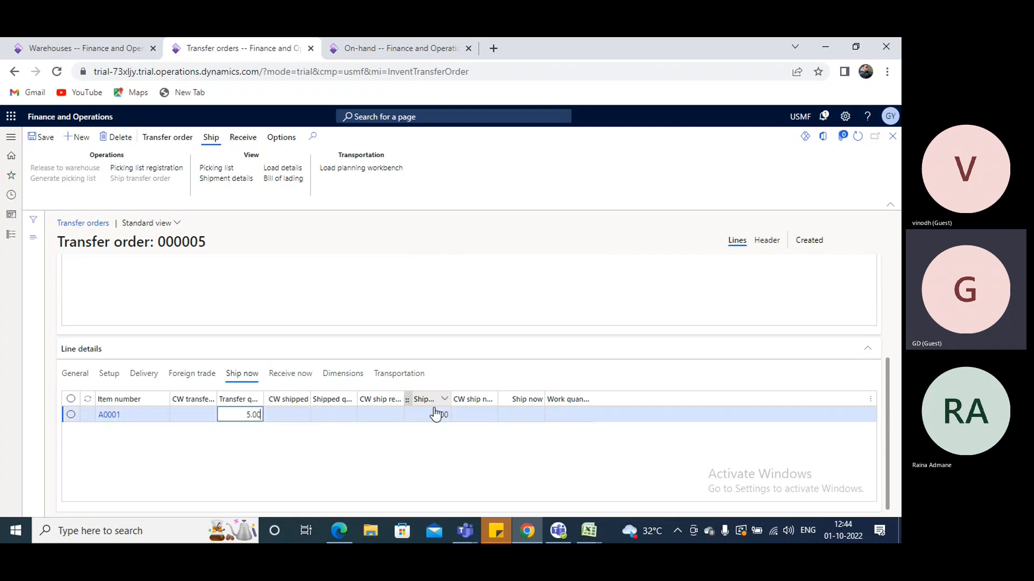
pyautogui.moveTo(451, 396); pyautogui.dragTo(493, 397)
pyautogui.click(463, 412)
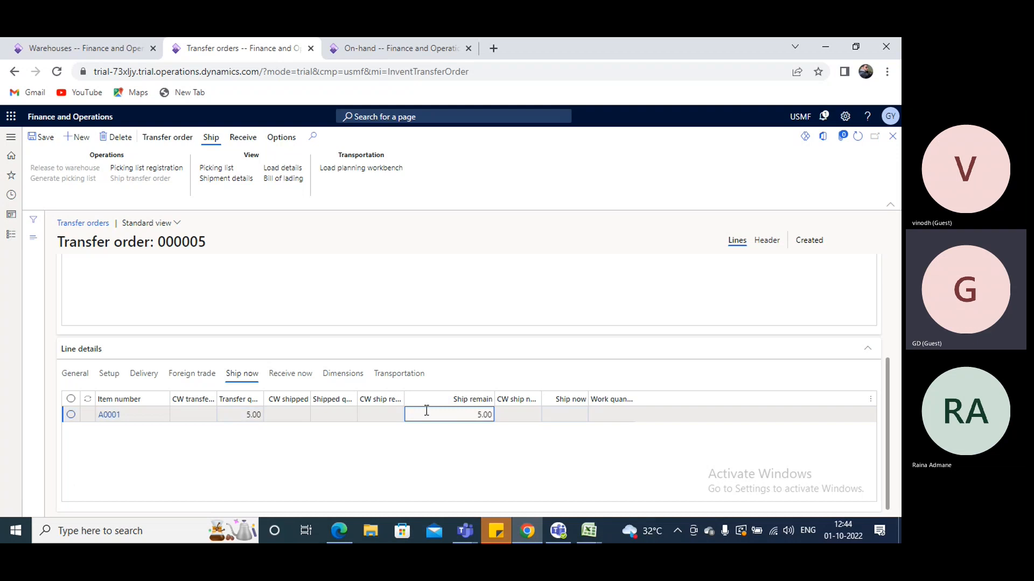
pyautogui.click(306, 381)
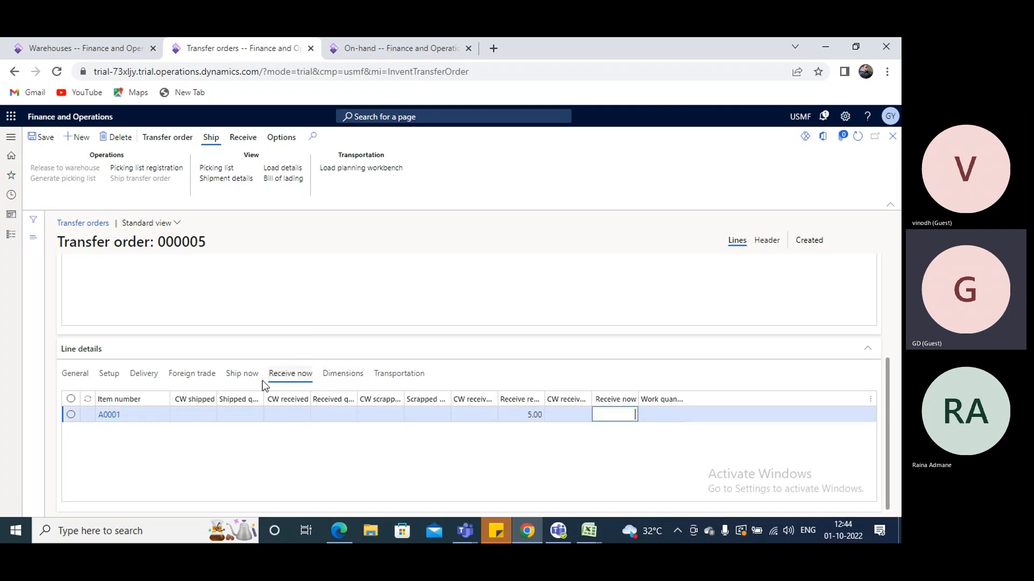
pyautogui.click(242, 377)
pyautogui.click(156, 378)
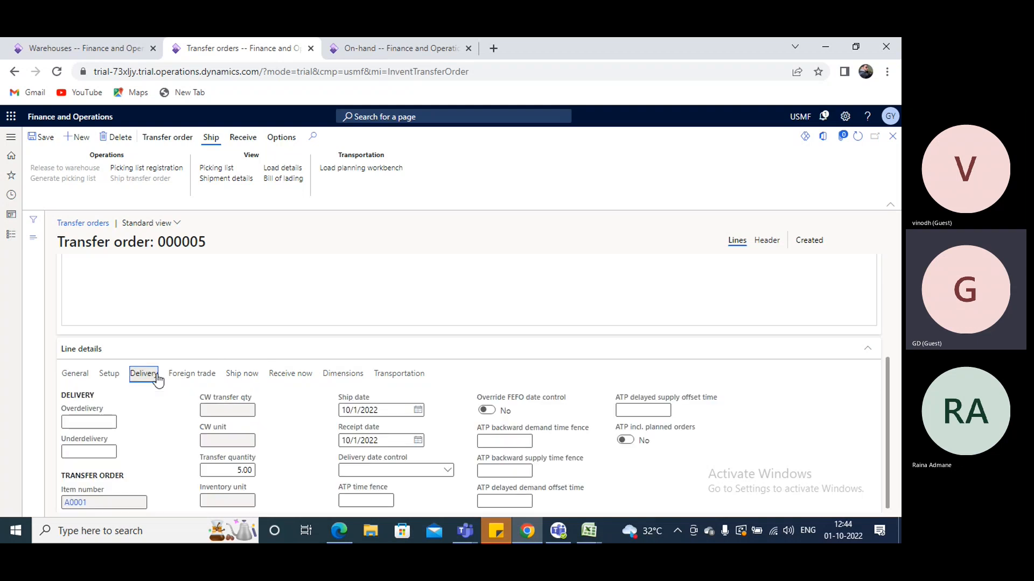
# Open the transfer order's picking list registration and start the picking route
pyautogui.scroll(3, 296, 397)
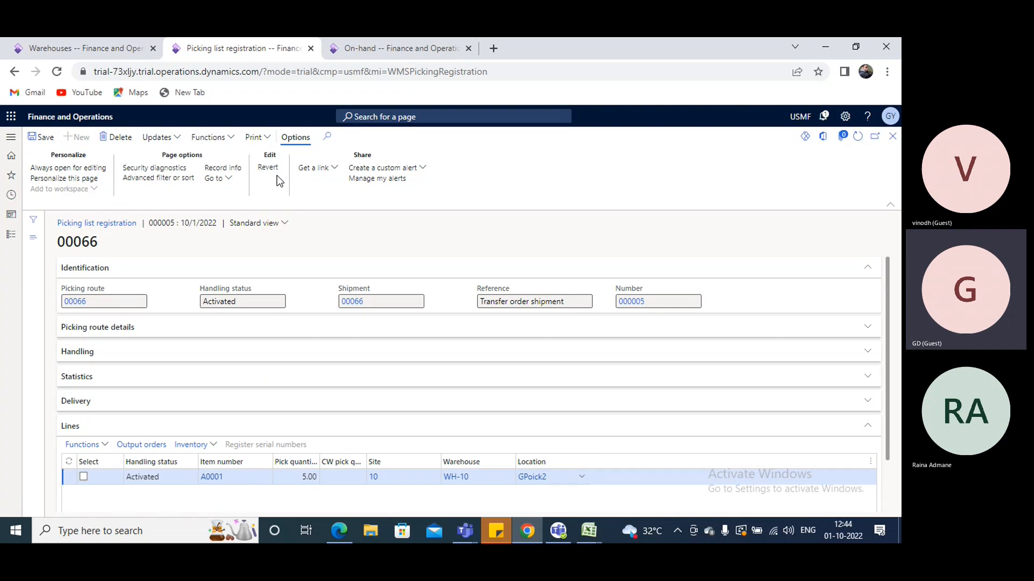
pyautogui.click(209, 137)
pyautogui.click(222, 156)
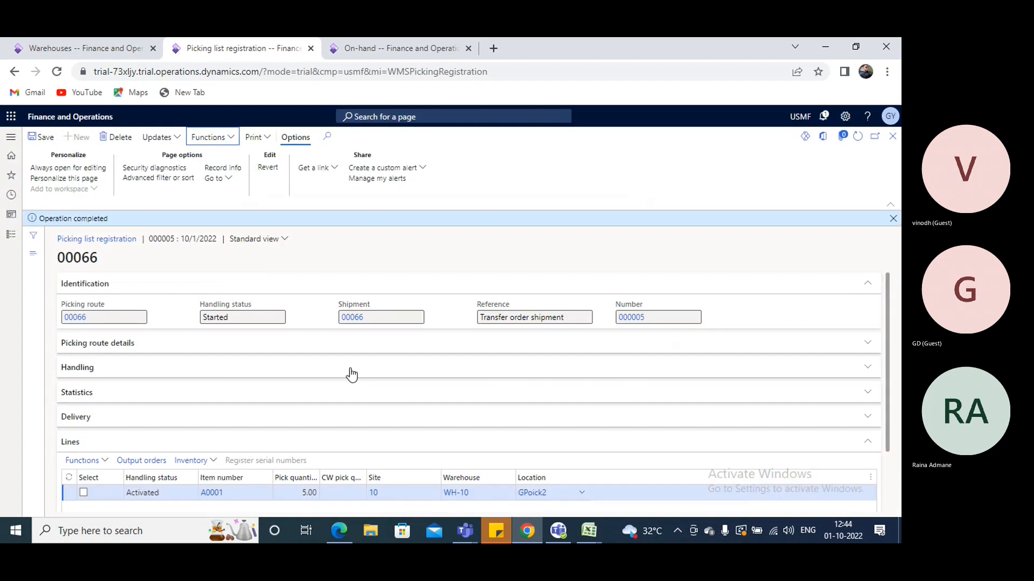
# Split a quantity of 3 off the A0001 picking line and dismiss the completion notice
pyautogui.scroll(-2, 346, 374)
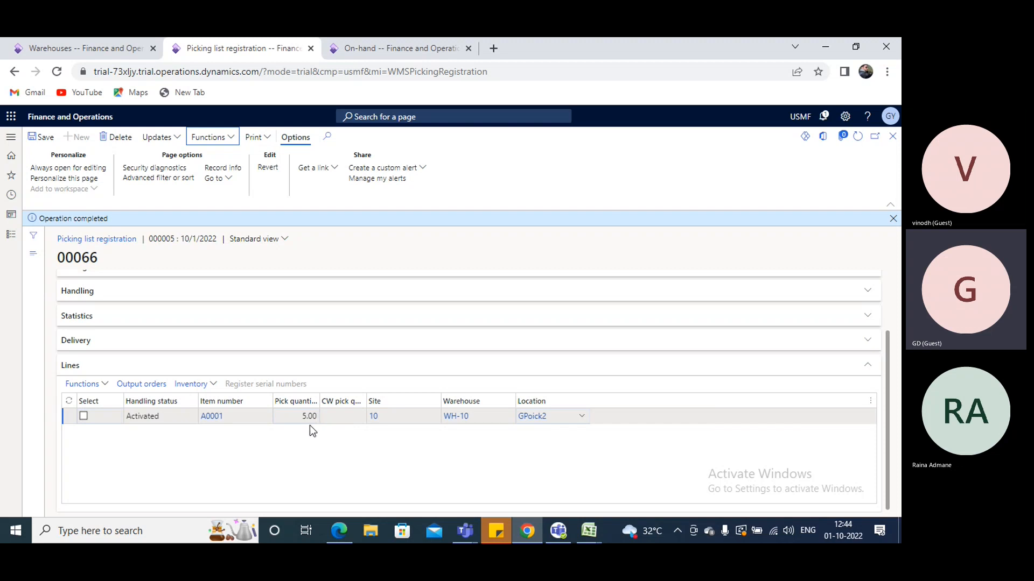
pyautogui.click(105, 385)
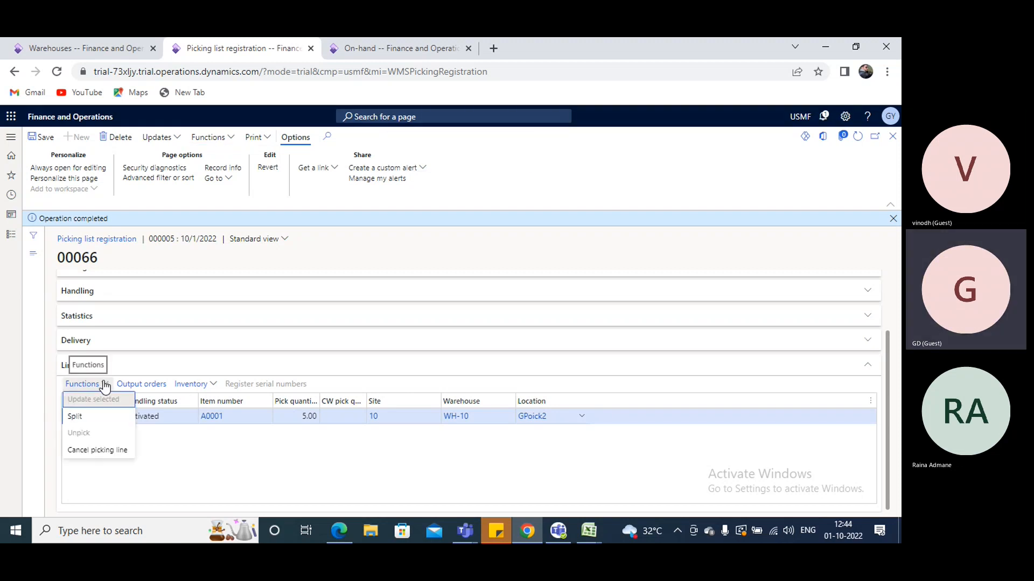
pyautogui.click(73, 420)
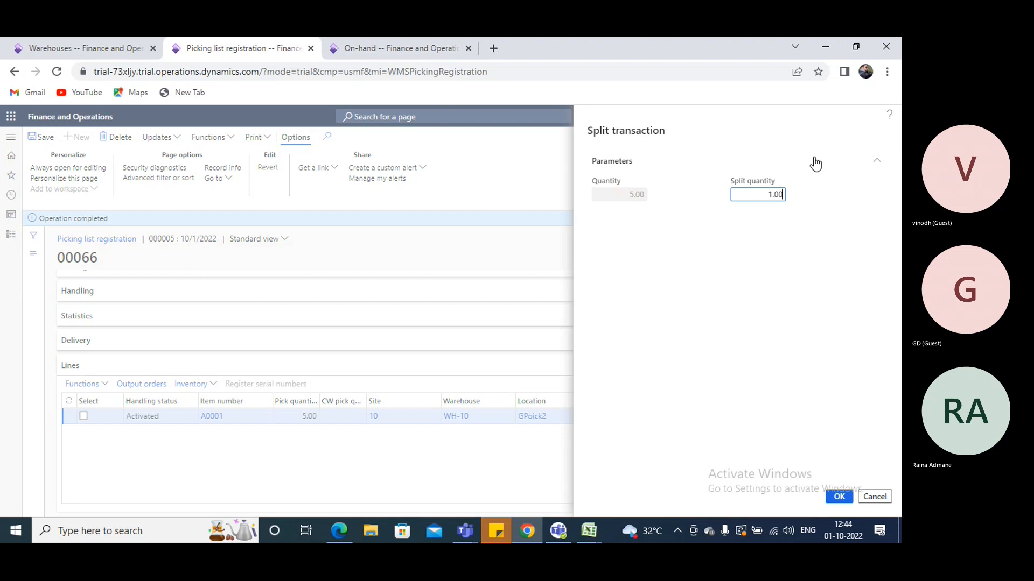
pyautogui.doubleClick(741, 197)
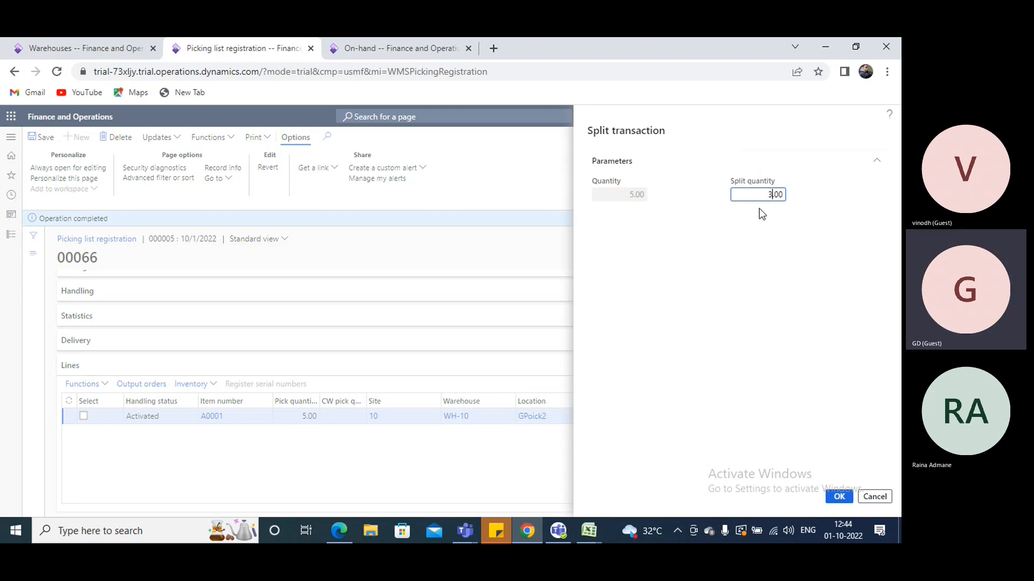
pyautogui.write('3')
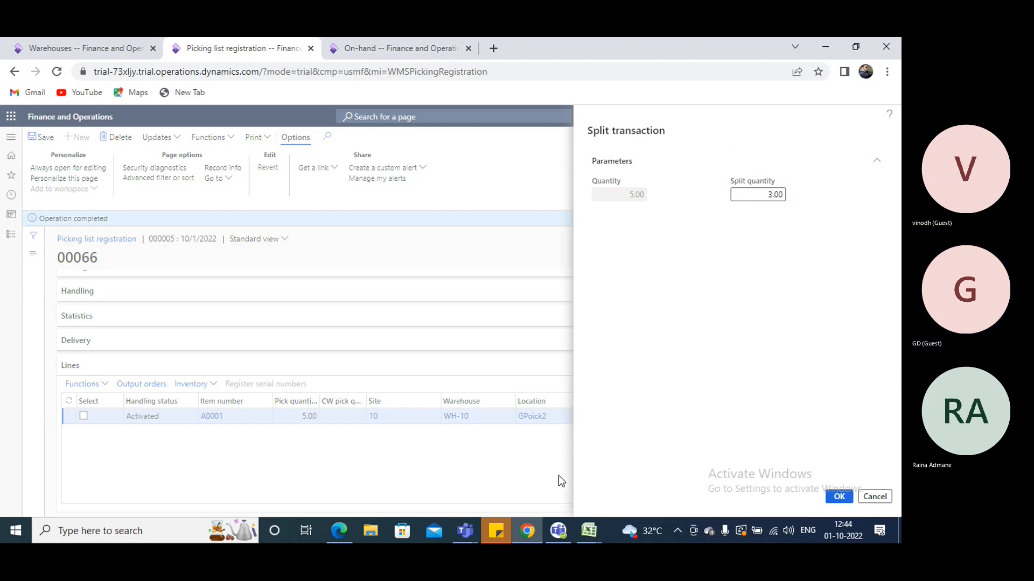
pyautogui.press('Return')
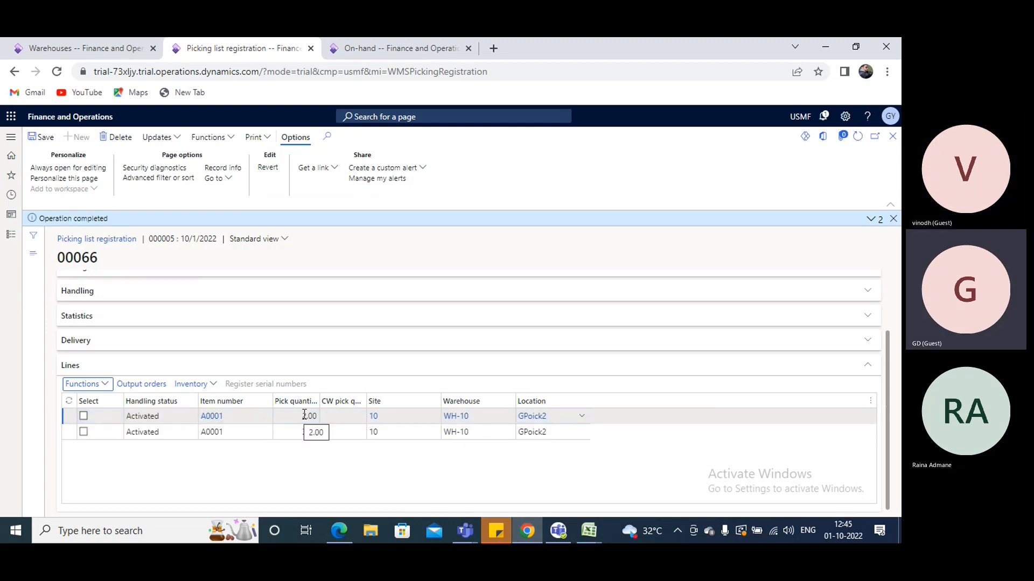
pyautogui.click(893, 218)
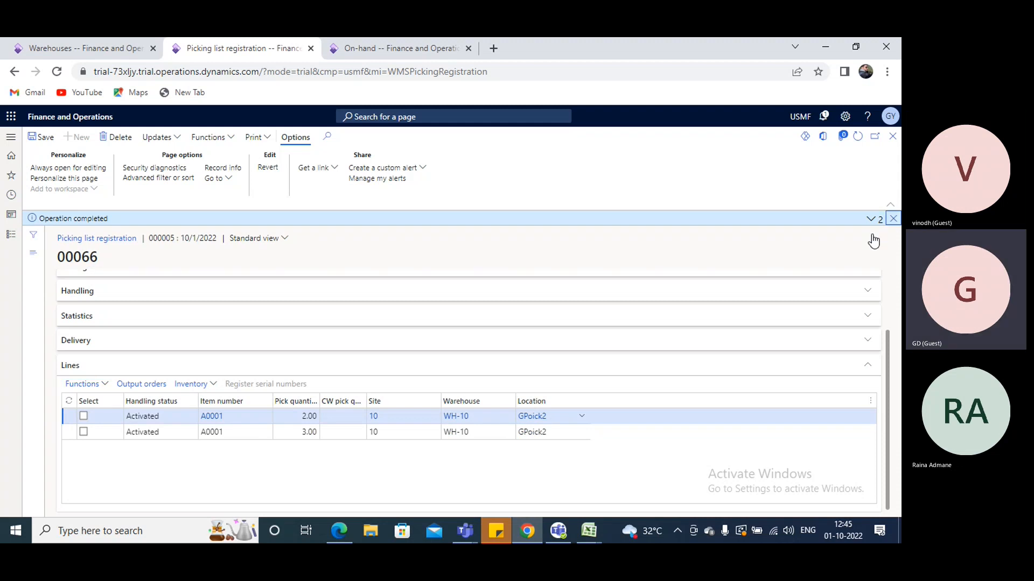
# Cancel the A0001 picking line with quantity 2.00, leaving the 3.00 line unselected
pyautogui.click(84, 432)
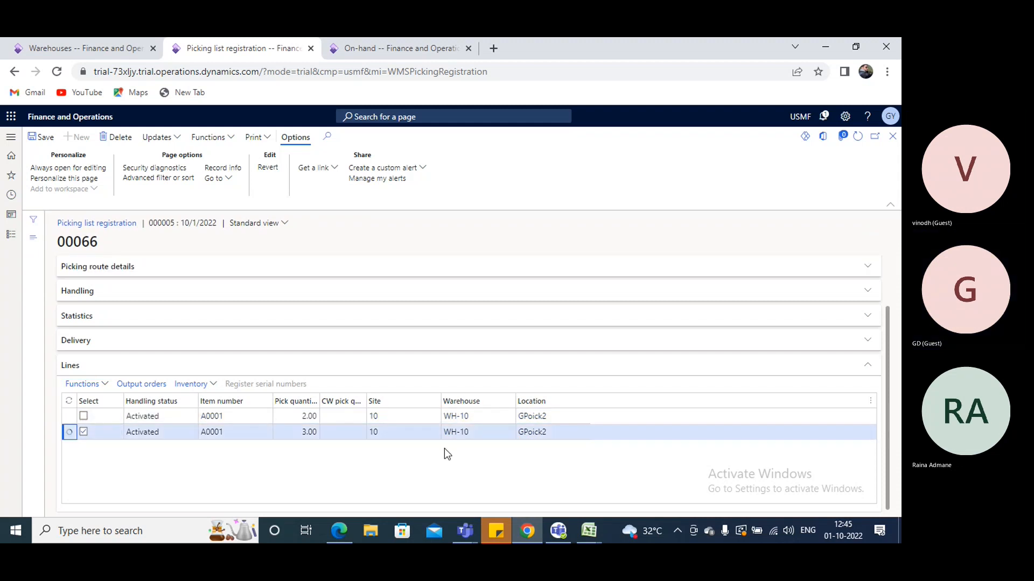
pyautogui.click(84, 432)
pyautogui.click(84, 416)
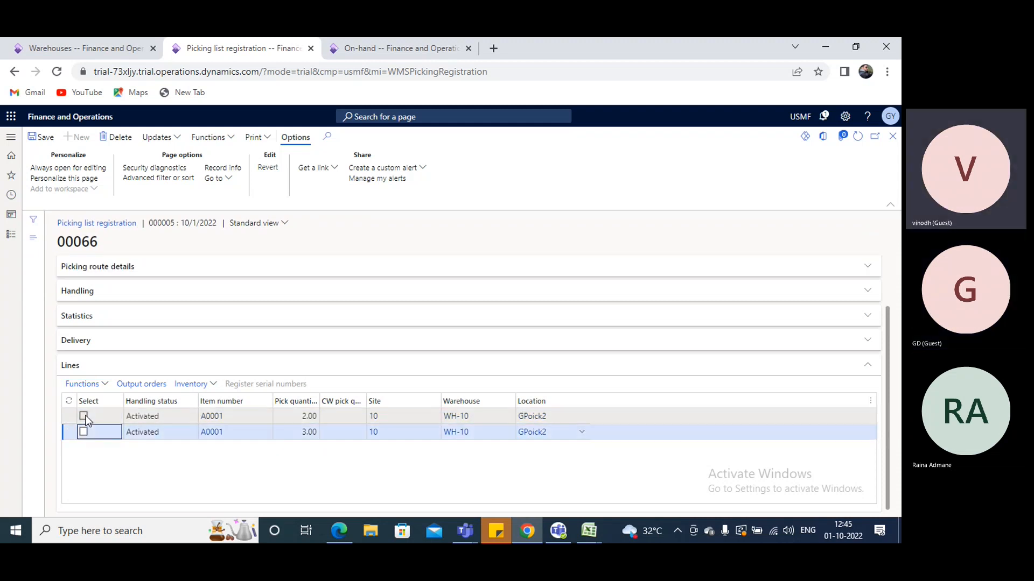
pyautogui.click(105, 384)
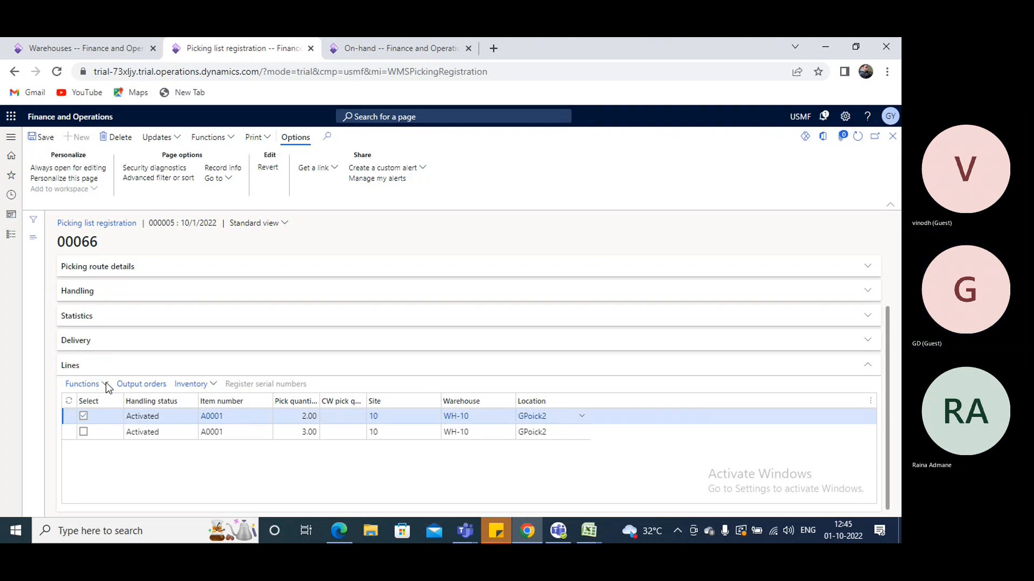
pyautogui.click(104, 386)
pyautogui.click(100, 451)
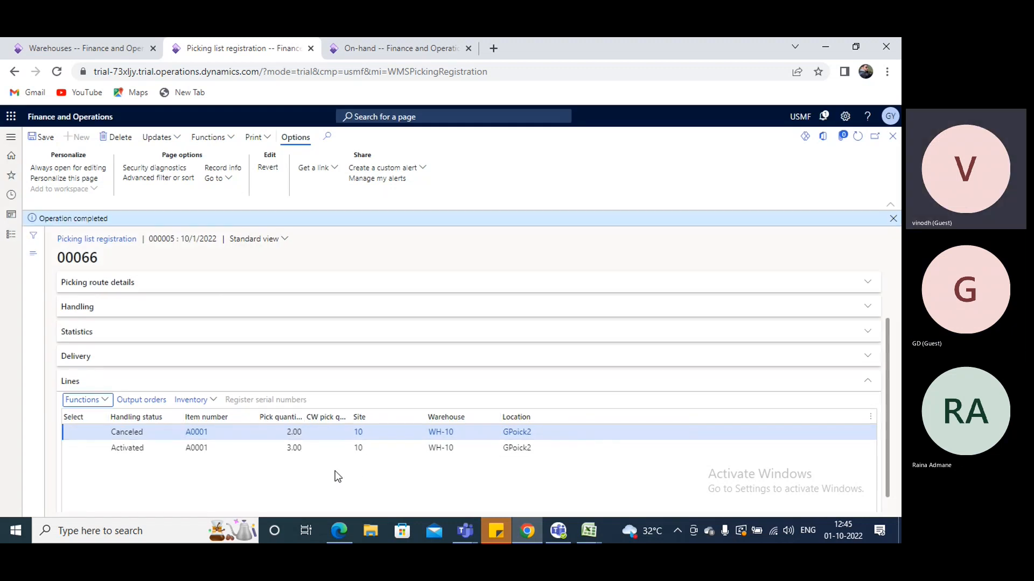
# Update all on the picking route to complete the 3.00 A0001 line, and return to the transfer order
pyautogui.click(89, 449)
pyautogui.click(177, 138)
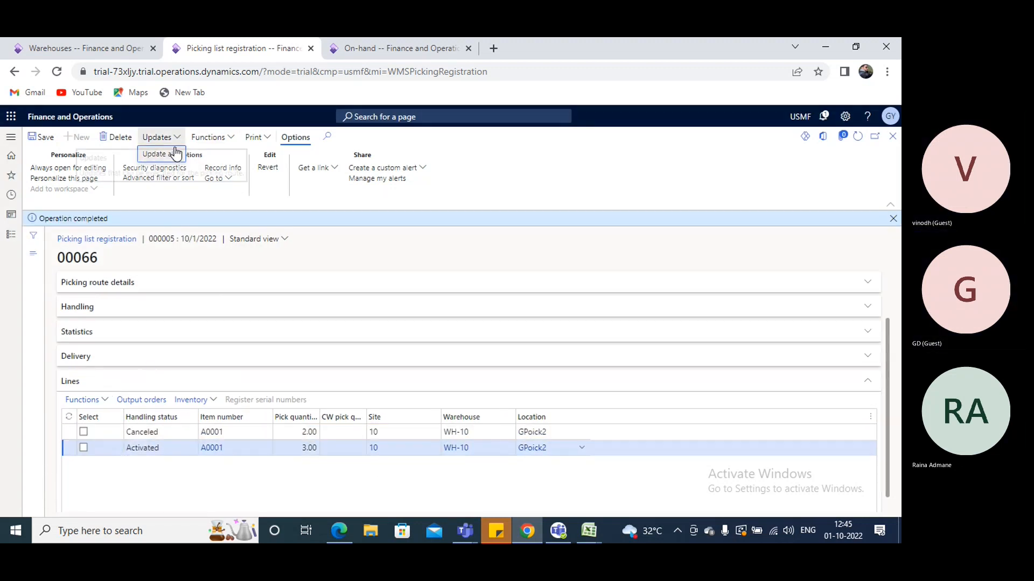
pyautogui.click(174, 154)
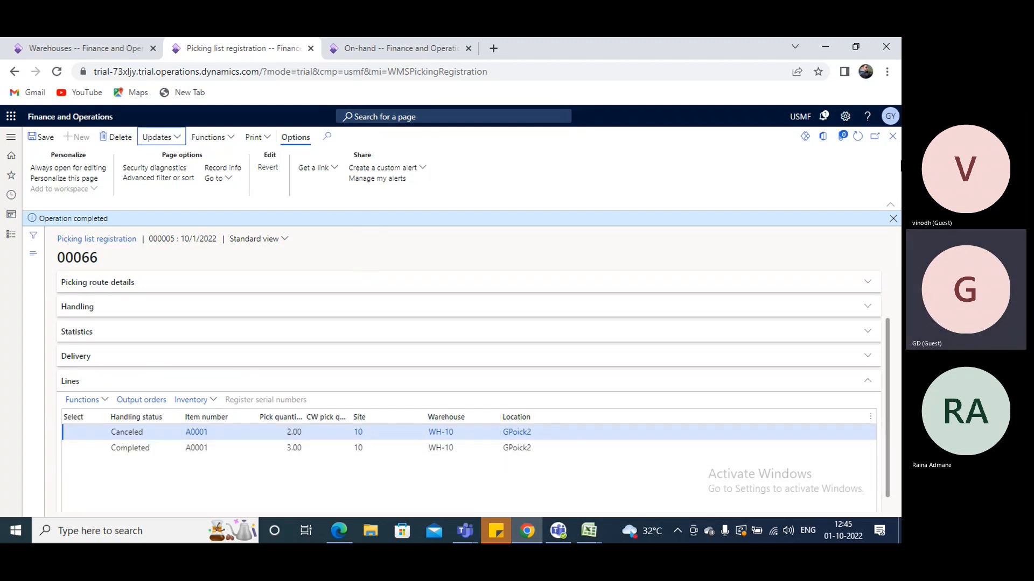
pyautogui.click(893, 137)
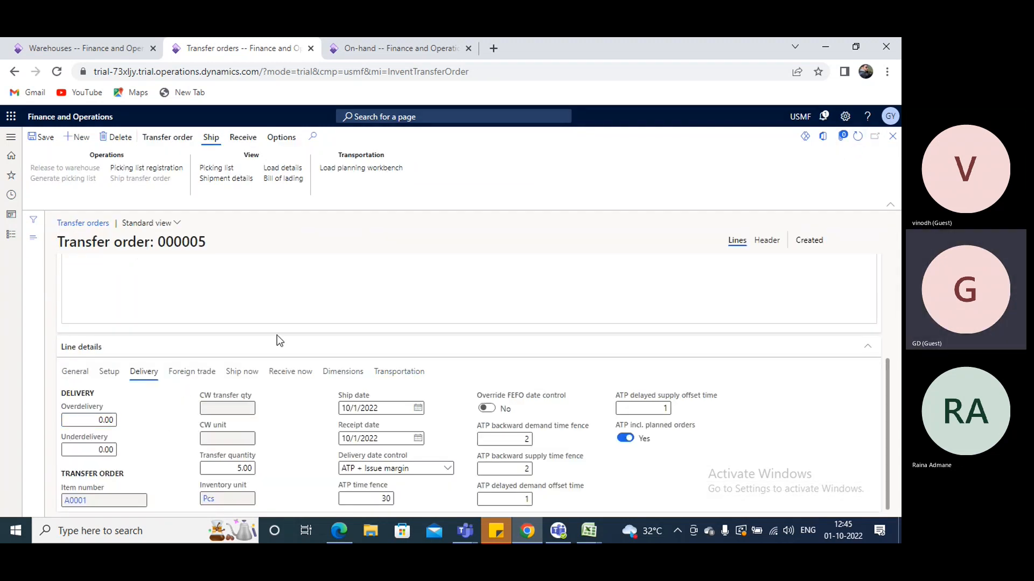
# Review the issue and receipt statuses of the A0001 line's inventory transactions after the picking registration
pyautogui.scroll(4, 450, 338)
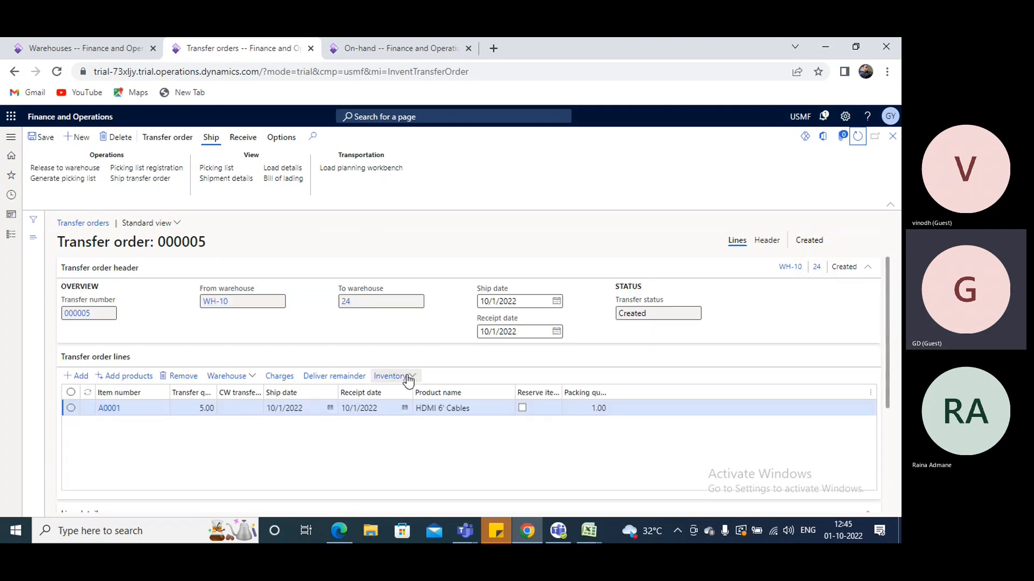
pyautogui.click(411, 376)
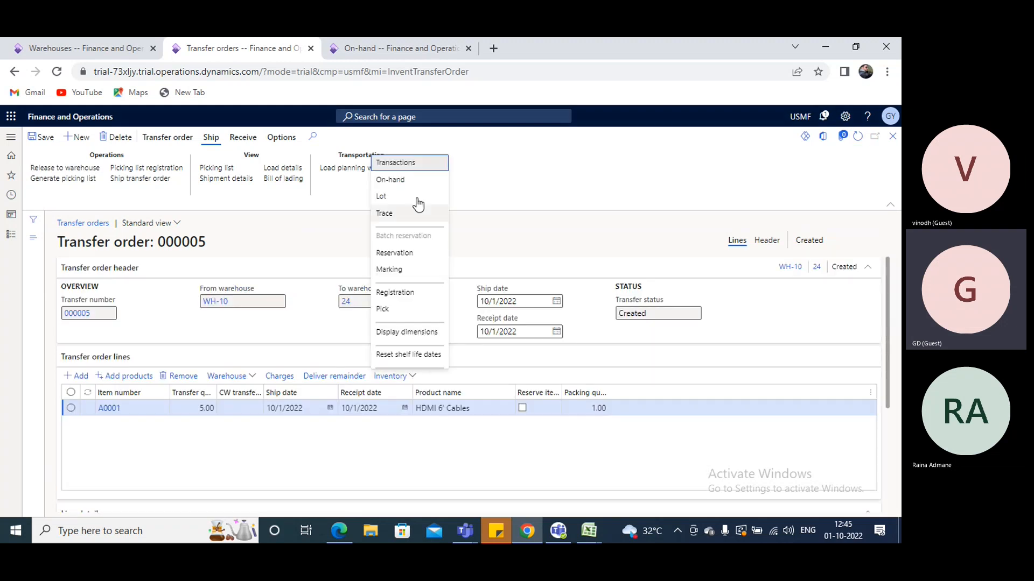
pyautogui.click(409, 162)
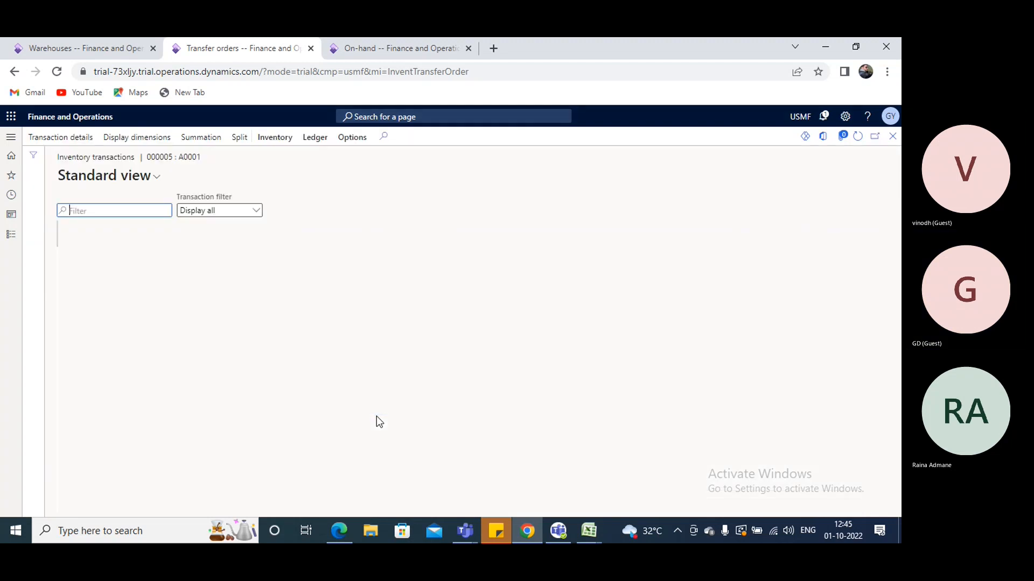
pyautogui.moveTo(292, 509); pyautogui.dragTo(443, 508)
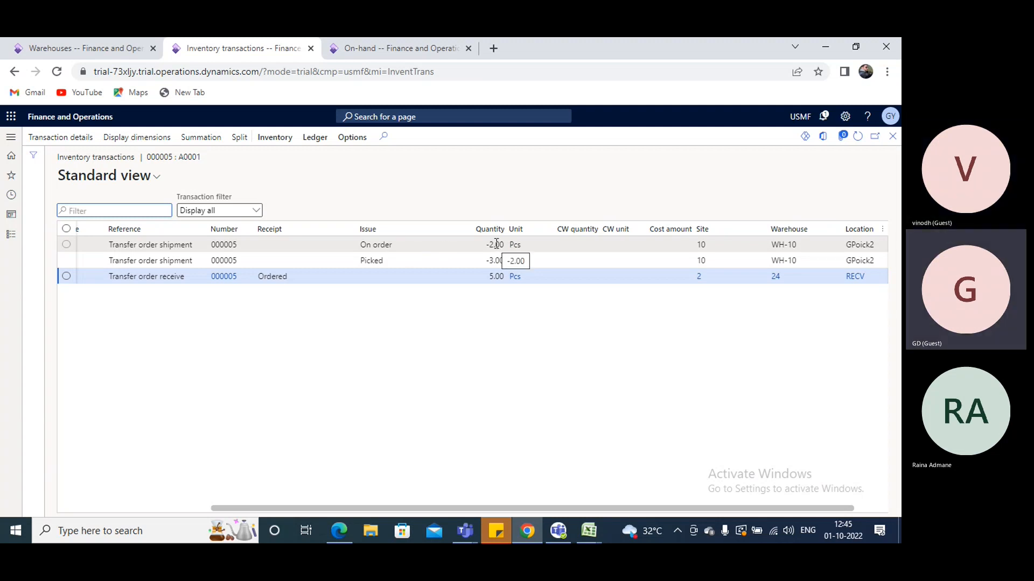
pyautogui.click(893, 137)
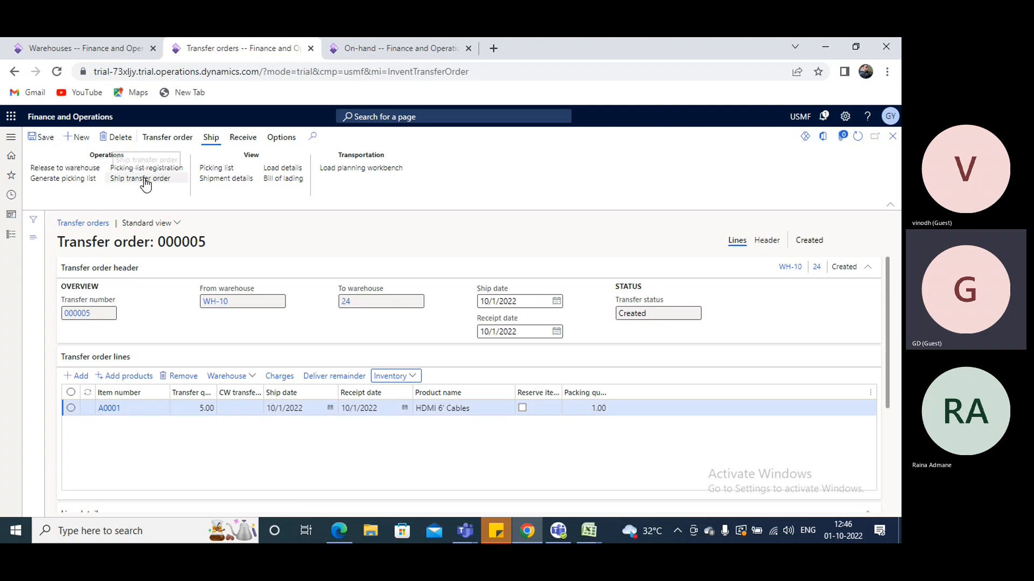
# Check the A0001 line's Ship now and Receive now quantities before shipping
pyautogui.scroll(-5, 226, 379)
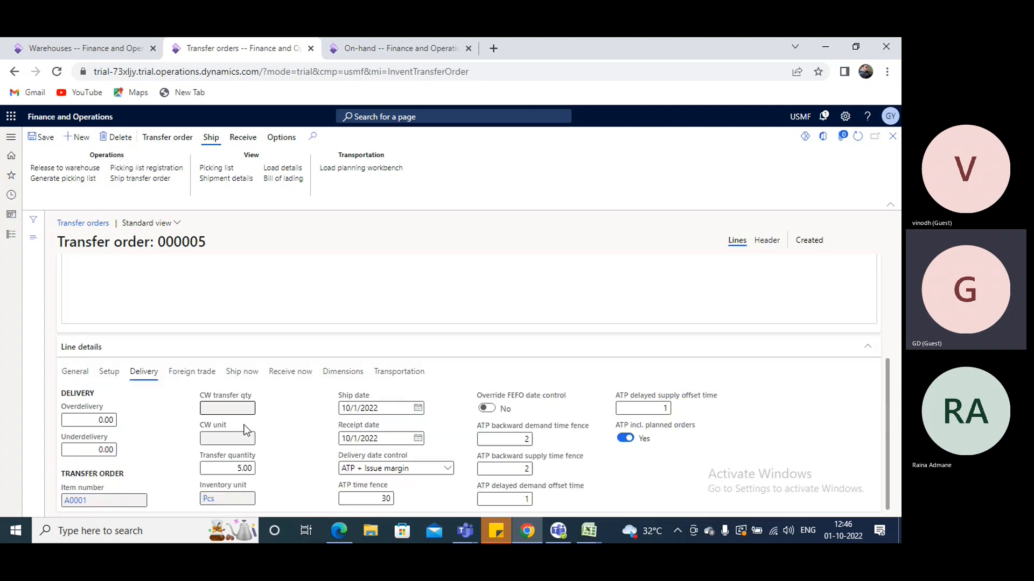
pyautogui.click(240, 372)
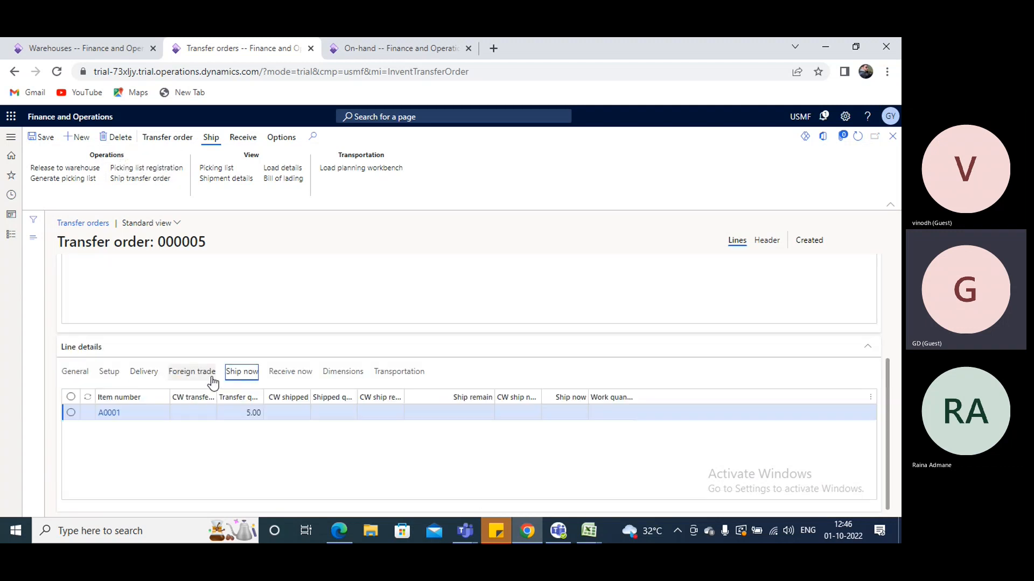
pyautogui.click(297, 372)
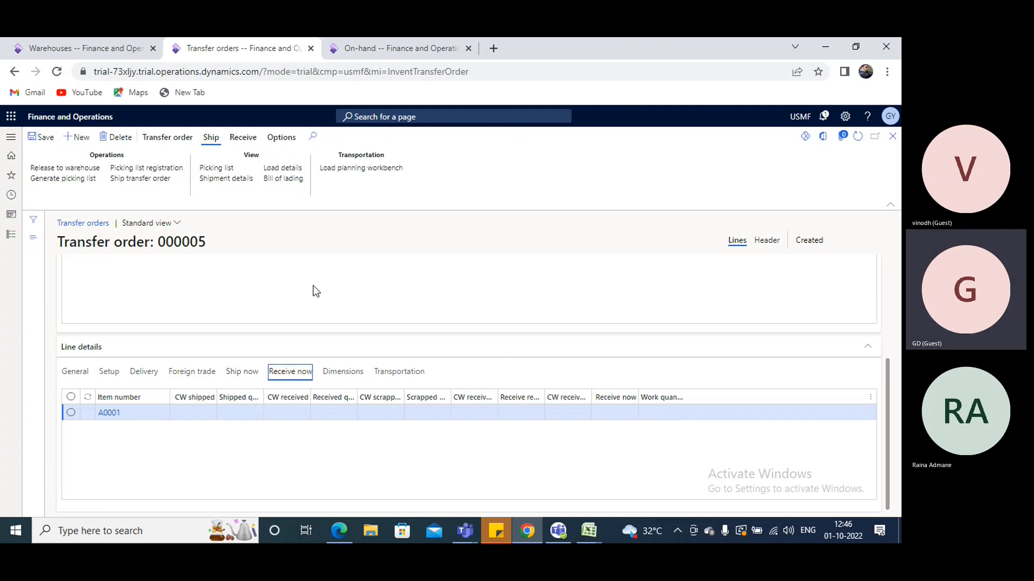
# Ship the transfer order with the shipment update set to Picked quantity
pyautogui.scroll(5, 312, 291)
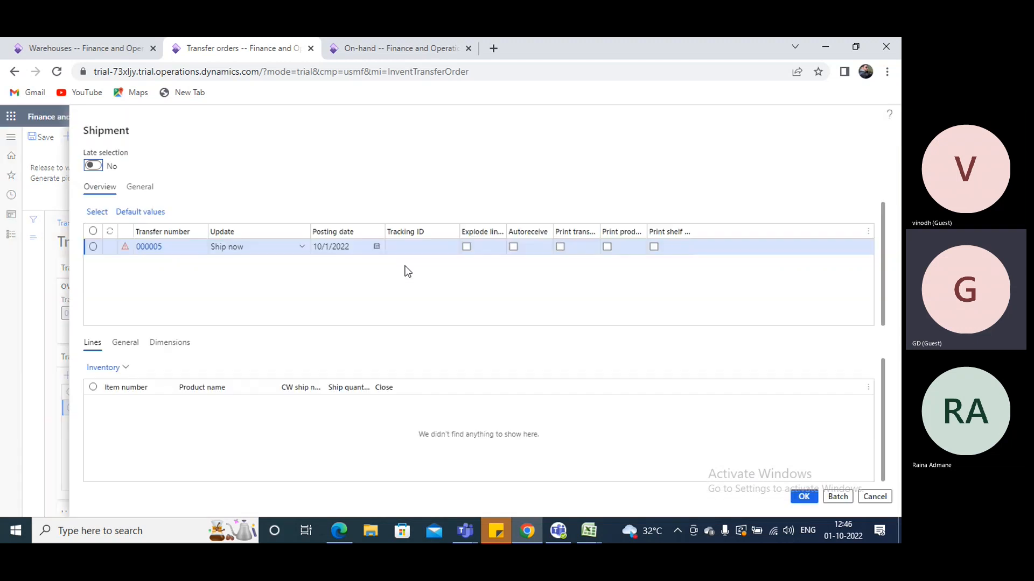
pyautogui.click(301, 246)
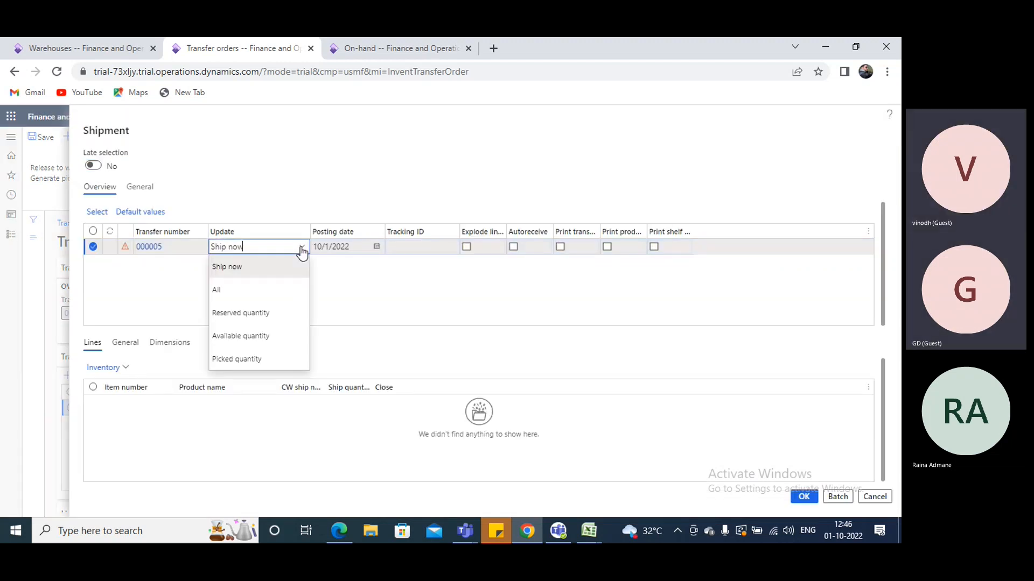
pyautogui.click(250, 359)
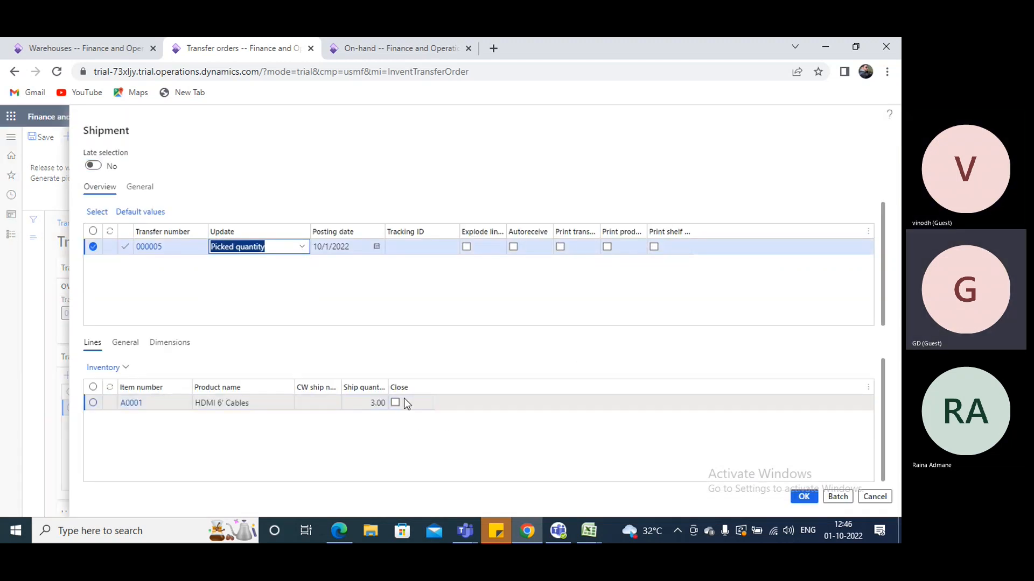
pyautogui.click(359, 404)
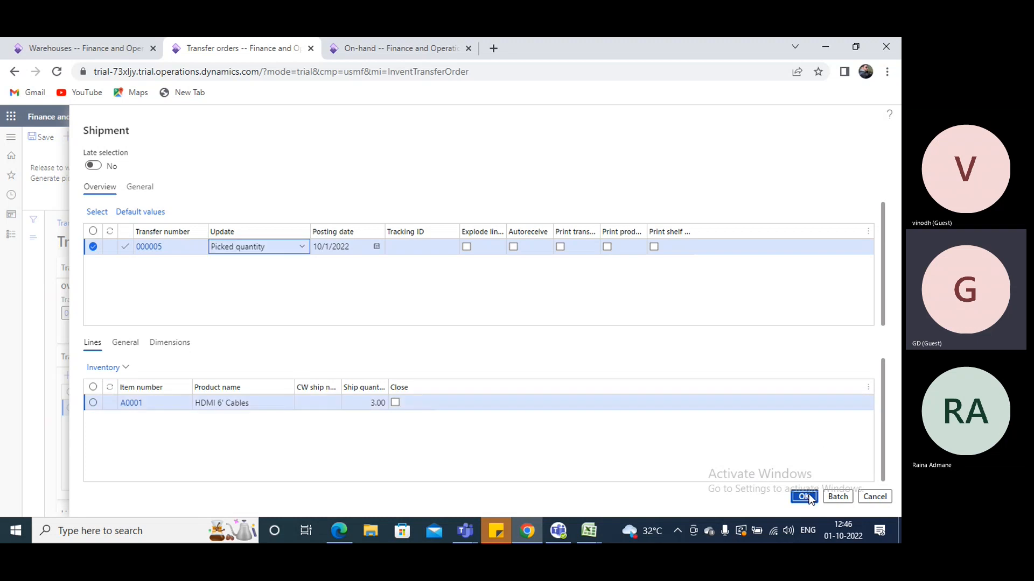
pyautogui.press('Return')
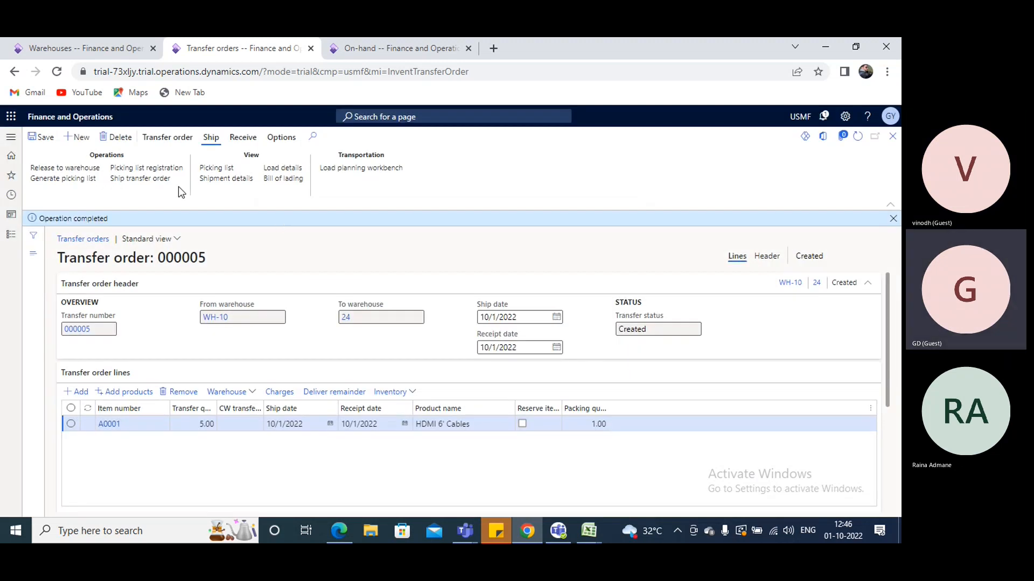
# Check the A0001 line's shipped and remaining quantities and the order's transfer status after the shipment
pyautogui.scroll(-3, 253, 305)
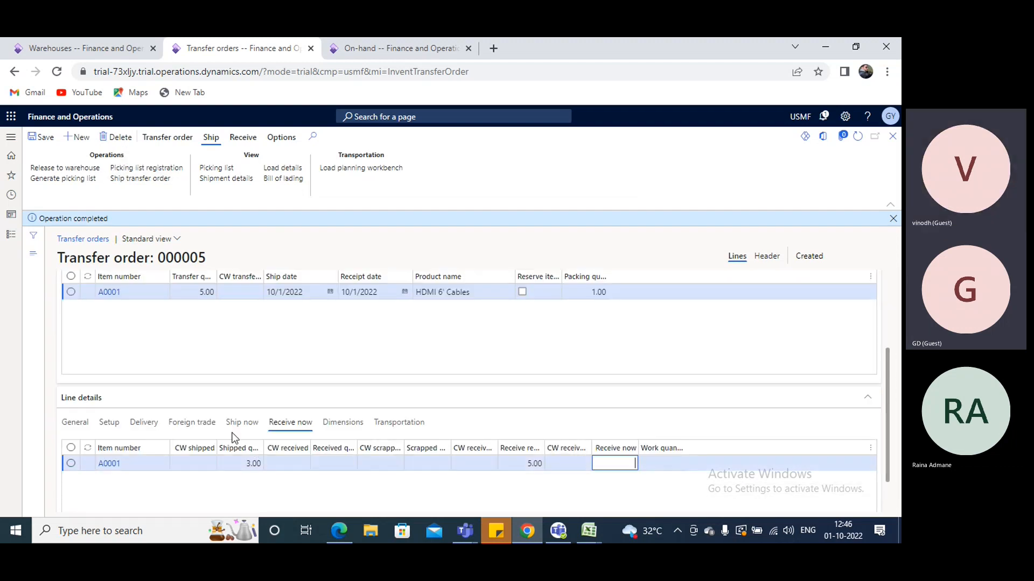
pyautogui.click(243, 422)
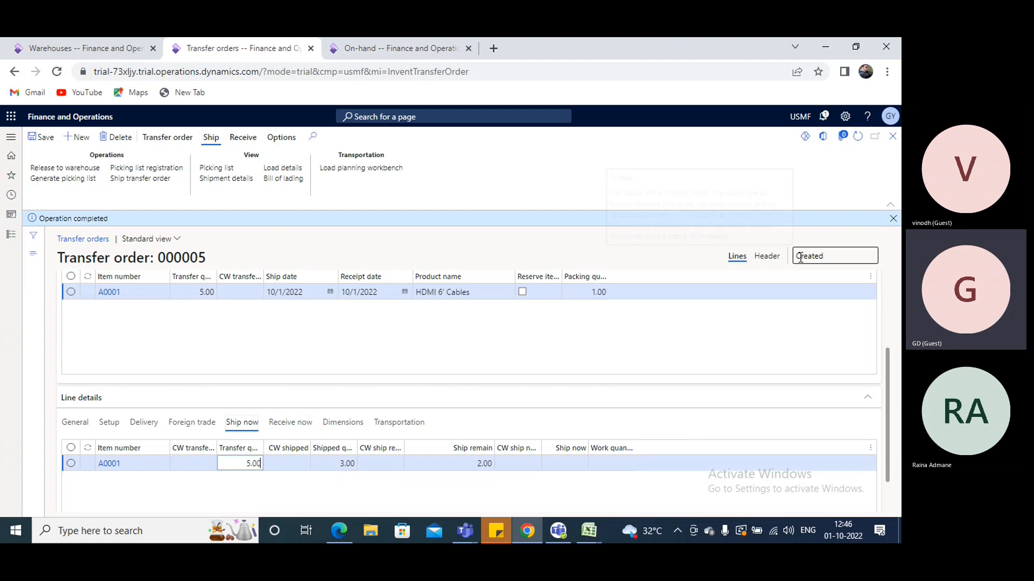
pyautogui.moveTo(830, 252)
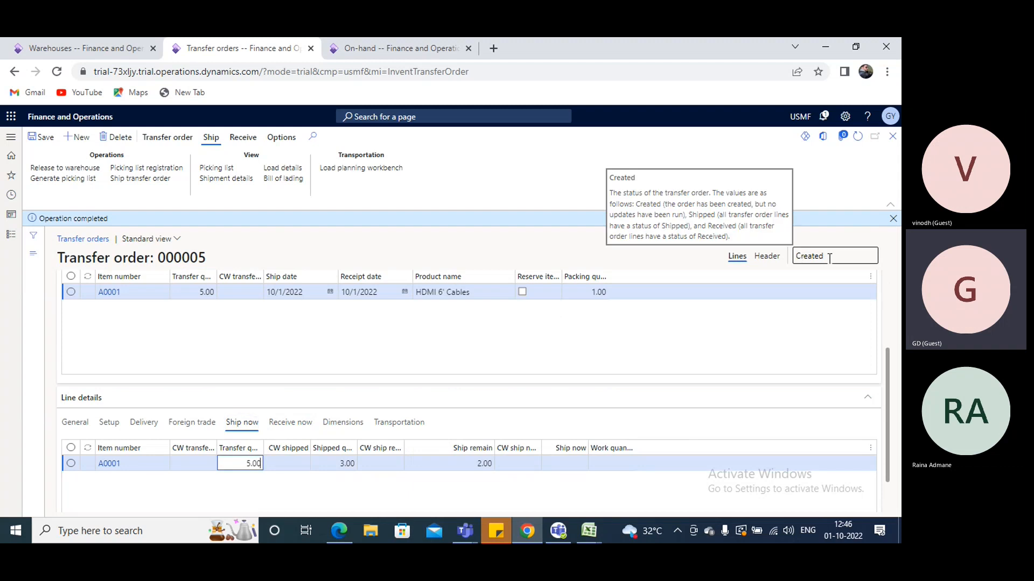
# Review the A0001 line's inventory transactions across WH-10, the transit warehouse and warehouse 24 after the shipment
pyautogui.click(245, 139)
pyautogui.scroll(3, 445, 326)
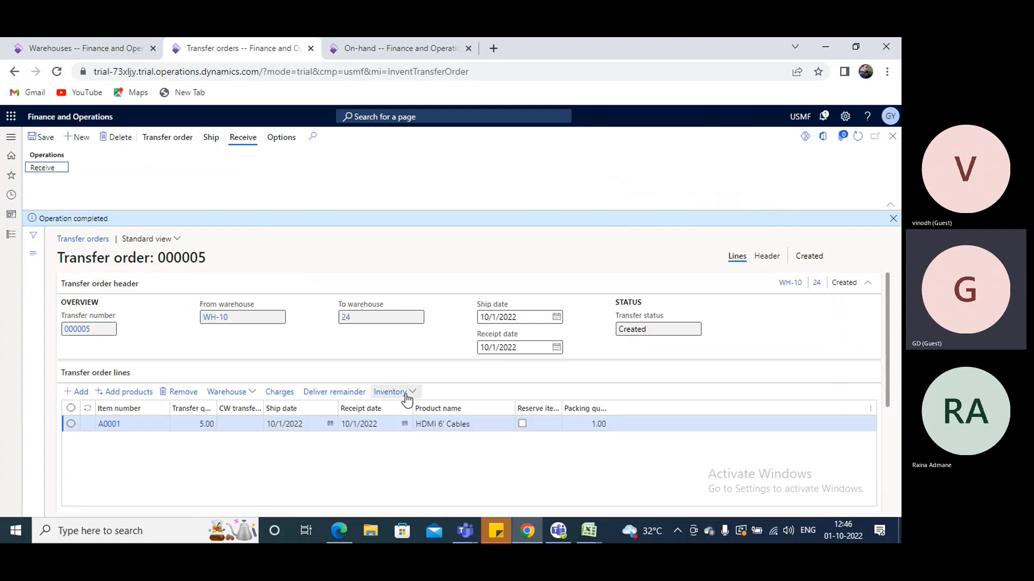
pyautogui.click(413, 397)
pyautogui.click(404, 193)
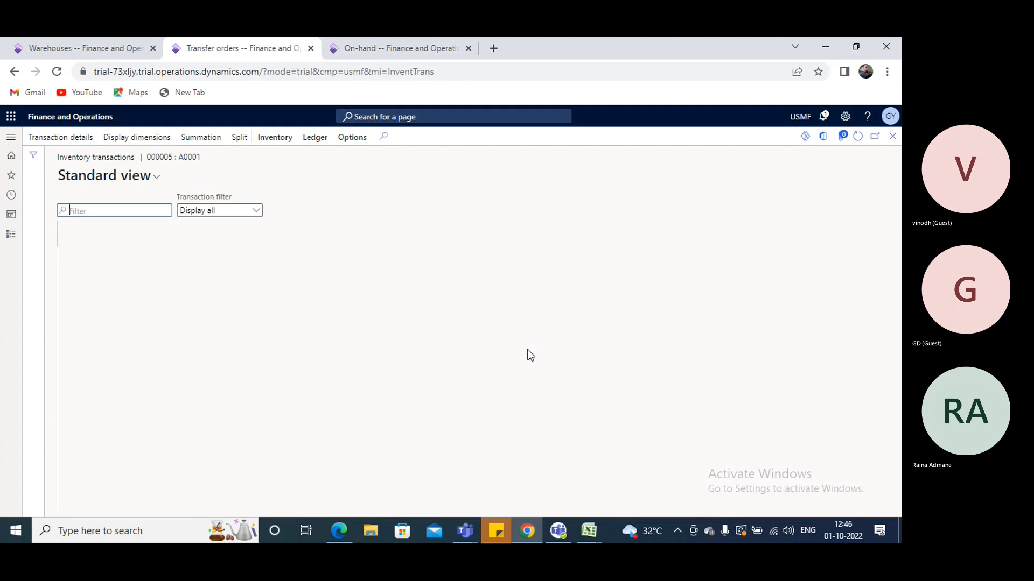
pyautogui.moveTo(427, 504); pyautogui.dragTo(738, 339)
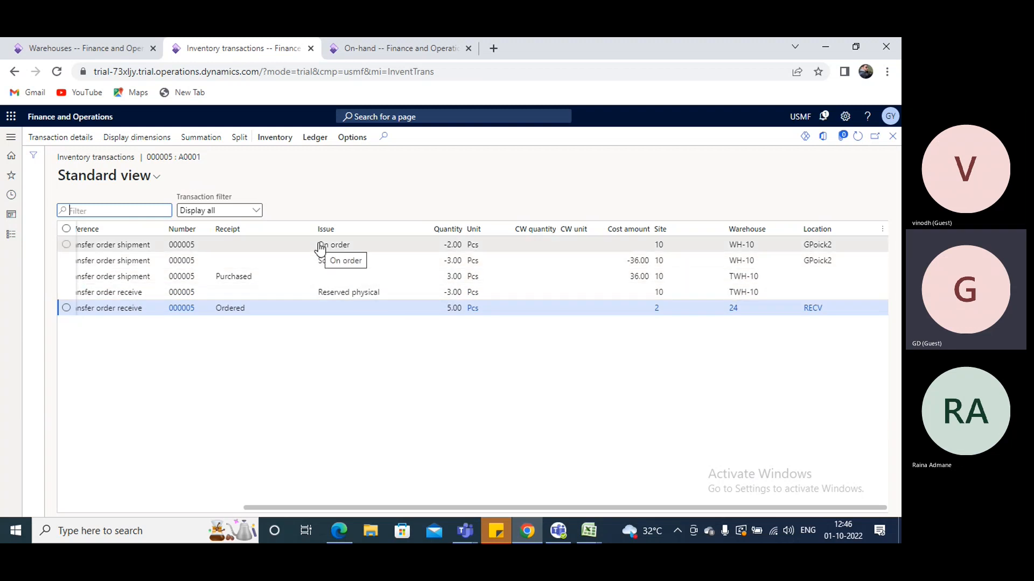
pyautogui.click(893, 135)
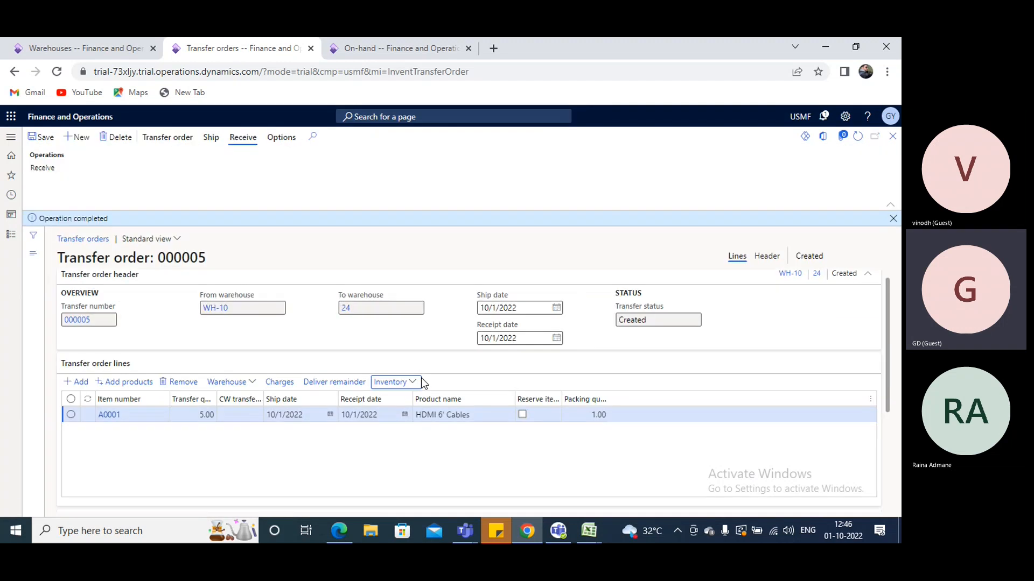
# Create license plate Lp-0002 from the A0001 line's inventory dimensions, assign it to the line and save the transfer order
pyautogui.scroll(-5, 425, 386)
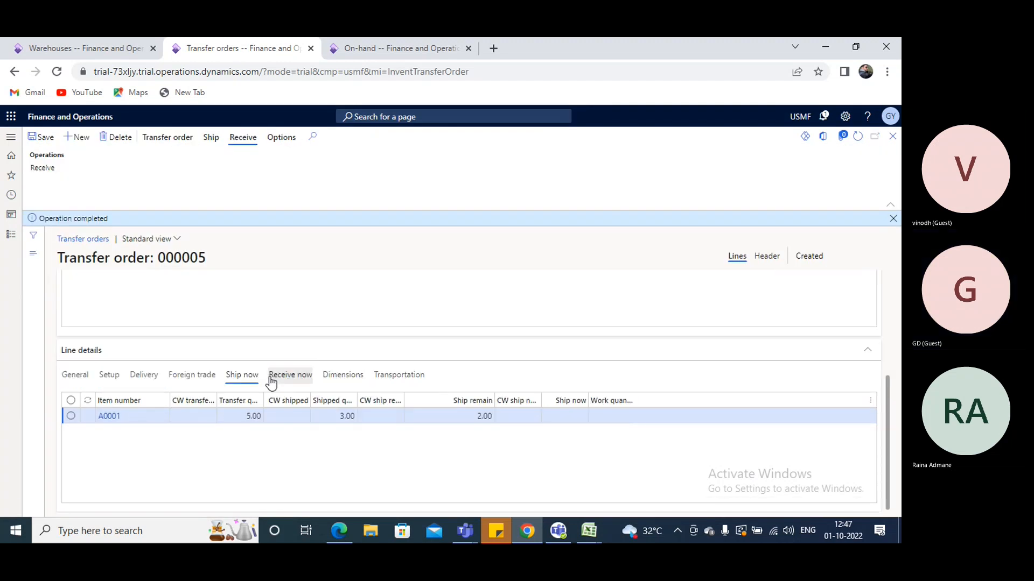
pyautogui.click(75, 377)
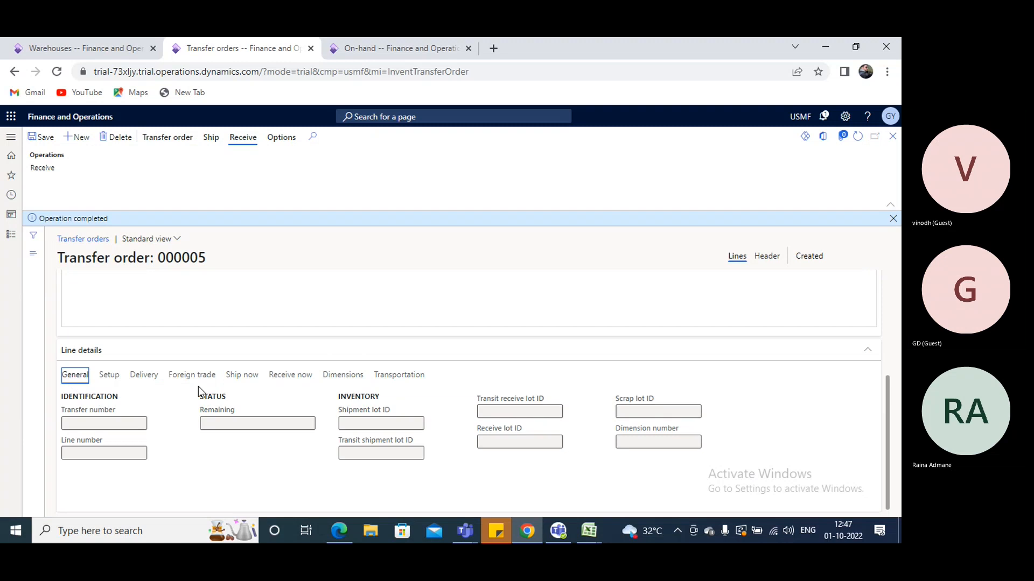
pyautogui.click(329, 376)
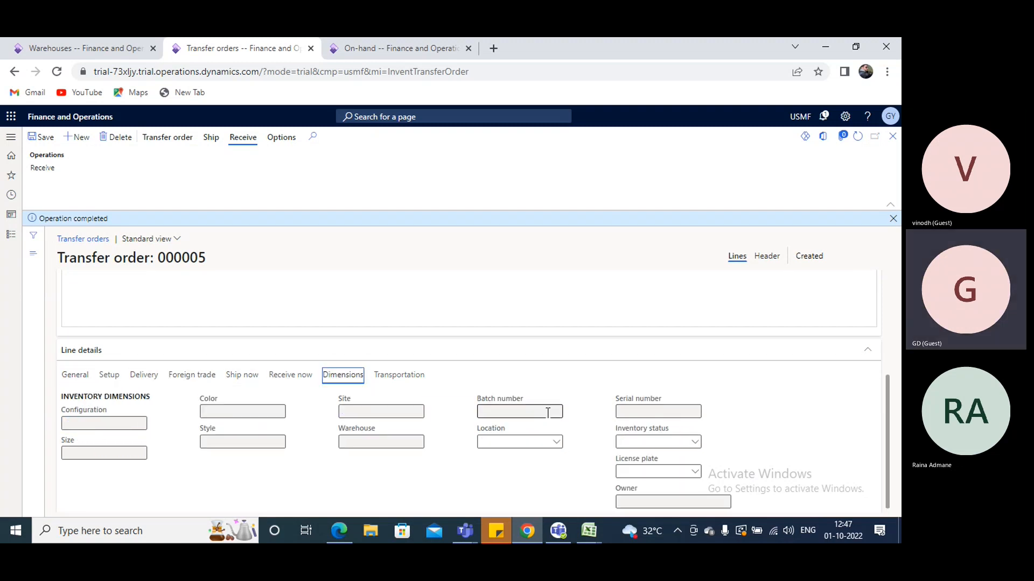
pyautogui.rightClick(698, 476)
pyautogui.click(721, 460)
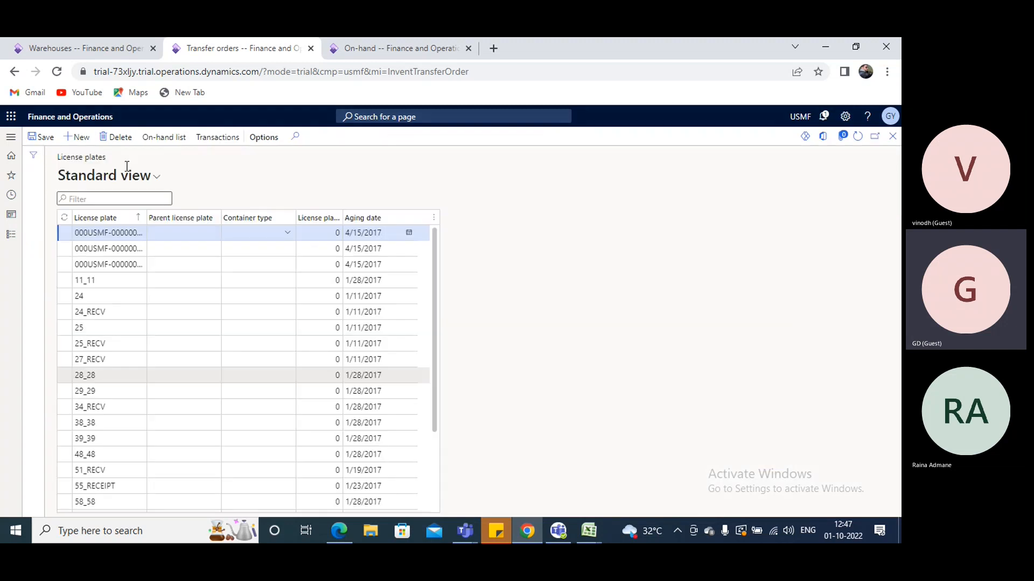
pyautogui.click(77, 137)
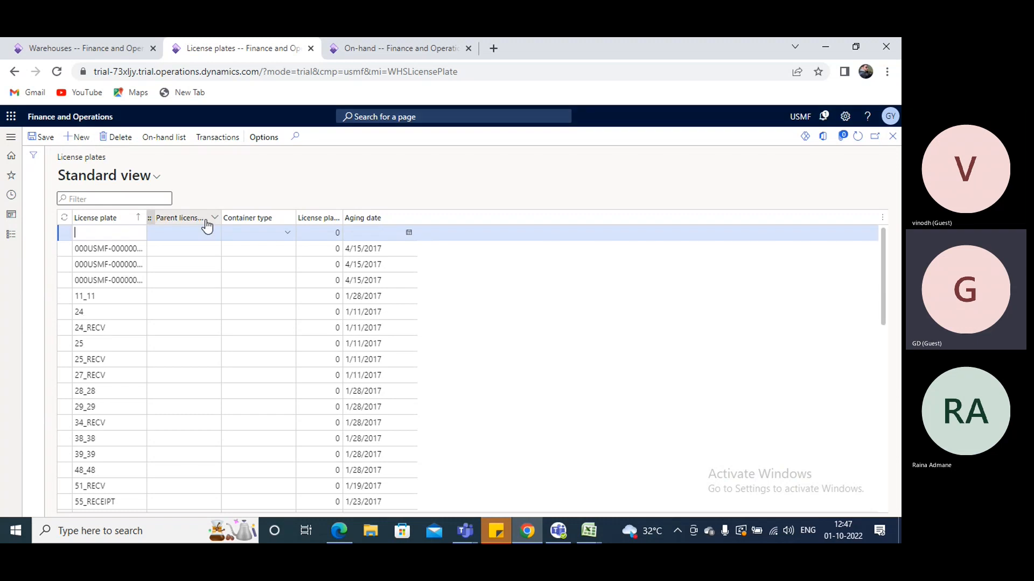
pyautogui.write('Lp-000')
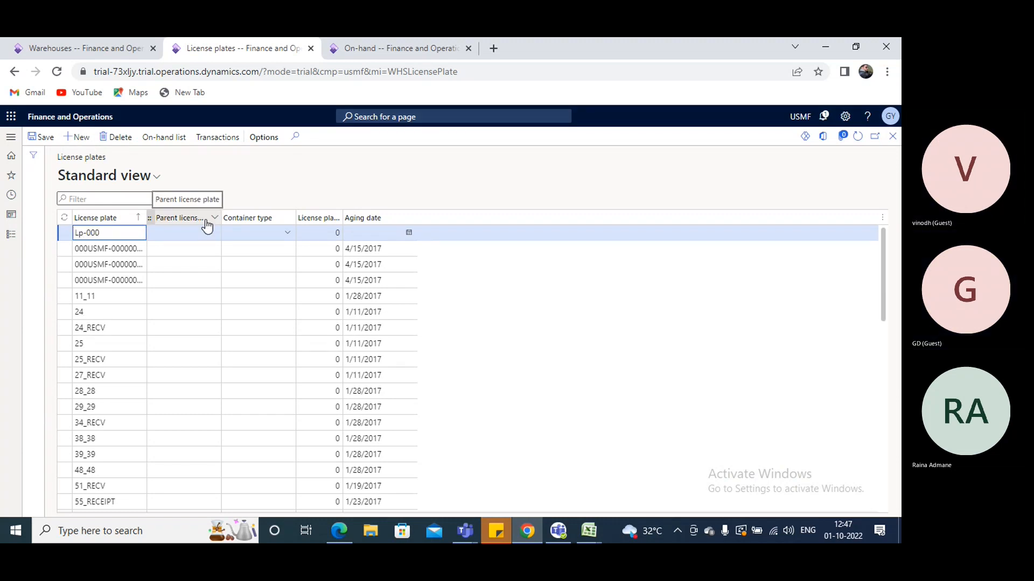
pyautogui.write('2')
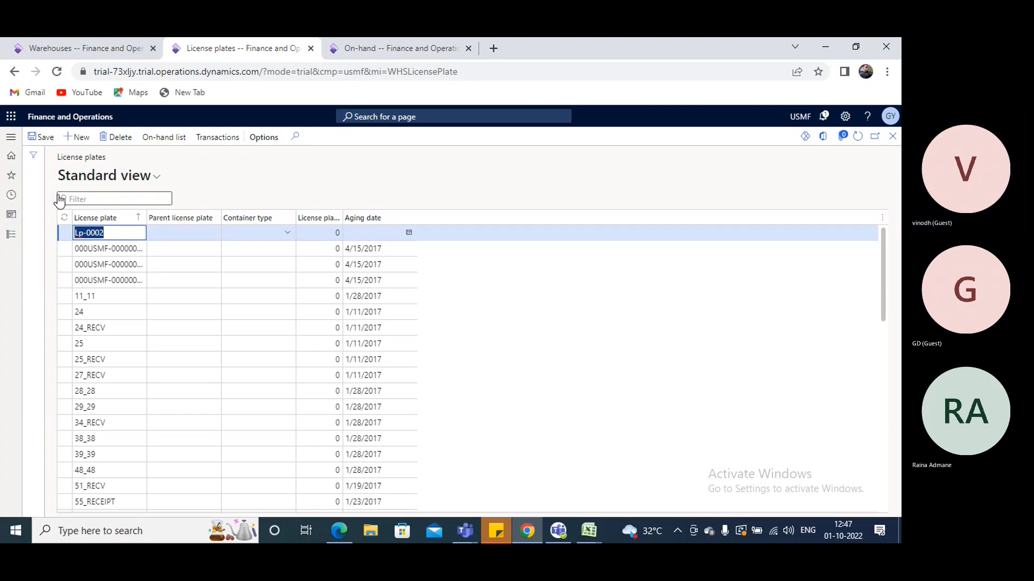
pyautogui.click(46, 137)
pyautogui.click(892, 137)
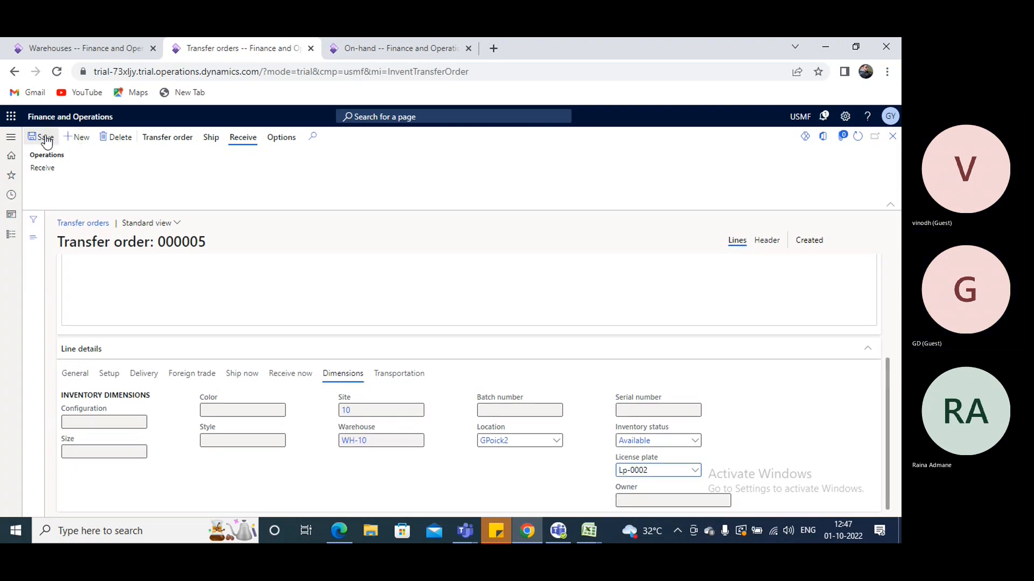
pyautogui.click(47, 140)
# Receive the transfer order with the update set to Shipment, using the order's shipment voucher
pyautogui.click(43, 169)
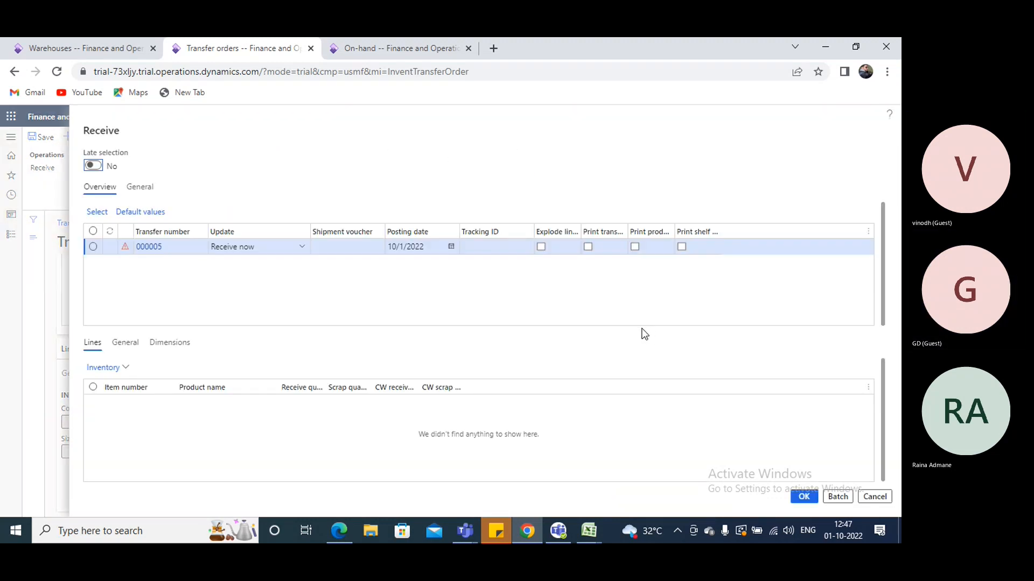
pyautogui.click(302, 249)
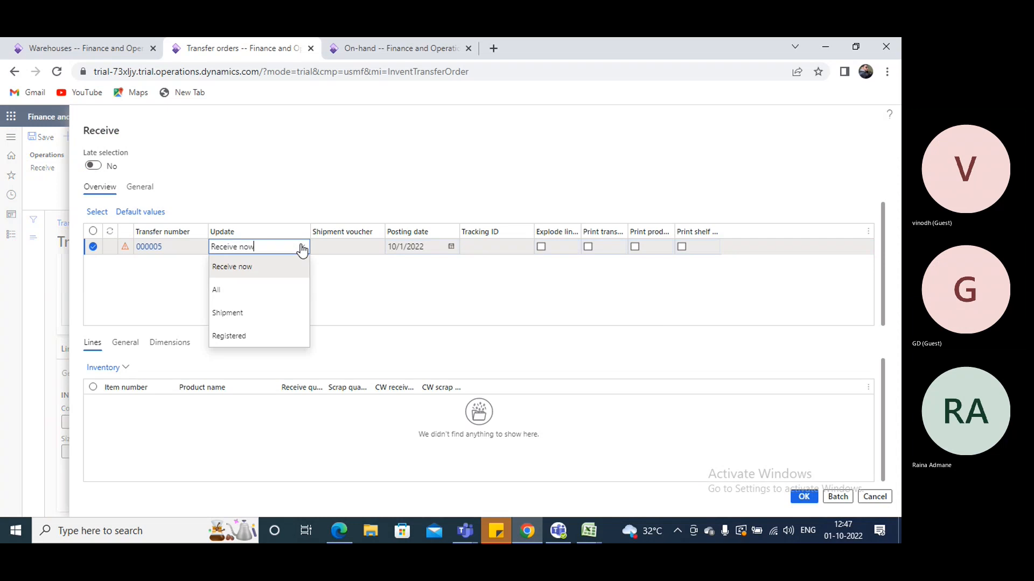
pyautogui.click(229, 310)
pyautogui.click(380, 250)
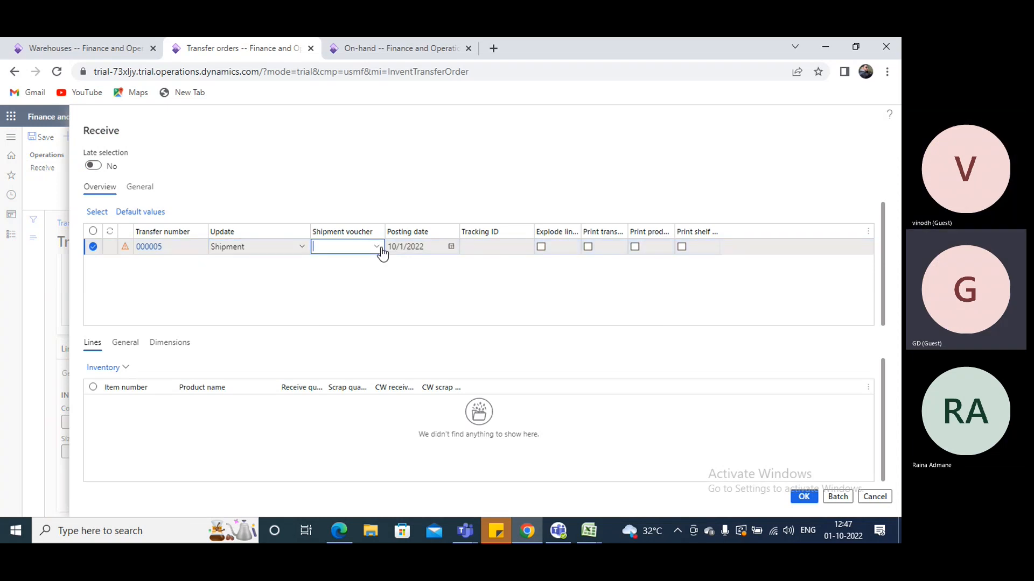
pyautogui.click(377, 248)
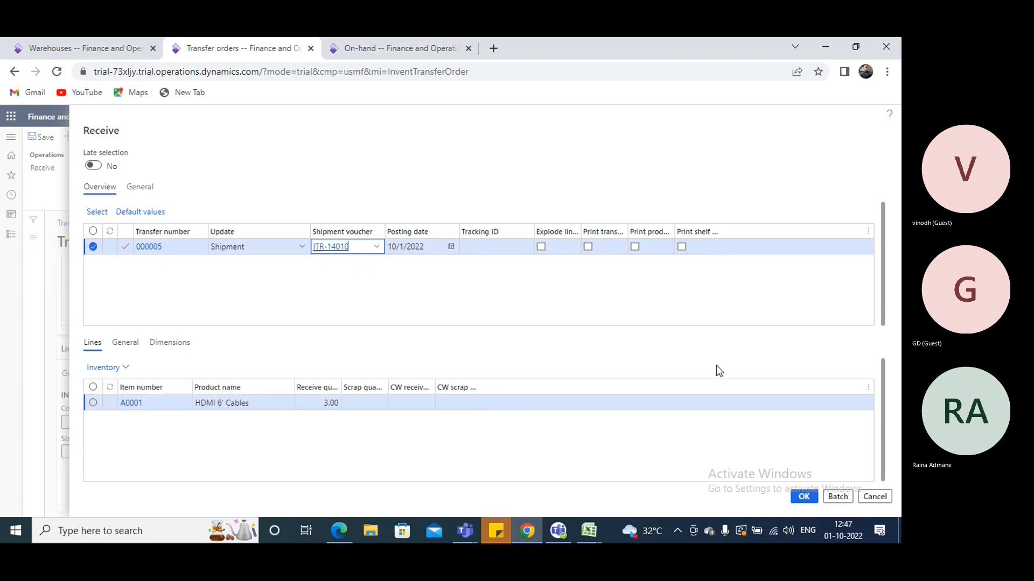
pyautogui.click(806, 497)
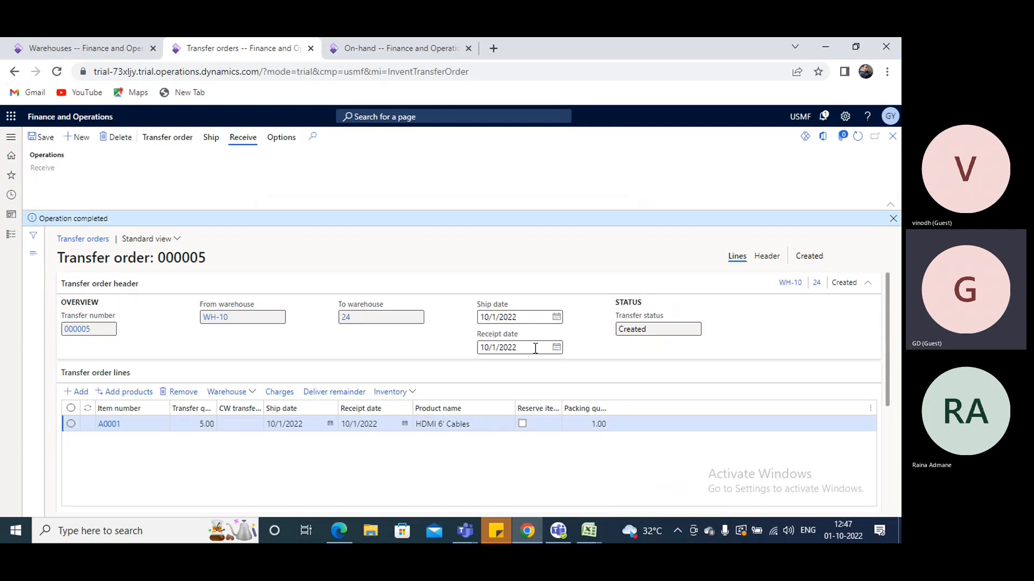
# Review the A0001 line's inventory transactions by warehouse after the receipt and check the transfer order's status
pyautogui.click(412, 392)
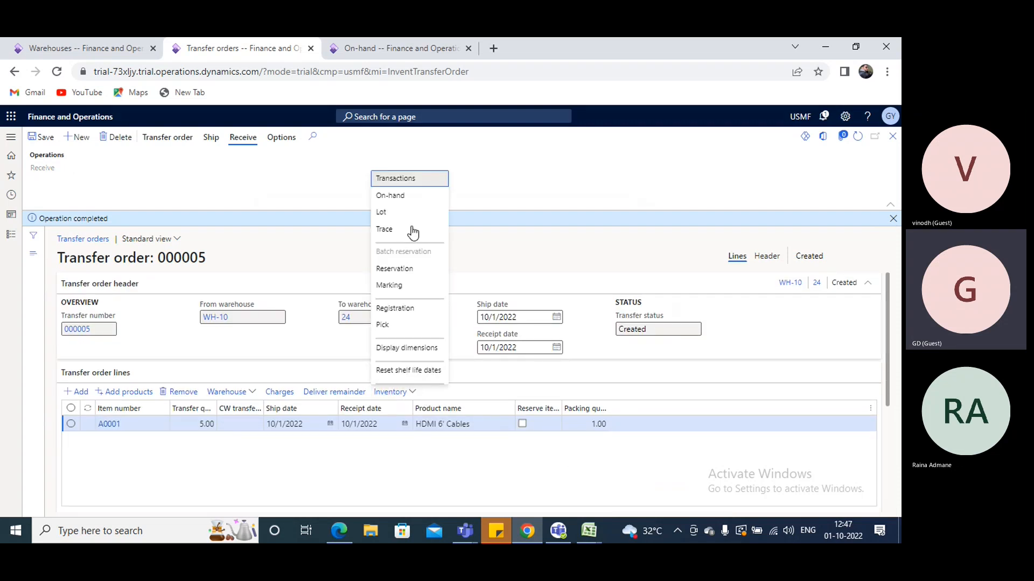
pyautogui.click(414, 183)
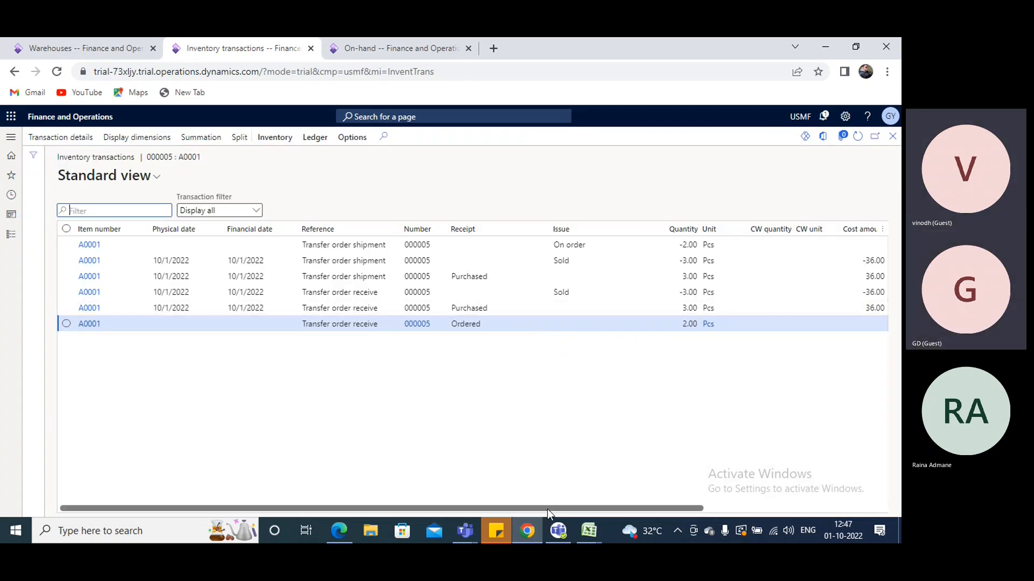
pyautogui.moveTo(547, 508); pyautogui.dragTo(616, 510)
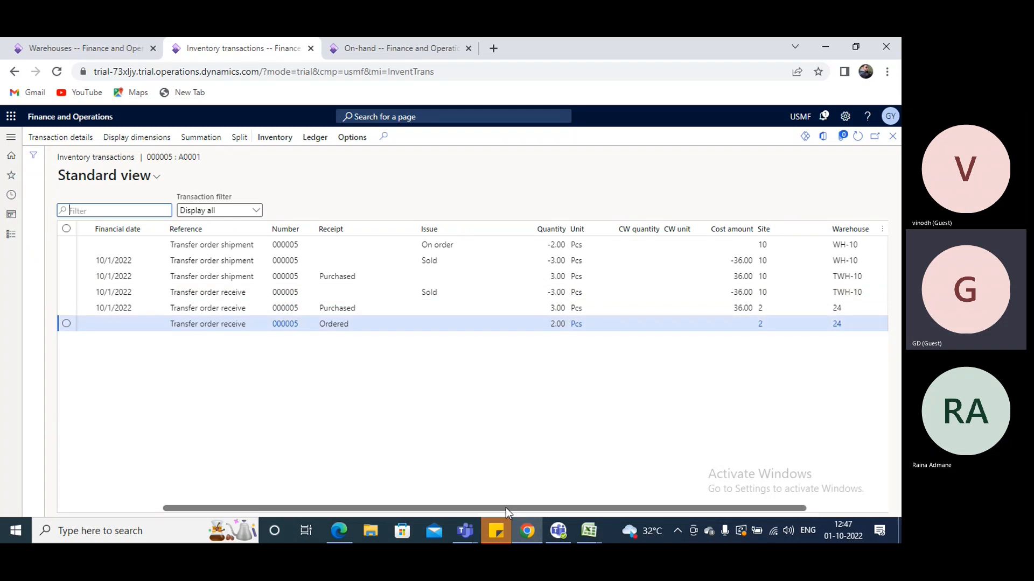
pyautogui.moveTo(505, 509); pyautogui.dragTo(540, 508)
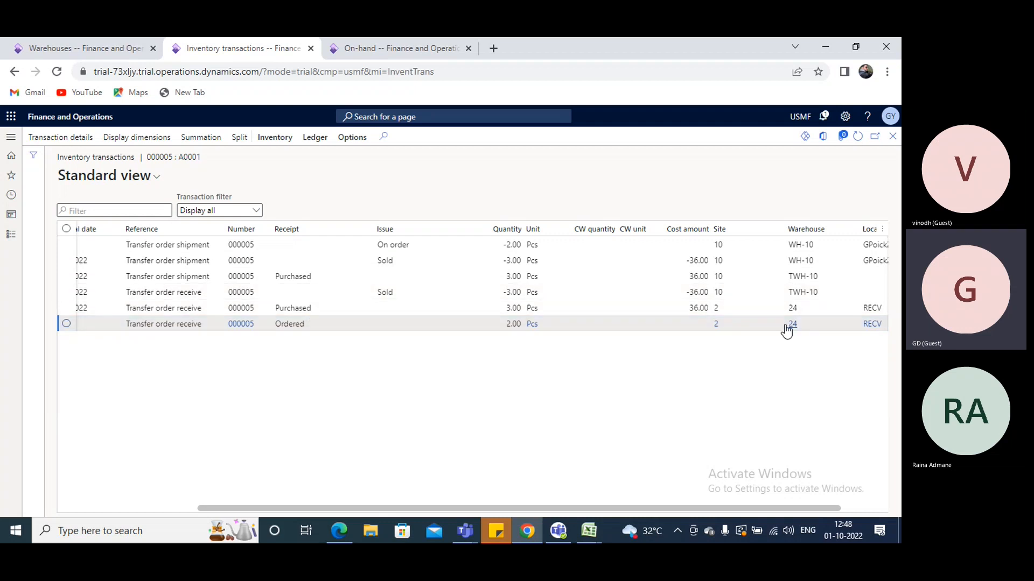
pyautogui.click(827, 327)
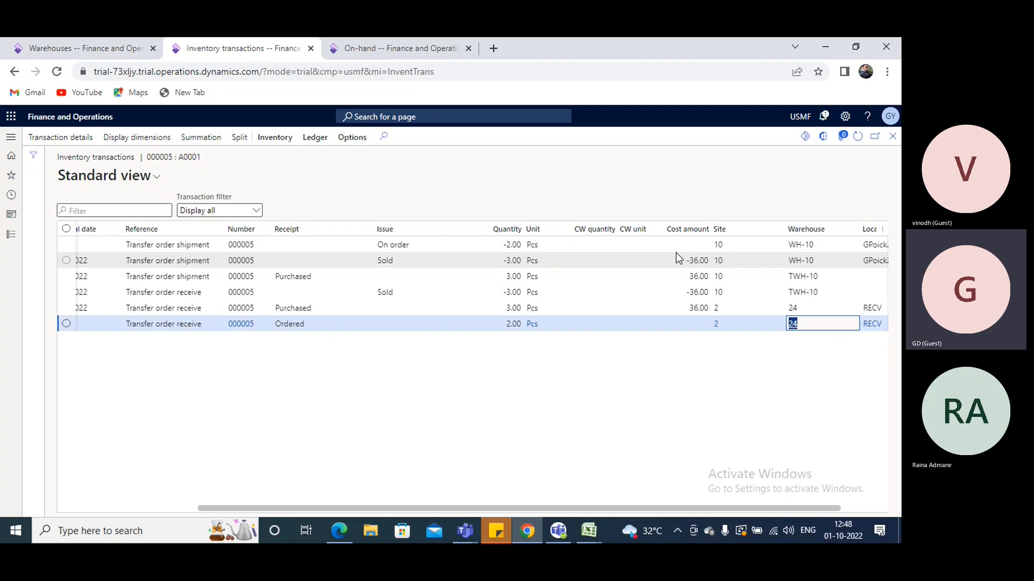
pyautogui.click(892, 138)
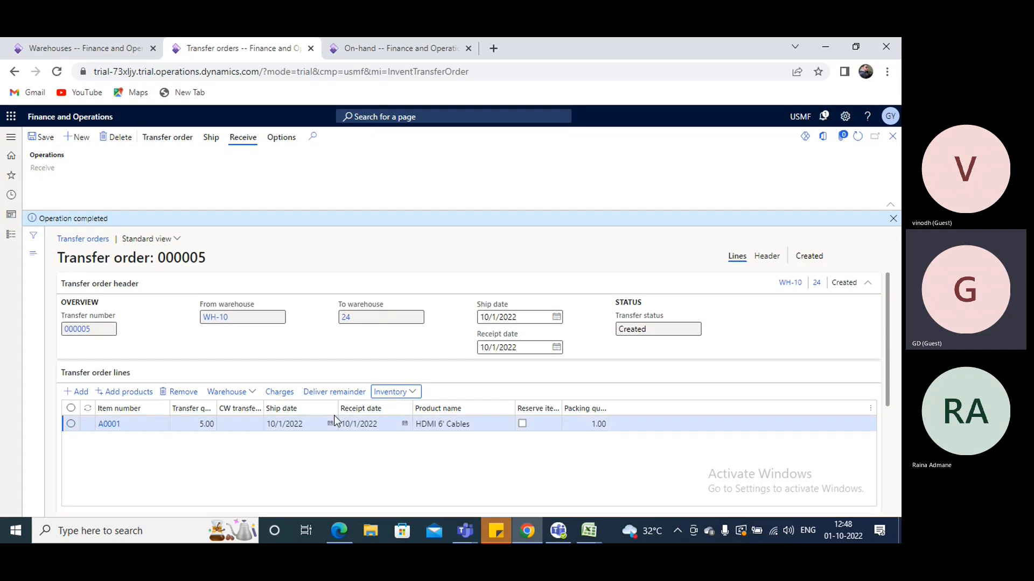
pyautogui.moveTo(797, 255); pyautogui.dragTo(835, 256)
pyautogui.click(893, 219)
pyautogui.click(188, 141)
pyautogui.click(209, 140)
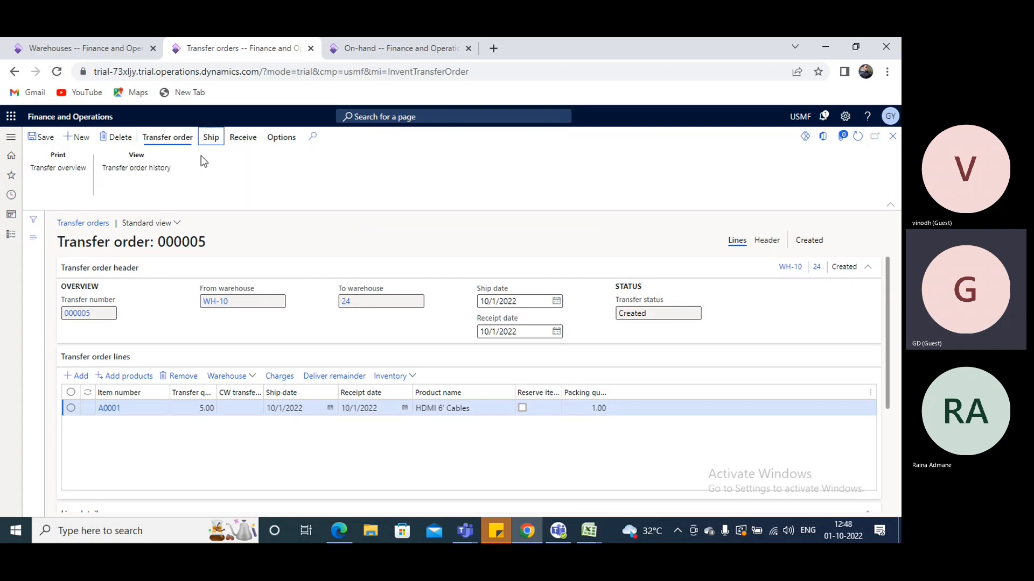
pyautogui.click(218, 141)
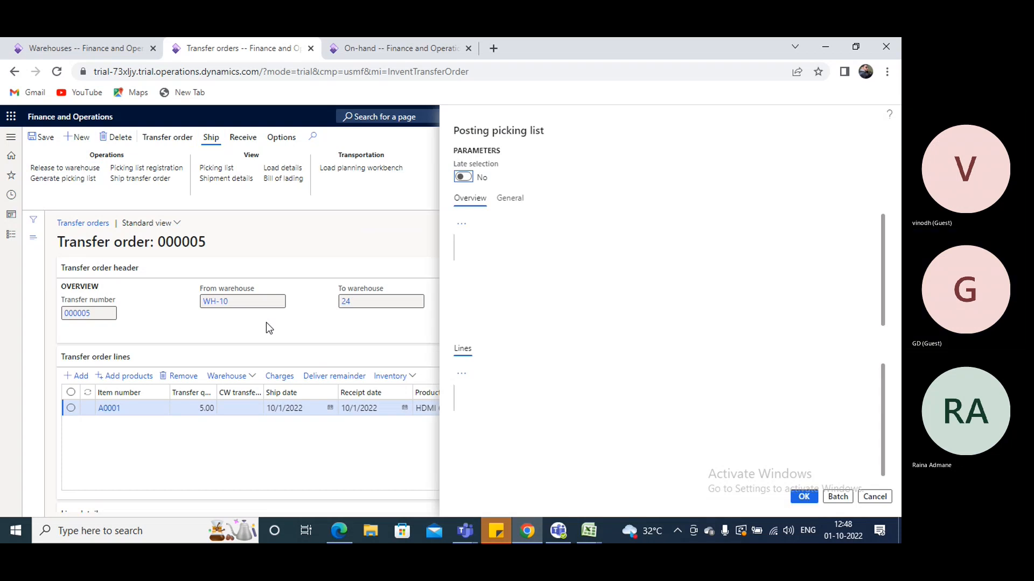
pyautogui.click(667, 261)
pyautogui.click(671, 260)
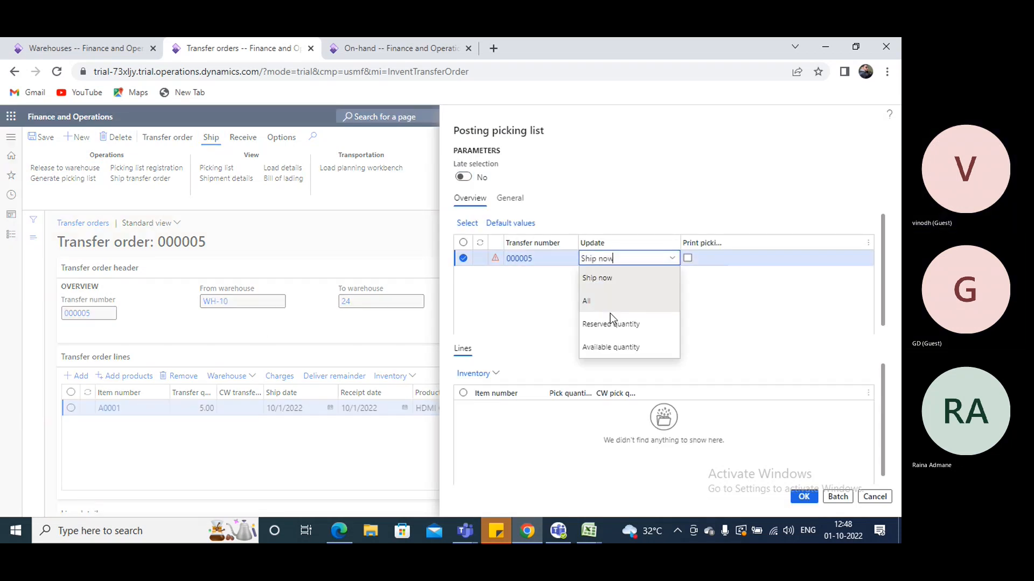
pyautogui.click(618, 347)
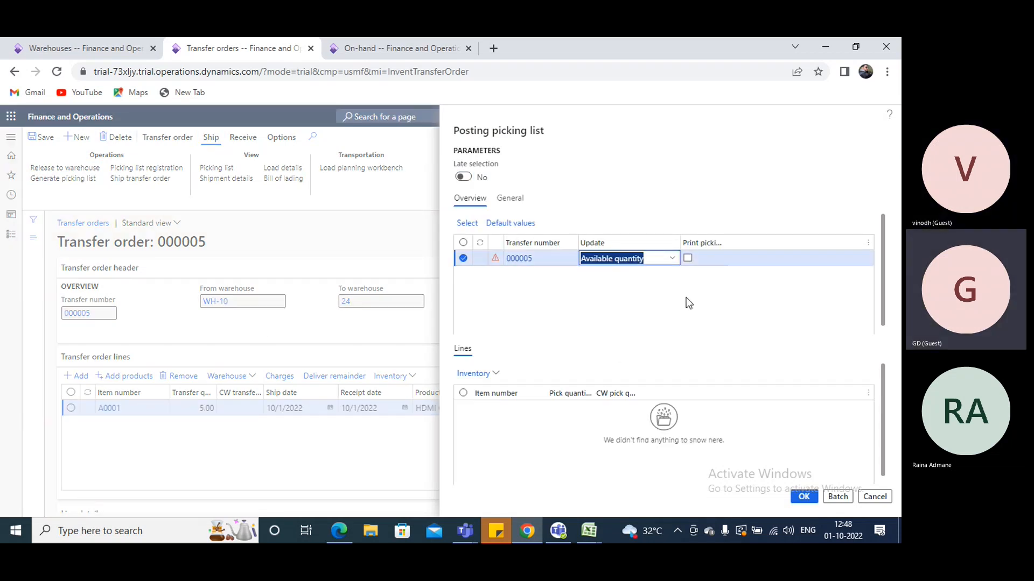
pyautogui.click(674, 259)
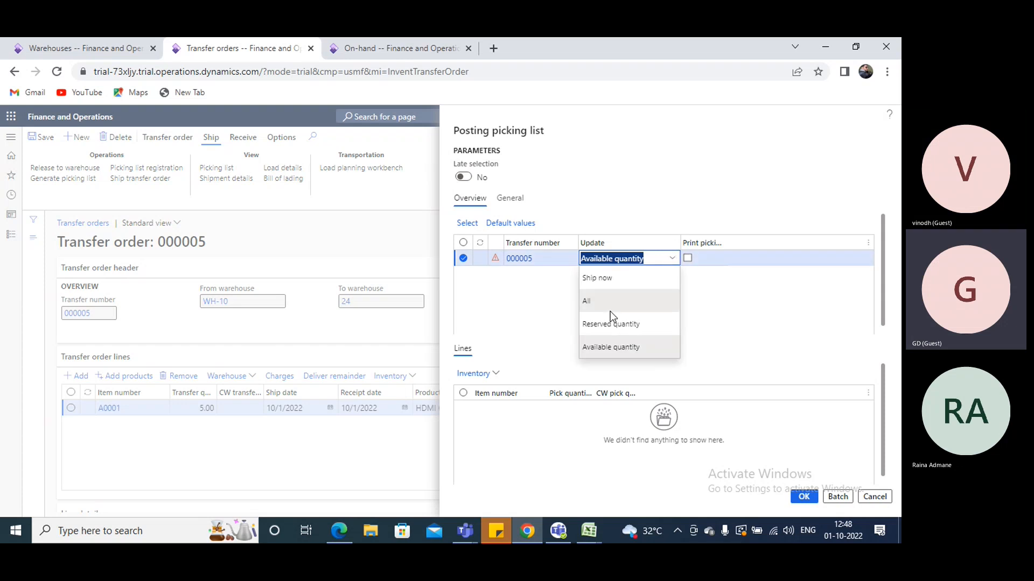
pyautogui.click(586, 303)
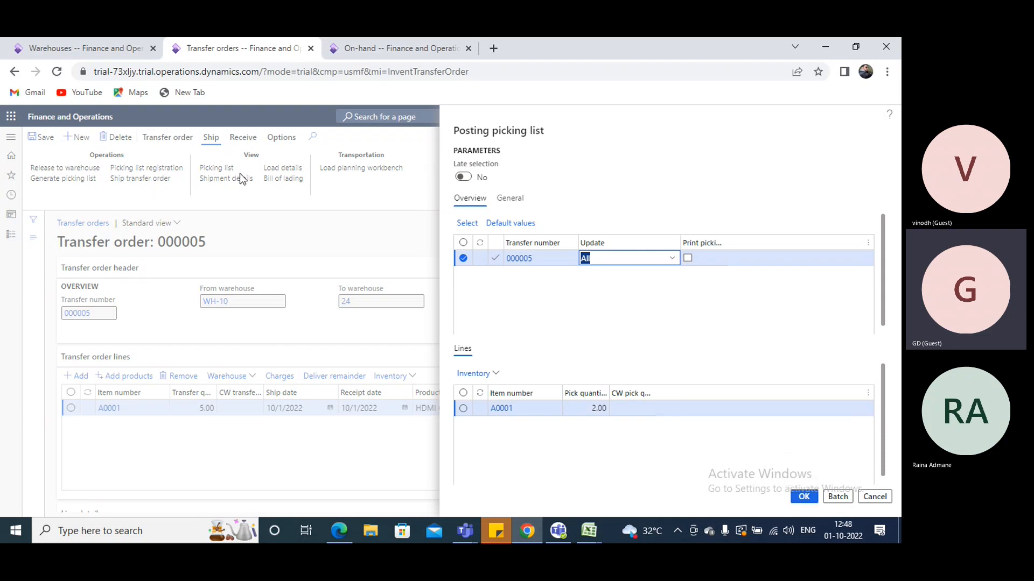
pyautogui.click(875, 497)
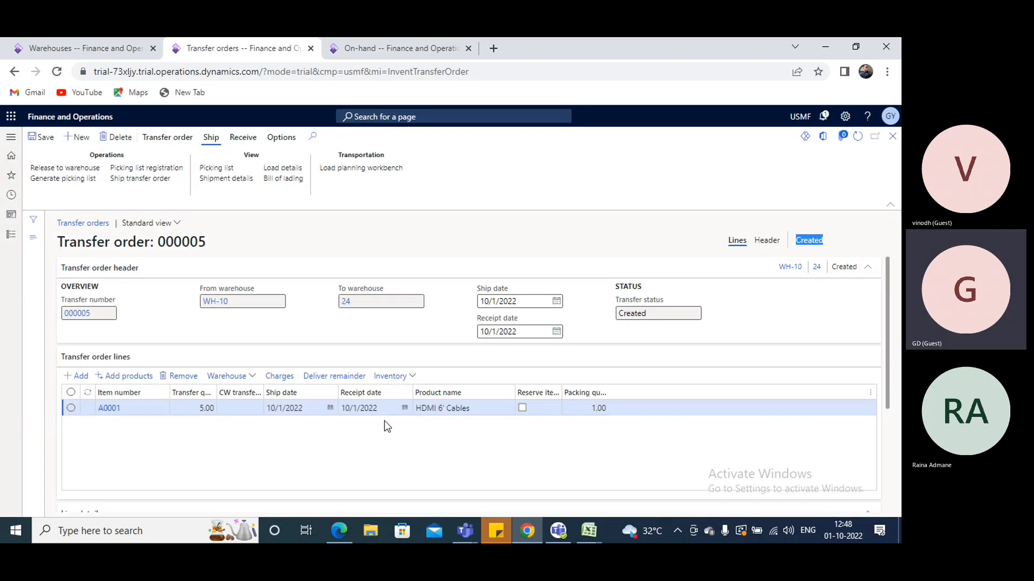
# Cancel the A0001 line's outstanding quantity with Deliver remainder
pyautogui.scroll(-3, 384, 423)
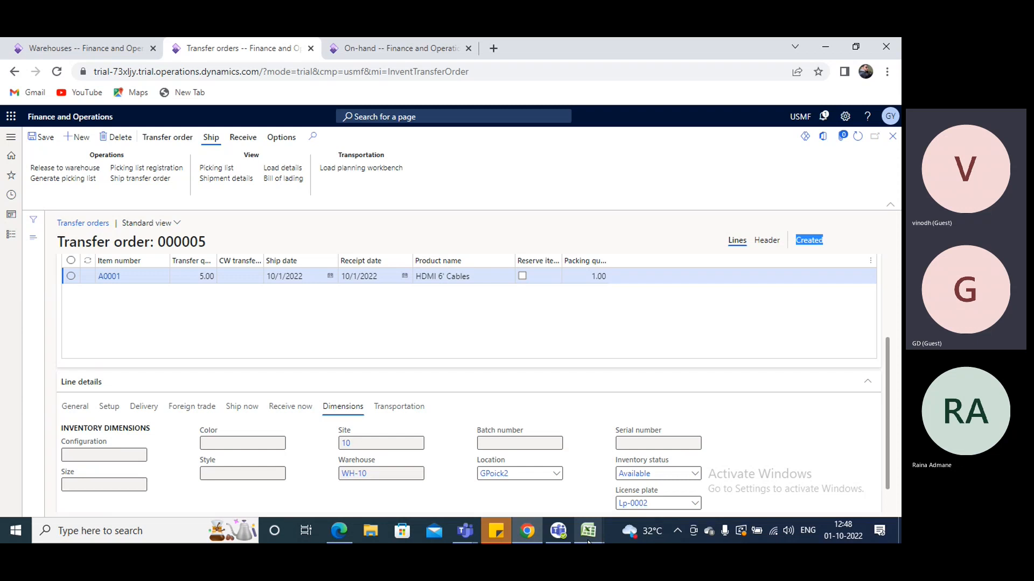
pyautogui.moveTo(589, 540)
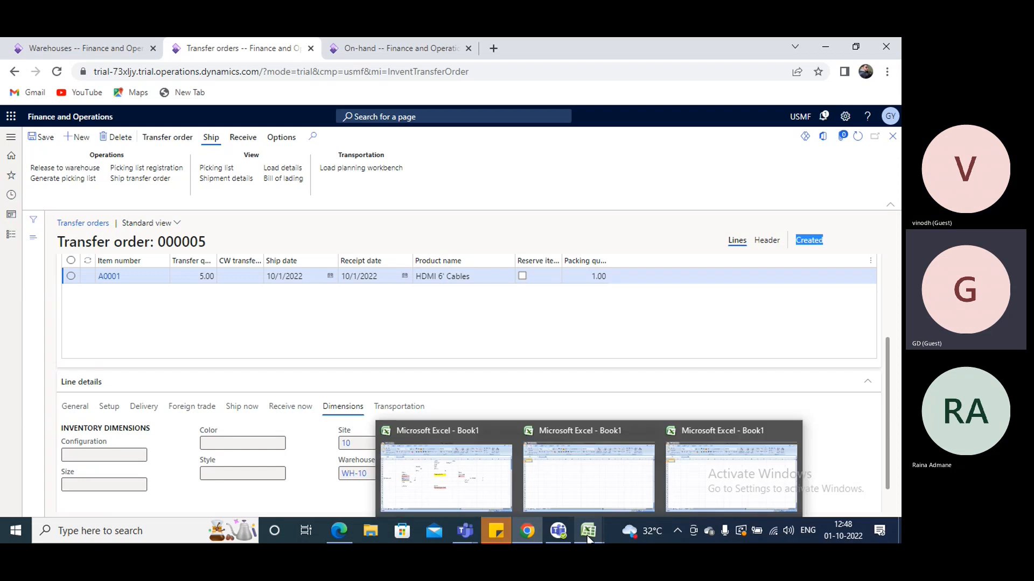
pyautogui.click(428, 360)
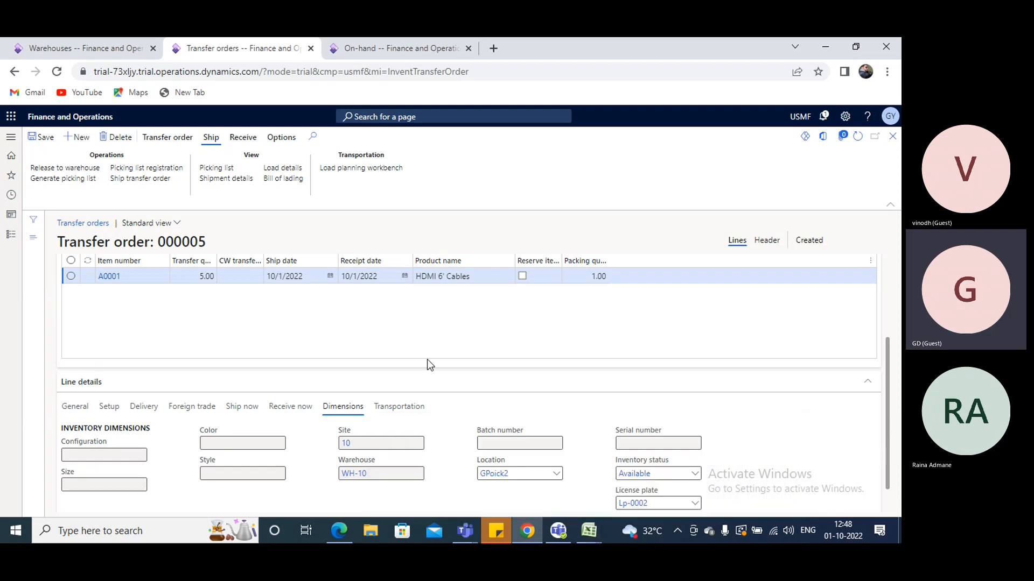
pyautogui.scroll(2, 403, 362)
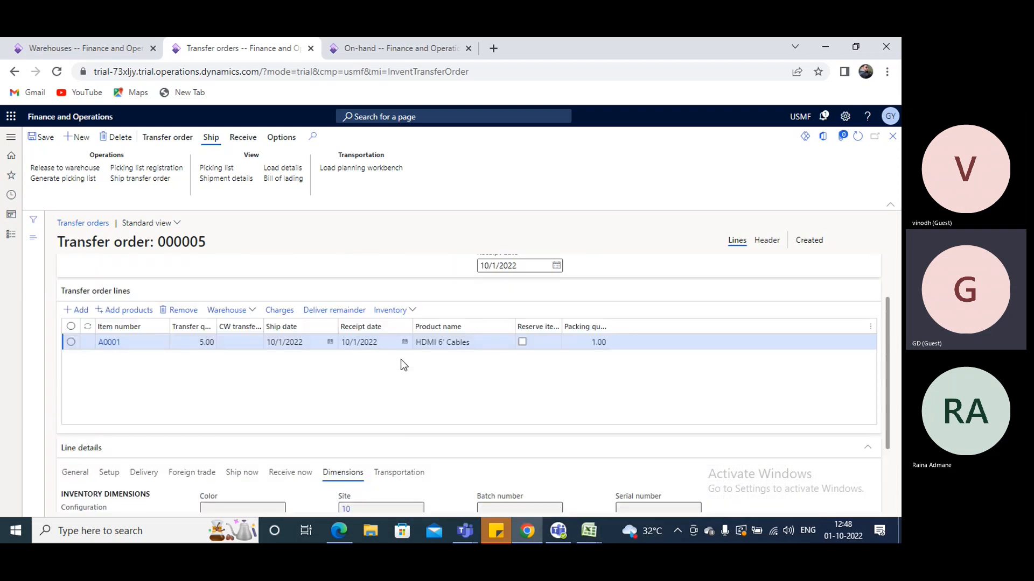
pyautogui.click(326, 311)
# Review the A0001 line's inventory transactions by warehouse after cancelling the remainder
pyautogui.click(411, 311)
pyautogui.click(401, 325)
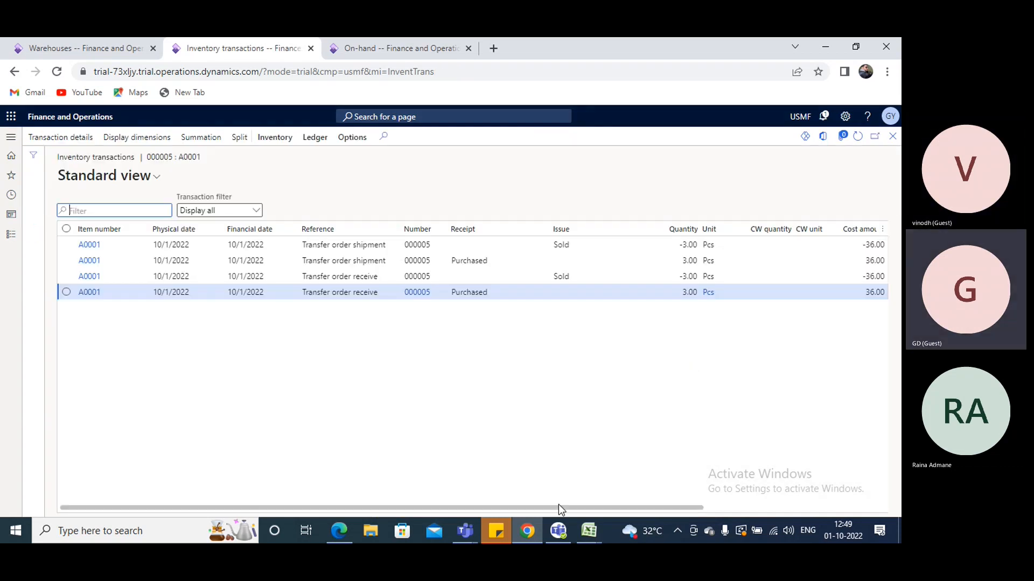
pyautogui.moveTo(586, 509); pyautogui.dragTo(695, 508)
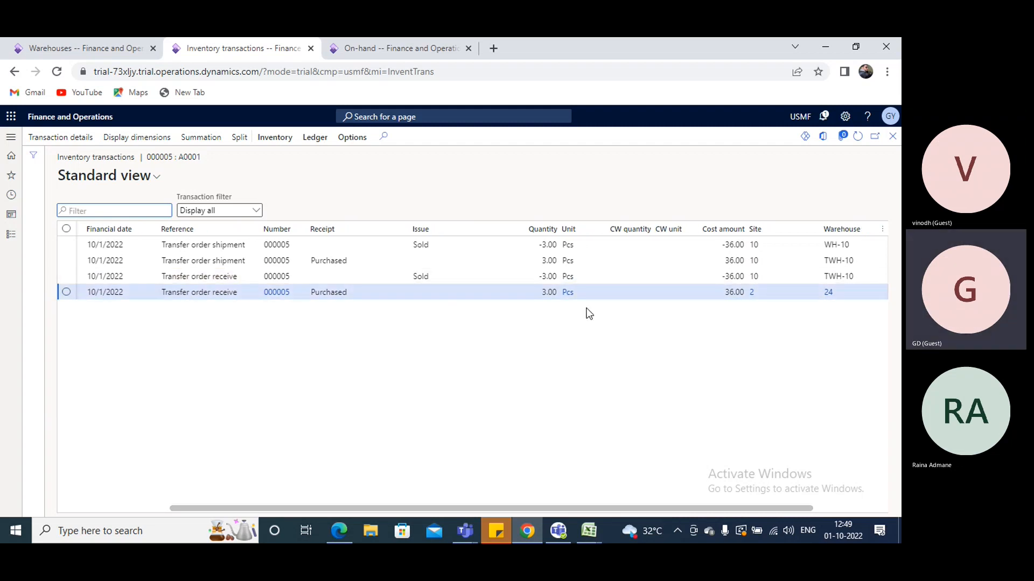
pyautogui.click(893, 137)
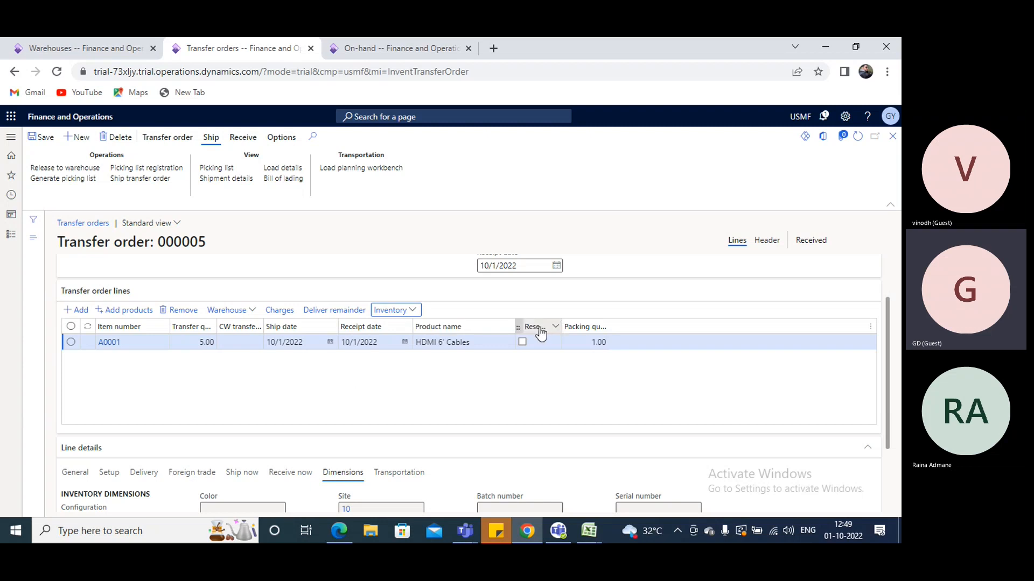
# Create a new transfer order from warehouse WH-10 to warehouse 24
pyautogui.click(77, 137)
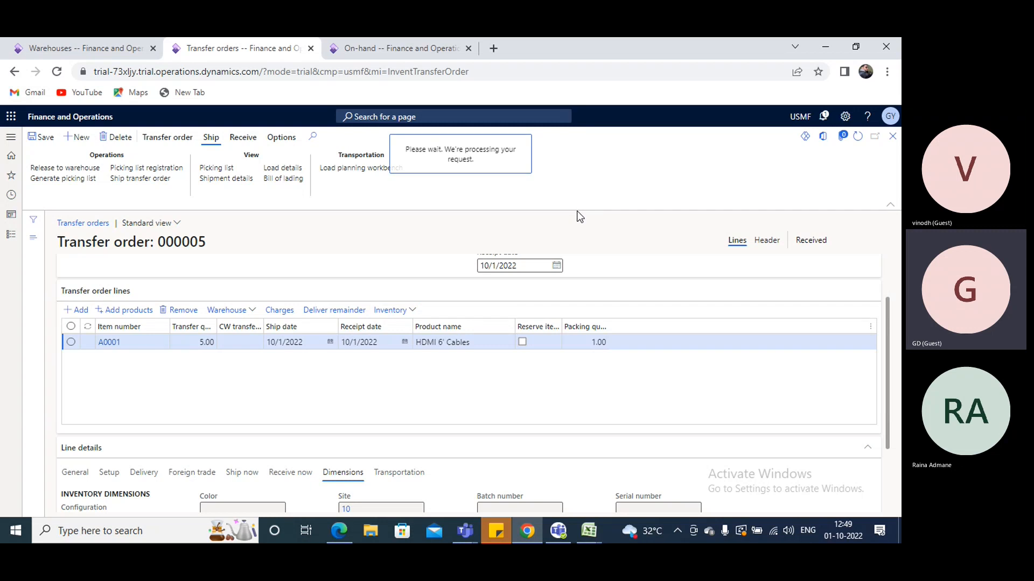
pyautogui.click(256, 301)
pyautogui.write('wh')
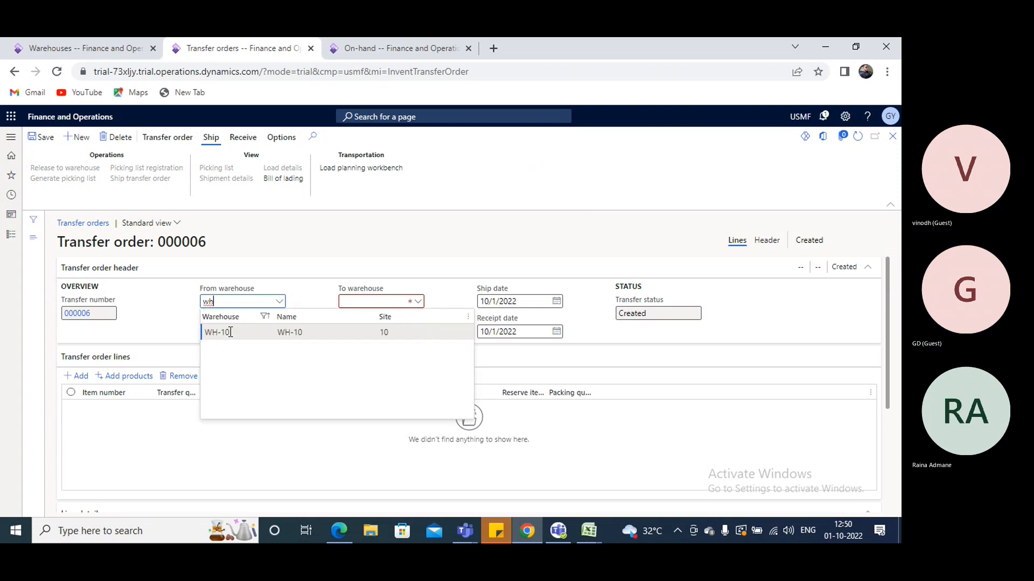
pyautogui.press('Return')
pyautogui.click(388, 301)
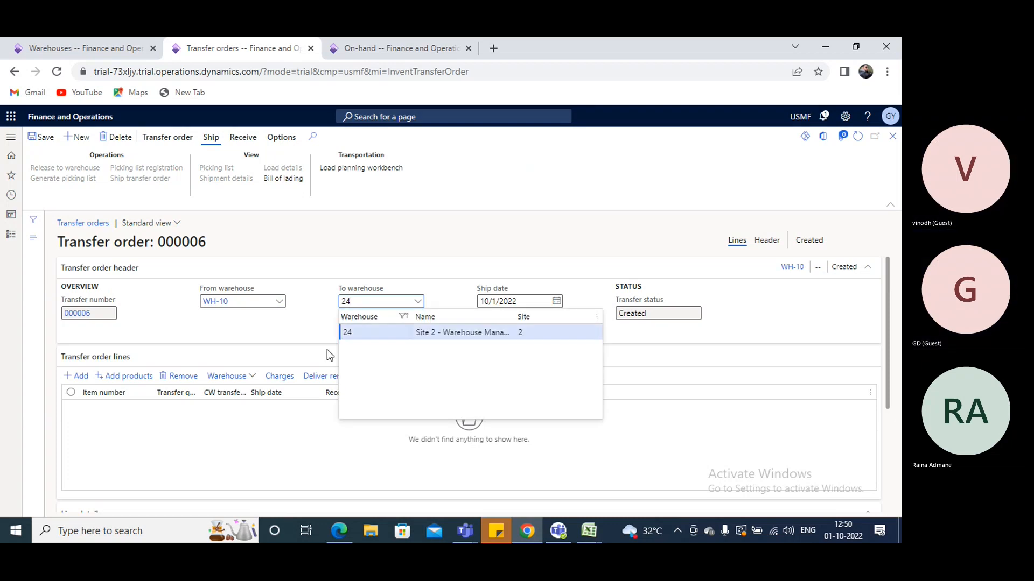
pyautogui.press('Return')
# Add a transfer order line for item A0001 with a transfer quantity of 5 and save the order
pyautogui.click(107, 412)
pyautogui.write('a00')
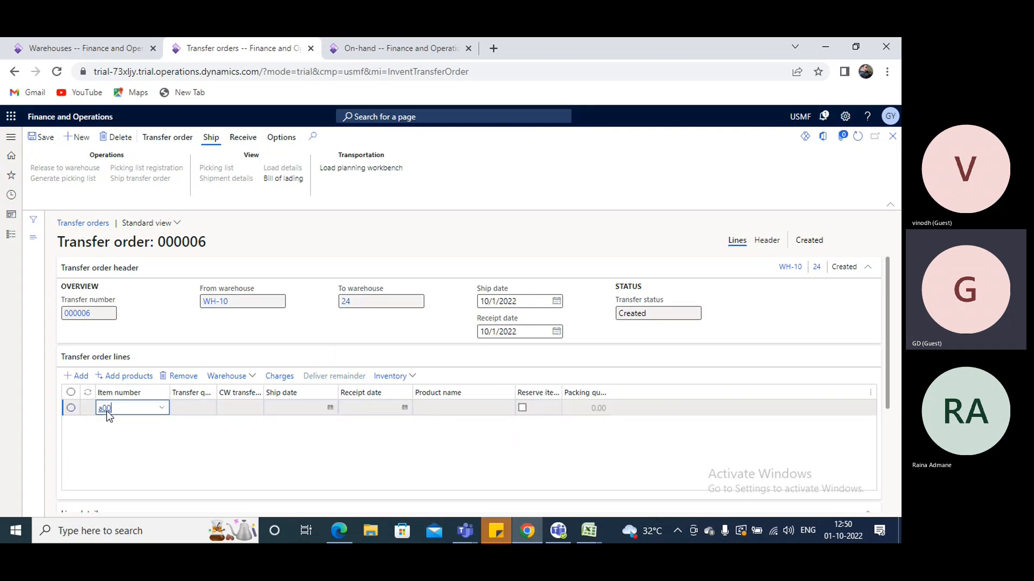
pyautogui.write('01')
pyautogui.press('Tab')
pyautogui.press('Tab')
pyautogui.press('Tab')
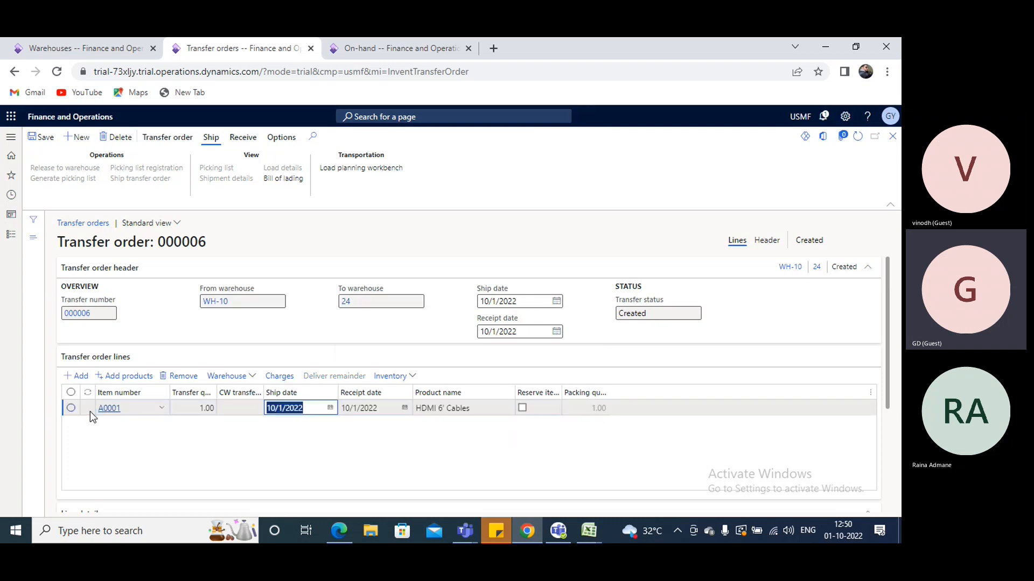
pyautogui.click(210, 408)
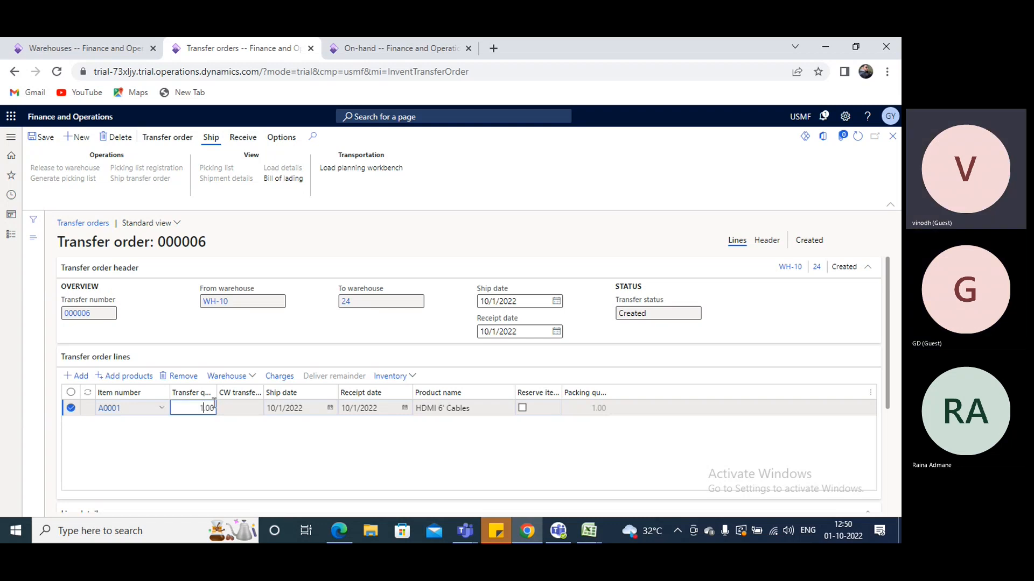
pyautogui.press('Tab')
pyautogui.press('Tab')
pyautogui.press('Tab')
pyautogui.press('Tab')
pyautogui.press('Tab')
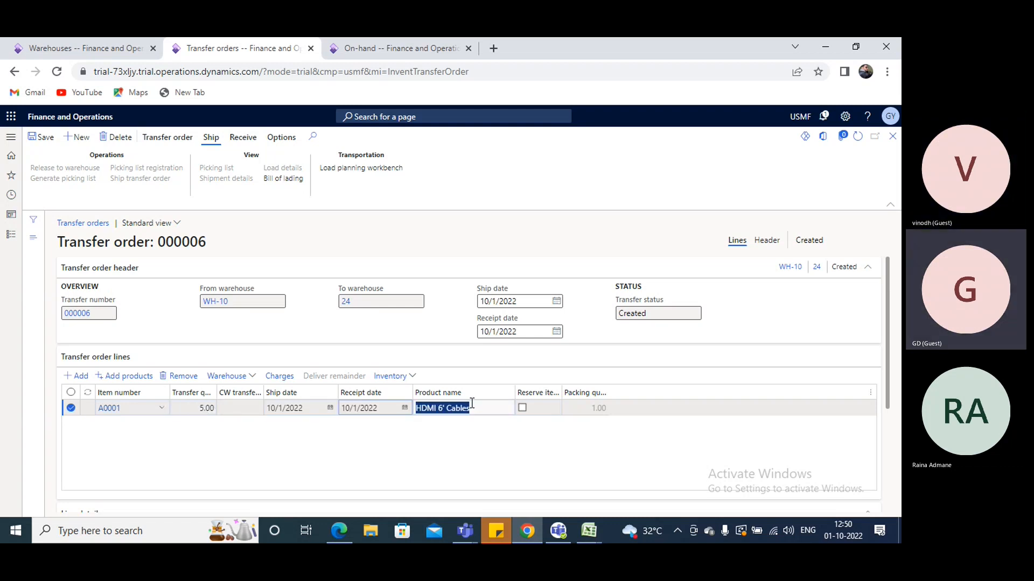
pyautogui.click(40, 138)
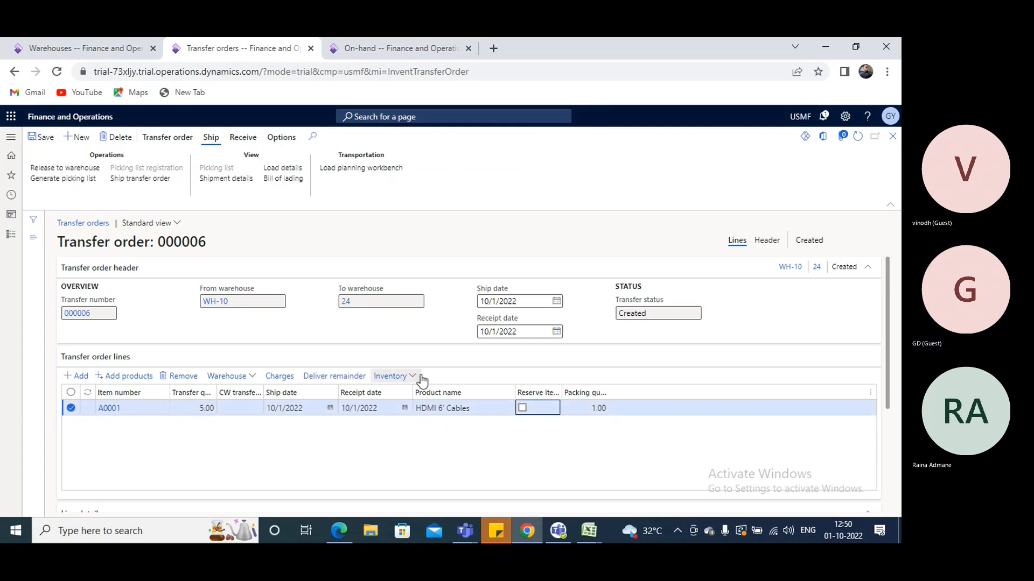
# Set the A0001 line's location dimension to GPoick2 and save the order
pyautogui.scroll(-3, 400, 417)
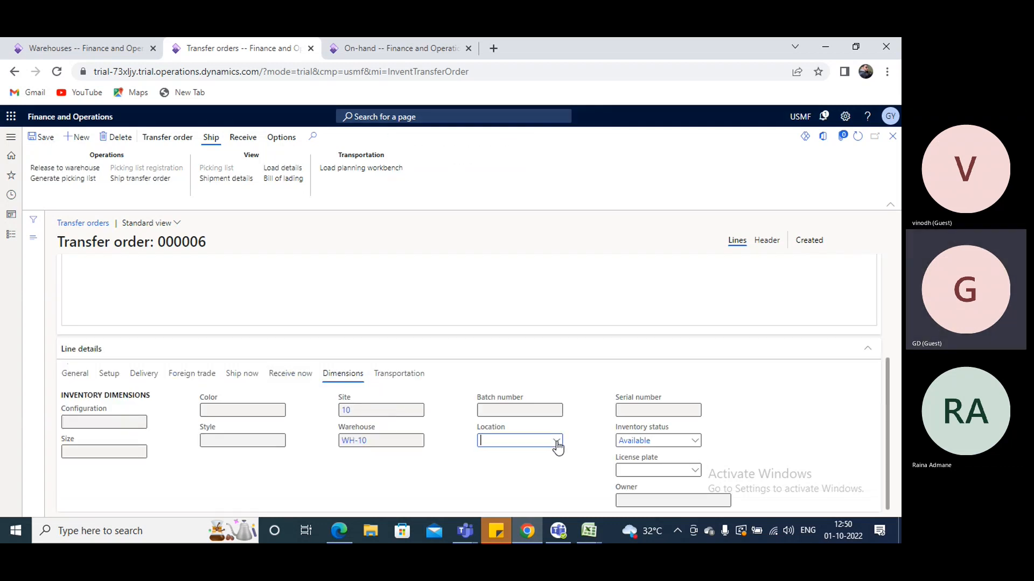
pyautogui.click(526, 439)
pyautogui.write('gpoi')
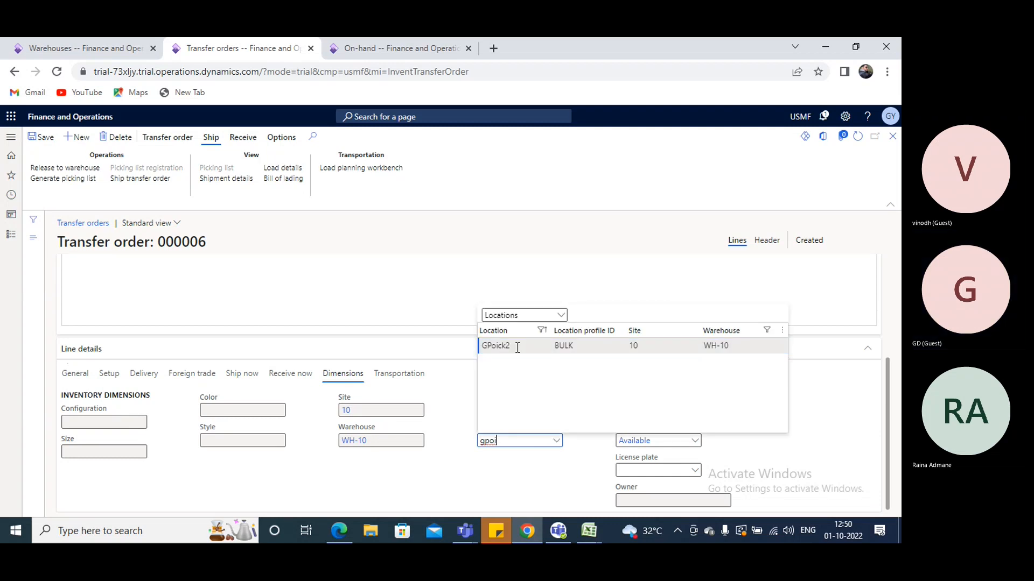
pyautogui.click(518, 344)
pyautogui.scroll(4, 339, 368)
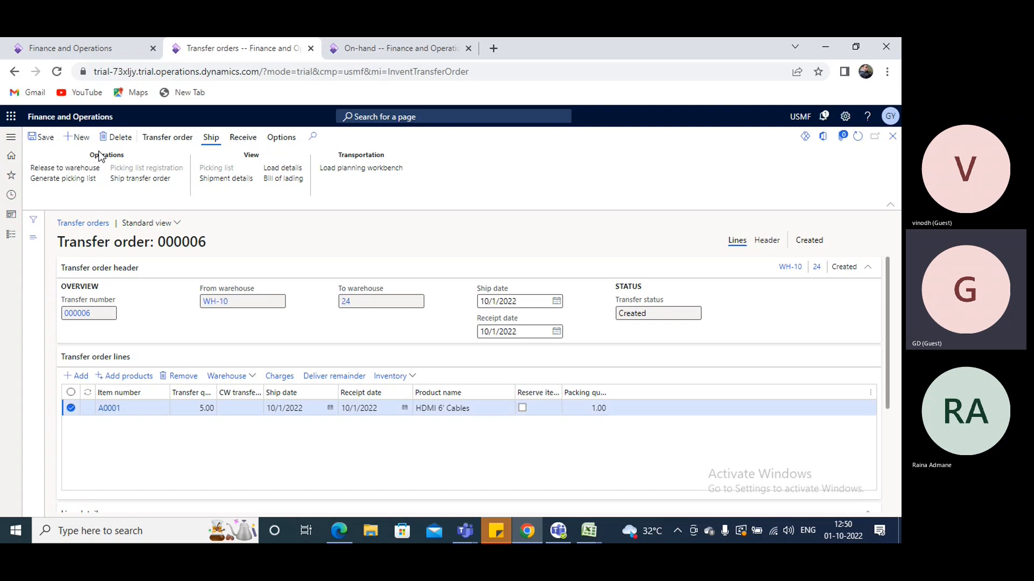
pyautogui.click(44, 139)
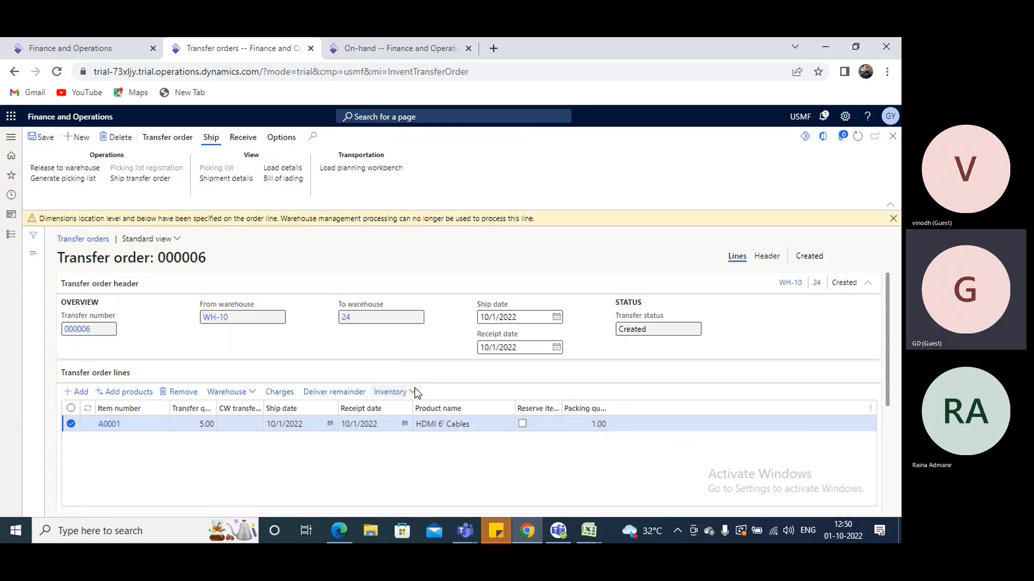
# Review the A0001 line's inventory transactions before reserving the quantity
pyautogui.click(414, 391)
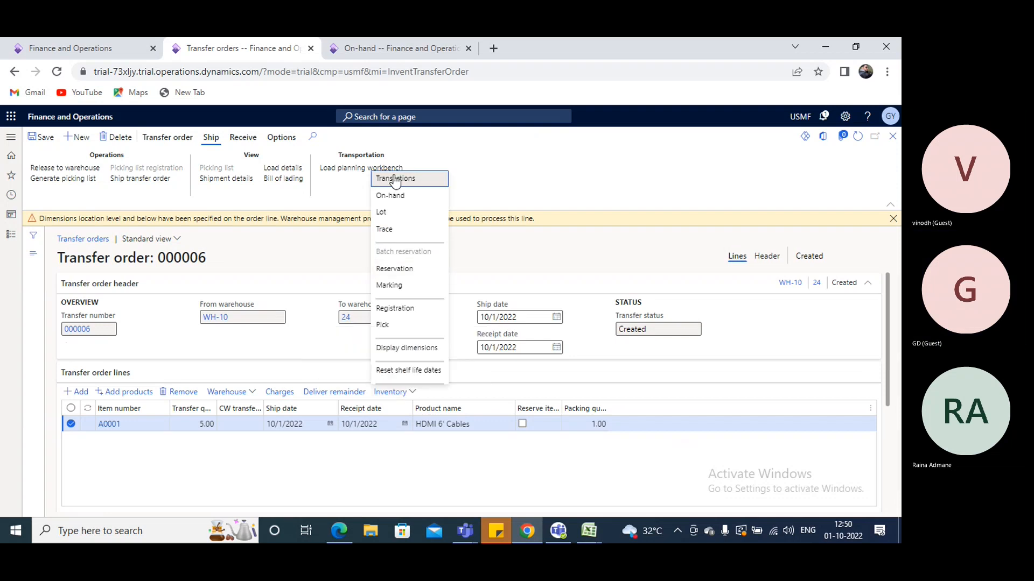
pyautogui.click(393, 178)
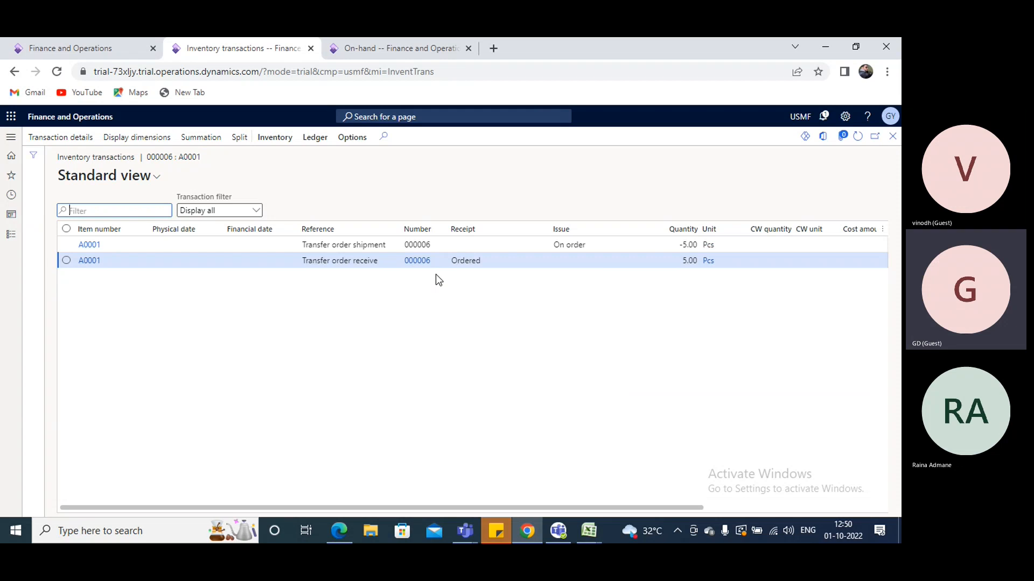
pyautogui.press('Escape')
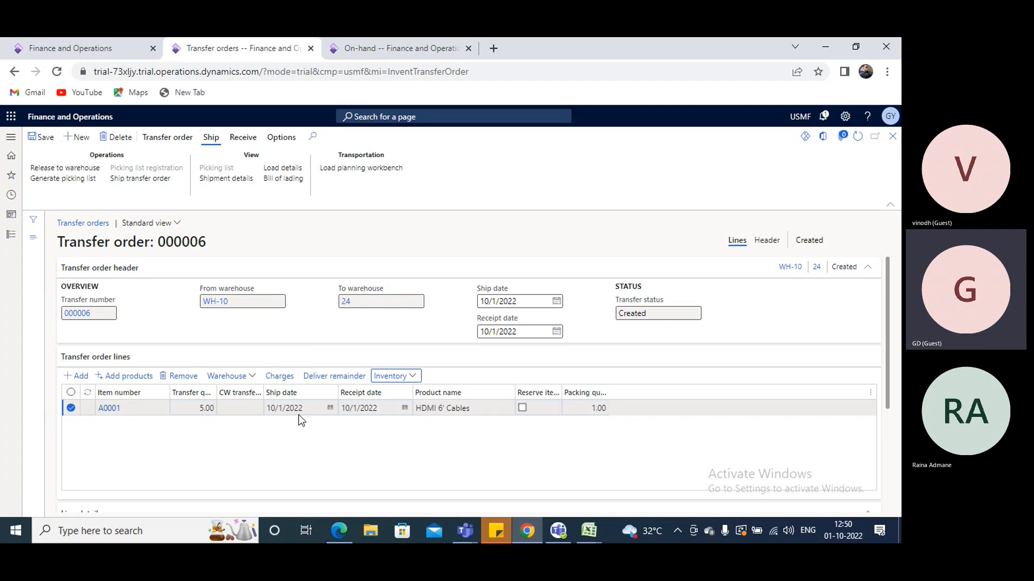
# Turn on item reservation for the A0001 line, save the order and review the line's inventory transactions
pyautogui.click(523, 409)
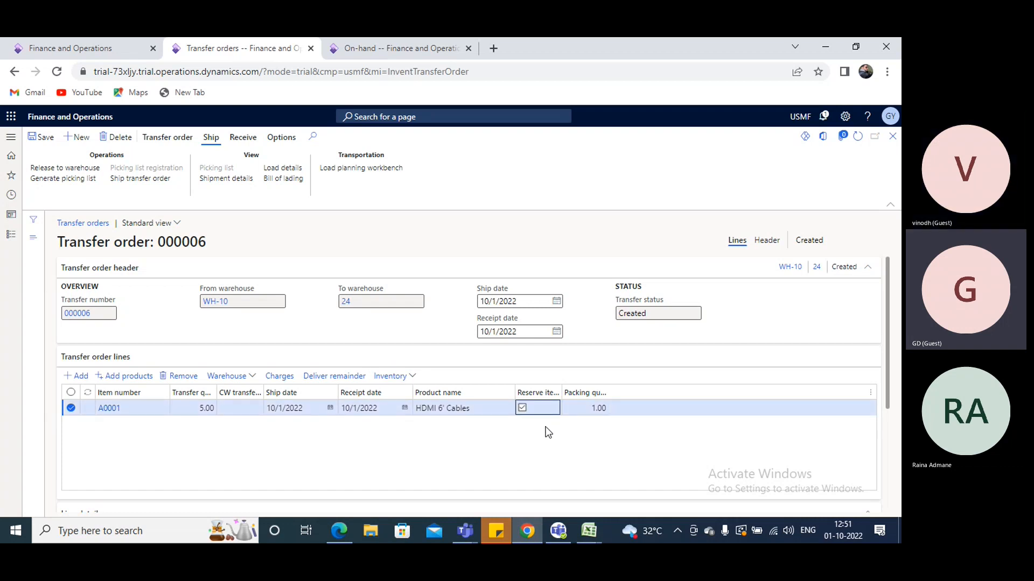
pyautogui.click(54, 141)
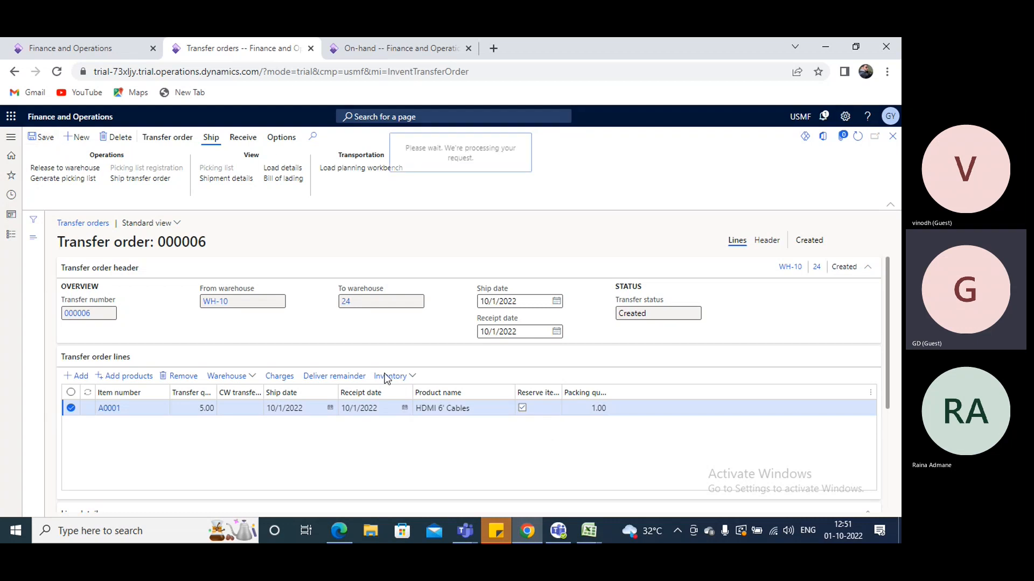
pyautogui.click(412, 377)
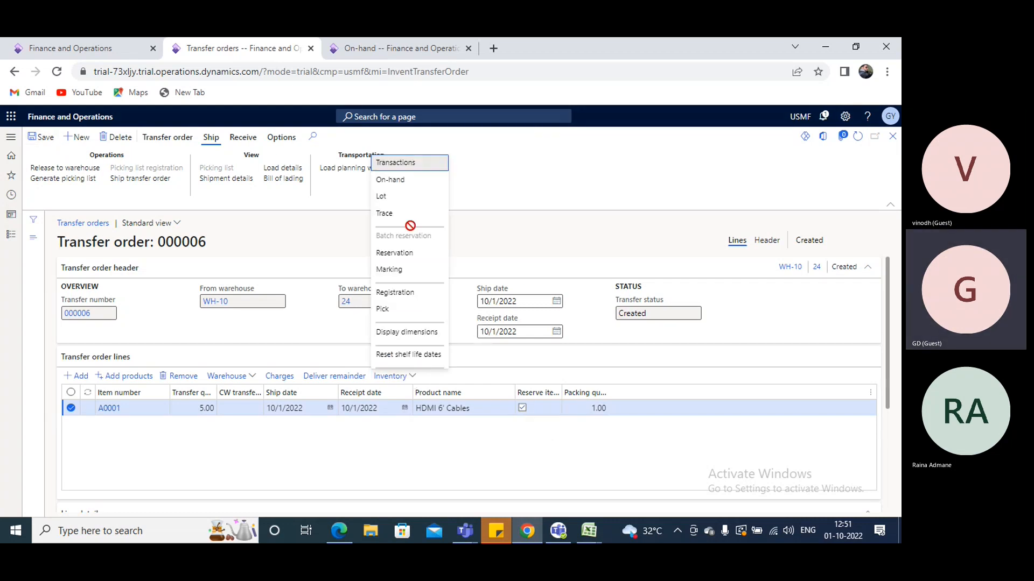
pyautogui.click(415, 166)
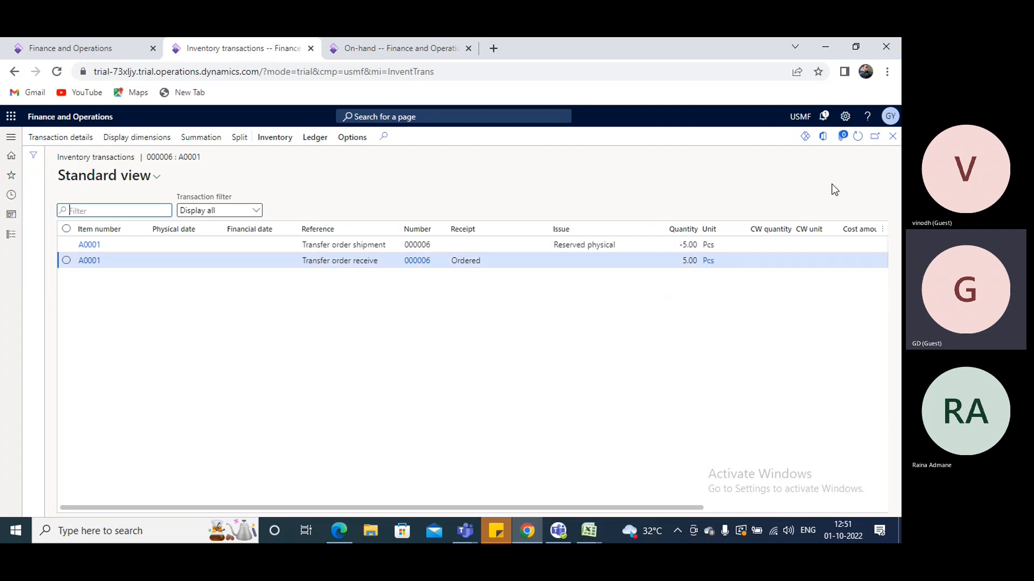
pyautogui.click(892, 136)
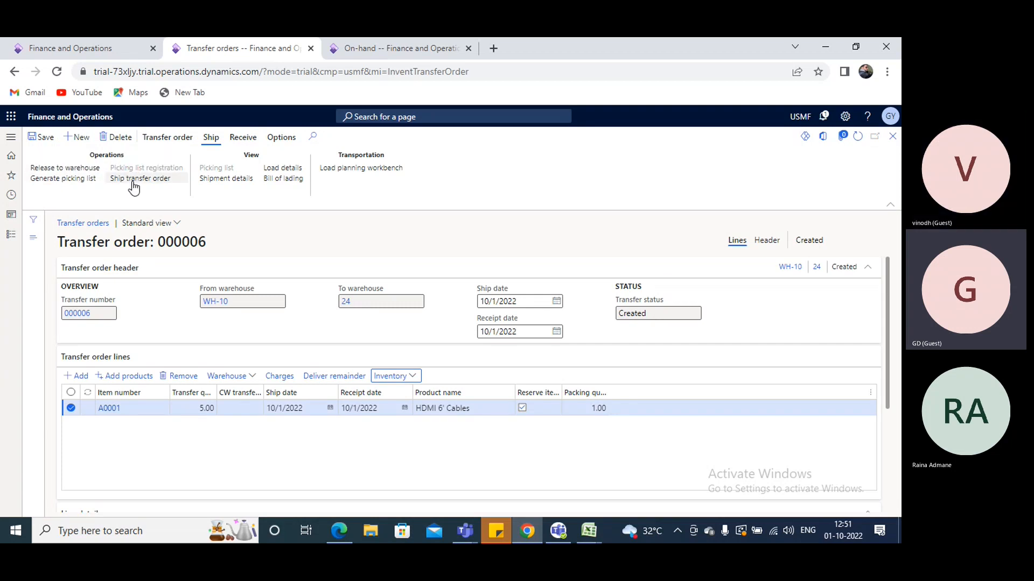
# Compare the order's picking list lines with the update set to Reserved quantity and Available quantity, without posting the picking list
pyautogui.click(78, 180)
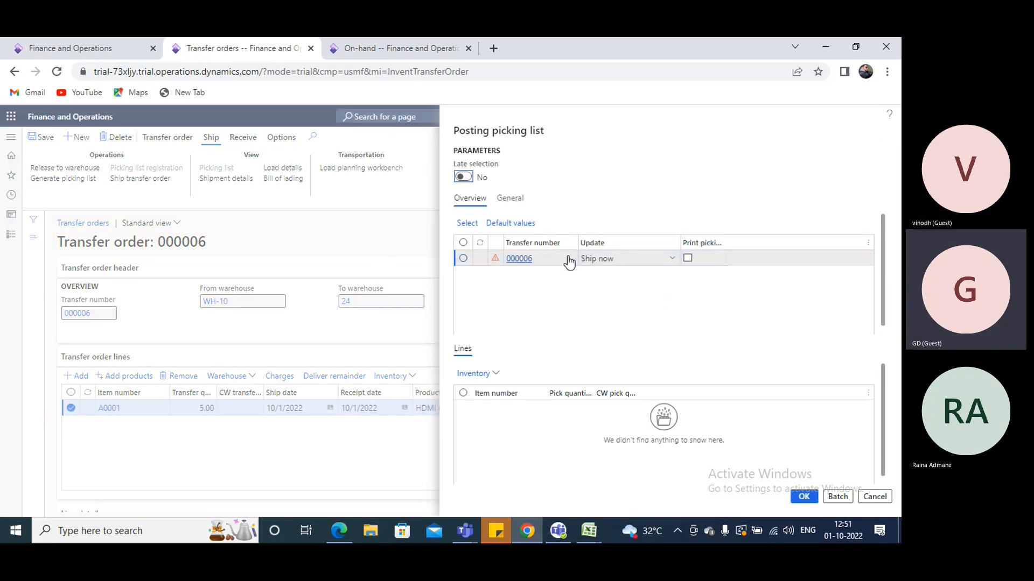
pyautogui.click(673, 259)
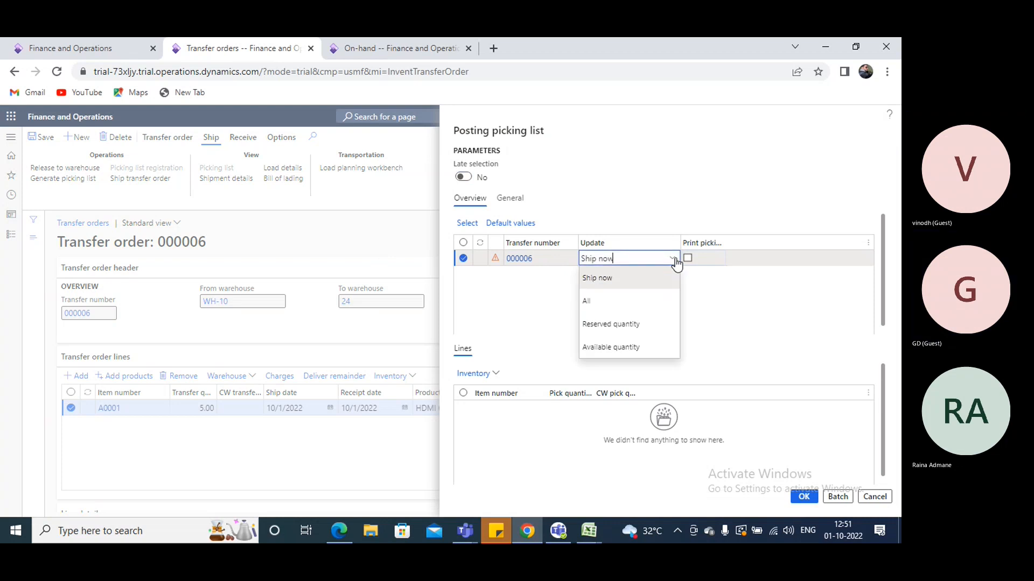
pyautogui.click(608, 325)
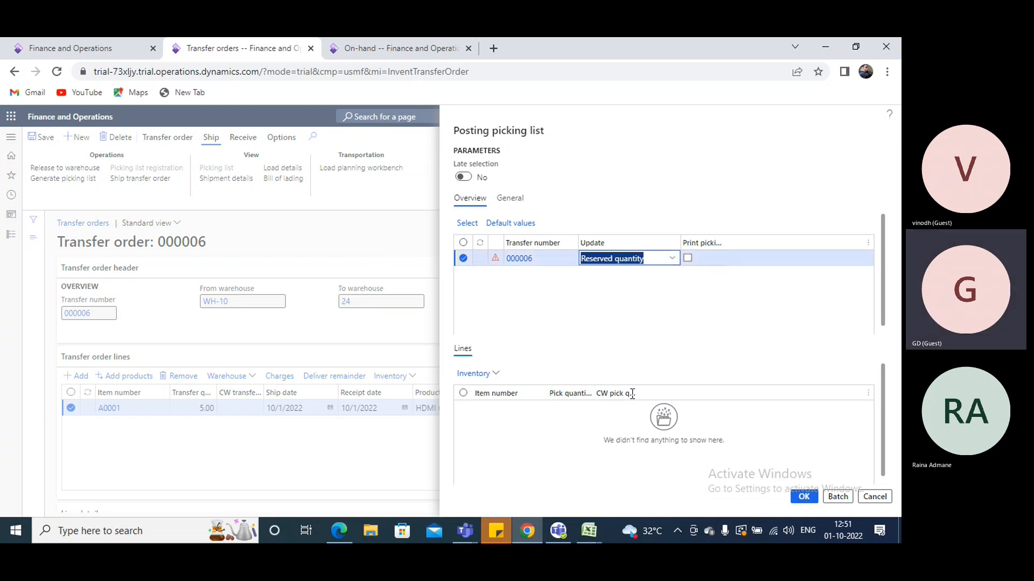
pyautogui.click(671, 260)
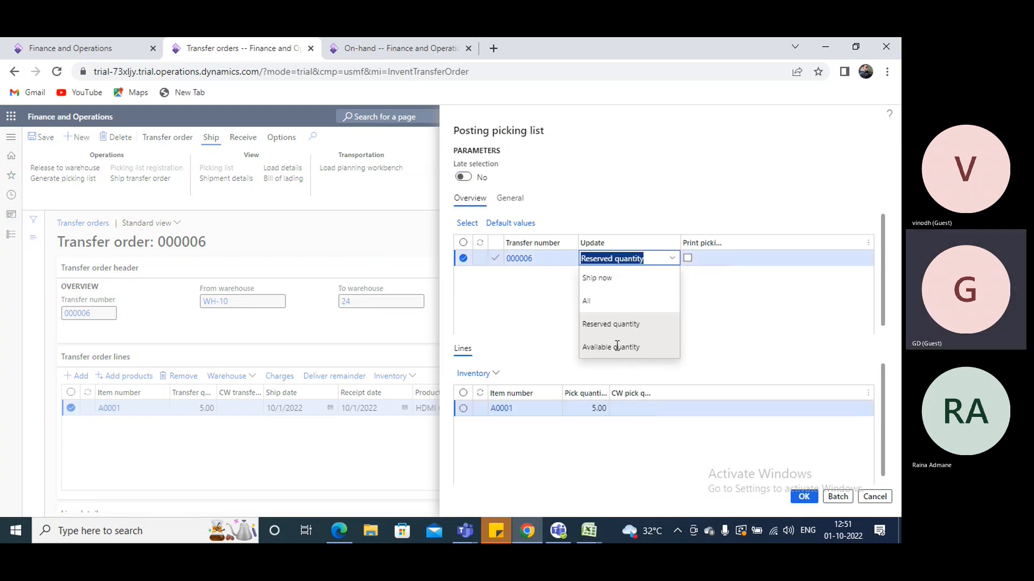
pyautogui.click(618, 344)
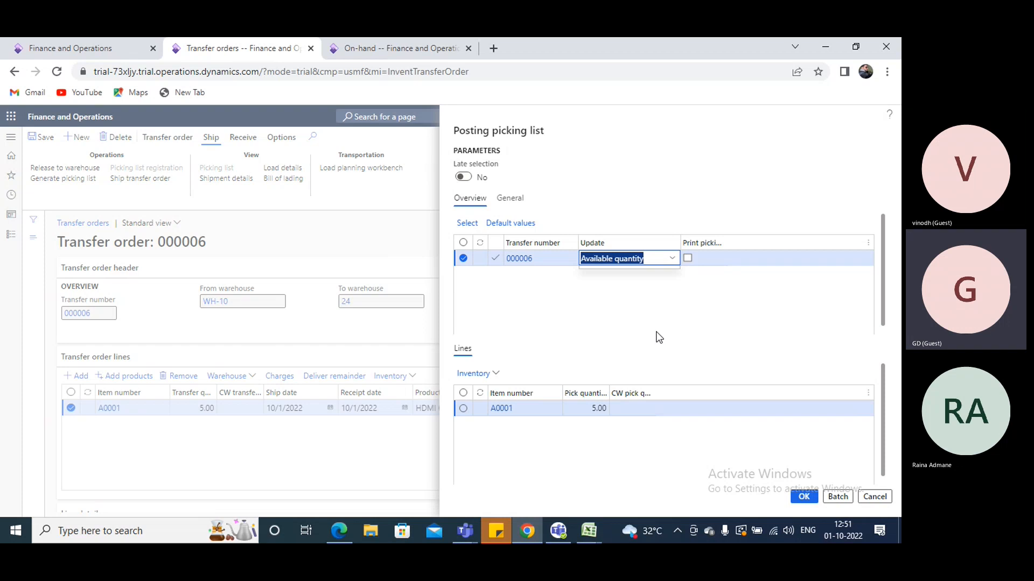
pyautogui.click(671, 258)
pyautogui.click(619, 324)
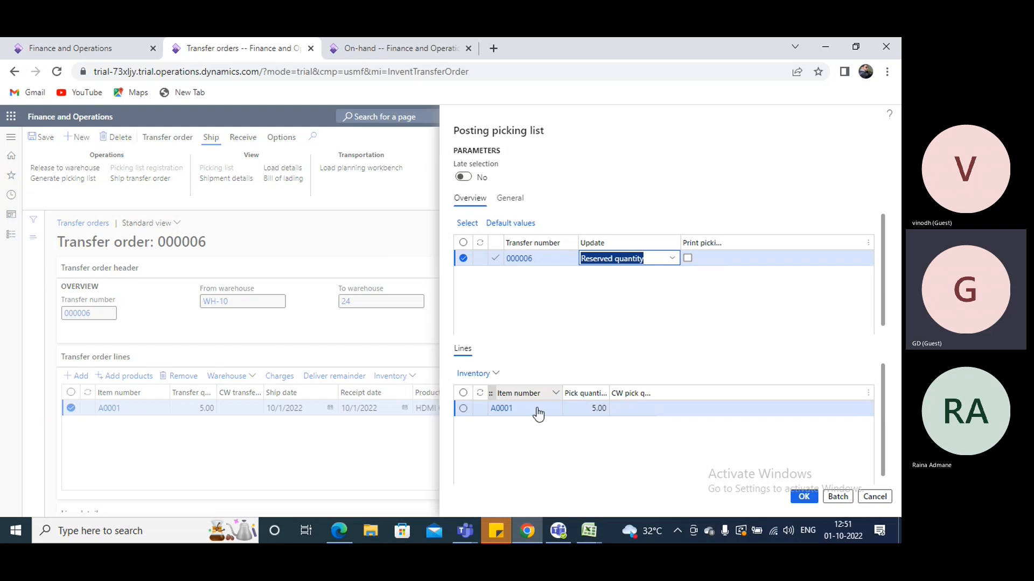
pyautogui.click(578, 405)
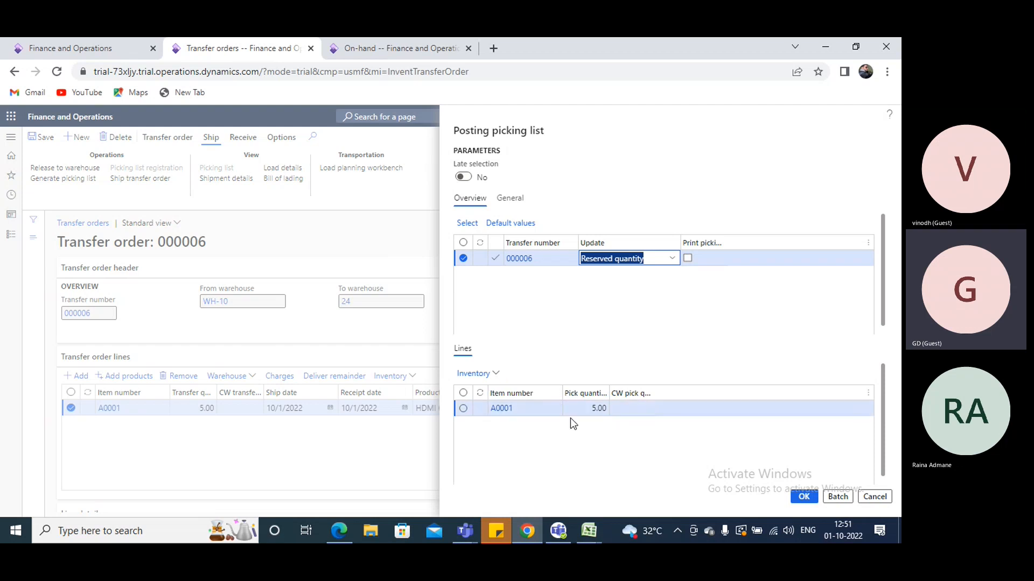
pyautogui.click(874, 498)
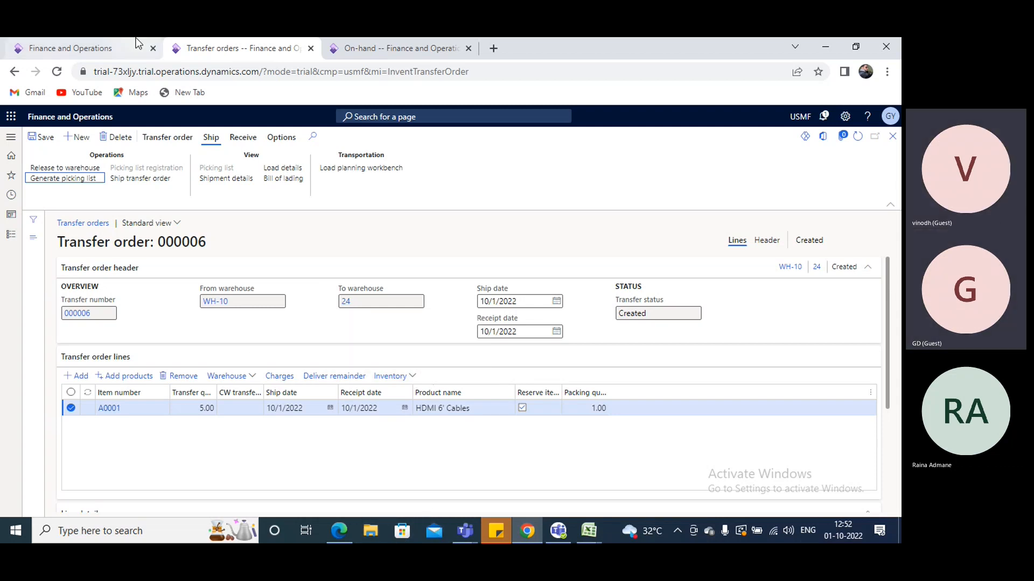
pyautogui.click(114, 45)
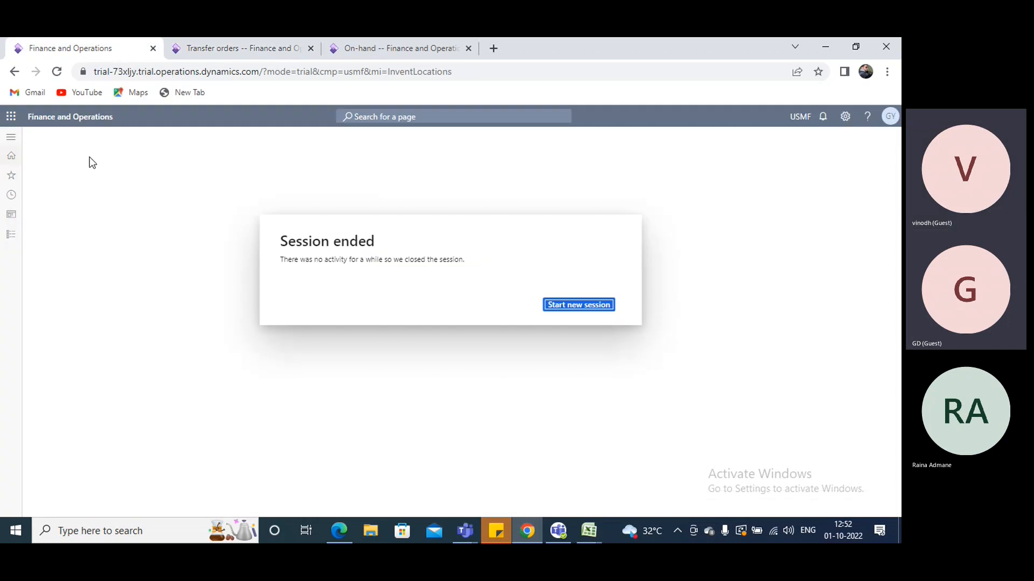
pyautogui.click(268, 45)
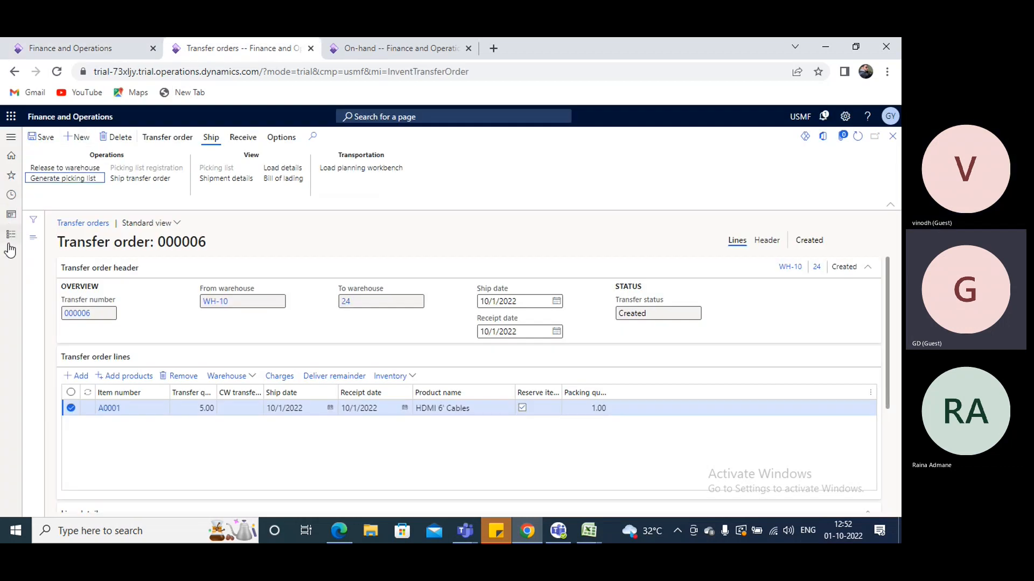
pyautogui.click(12, 231)
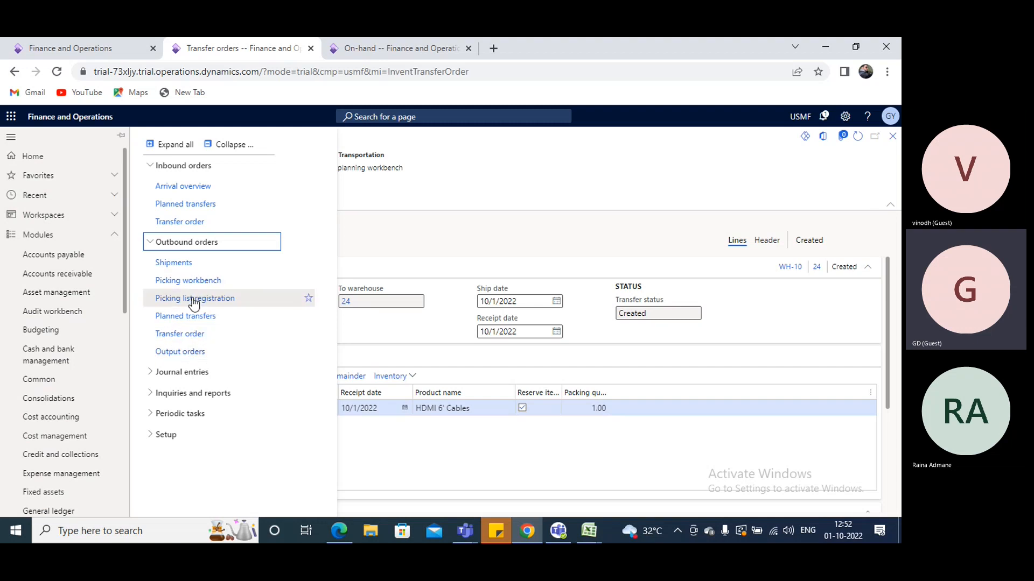
pyautogui.click(429, 458)
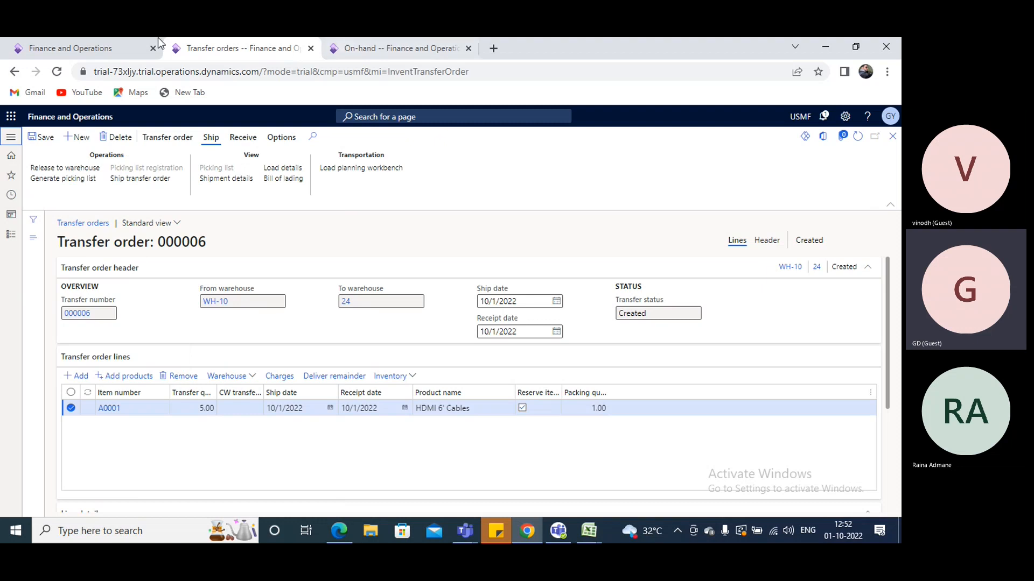
pyautogui.click(129, 45)
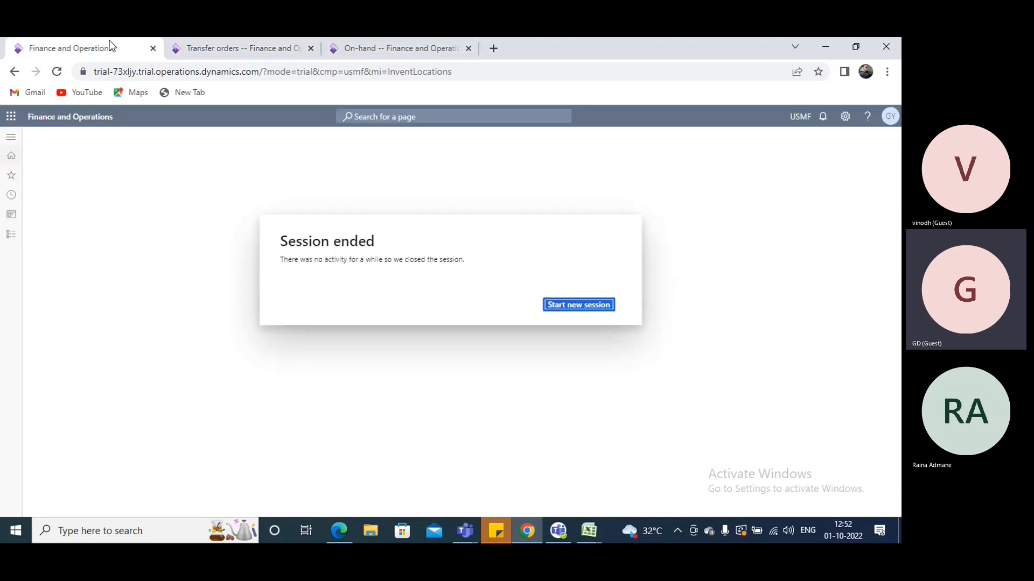
# From the On-hand page, browse Inventory management's outbound orders and expand its item journal entries to locate the transfer journal
pyautogui.click(340, 50)
pyautogui.click(11, 137)
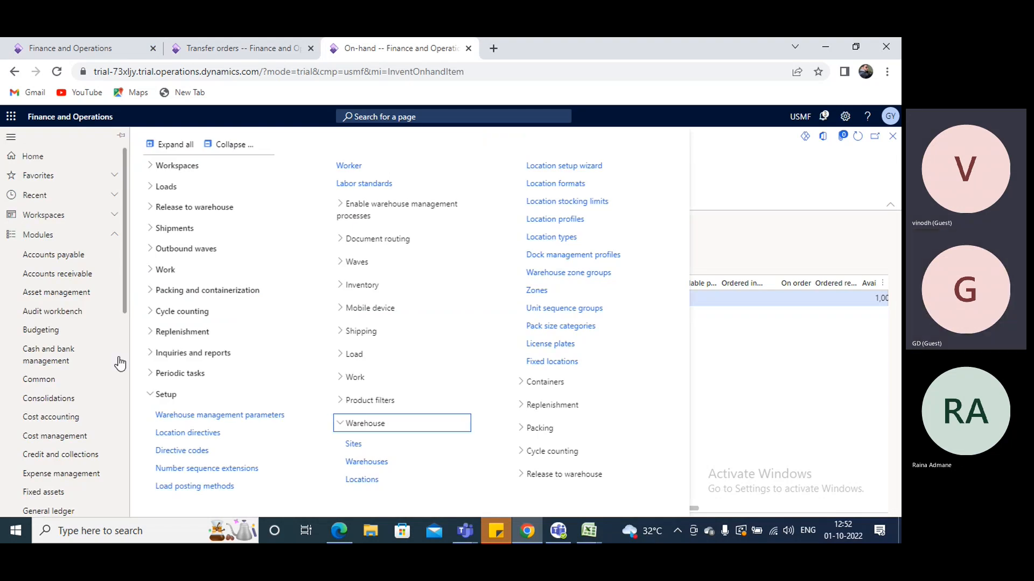
pyautogui.scroll(-5, 119, 364)
pyautogui.click(63, 284)
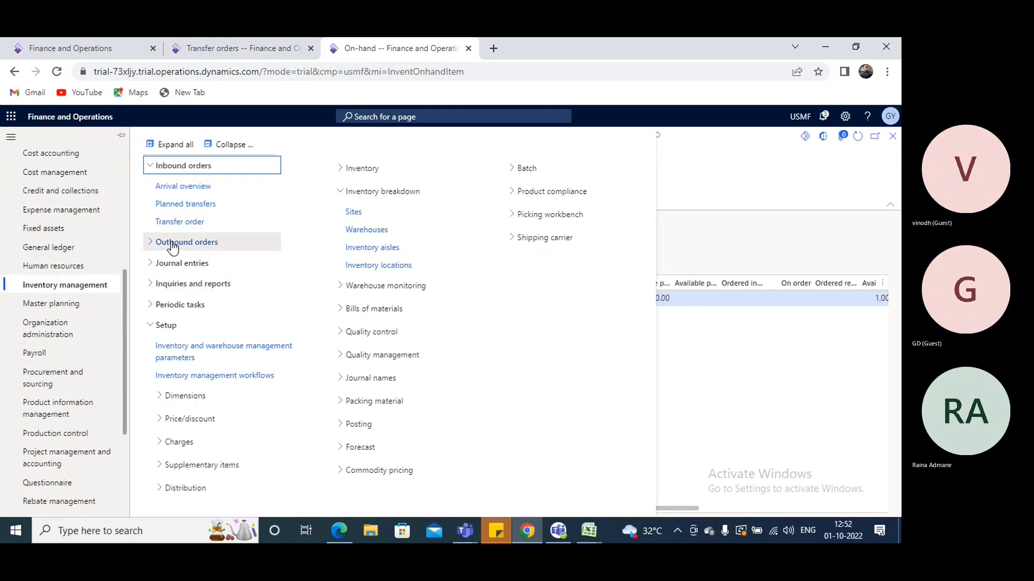
pyautogui.click(172, 245)
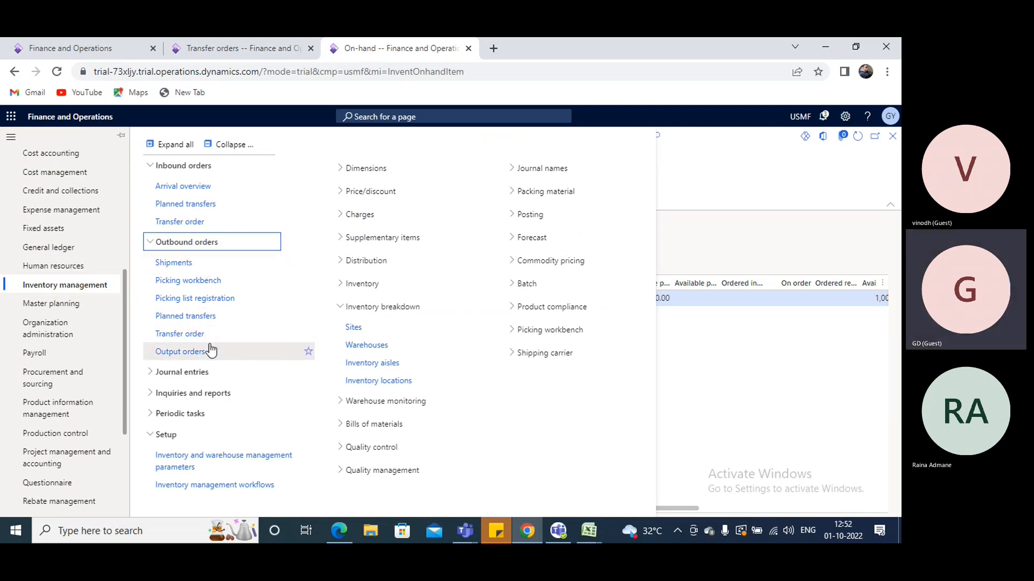
pyautogui.click(183, 372)
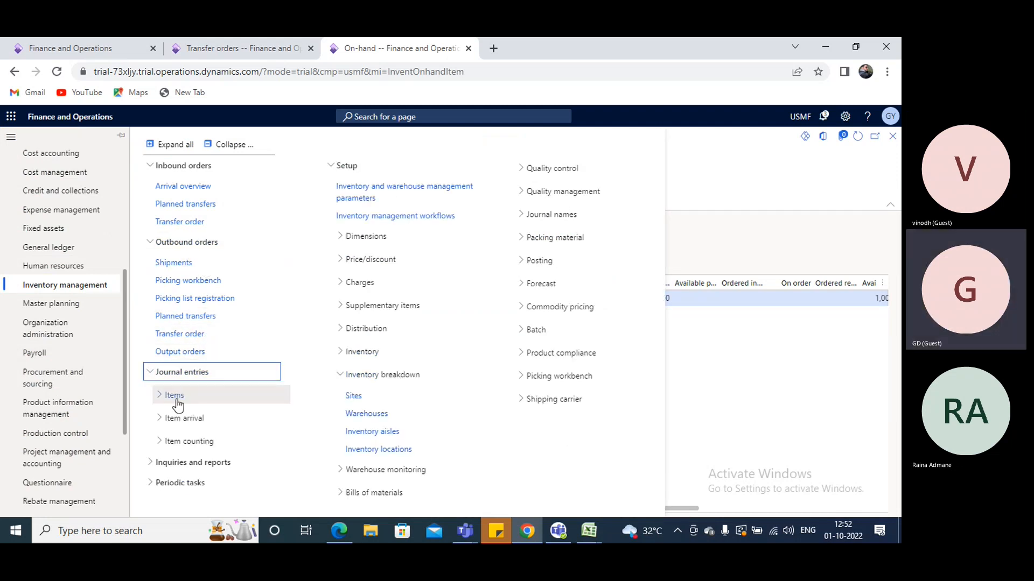
pyautogui.click(173, 415)
pyautogui.click(170, 412)
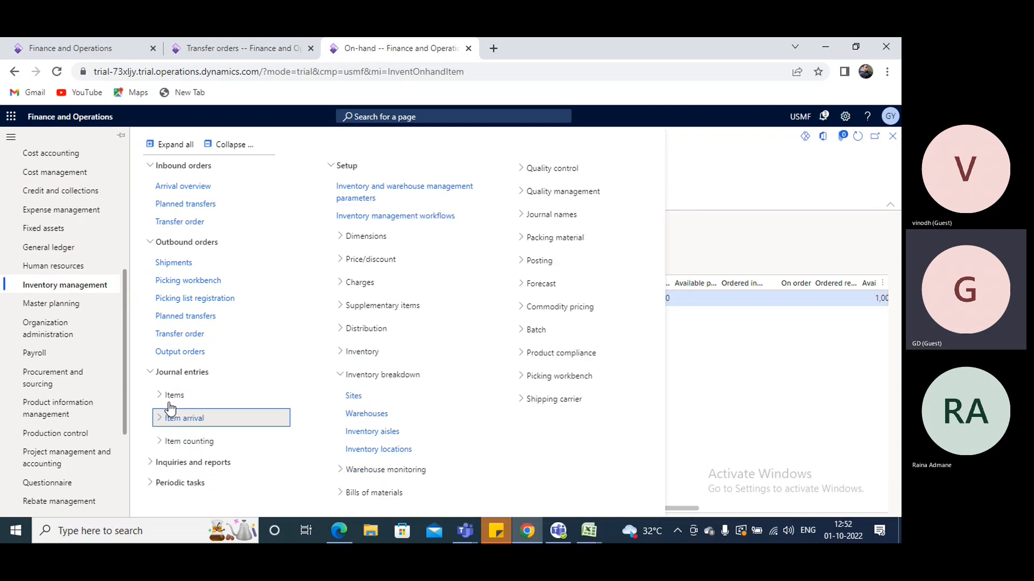
pyautogui.click(171, 398)
pyautogui.click(173, 397)
pyautogui.click(175, 399)
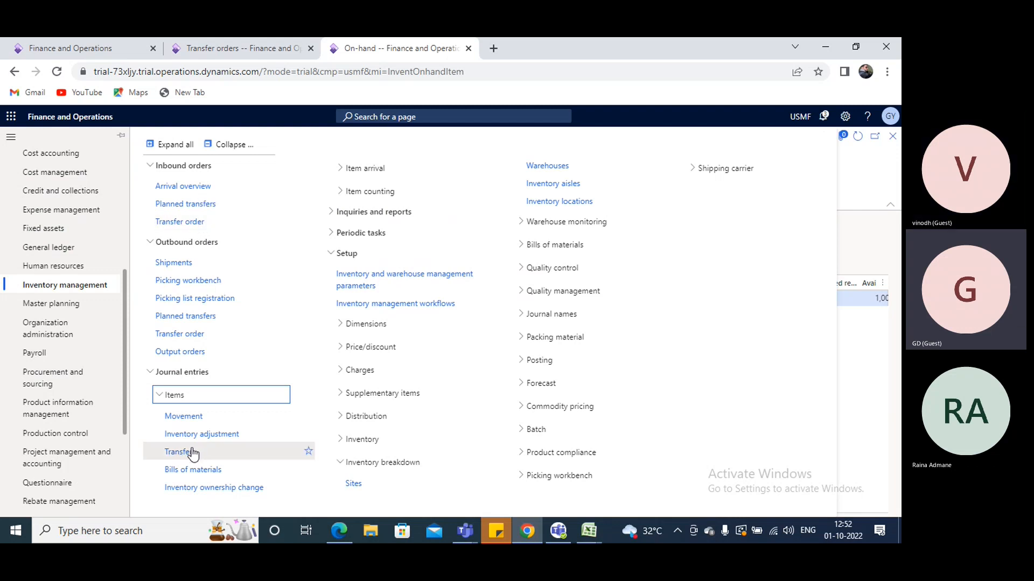
# Switch to the Book1 notes workbook in Excel and enter "Transfer journal" in cell I24
pyautogui.click(588, 534)
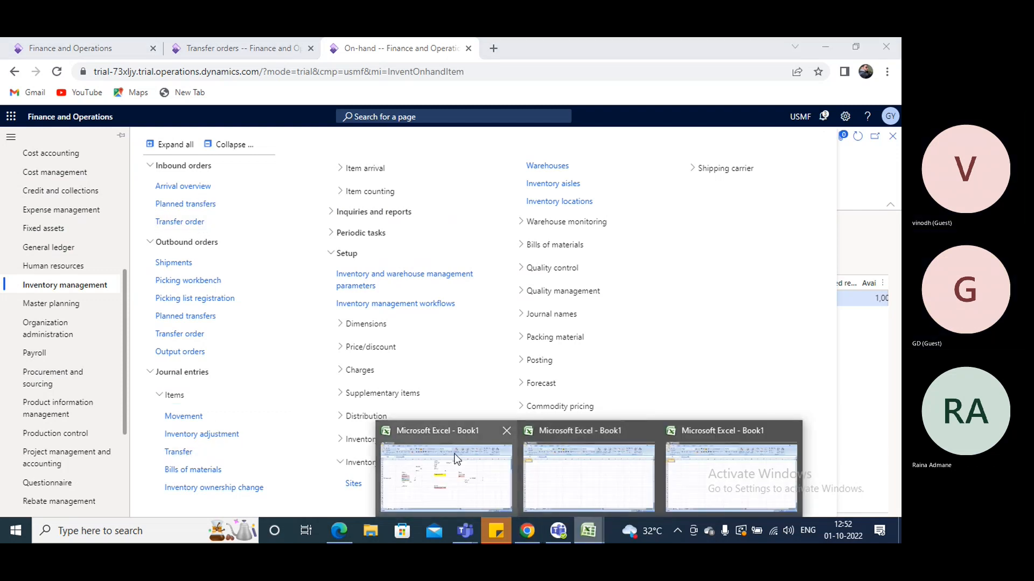
pyautogui.click(455, 457)
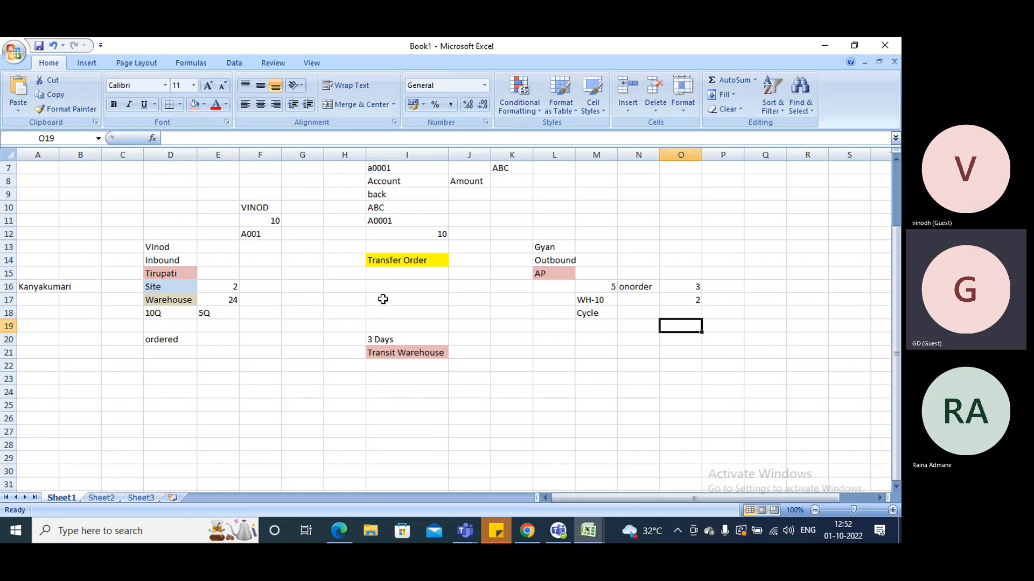
pyautogui.click(400, 398)
pyautogui.write('Tran')
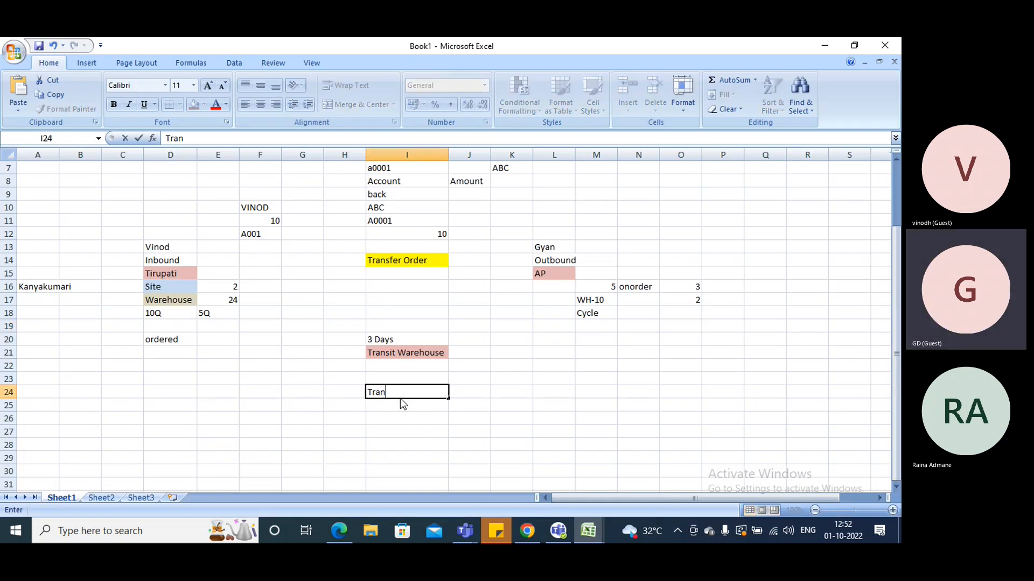
pyautogui.write('sfer')
pyautogui.press('BackSpace')
pyautogui.press('BackSpace')
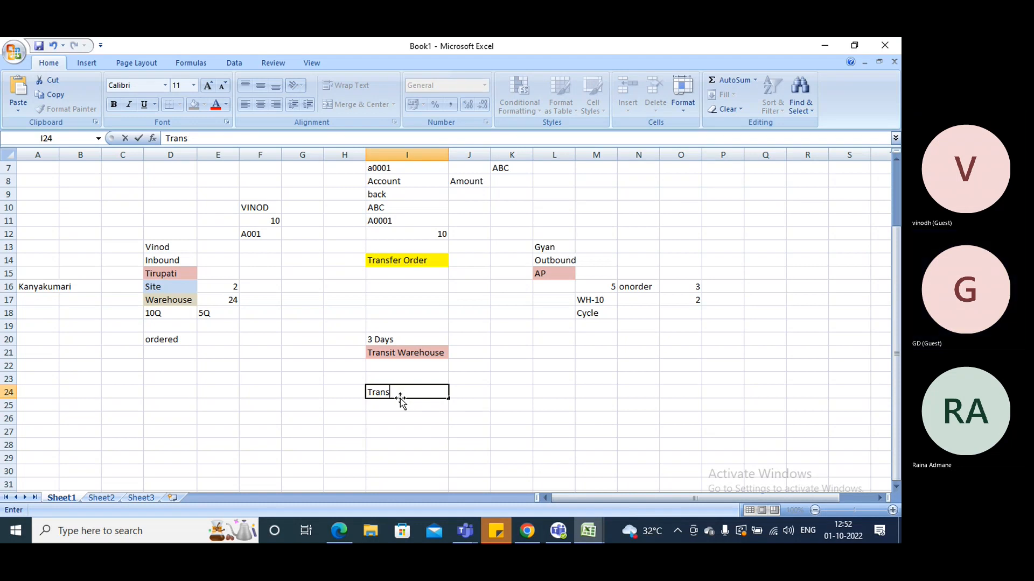
pyautogui.write('fer jour nal')
pyautogui.press('BackSpace')
pyautogui.press('BackSpace')
pyautogui.press('BackSpace')
pyautogui.press('BackSpace')
pyautogui.write('nal')
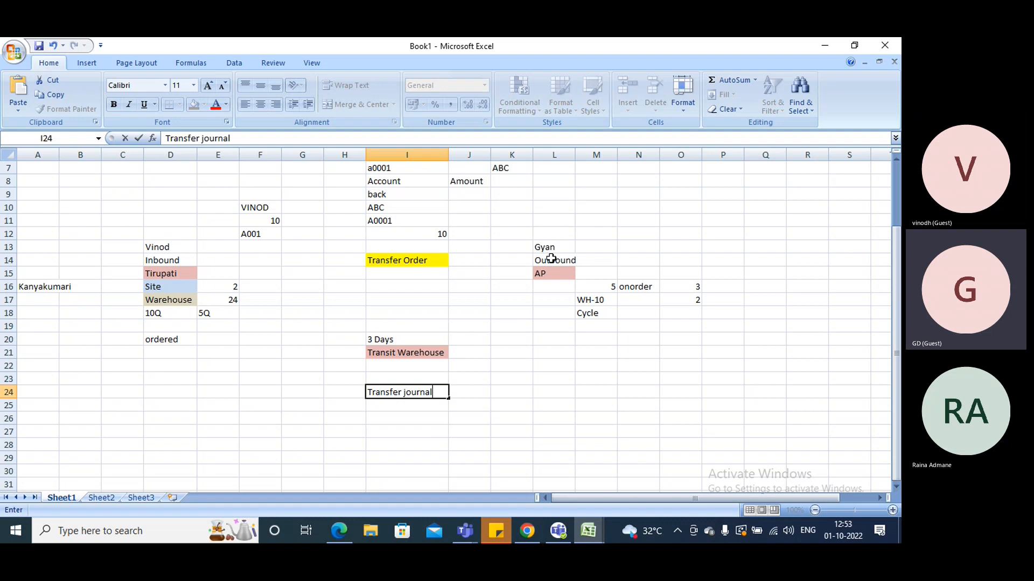
# Below the Transfer journal note, enter "WH near" in cell I26 and 2 in cell I25
pyautogui.click(419, 422)
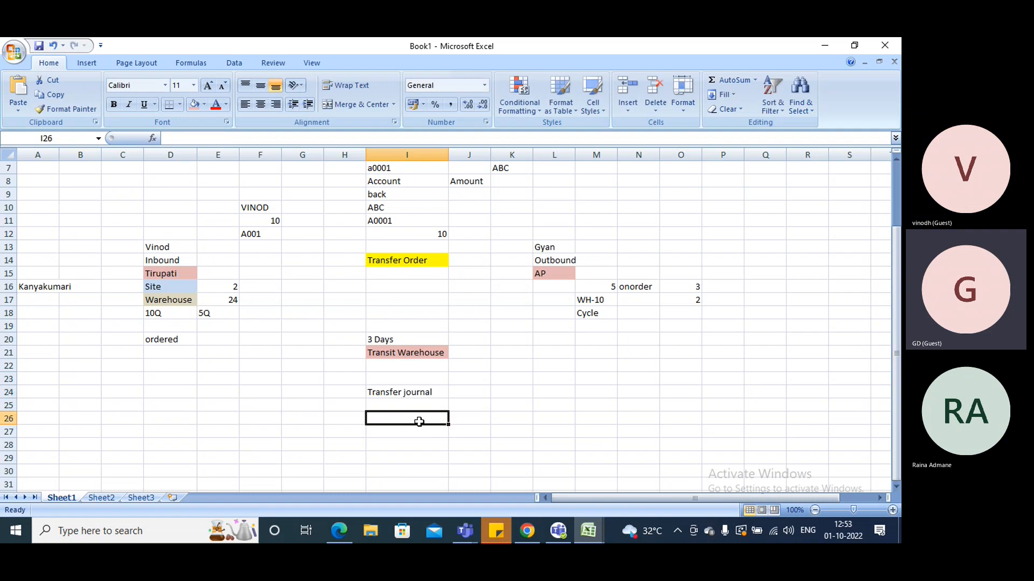
pyautogui.write('WH nbear')
pyautogui.press('BackSpace')
pyautogui.press('BackSpace')
pyautogui.press('BackSpace')
pyautogui.press('BackSpace')
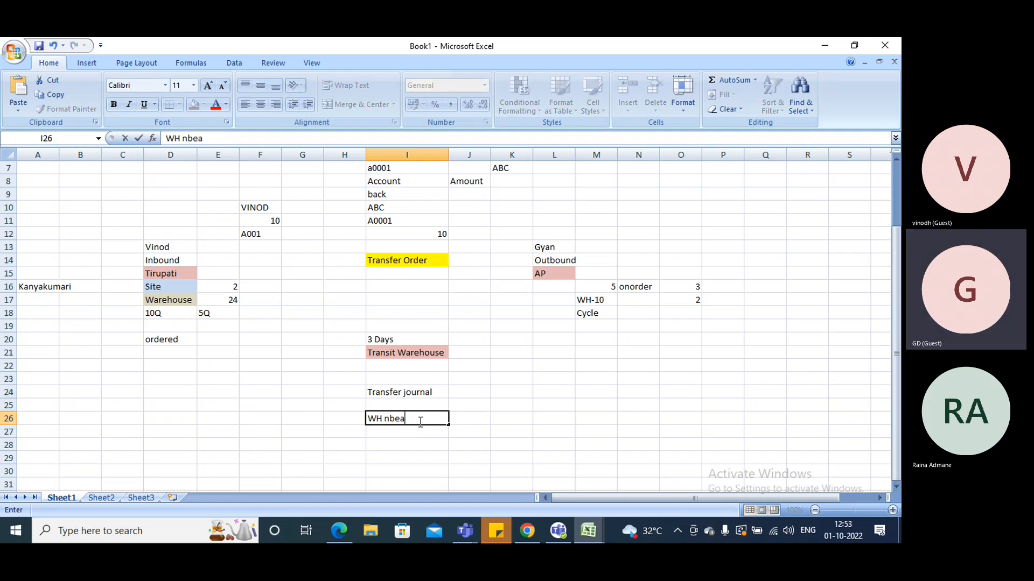
pyautogui.write('ear')
pyautogui.click(396, 405)
pyautogui.write('2')
pyautogui.press('Return')
pyautogui.doubleClick(415, 417)
pyautogui.click(406, 261)
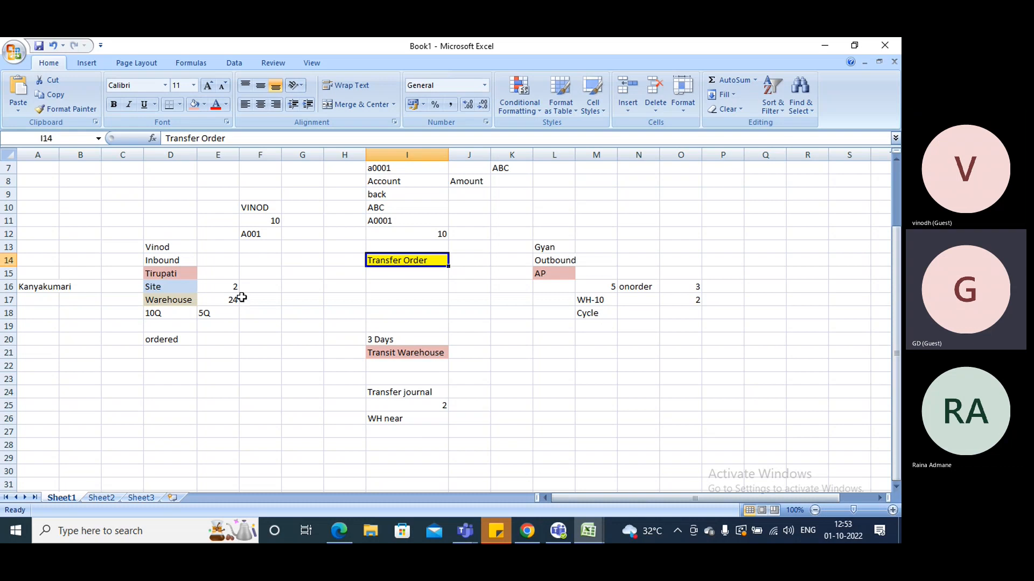
pyautogui.click(193, 299)
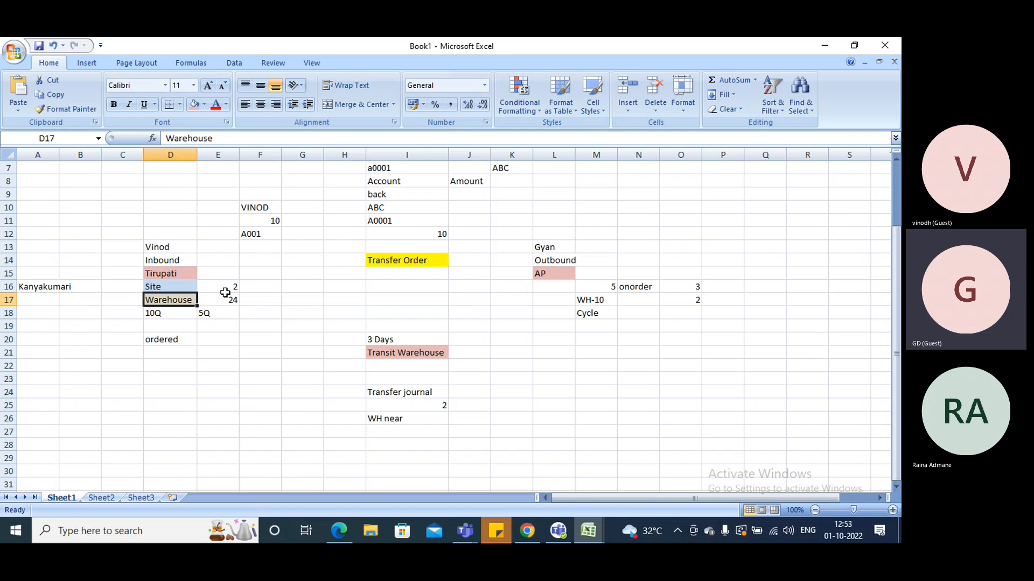
pyautogui.click(410, 417)
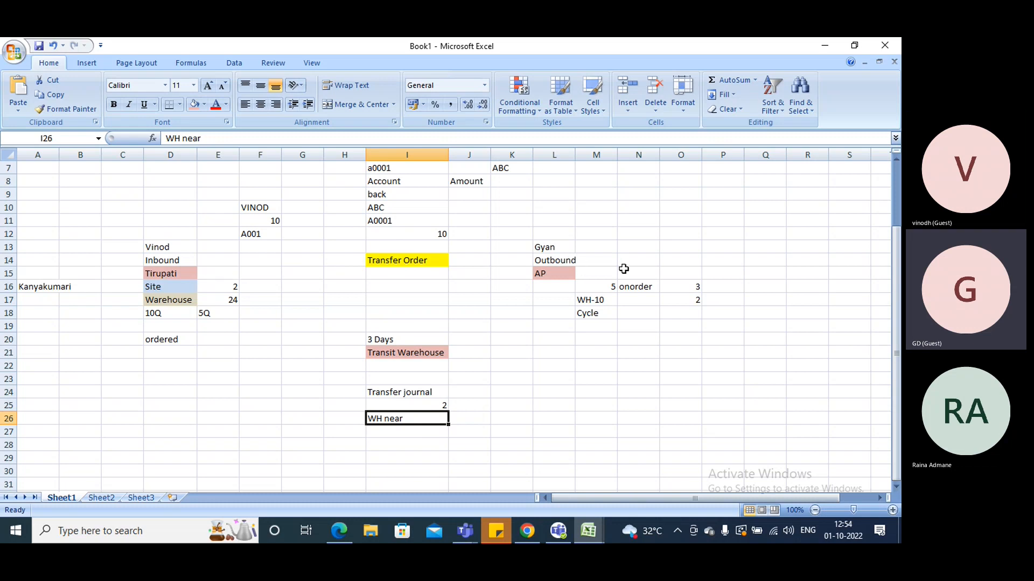
pyautogui.click(418, 391)
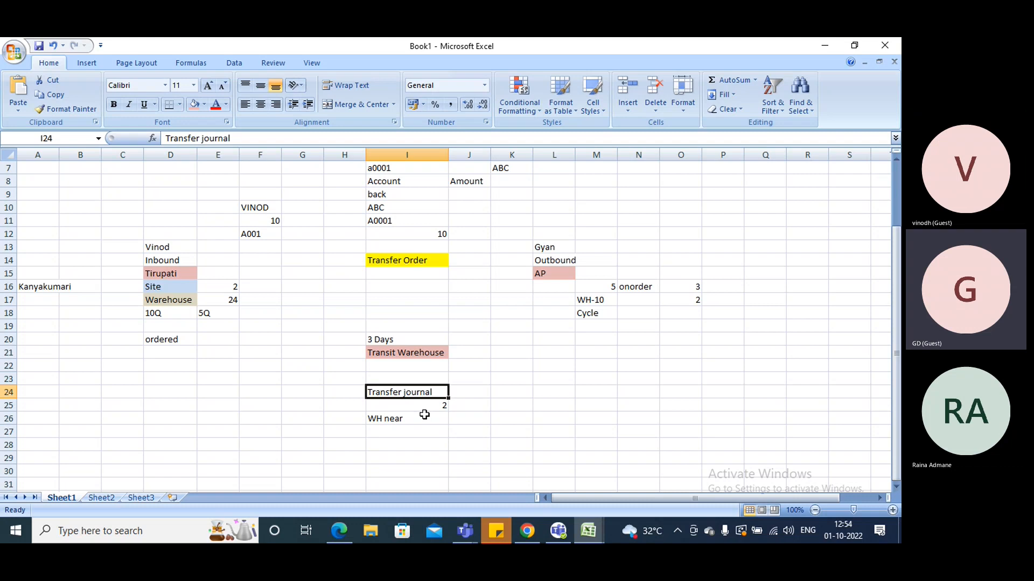
# Enter "WH-10" in cell I28 below the Transfer journal notes
pyautogui.scroll(-2, 424, 414)
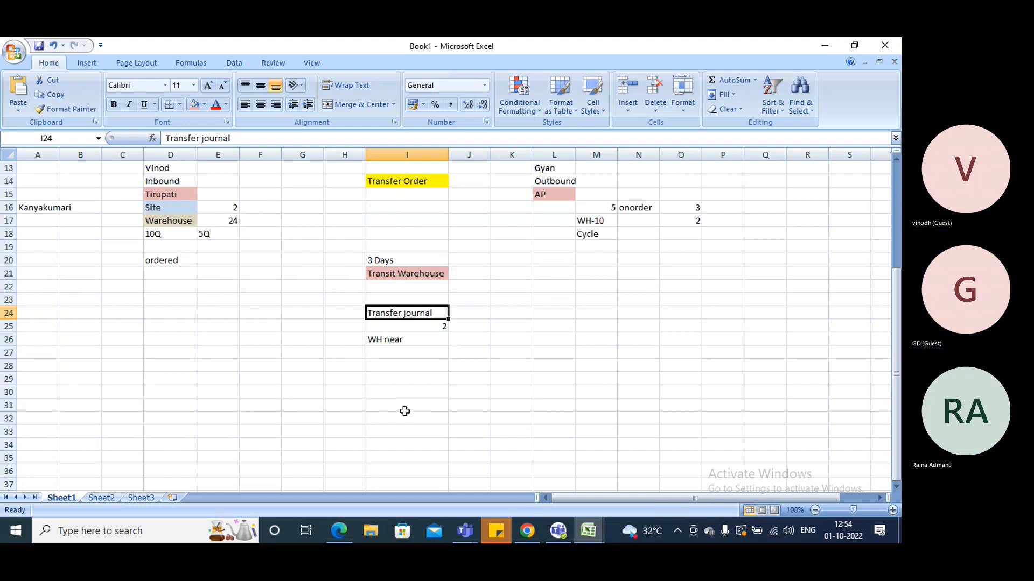
pyautogui.click(290, 369)
pyautogui.click(372, 365)
pyautogui.write('WJ')
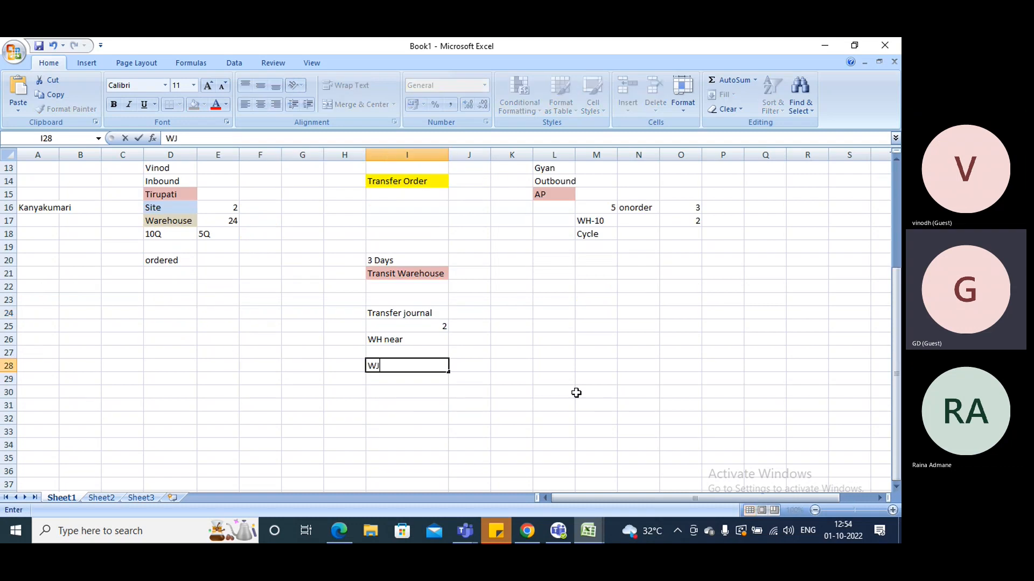
pyautogui.write('H-10')
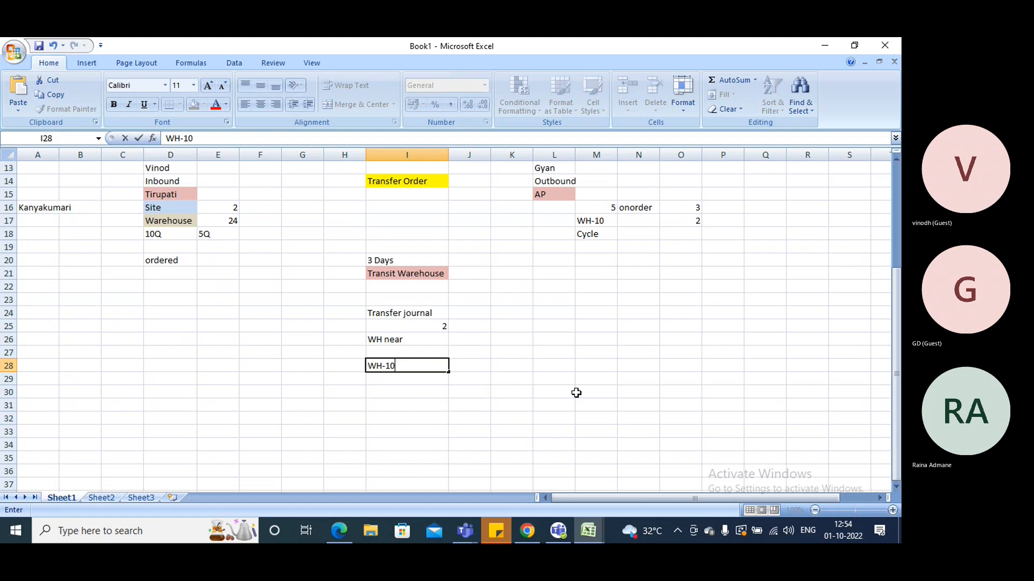
pyautogui.press('Up')
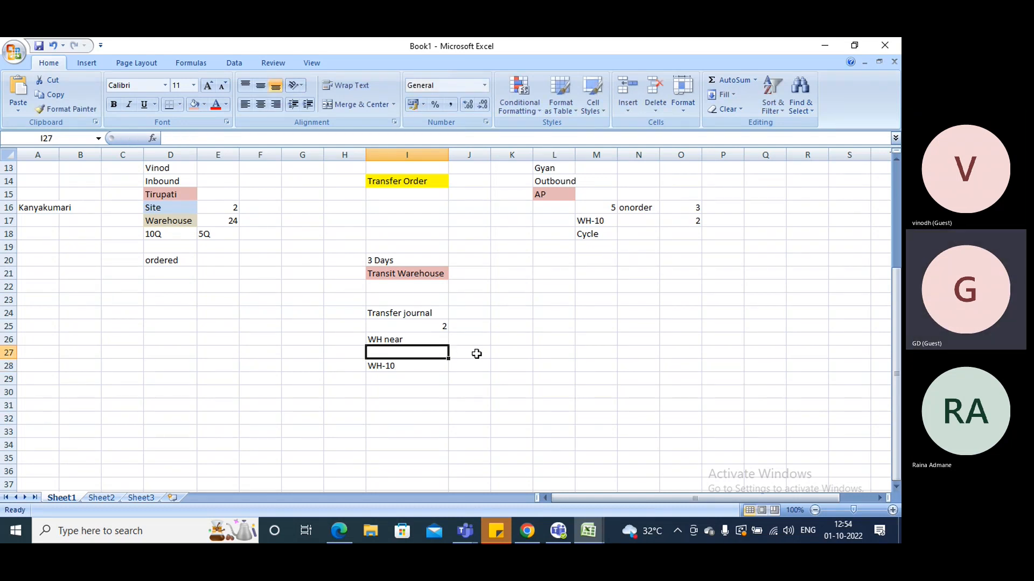
# Enter 10 in cell I27 above WH-10 and clear the "WH near" note from cell I26
pyautogui.write('!0')
pyautogui.press('BackSpace')
pyautogui.press('BackSpace')
pyautogui.write('`1')
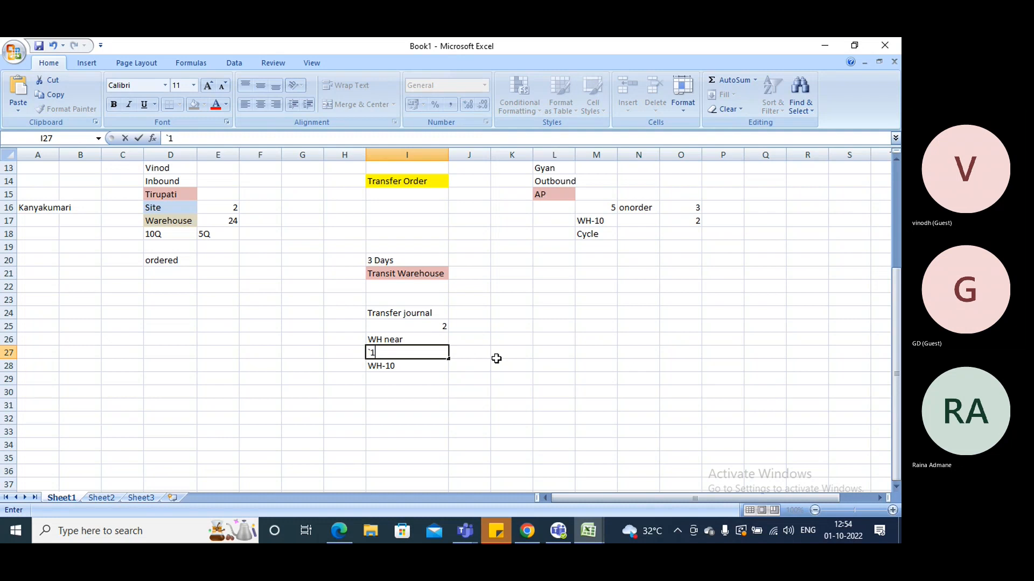
pyautogui.write('10')
pyautogui.click(388, 334)
pyautogui.press('Delete')
# Enter "A0001" in cell I29 and "Pick1" in cell I30 below WH-10
pyautogui.click(397, 376)
pyautogui.click(397, 362)
pyautogui.click(391, 376)
pyautogui.write('A0001')
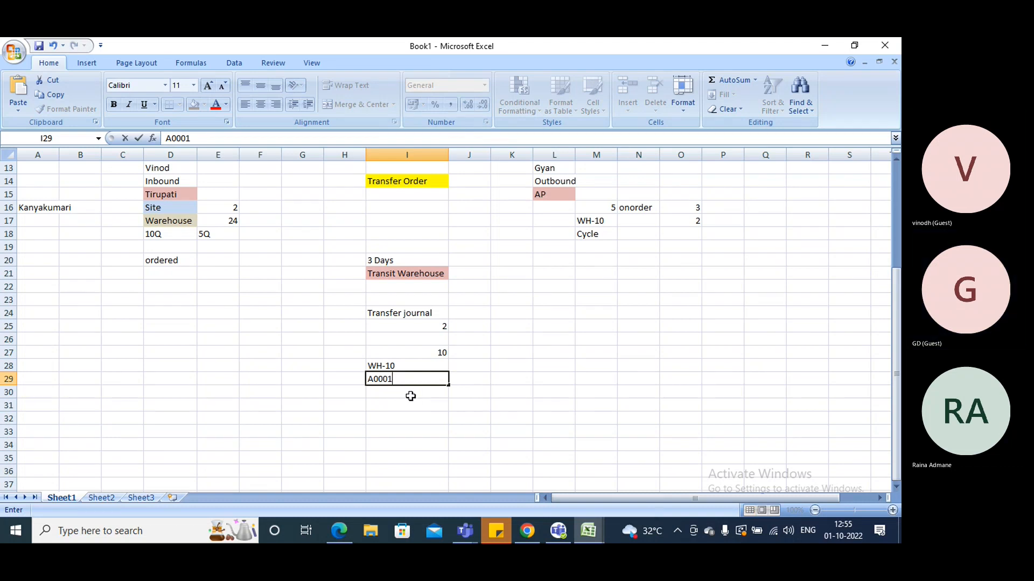
pyautogui.press('Return')
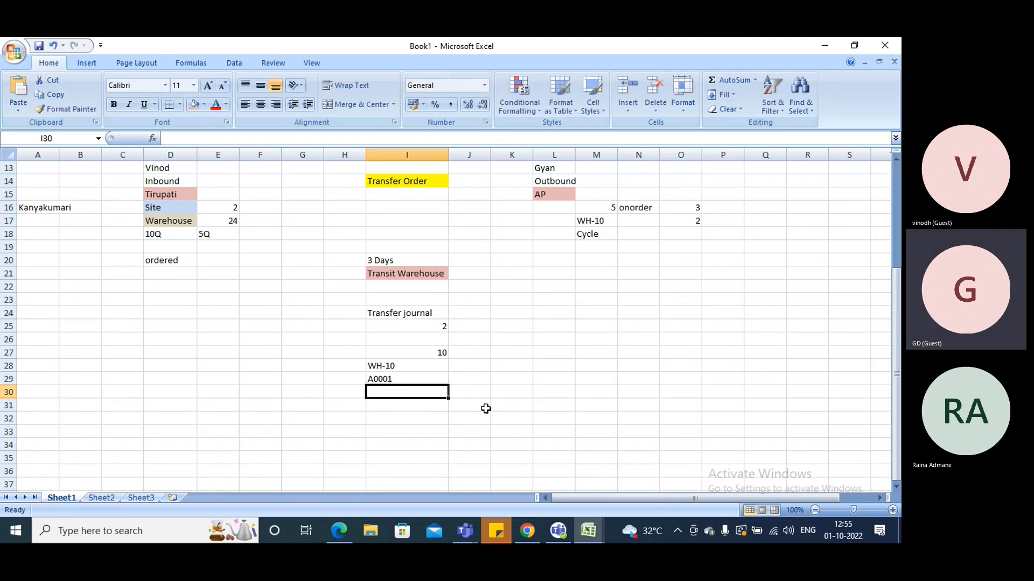
pyautogui.write('Pick1')
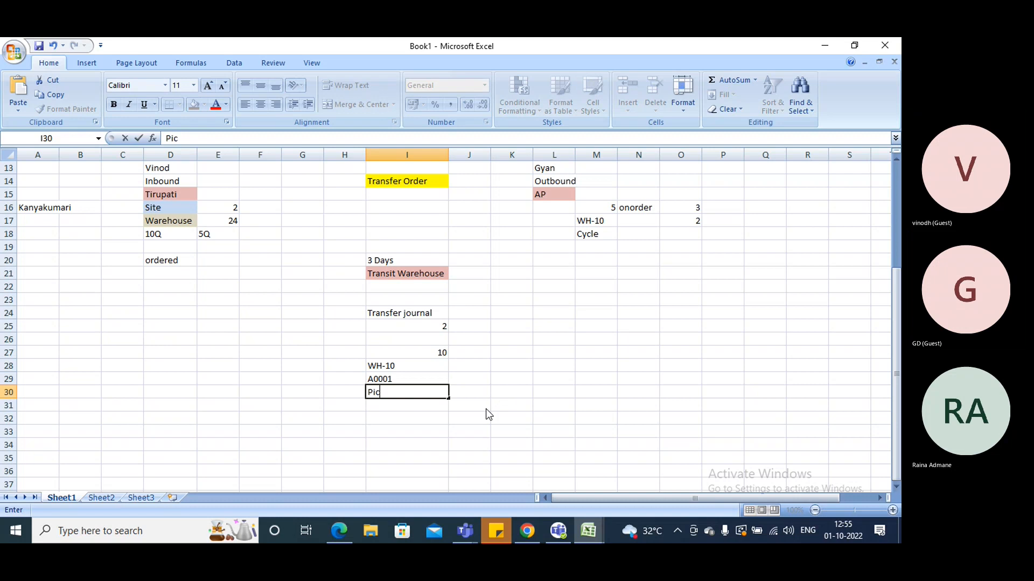
pyautogui.click(449, 414)
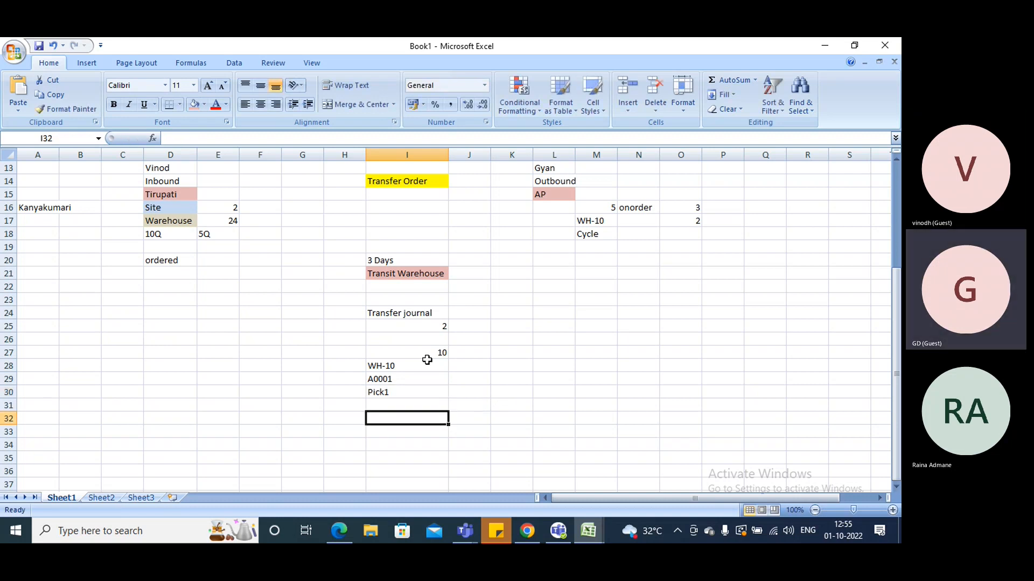
# Left-align the 10 in cell I27 to match the entries below it
pyautogui.click(427, 354)
pyautogui.click(251, 108)
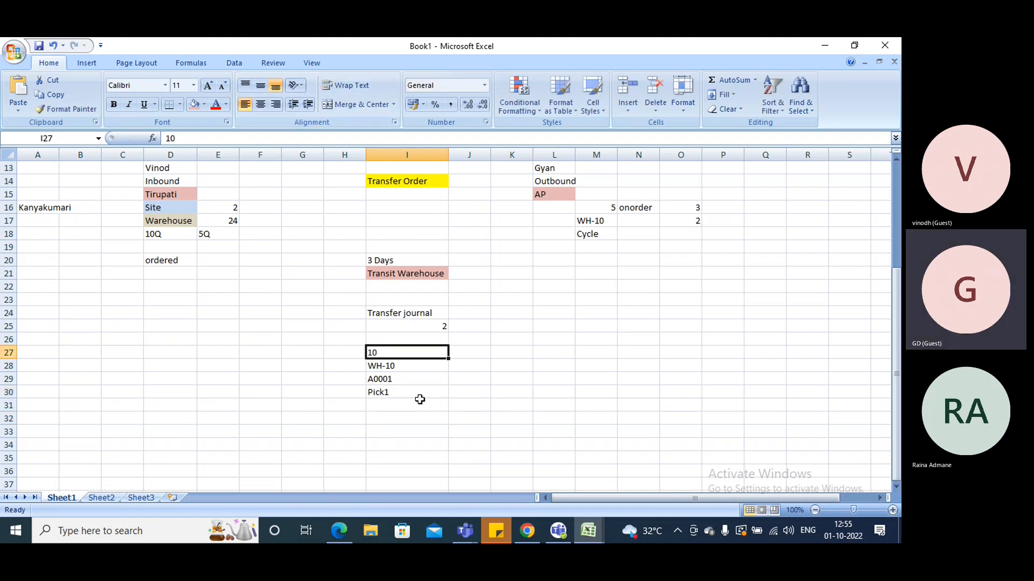
pyautogui.click(392, 405)
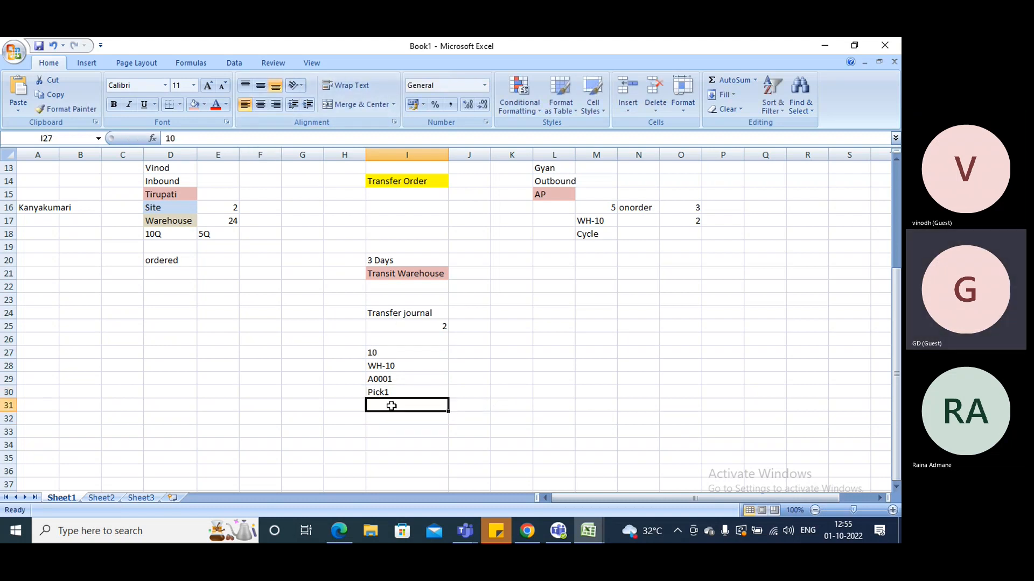
# Label the values in column H with "Site" in H27, "Warehouse" in H28 and "Item" in H29
pyautogui.click(339, 351)
pyautogui.write('Site')
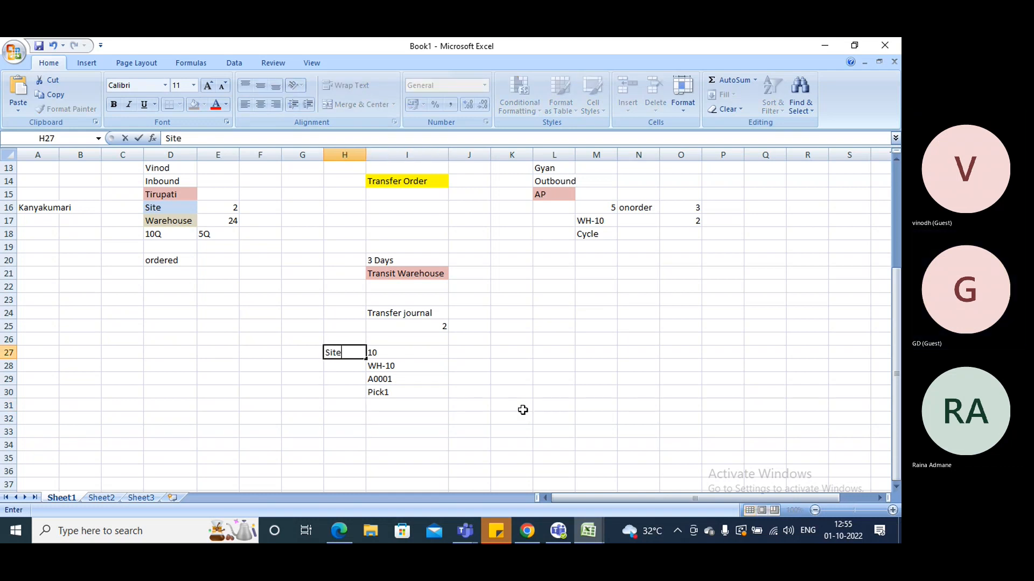
pyautogui.click(345, 371)
pyautogui.write('Warehouse')
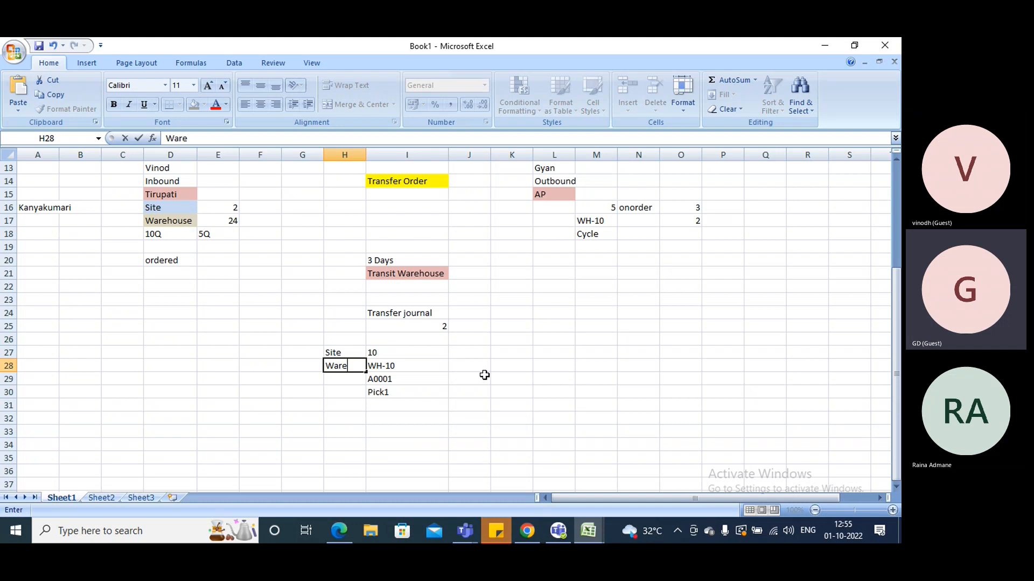
pyautogui.click(341, 376)
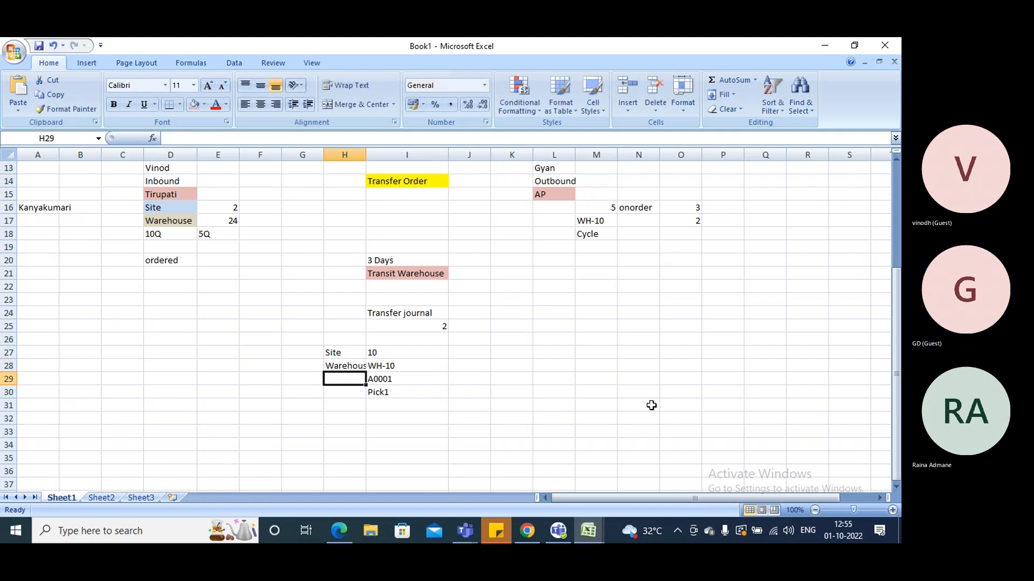
pyautogui.write('Item')
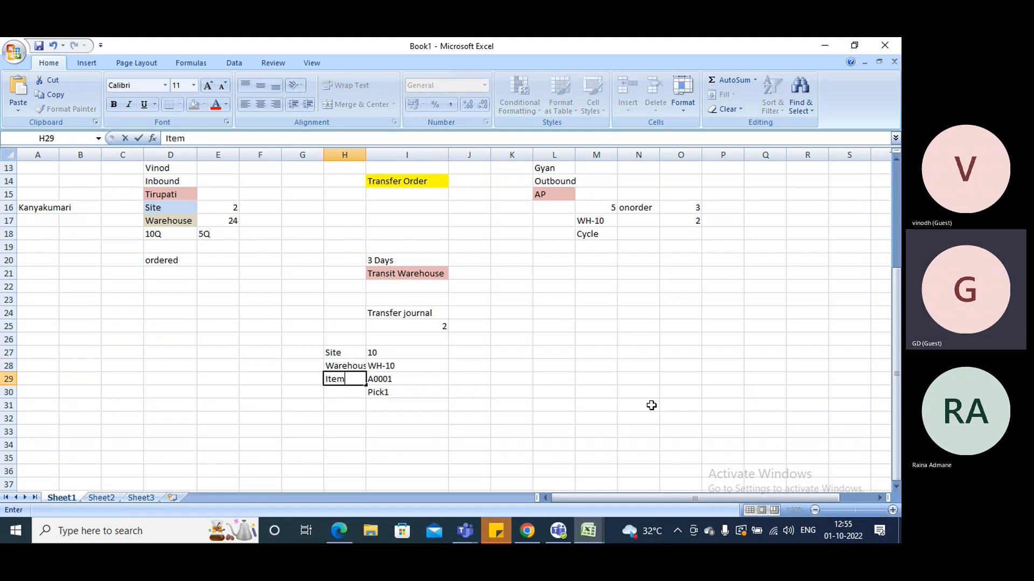
# Enter the label "Location" in cell H30 beside Pick1
pyautogui.click(353, 397)
pyautogui.write('Locarion')
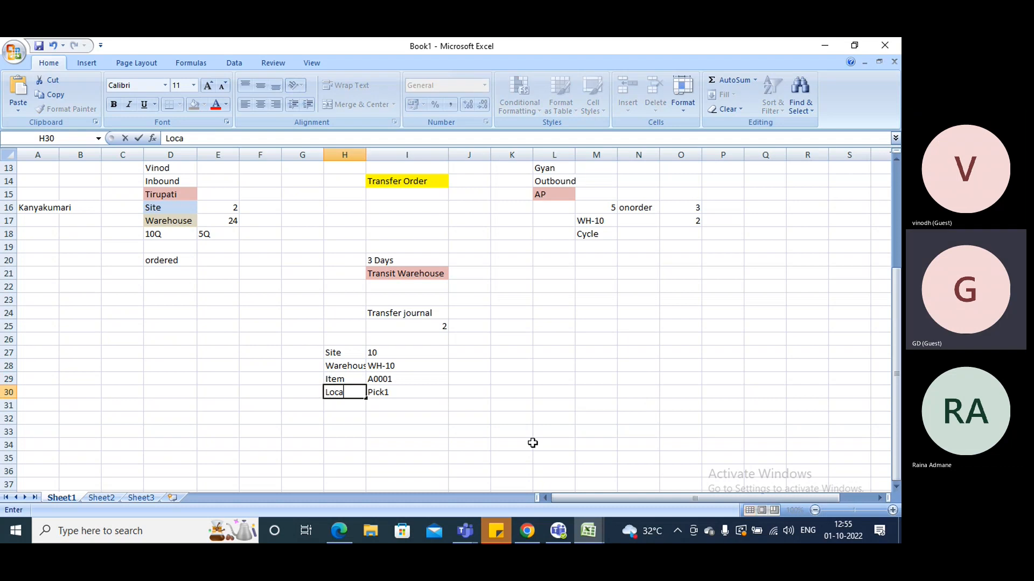
pyautogui.press('BackSpace')
pyautogui.press('BackSpace')
pyautogui.press('BackSpace')
pyautogui.press('BackSpace')
pyautogui.write('ty')
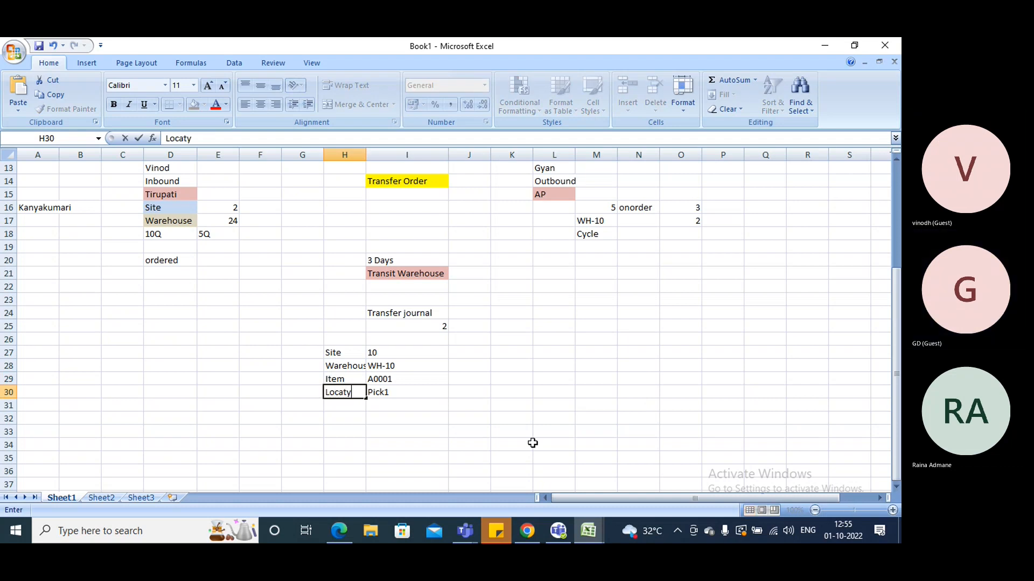
pyautogui.press('BackSpace')
pyautogui.write('ion')
pyautogui.click(325, 406)
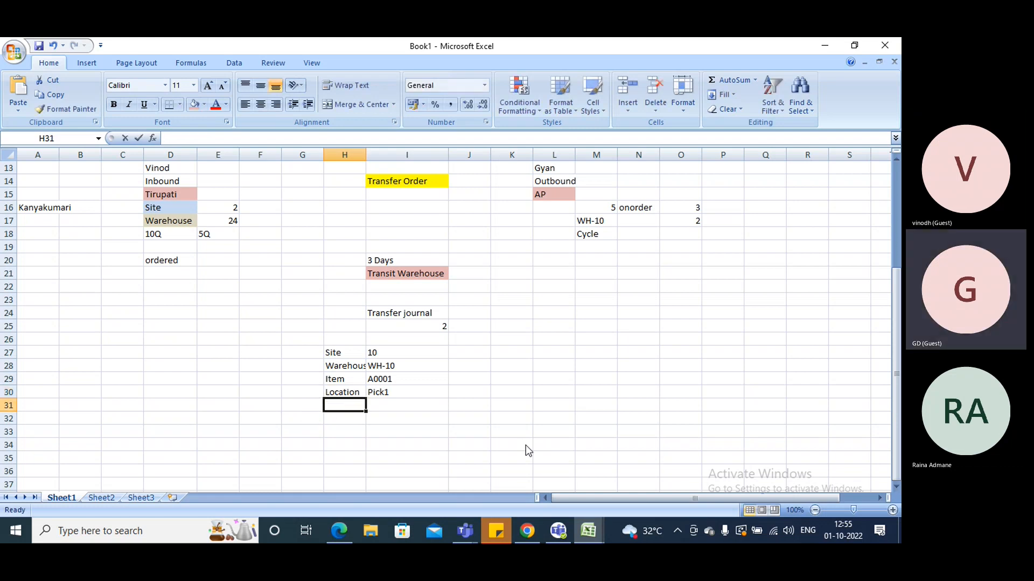
# Enter the label "Batch number" in cell H31 and autofit column H to its contents
pyautogui.write('Batch numbe')
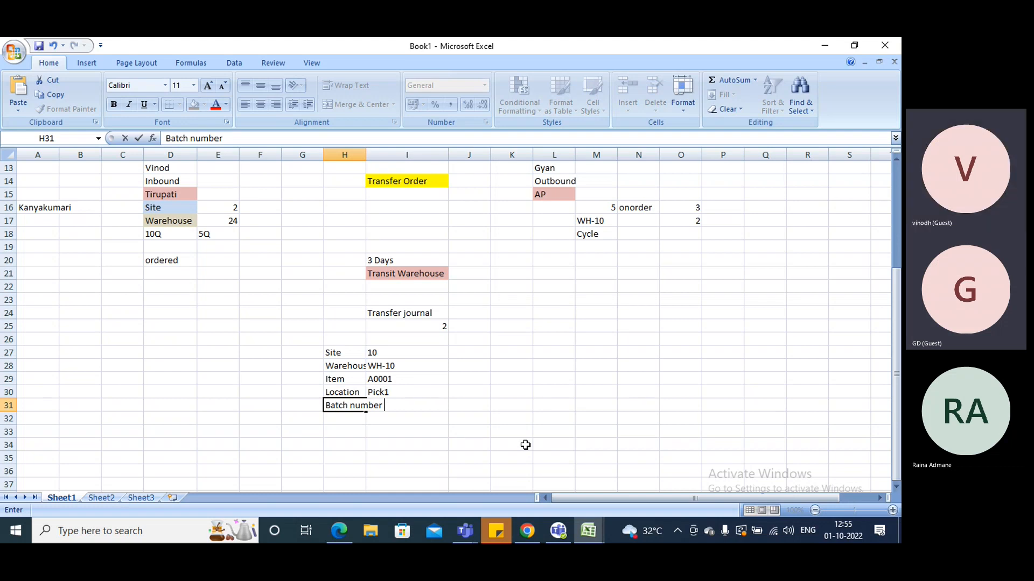
pyautogui.write('r')
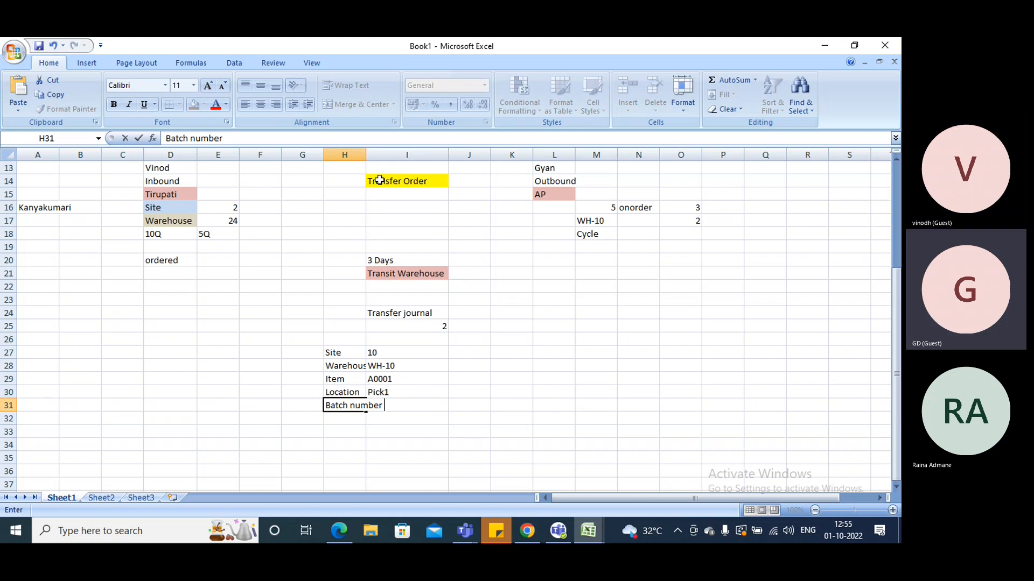
pyautogui.click(368, 155)
pyautogui.doubleClick(367, 155)
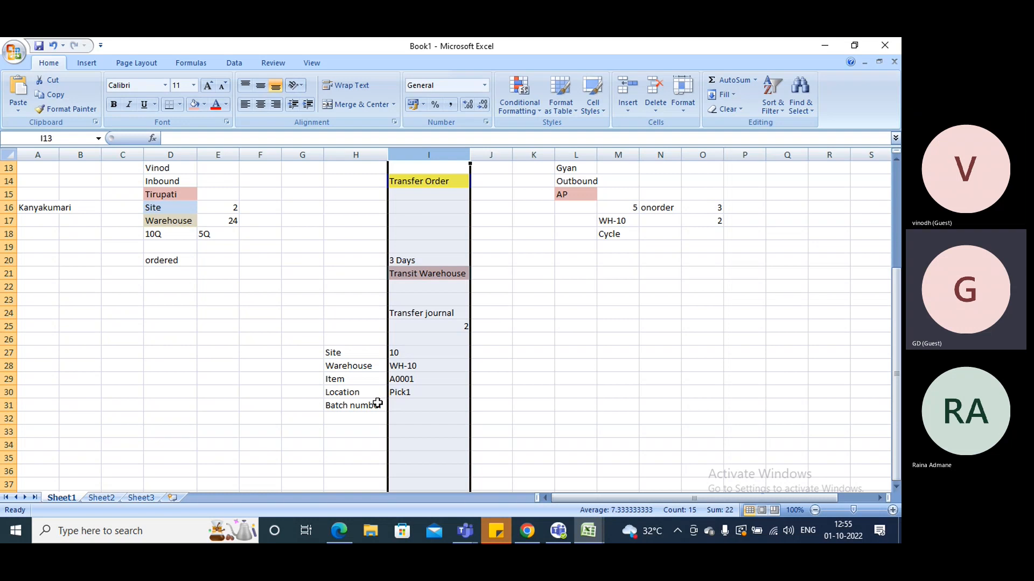
# Enter 1 as the batch number in cell I31 and left-align it
pyautogui.click(405, 405)
pyautogui.write('1')
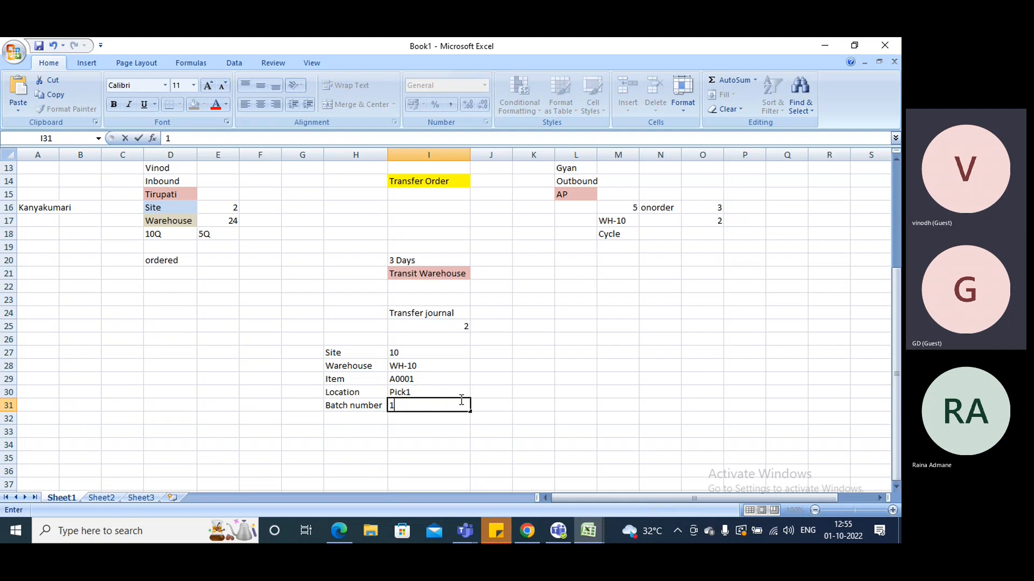
pyautogui.click(575, 405)
pyautogui.click(441, 405)
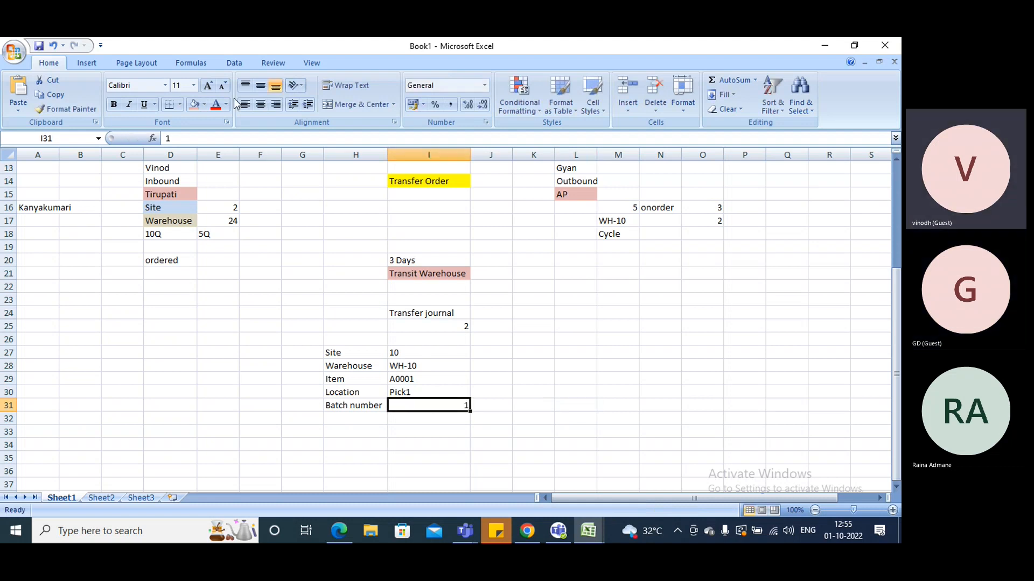
pyautogui.click(245, 105)
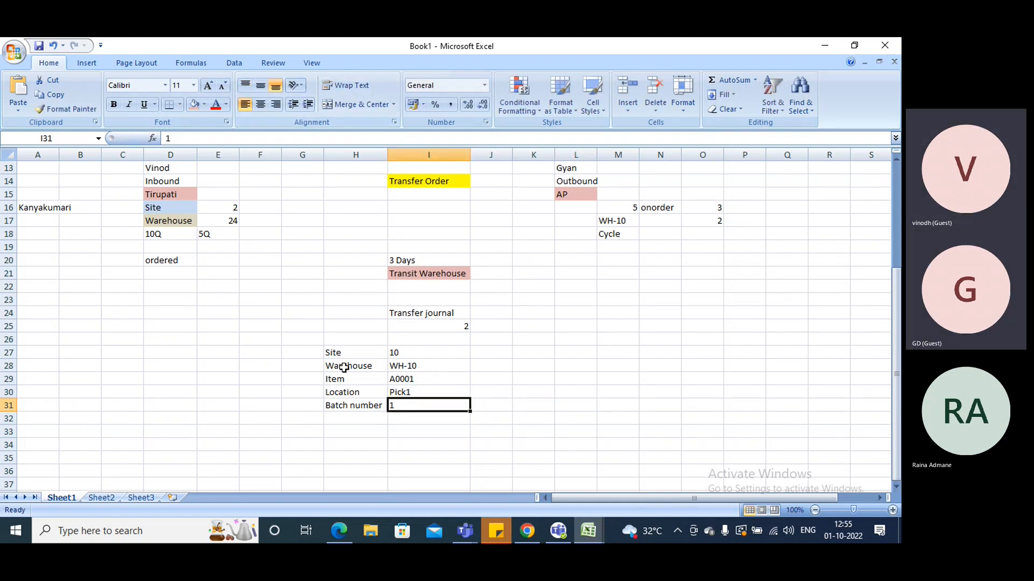
# Apply the pink fill color to the labels in H27:H31, from Site to Batch number
pyautogui.moveTo(331, 354); pyautogui.dragTo(338, 406)
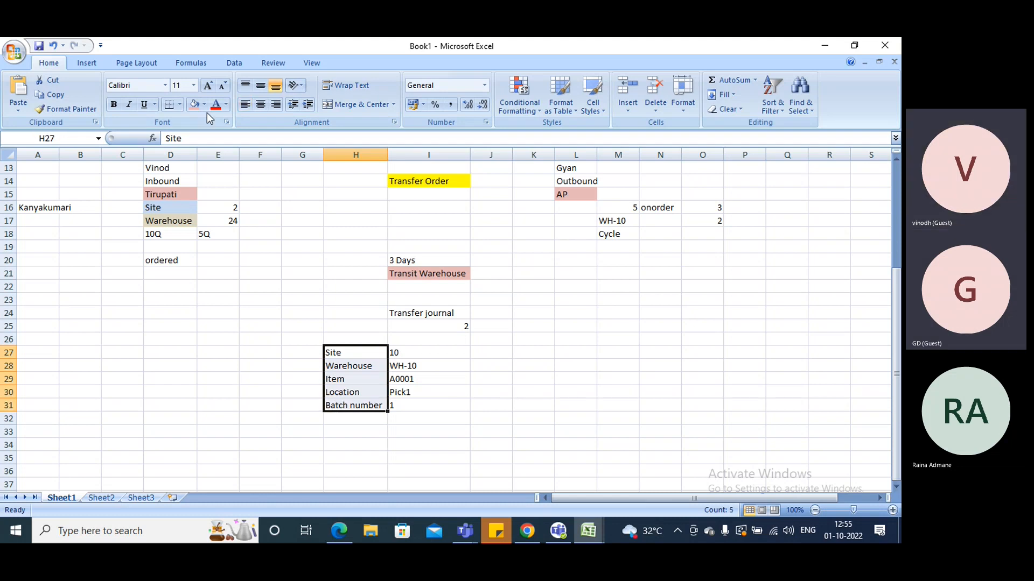
pyautogui.click(197, 104)
pyautogui.click(557, 383)
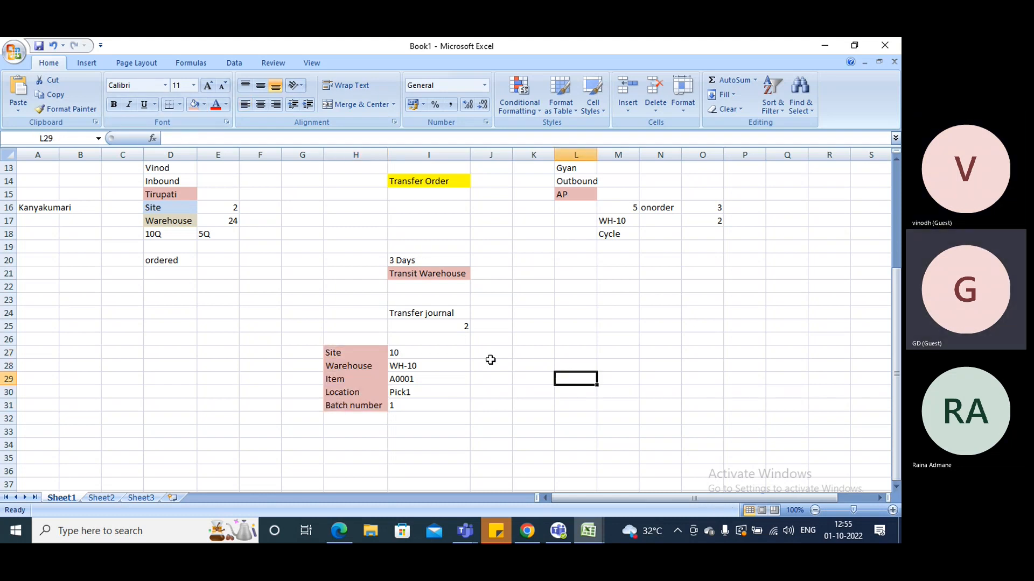
# Enter 2 as a second batch number in cell J31
pyautogui.scroll(-2, 490, 359)
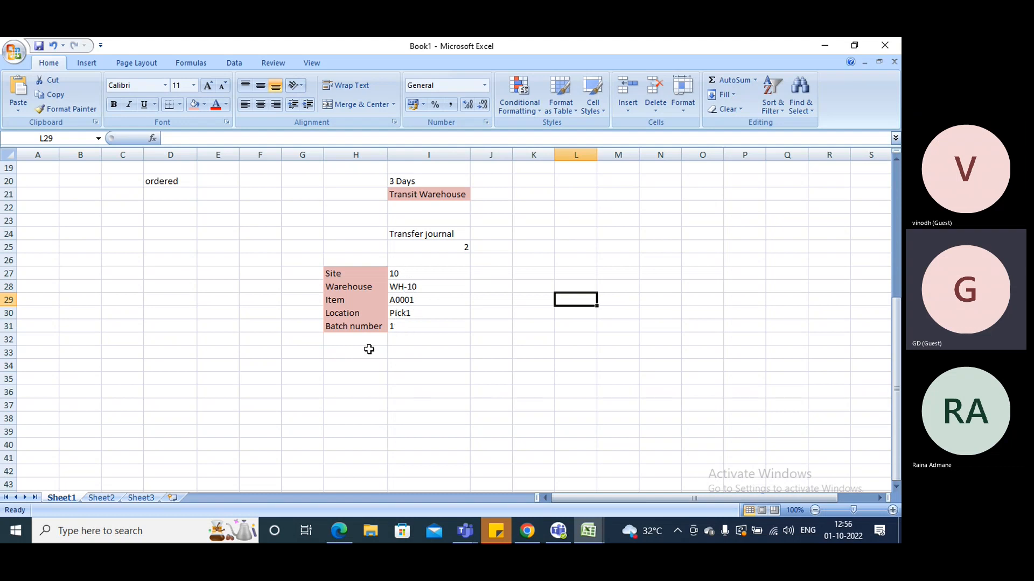
pyautogui.click(498, 330)
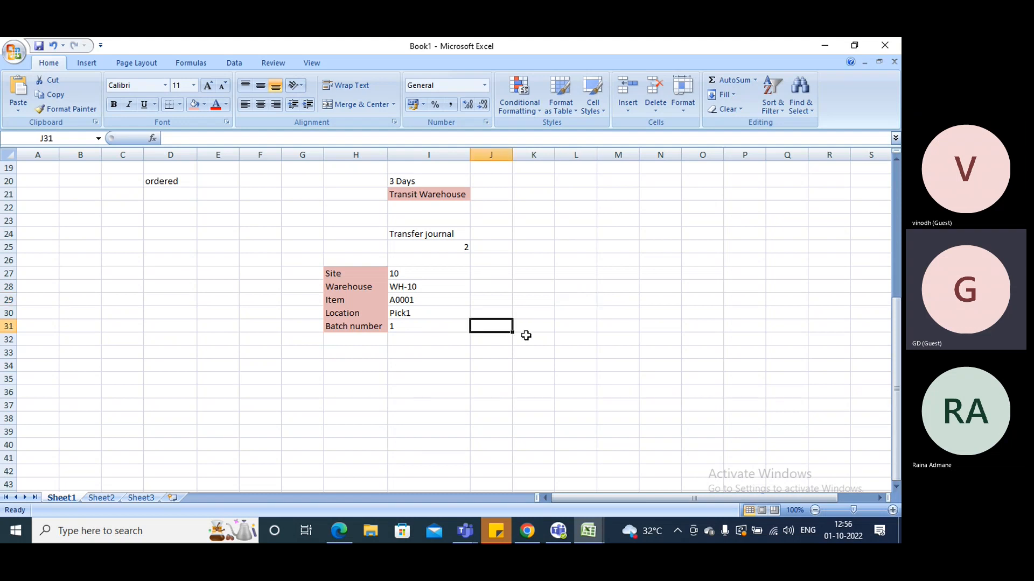
pyautogui.write('2')
pyautogui.click(614, 339)
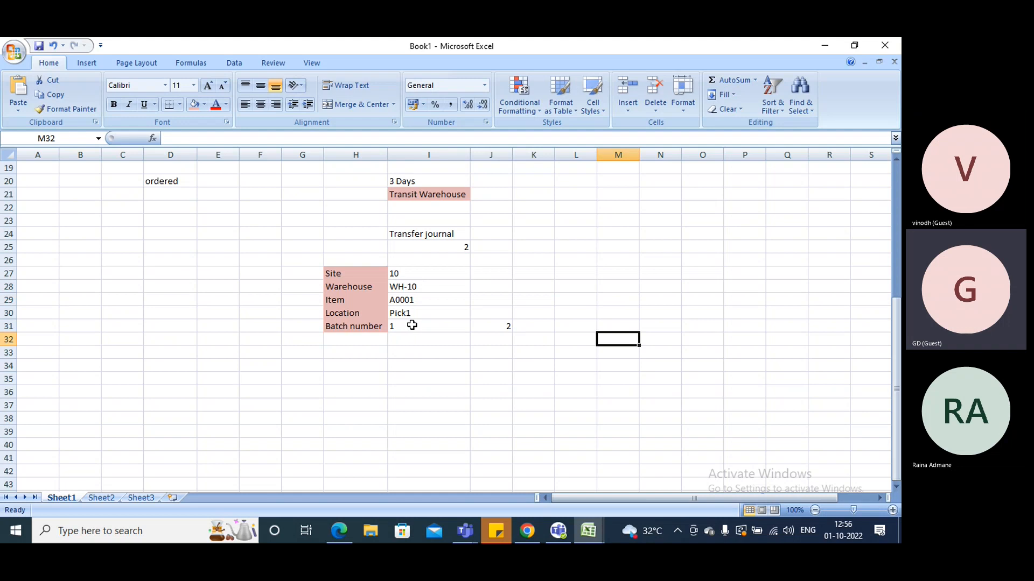
pyautogui.click(412, 326)
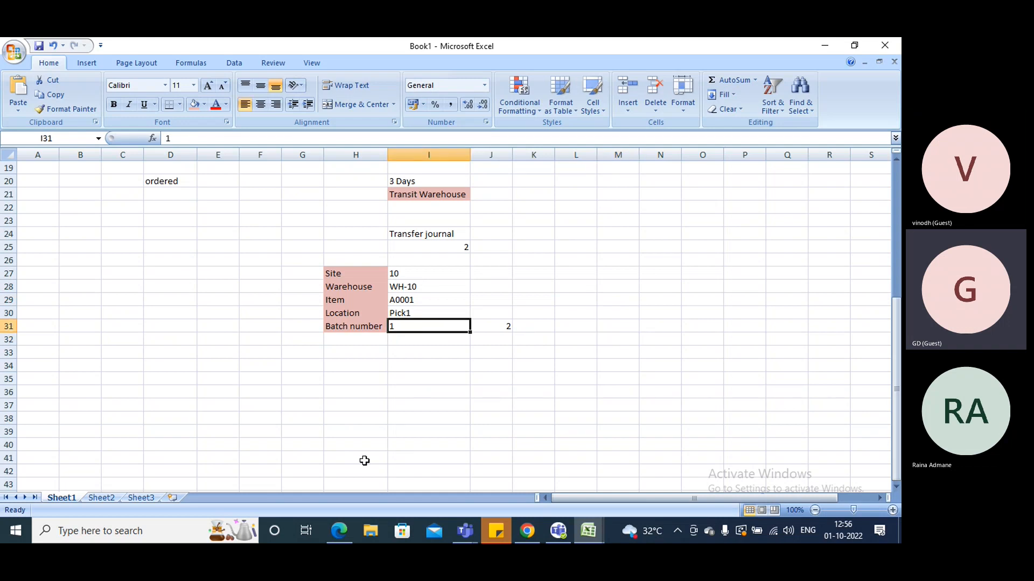
pyautogui.click(487, 272)
pyautogui.click(508, 328)
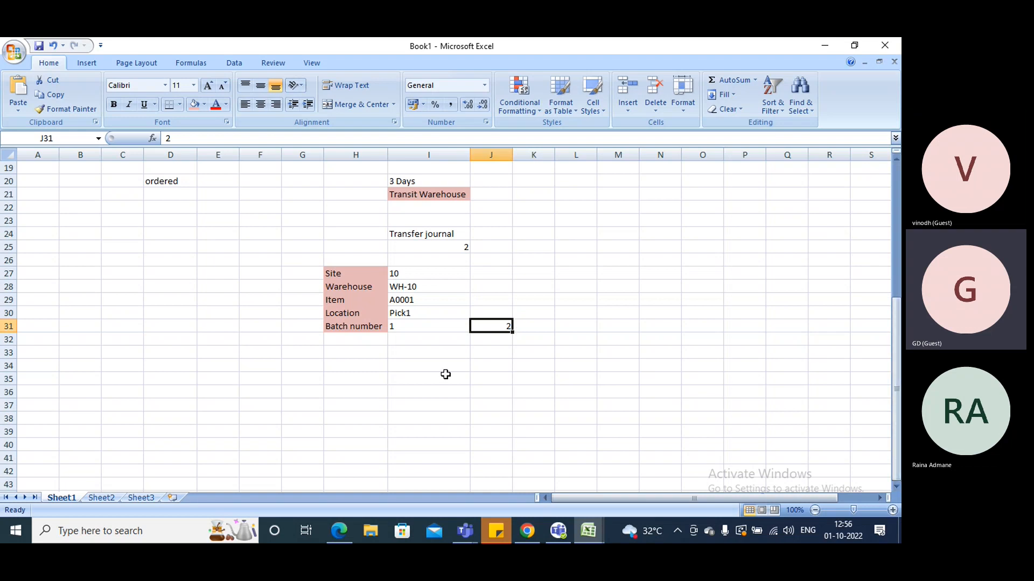
# Add a "Color" row in H32 with "Red" in I32 and "Blue" in J32
pyautogui.click(359, 345)
pyautogui.write('Color')
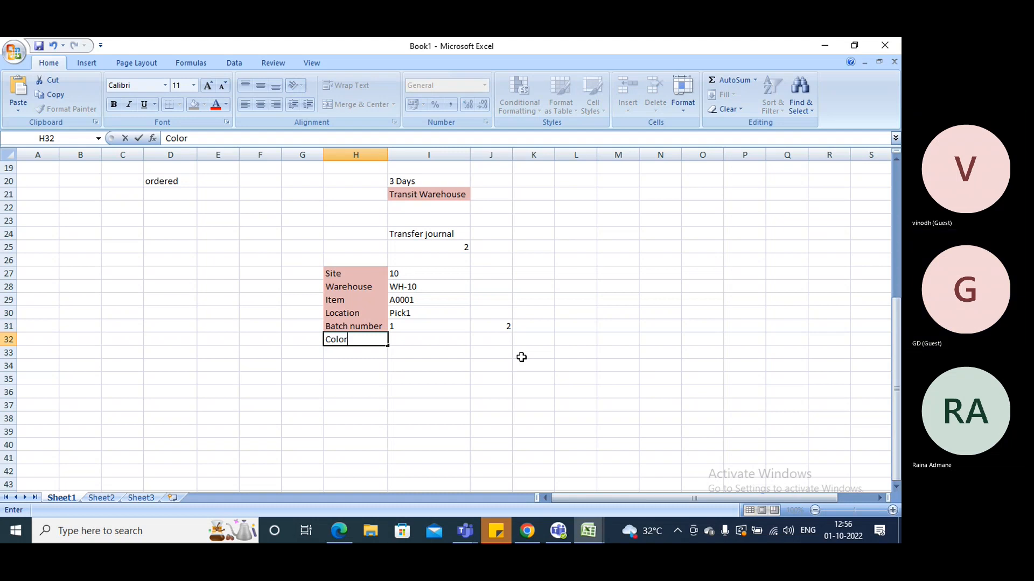
pyautogui.press('Tab')
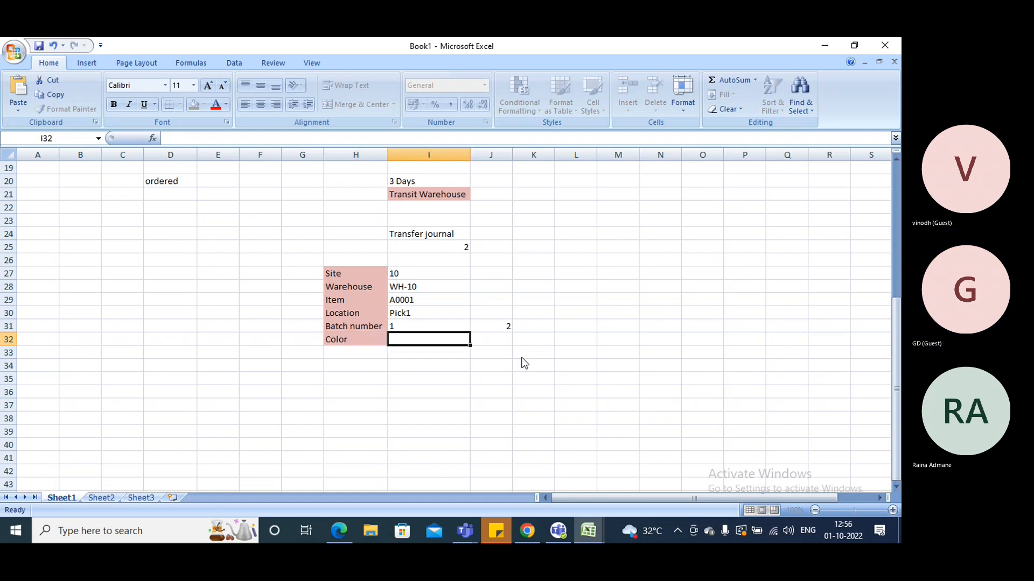
pyautogui.write('Red')
pyautogui.press('Tab')
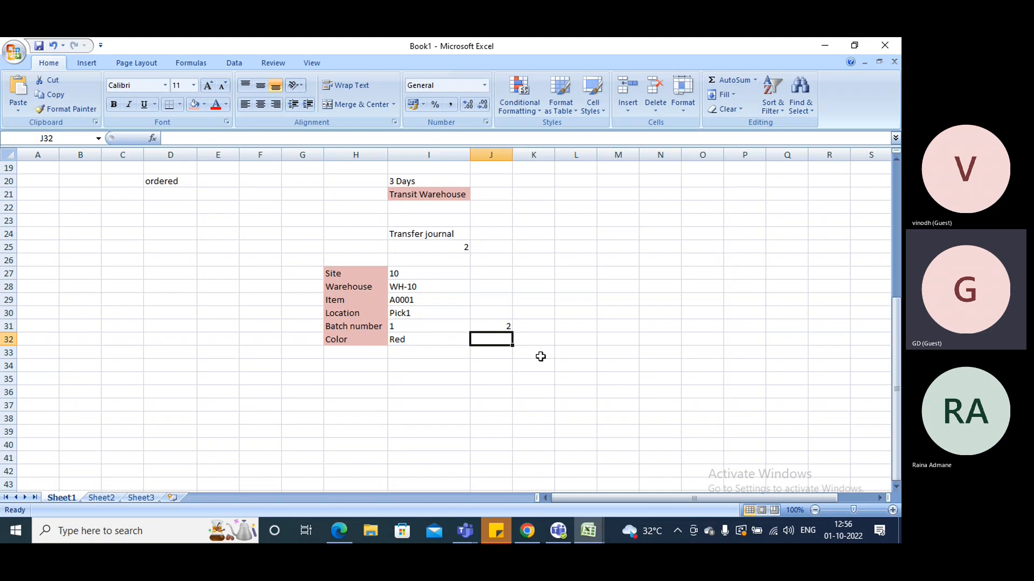
pyautogui.write('Blue')
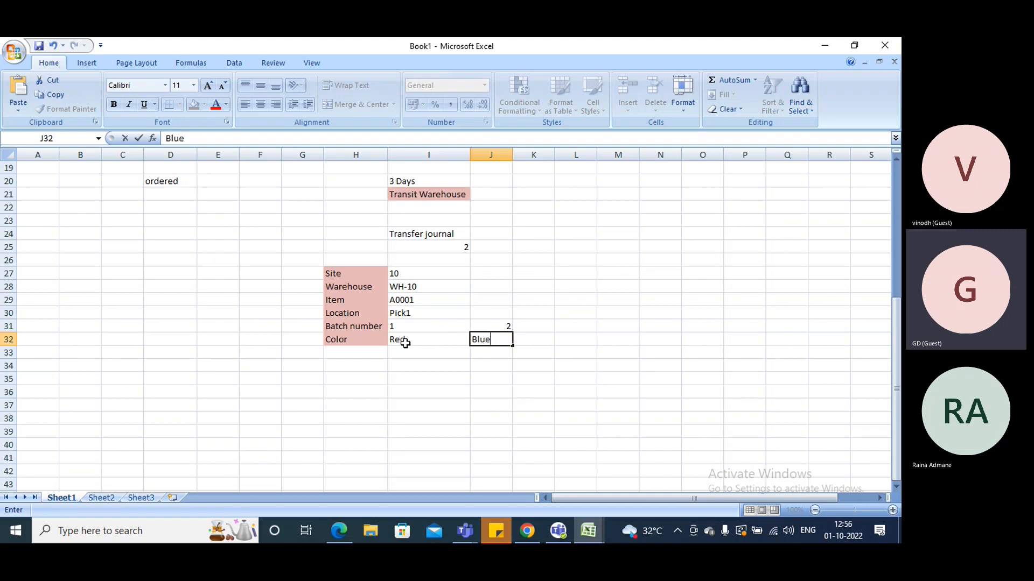
# Add an "Sr" row in H33 with 123 in I33 and 234 in J33
pyautogui.click(490, 351)
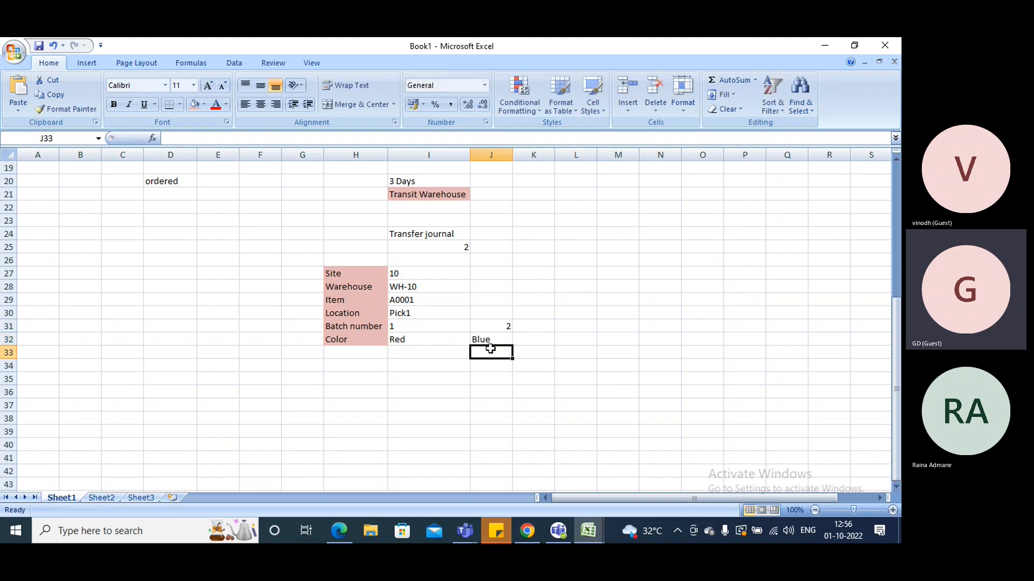
pyautogui.click(360, 353)
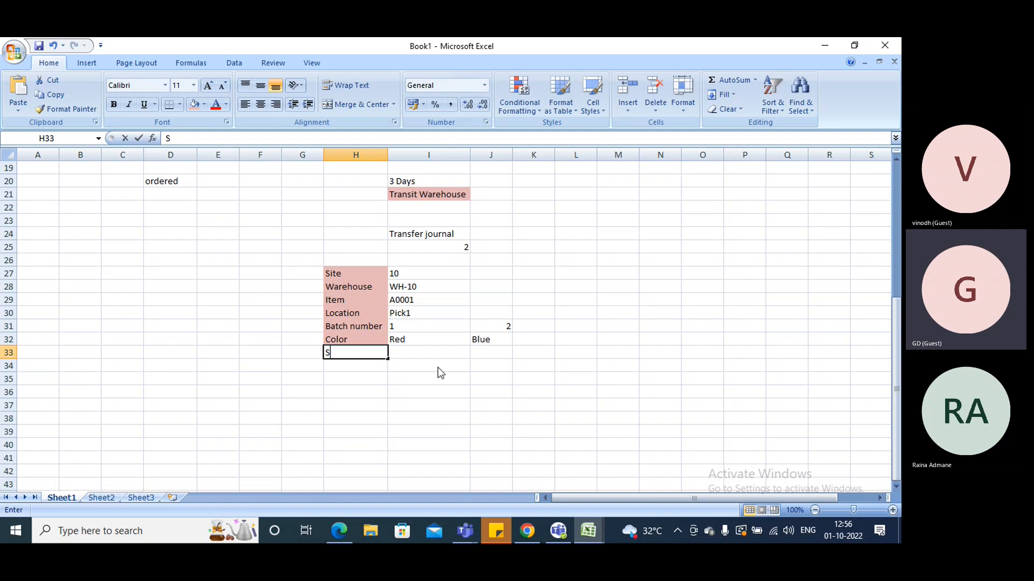
pyautogui.write('Sr1')
pyautogui.press('BackSpace')
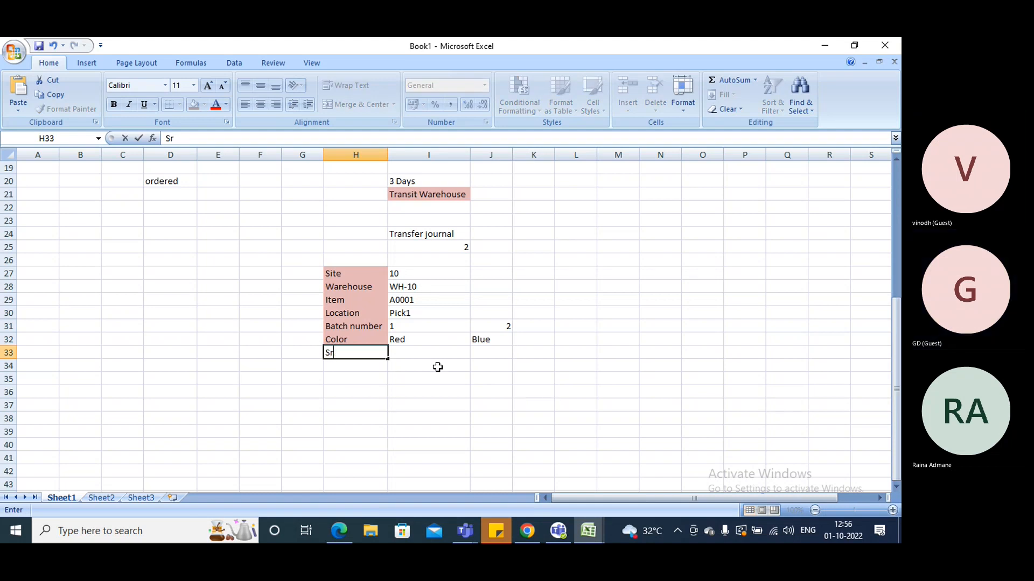
pyautogui.press('Tab')
pyautogui.write('123')
pyautogui.press('Tab')
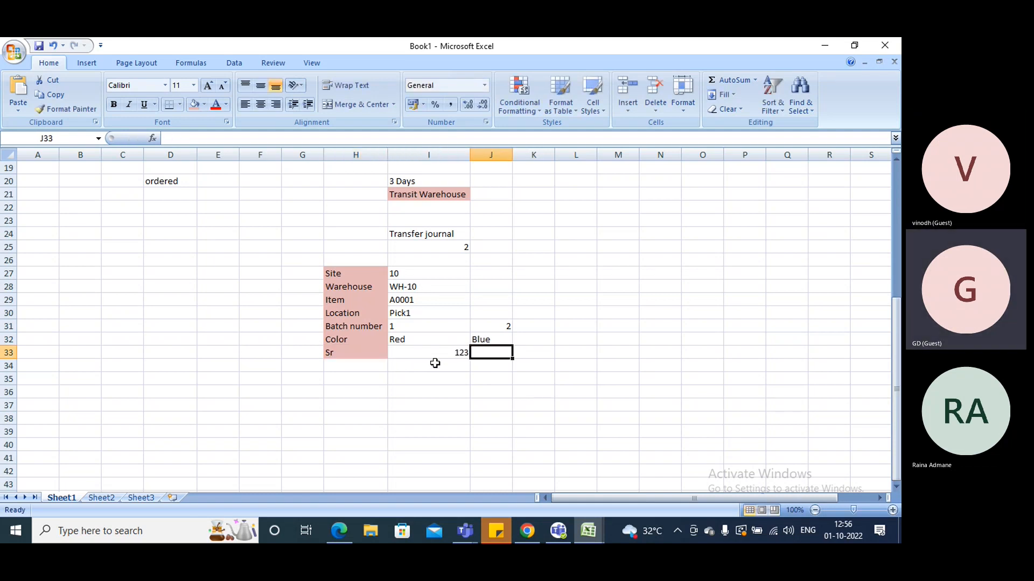
pyautogui.write('234')
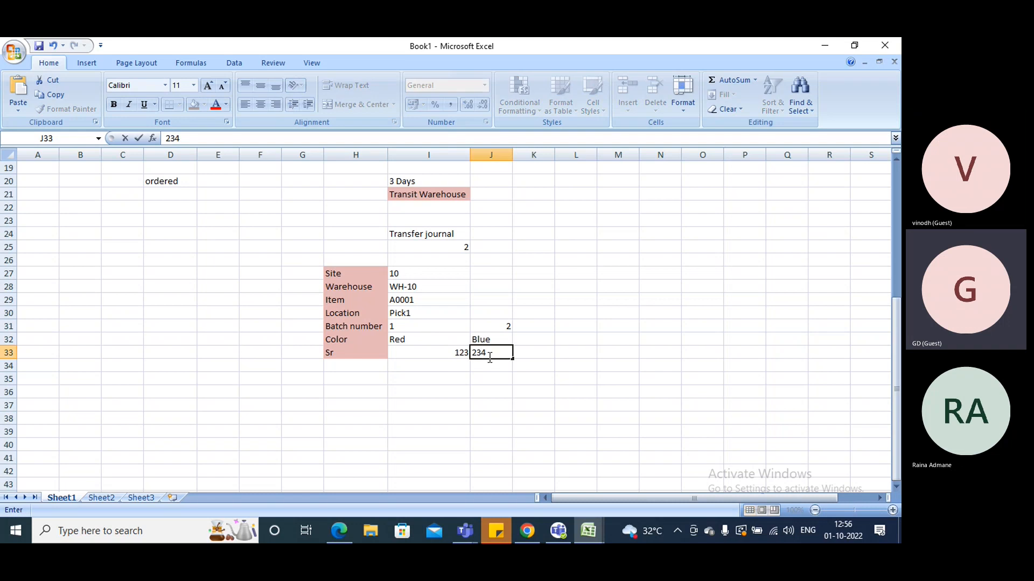
pyautogui.click(520, 370)
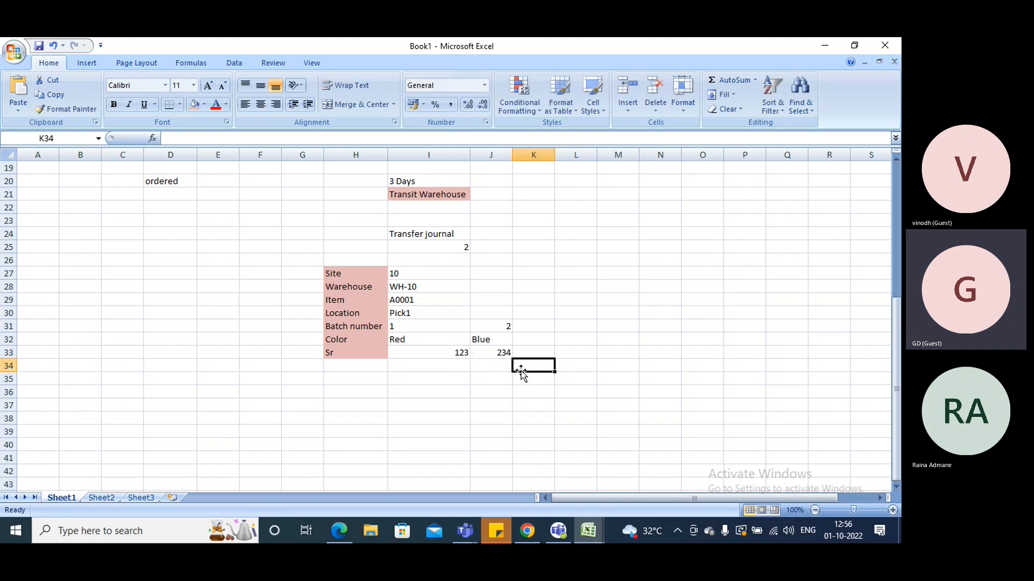
# Select the whole inventory dimension table in H27:J33, from Site to Sr, to review it
pyautogui.moveTo(337, 273); pyautogui.dragTo(491, 339)
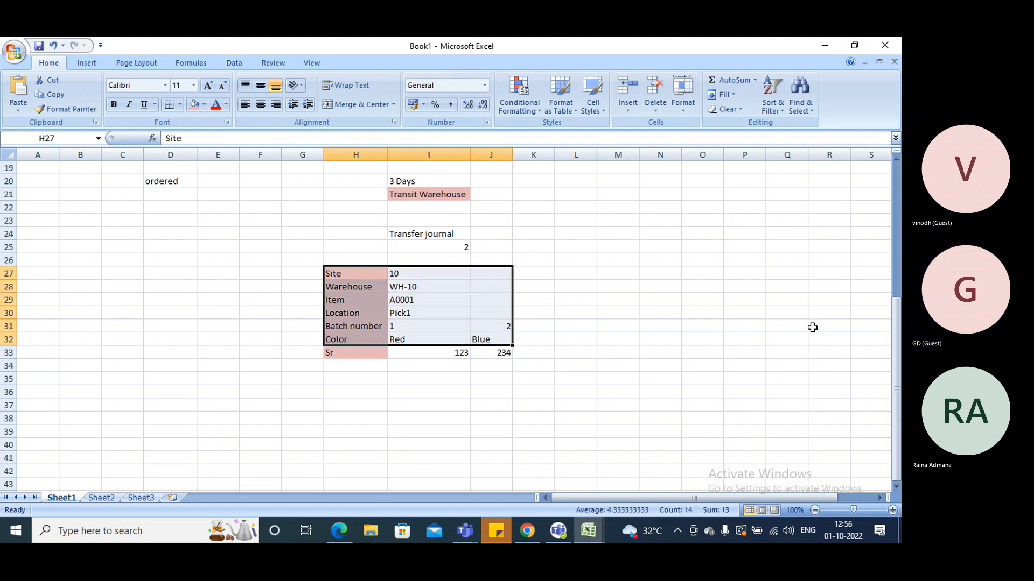
pyautogui.click(578, 340)
pyautogui.moveTo(355, 273); pyautogui.dragTo(491, 351)
pyautogui.scroll(2, 565, 326)
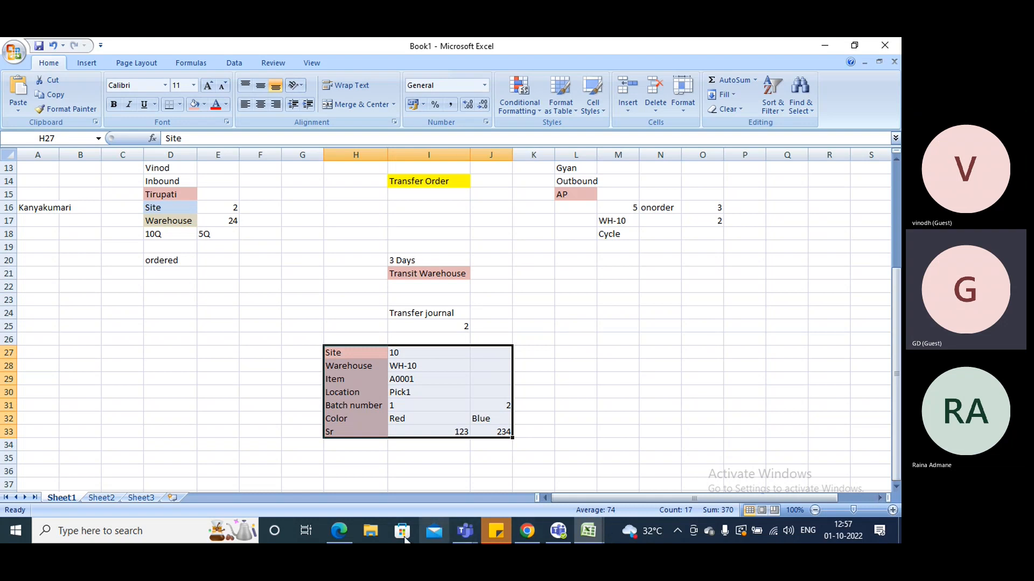
# Switch to Finance and Operations in Chrome and look through the Warehouse management module's setup for enabling warehouse management processes
pyautogui.click(339, 533)
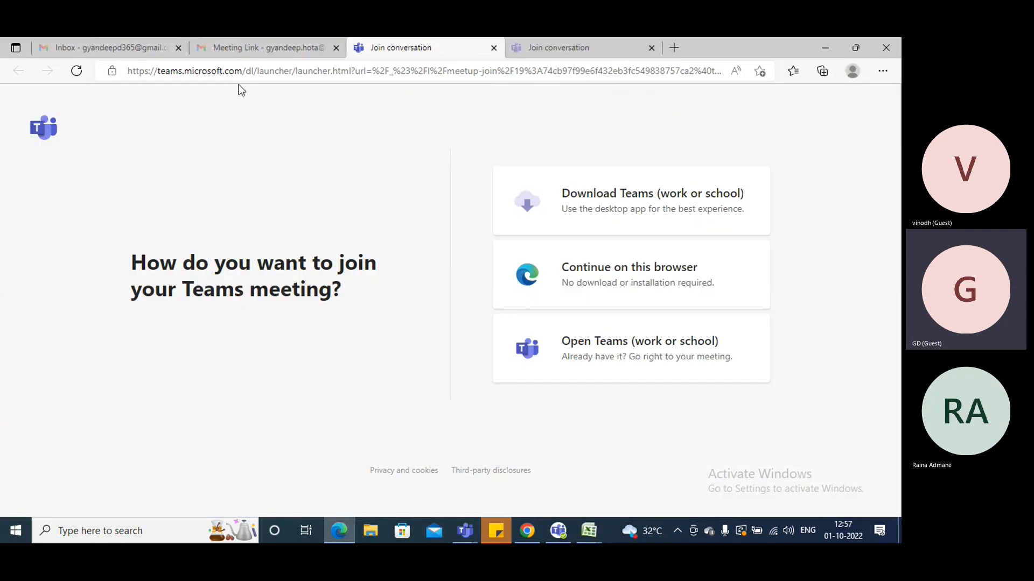
pyautogui.moveTo(527, 531)
pyautogui.click(540, 488)
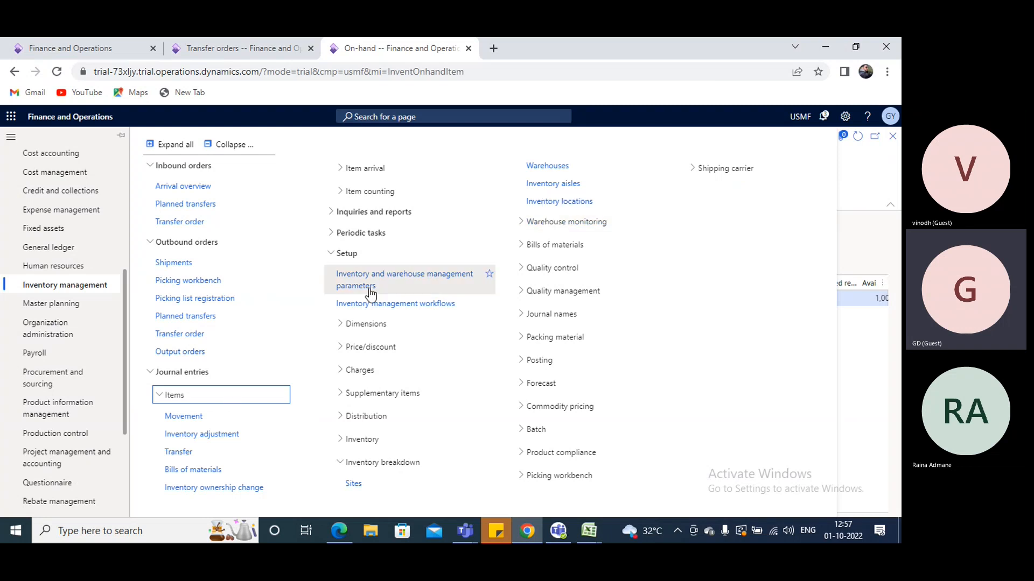
pyautogui.scroll(-3, 81, 414)
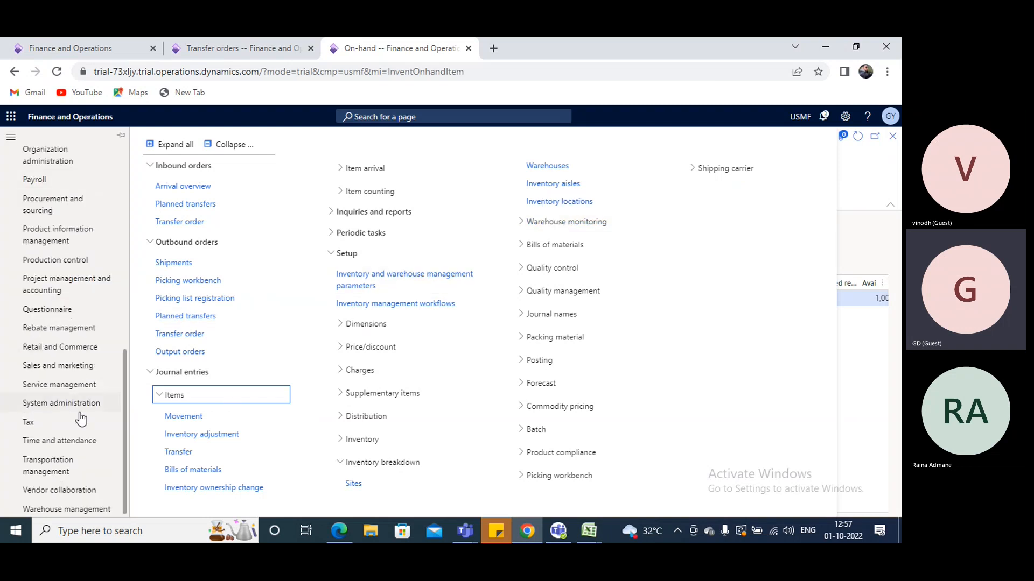
pyautogui.click(64, 510)
pyautogui.click(361, 216)
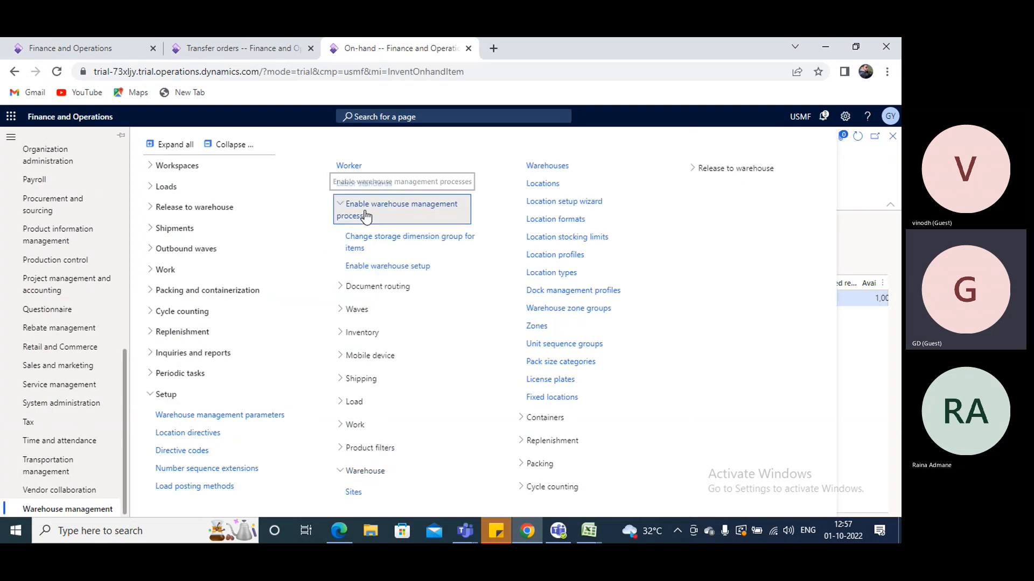
pyautogui.click(854, 188)
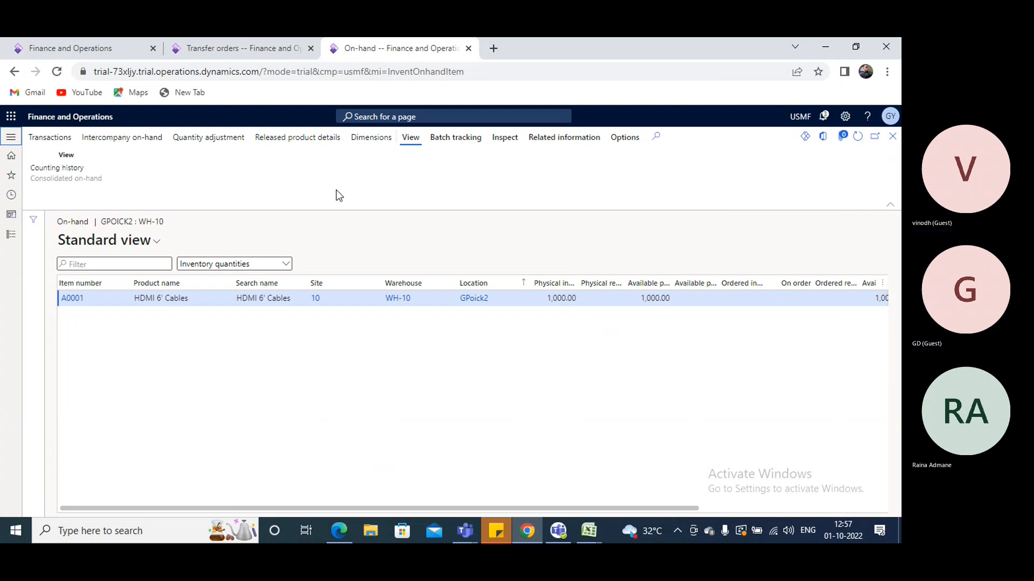
# Switch to the ongoing Microsoft Teams meeting window and leave the call
pyautogui.click(558, 532)
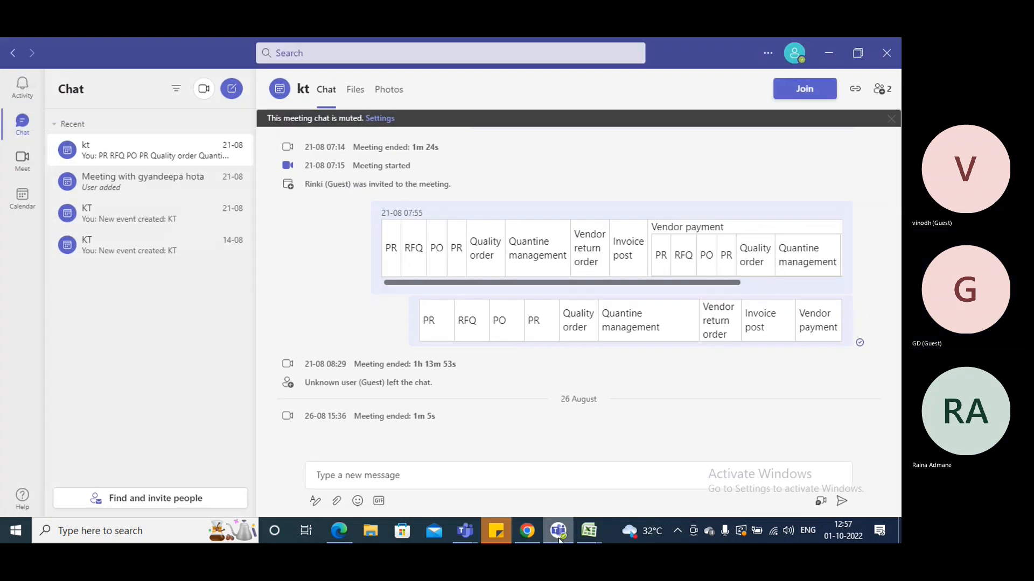
pyautogui.click(559, 533)
pyautogui.moveTo(466, 533)
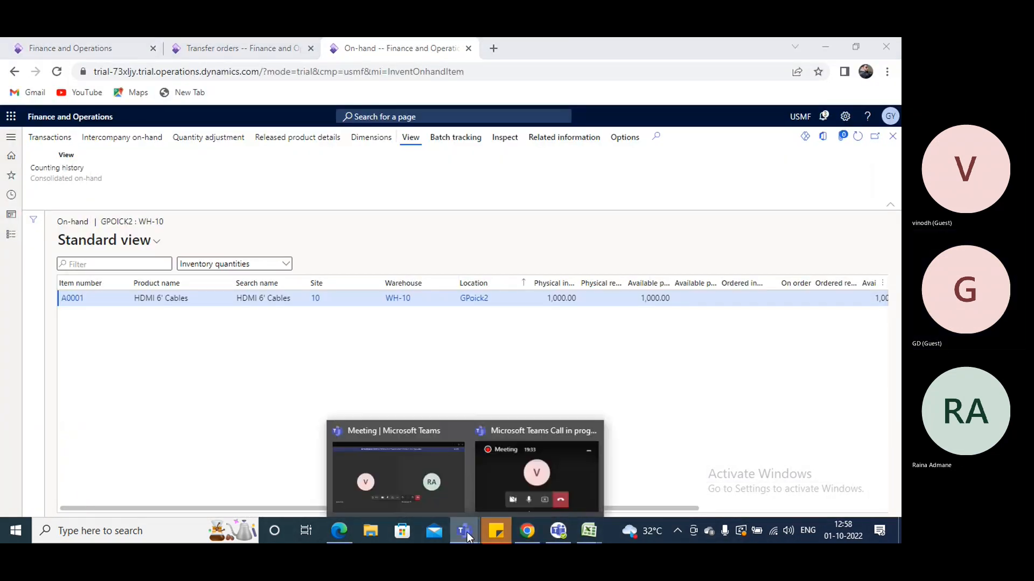
pyautogui.click(443, 466)
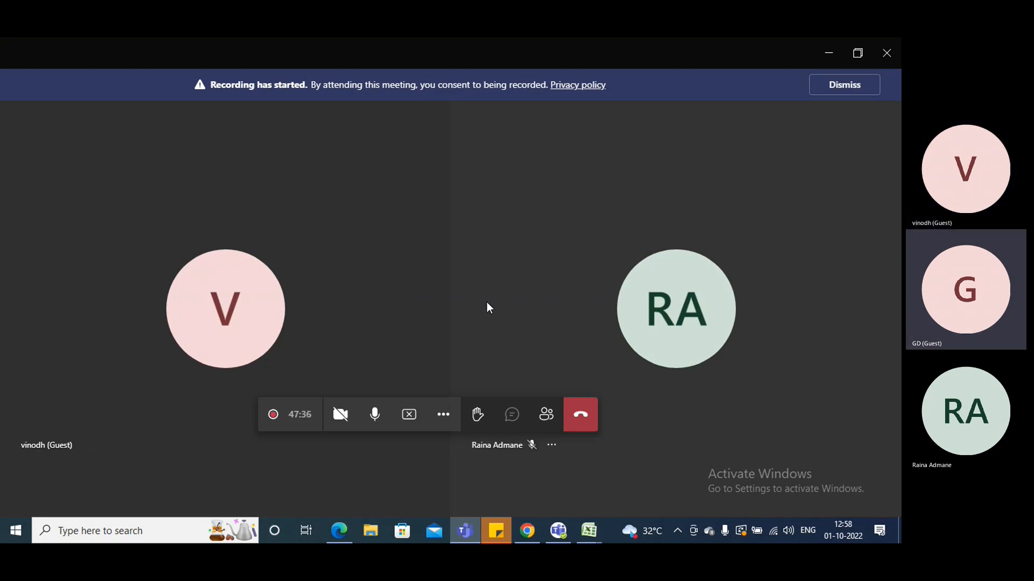
pyautogui.click(568, 413)
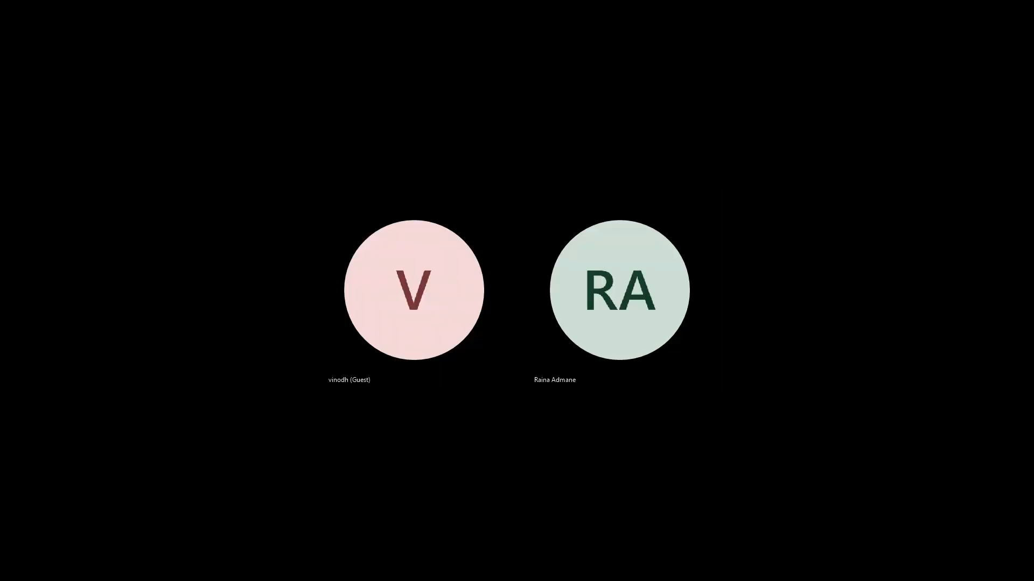